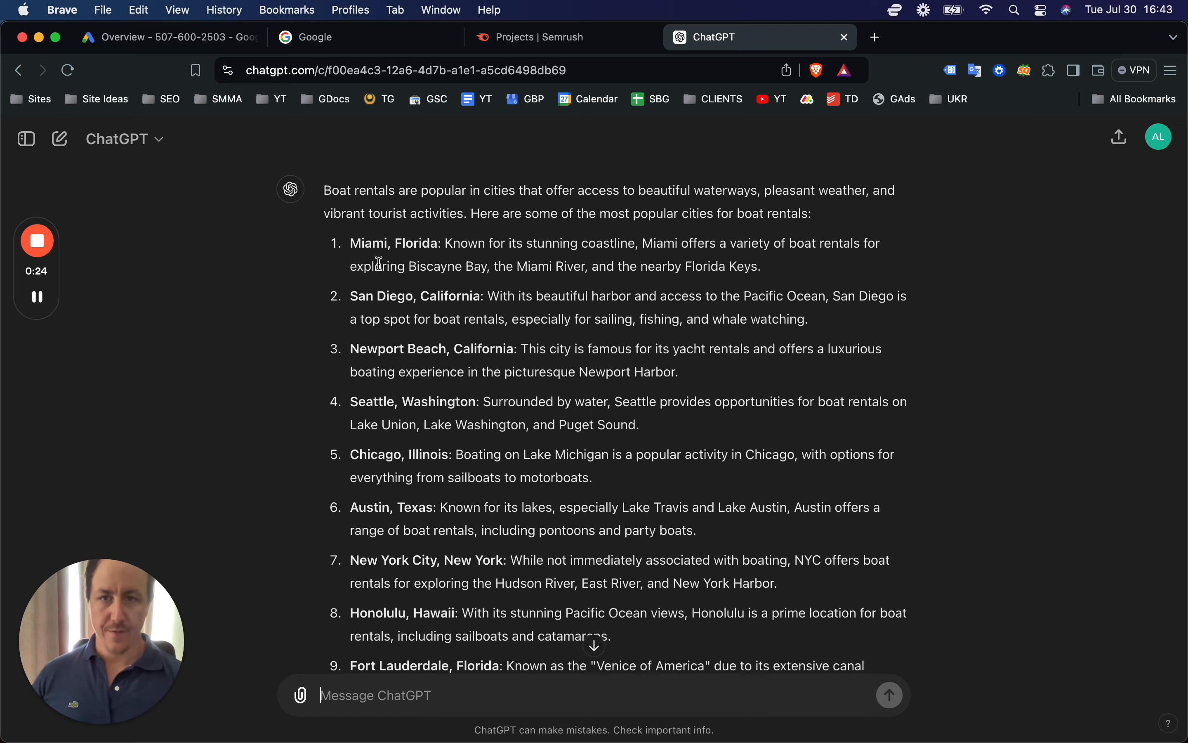
# Step: Review the list of popular boat rental cities, select the Austin, Texas entry, and switch to the Google Ads overview
pyautogui.moveTo(358, 395); pyautogui.dragTo(770, 416)
pyautogui.click(761, 350)
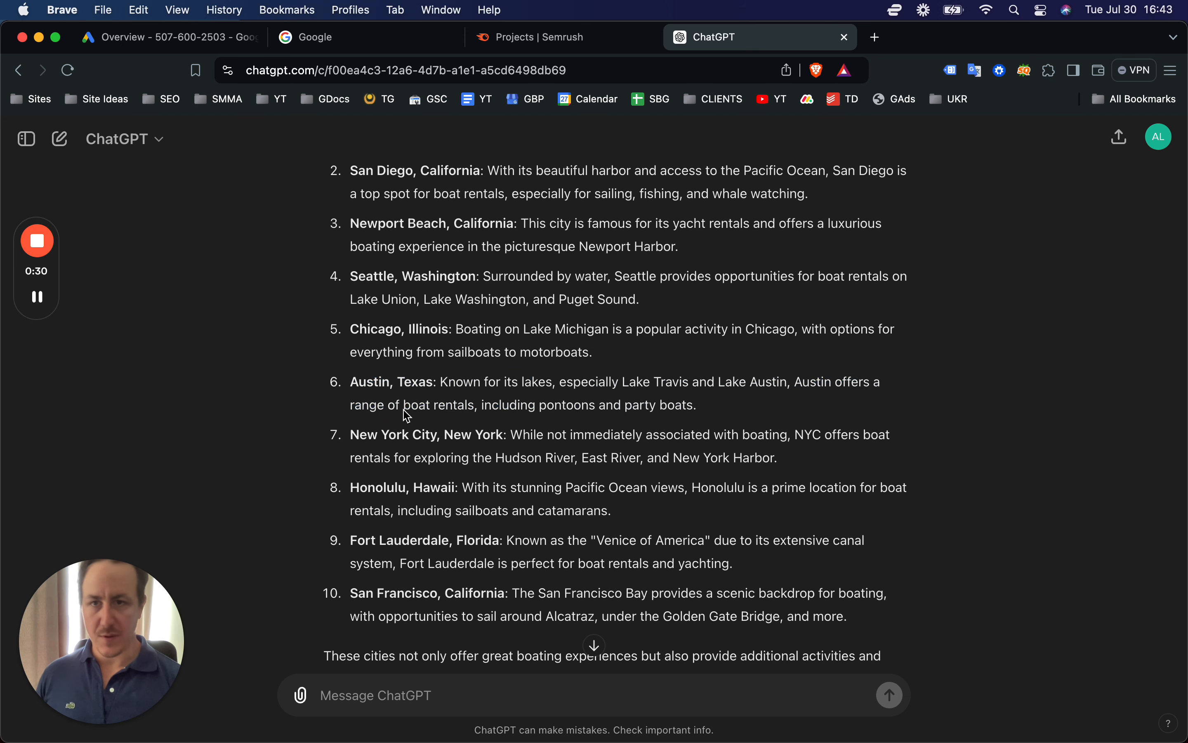
pyautogui.tripleClick(413, 403)
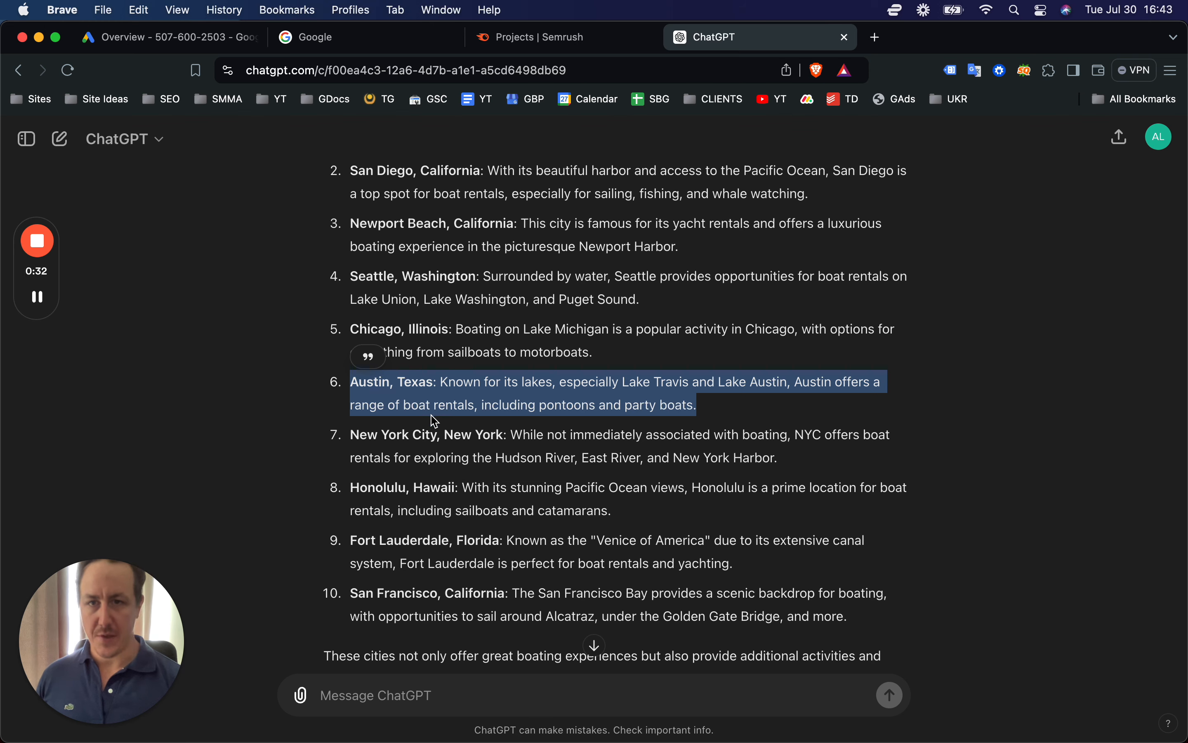
pyautogui.click(201, 37)
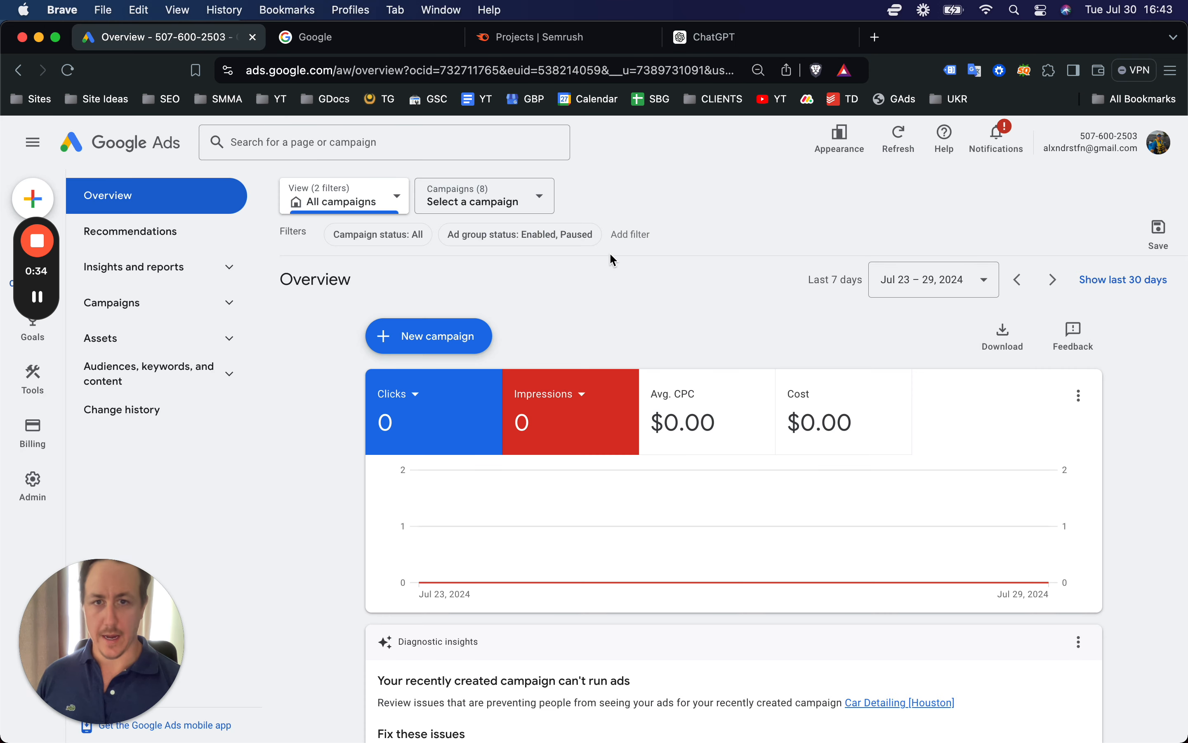
pyautogui.click(677, 254)
pyautogui.click(735, 222)
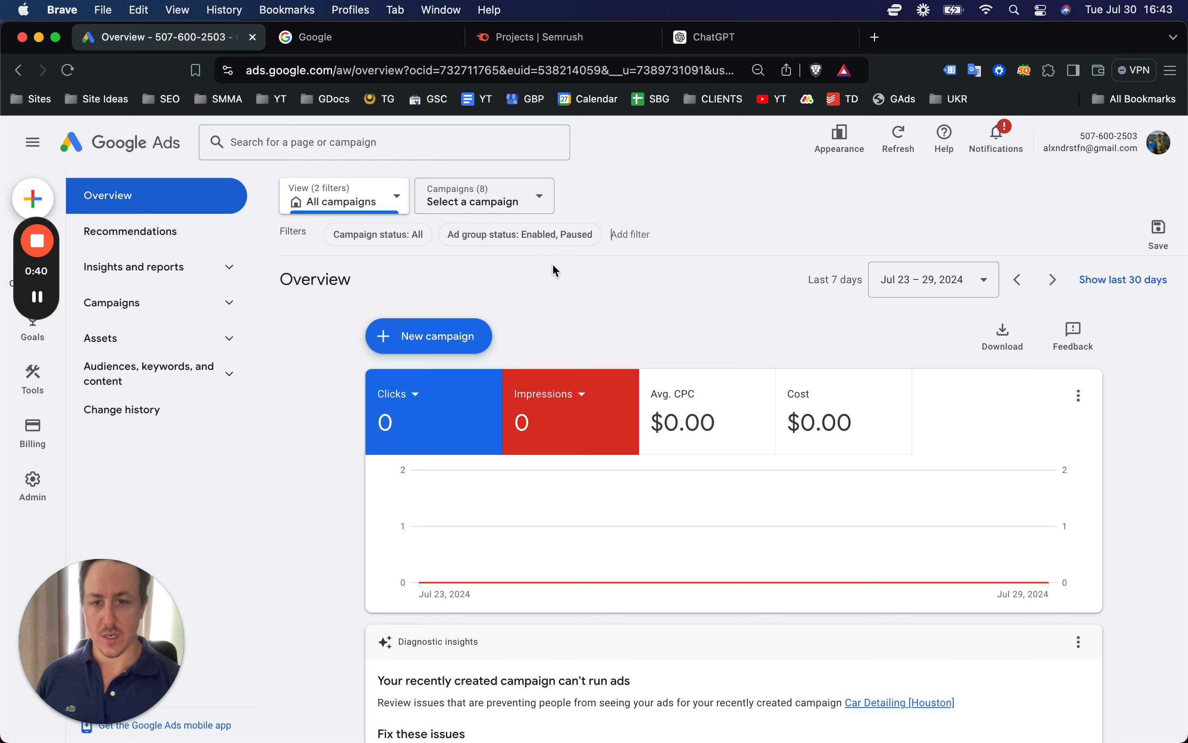
pyautogui.moveTo(55, 274)
pyautogui.moveTo(55, 274); pyautogui.dragTo(764, 332)
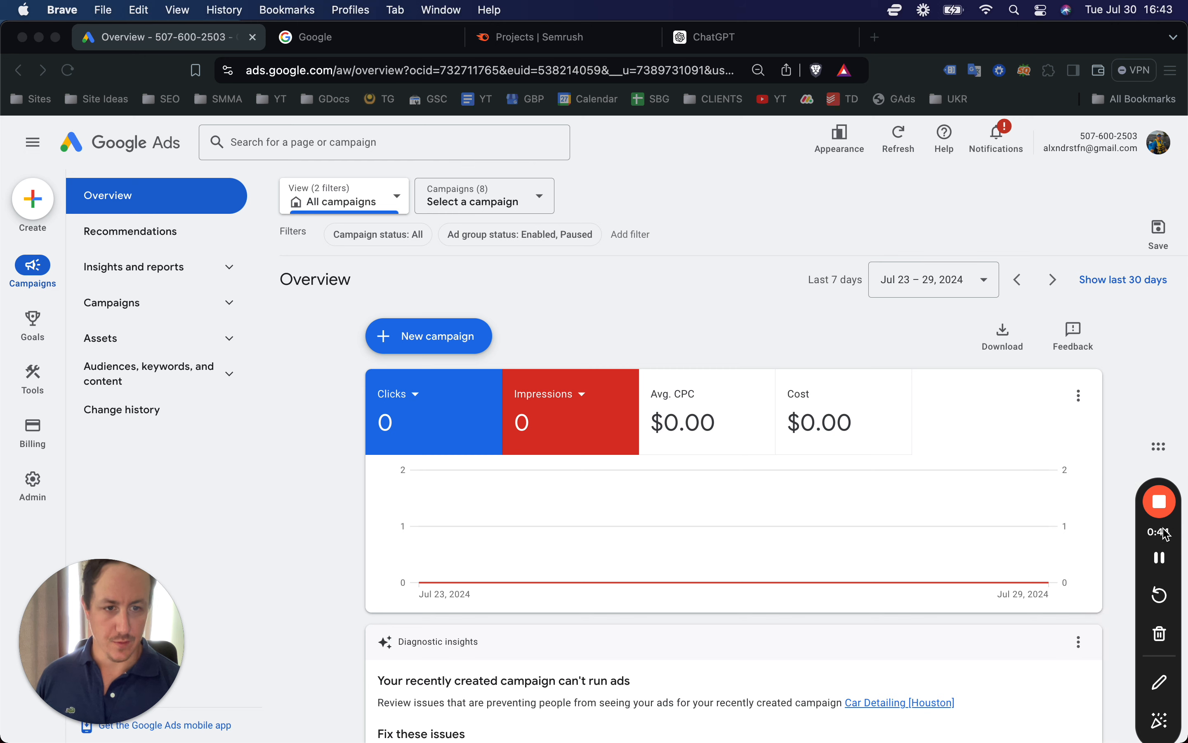
pyautogui.click(301, 436)
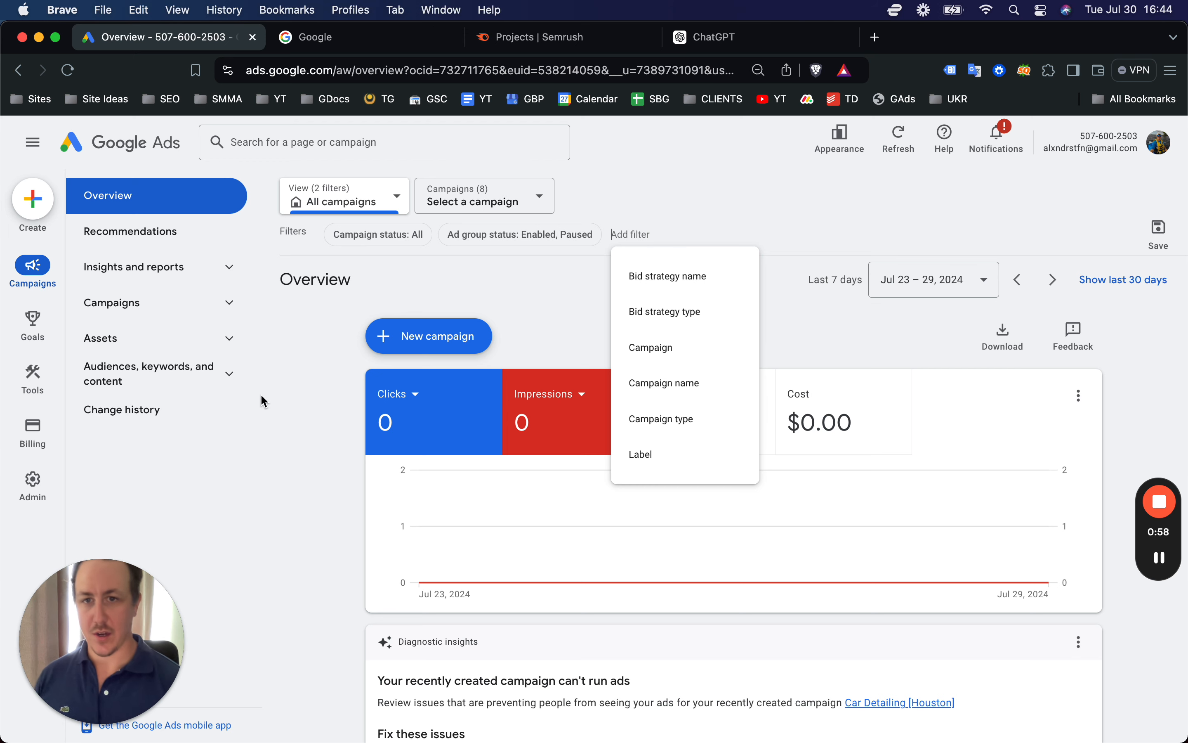
pyautogui.click(276, 524)
pyautogui.click(631, 234)
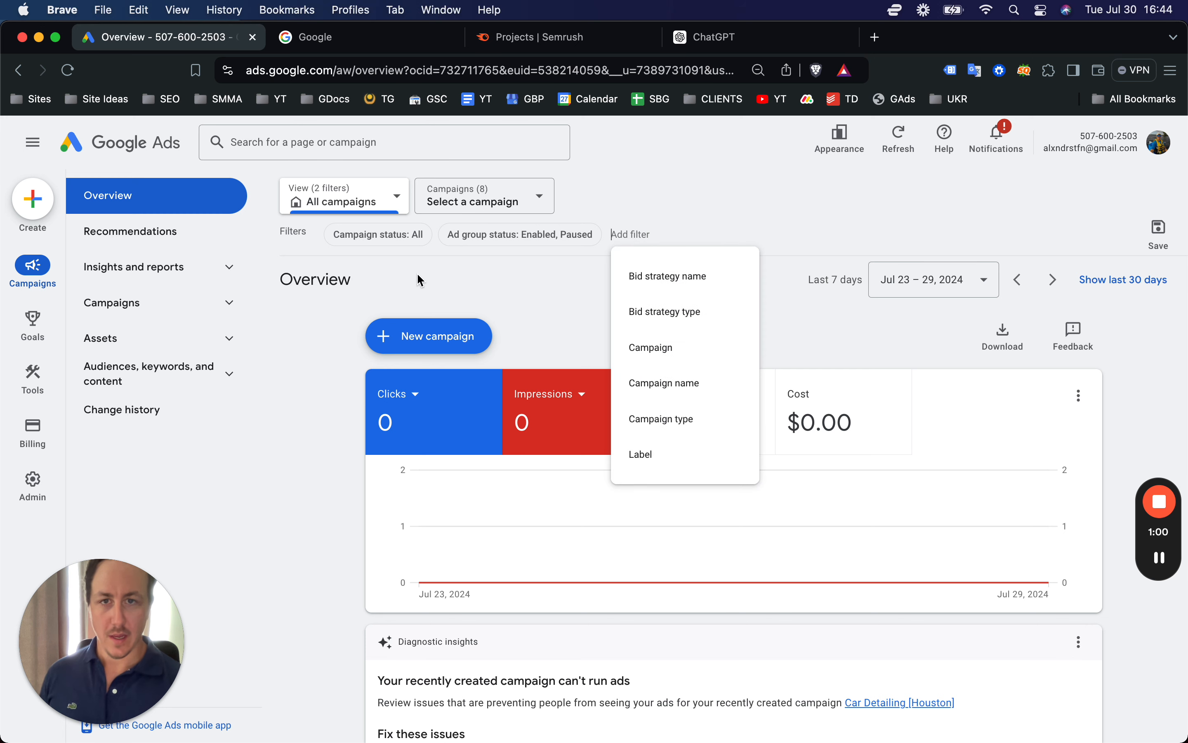
pyautogui.click(291, 343)
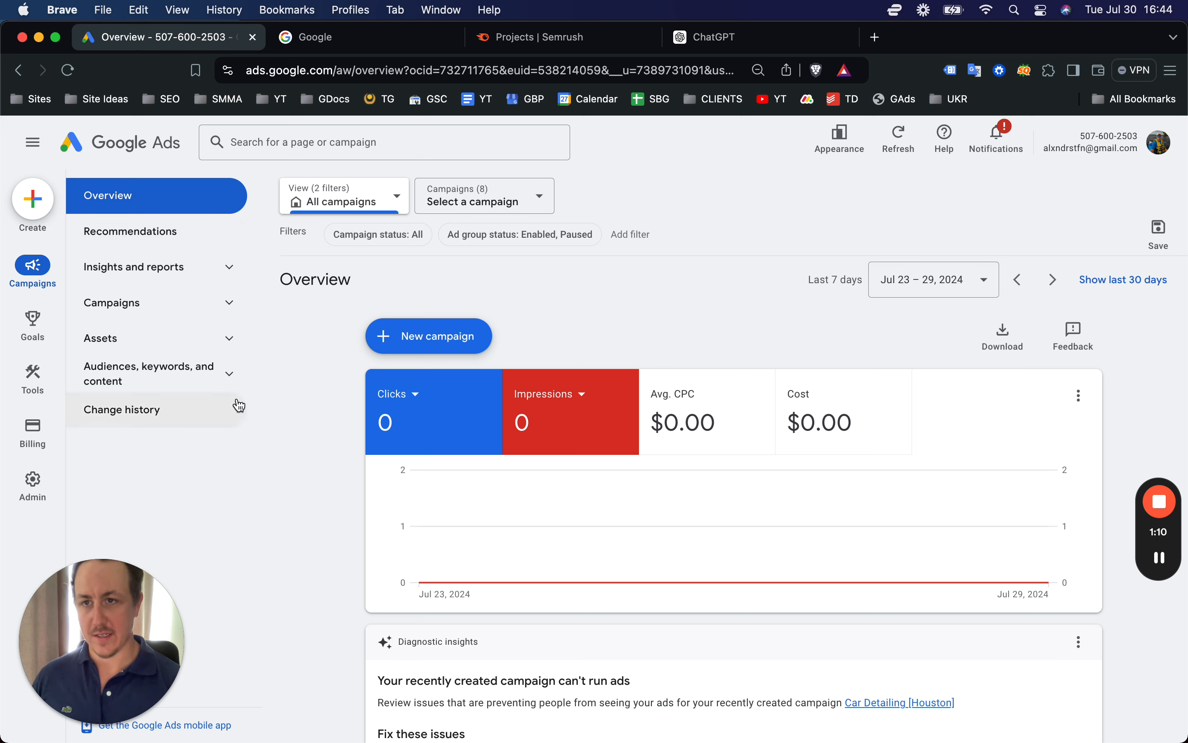
# Step: Start creating a new campaign from the Google Ads overview
pyautogui.click(457, 338)
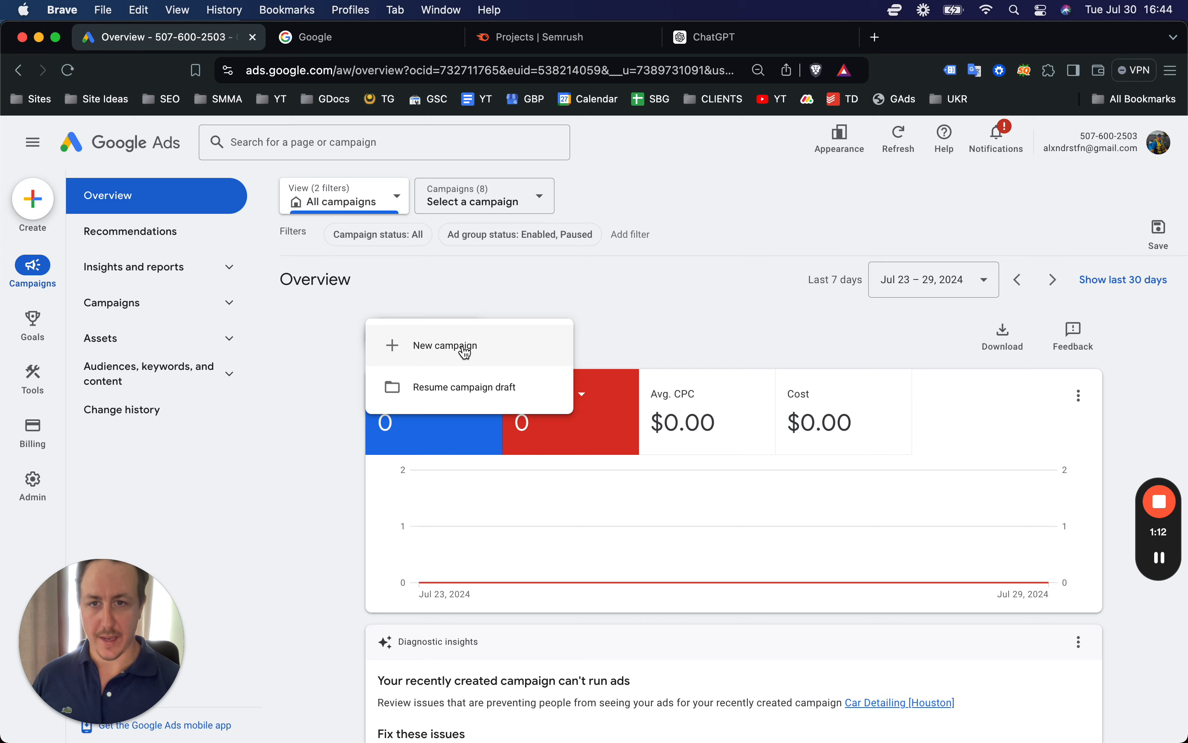
pyautogui.click(467, 349)
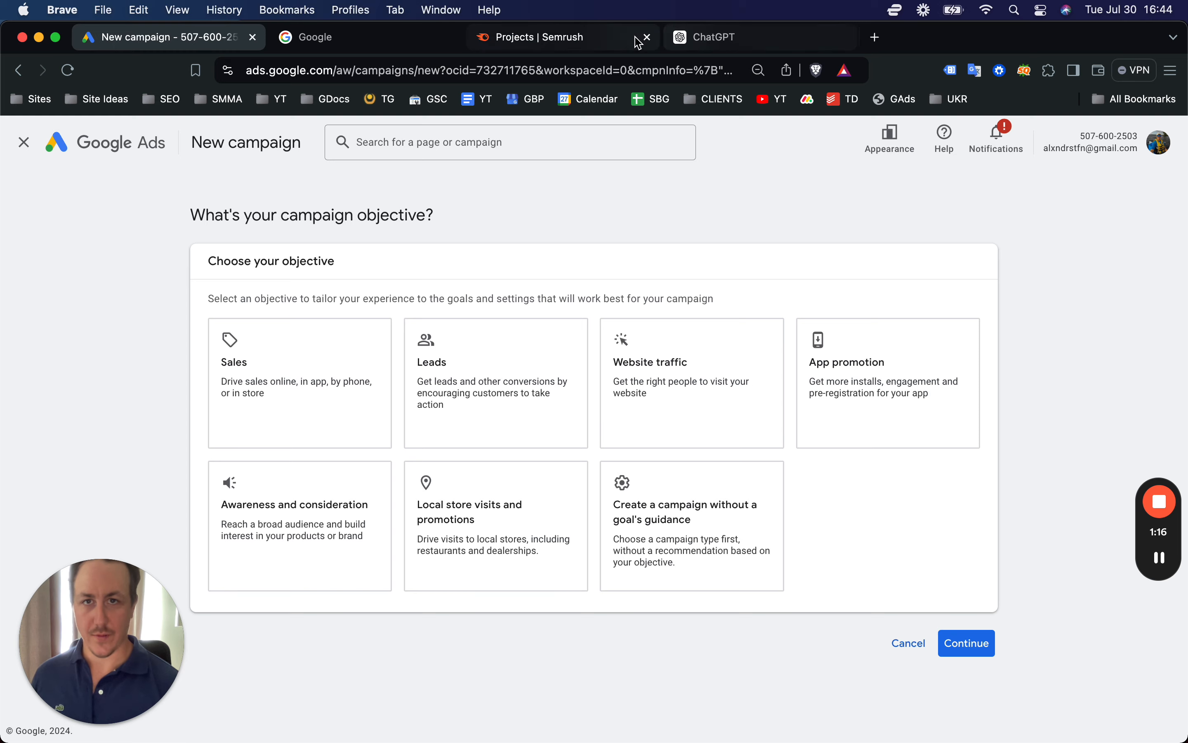
# Step: Switch to Google and search for "boat rentals houston"
pyautogui.click(560, 37)
pyautogui.click(432, 37)
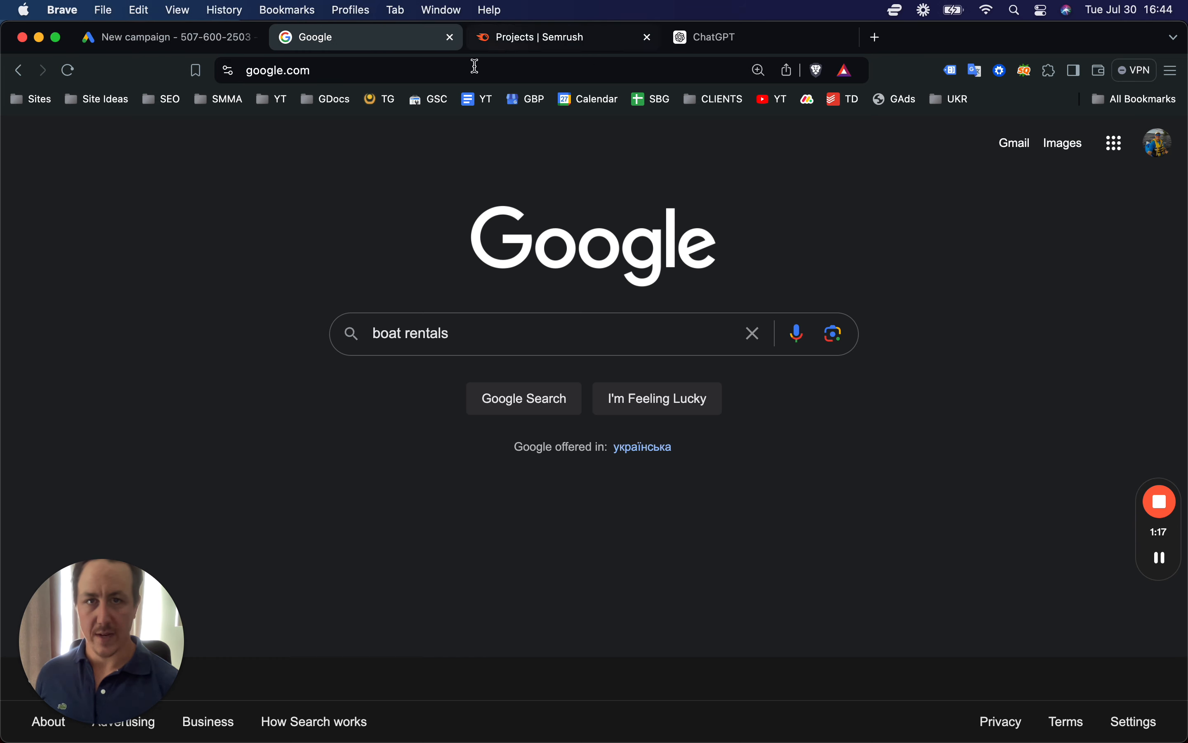
pyautogui.click(483, 323)
pyautogui.write('houston')
pyautogui.press('Return')
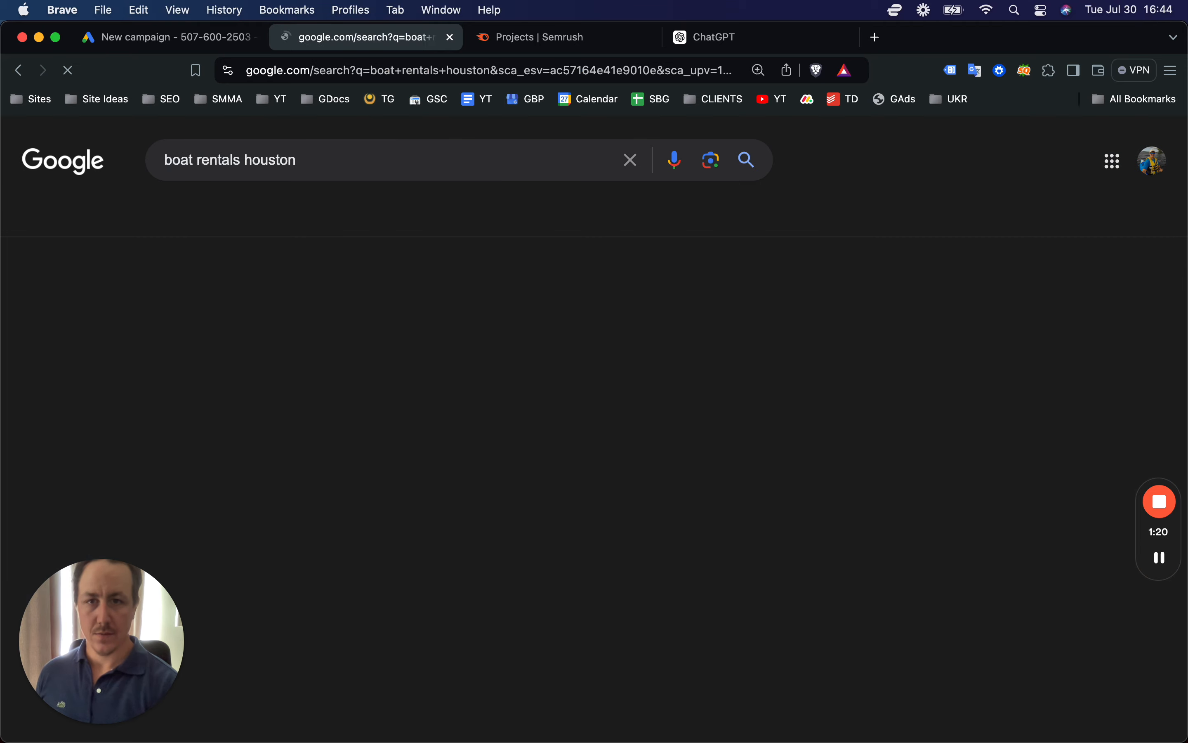
# Step: Switch to Semrush and look up the keyword "boat rentals houston"
pyautogui.click(594, 37)
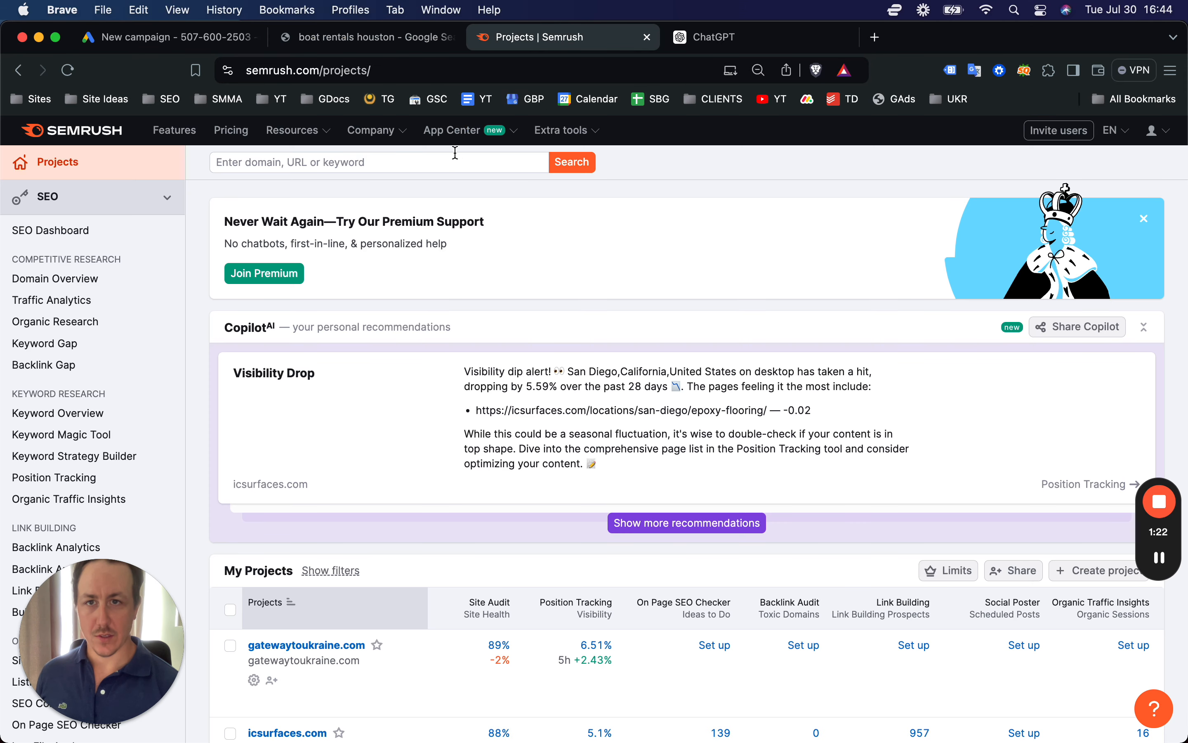
pyautogui.click(451, 158)
pyautogui.write('boat rent')
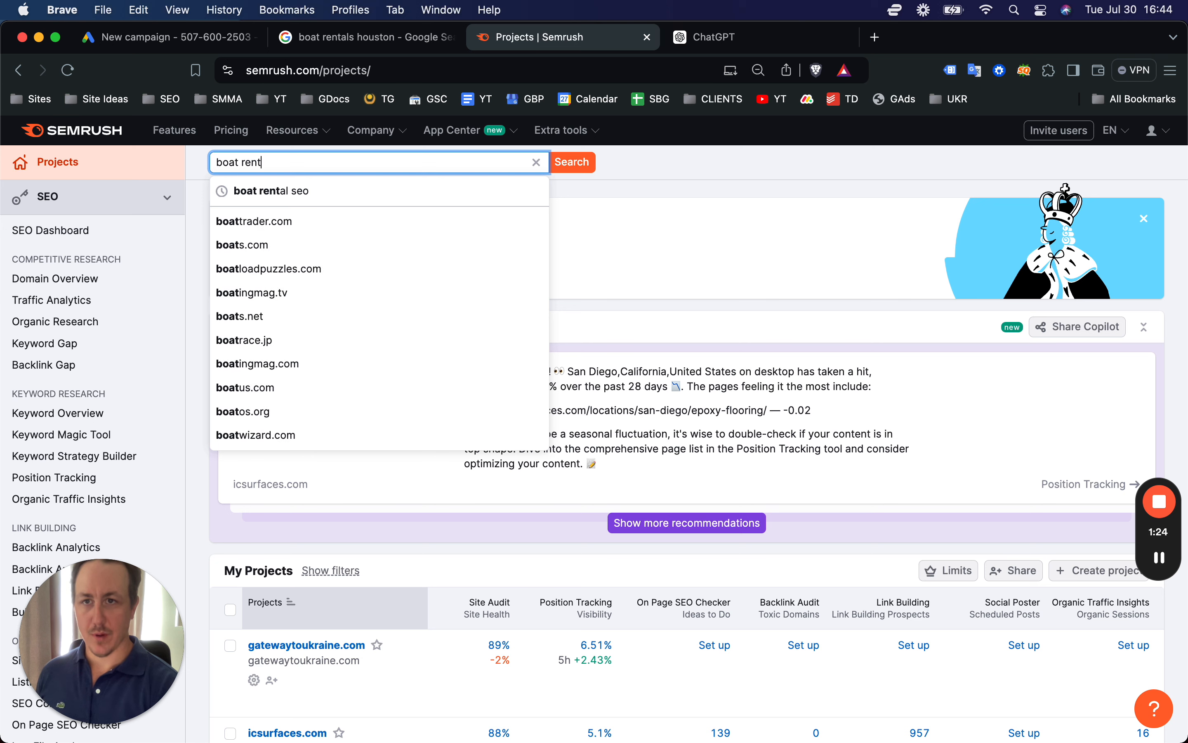
pyautogui.write('als houston')
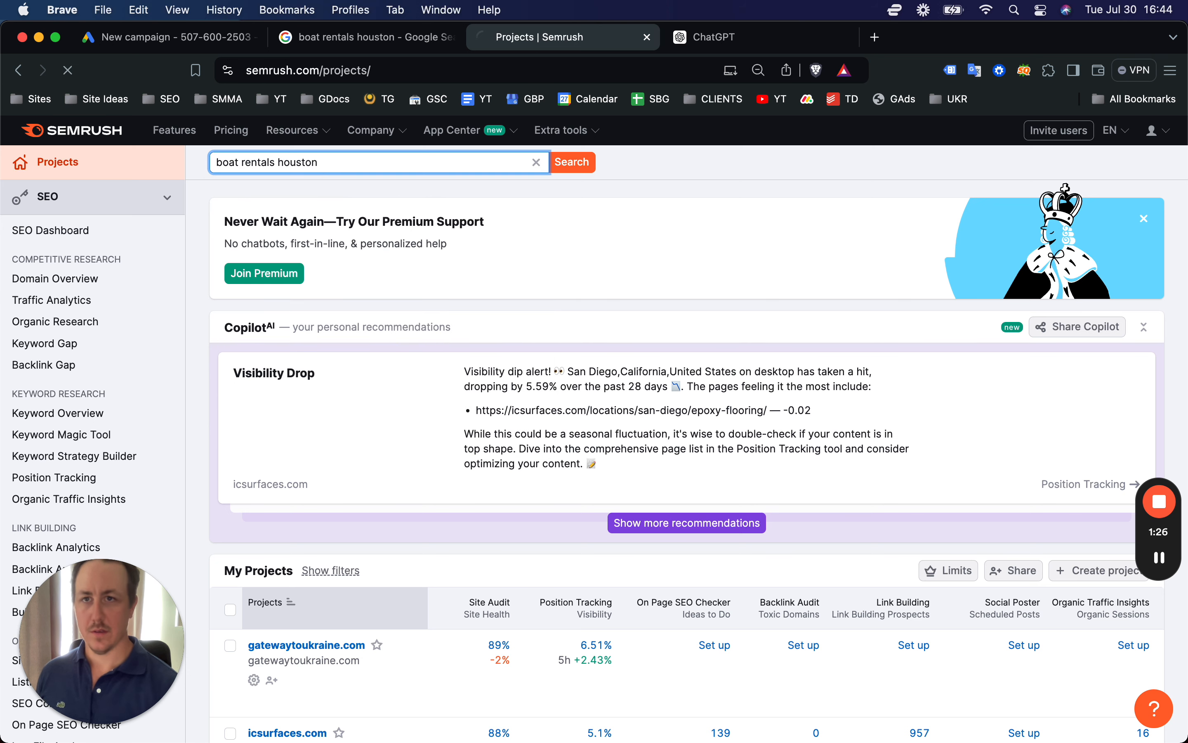
pyautogui.press('Return')
# Step: Switch back to Google Ads and set the new campaign's objective to Leads and its campaign type to Search
pyautogui.click(162, 37)
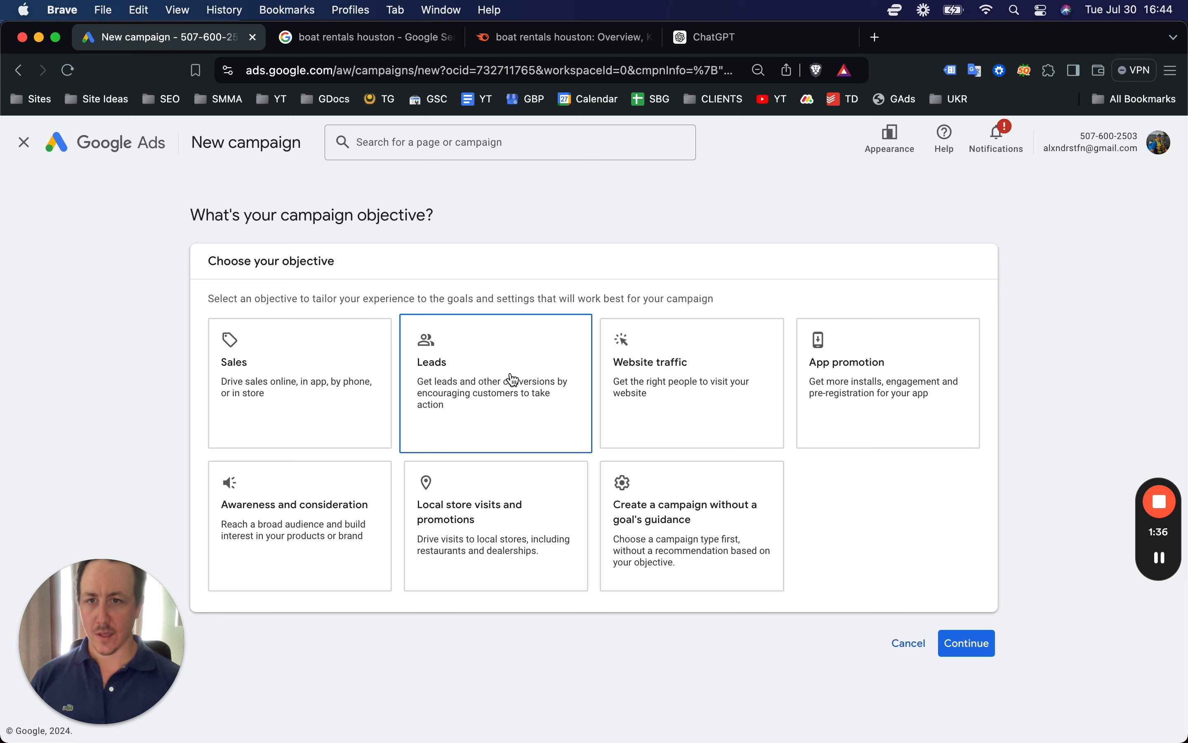
pyautogui.click(516, 399)
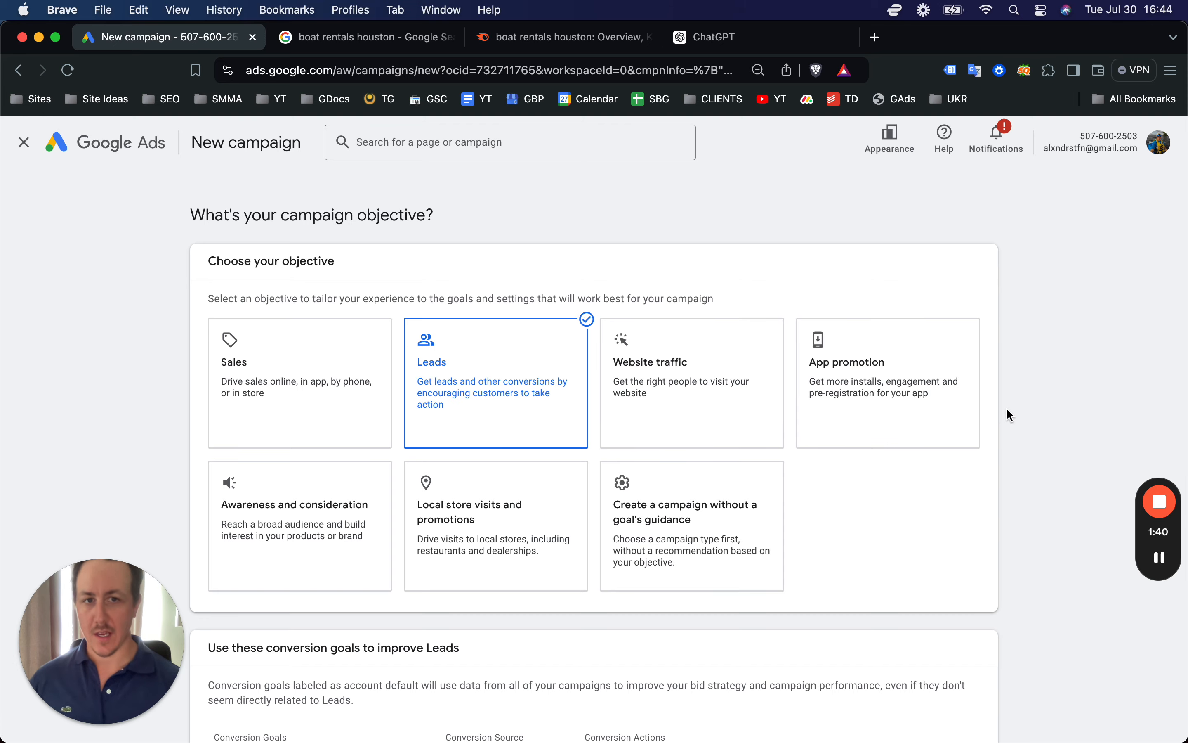
pyautogui.scroll(-3, 1008, 410)
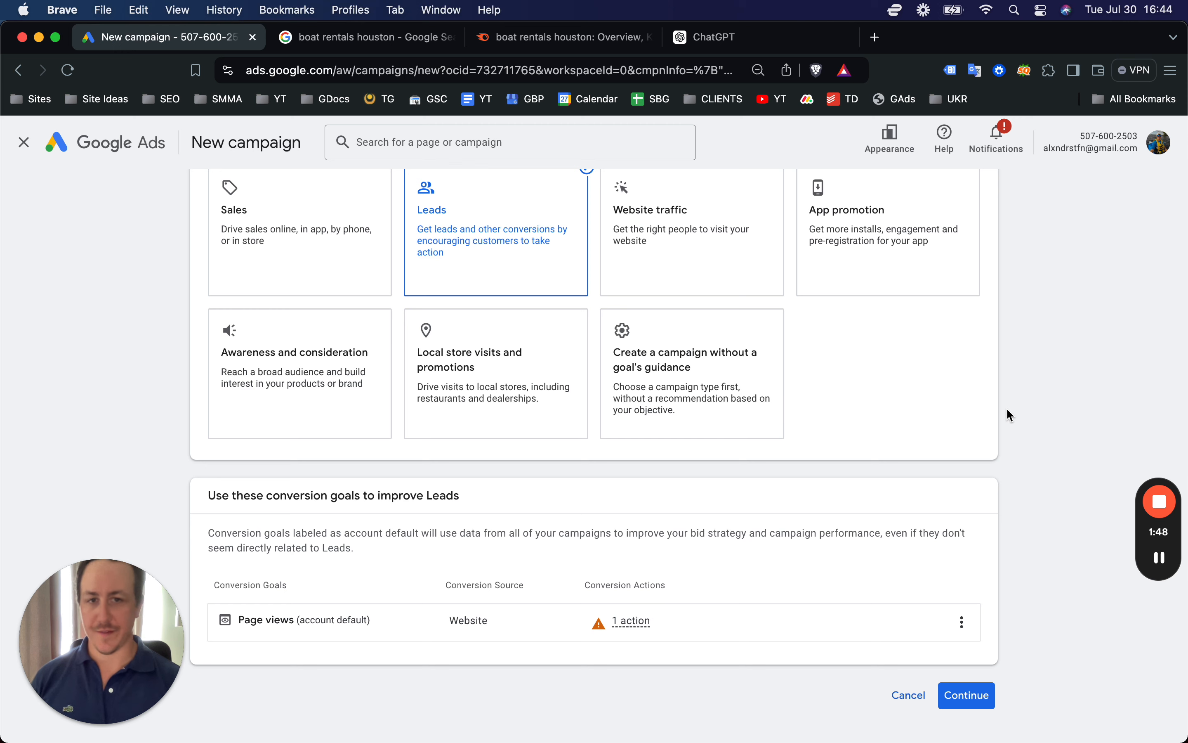
pyautogui.scroll(2, 561, 332)
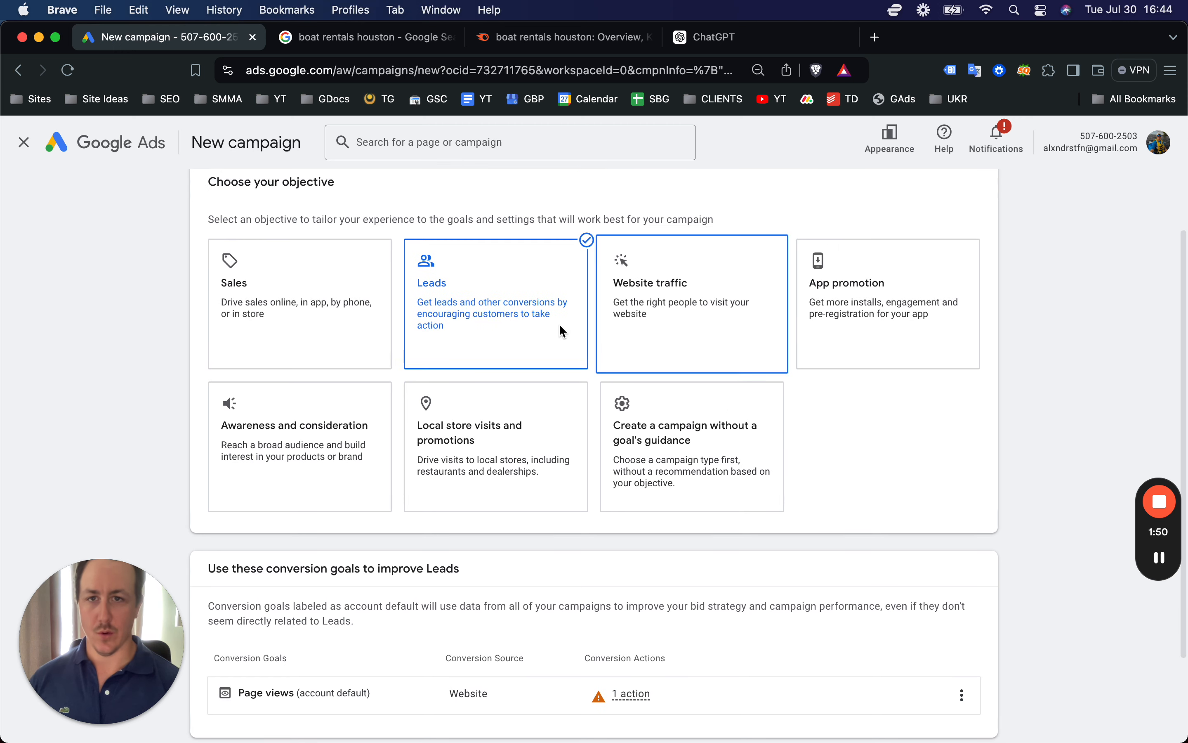
pyautogui.scroll(-1, 764, 475)
pyautogui.scroll(-1, 764, 475)
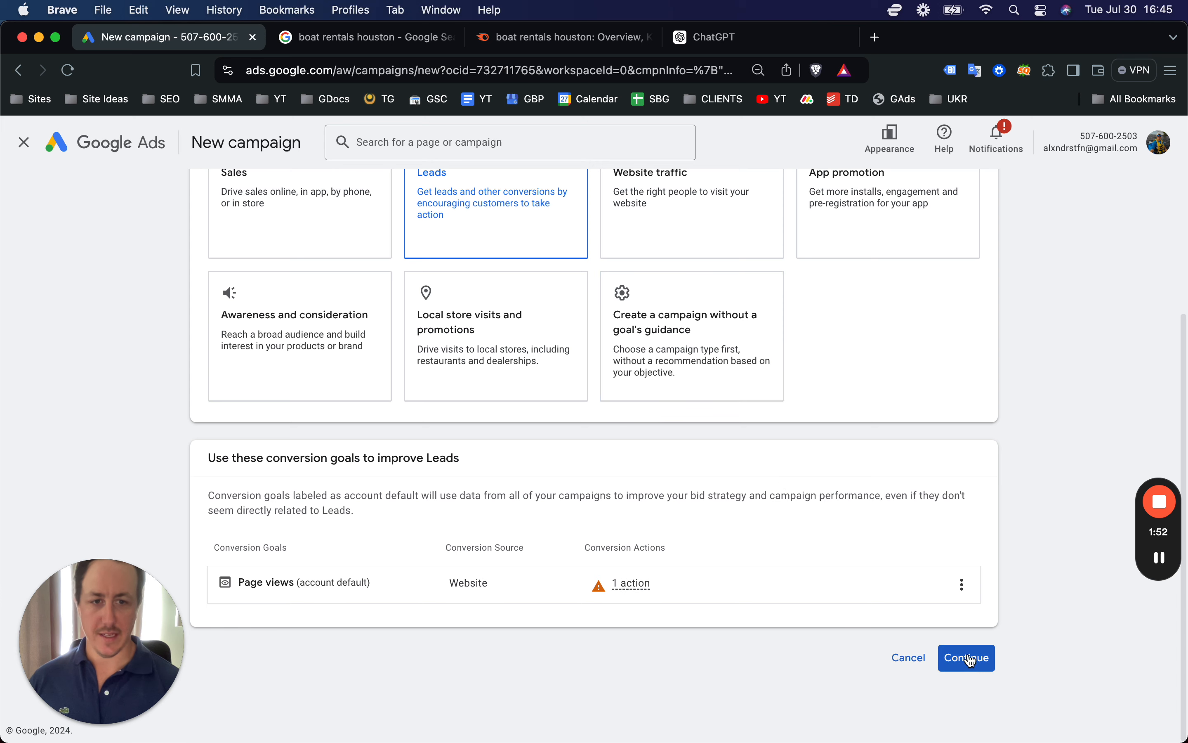
pyautogui.click(967, 657)
pyautogui.scroll(-7, 912, 480)
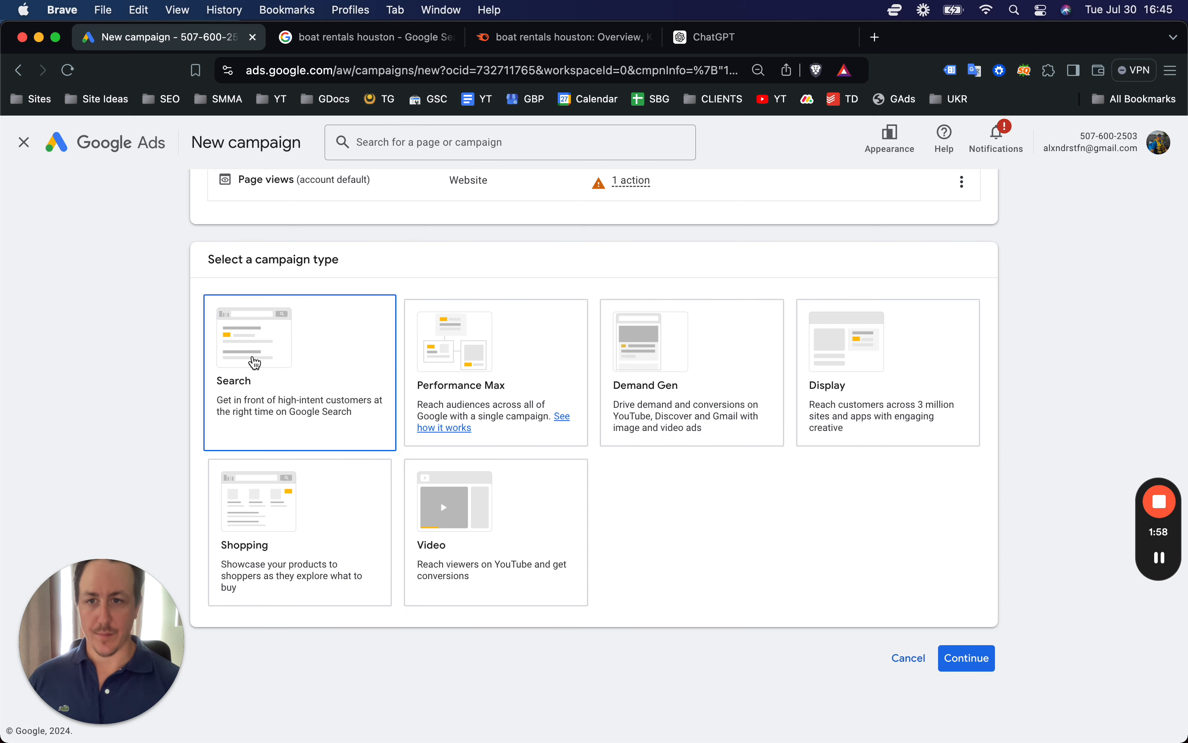
pyautogui.click(254, 364)
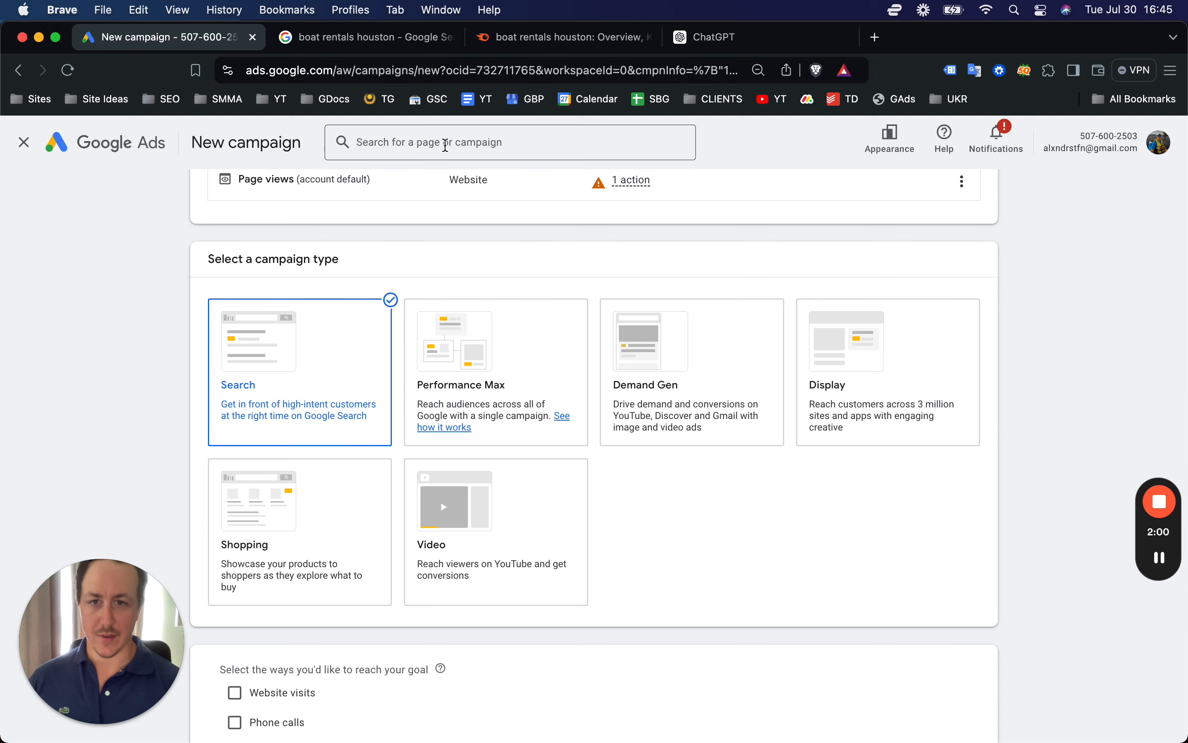
# Step: Switch to the Google results for "boat rentals houston" and examine the sponsored ads, map places and organic listings
pyautogui.click(393, 37)
pyautogui.scroll(-5, 295, 393)
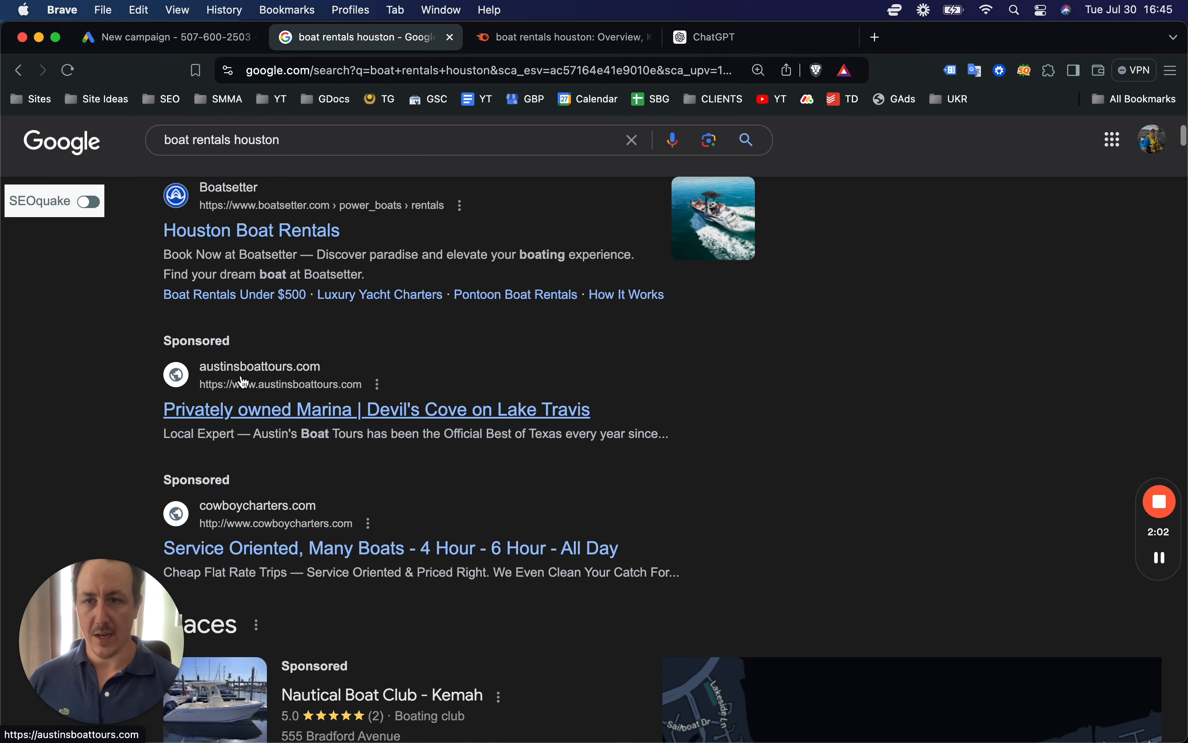
pyautogui.scroll(2, 265, 280)
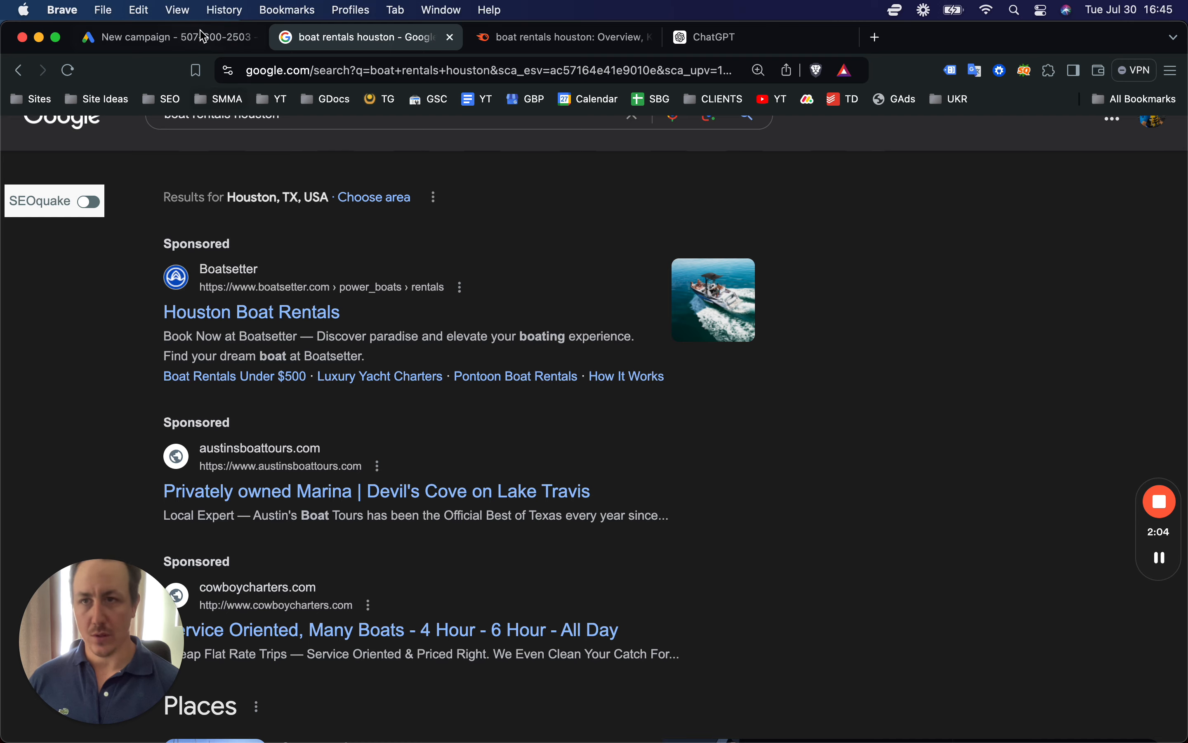
pyautogui.scroll(-1, 165, 493)
pyautogui.moveTo(152, 599); pyautogui.dragTo(835, 590)
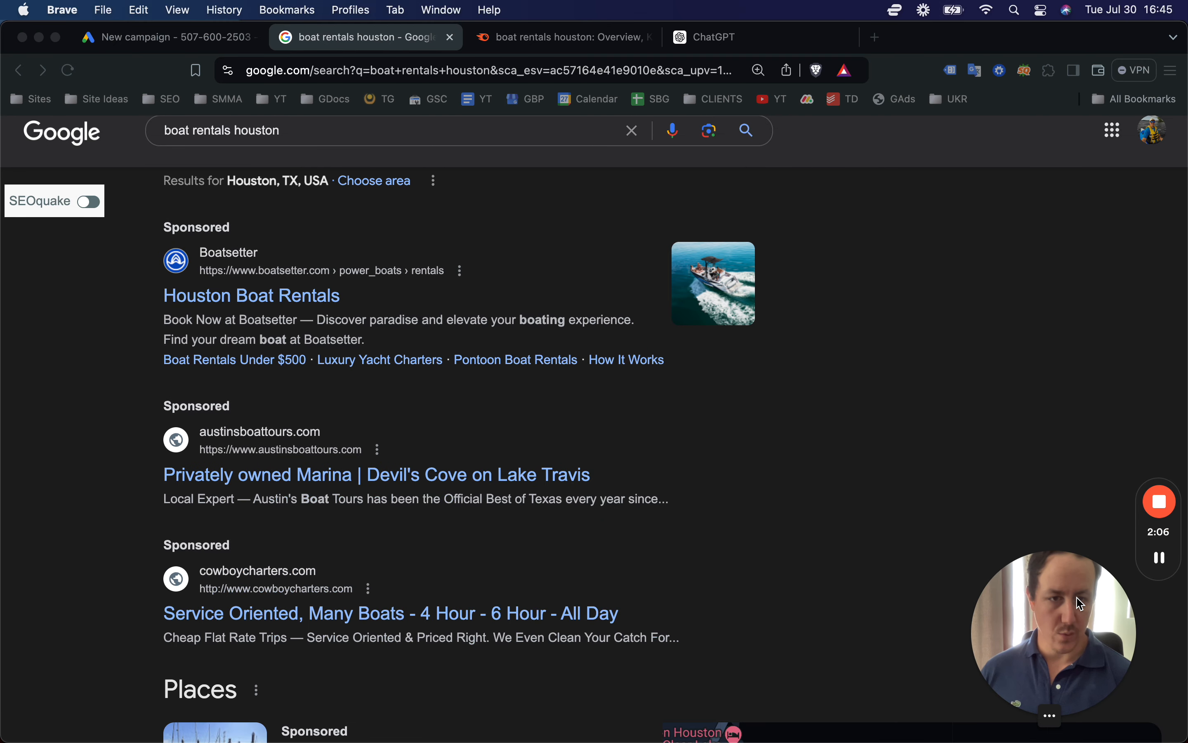
pyautogui.click(72, 478)
pyautogui.scroll(3, 71, 478)
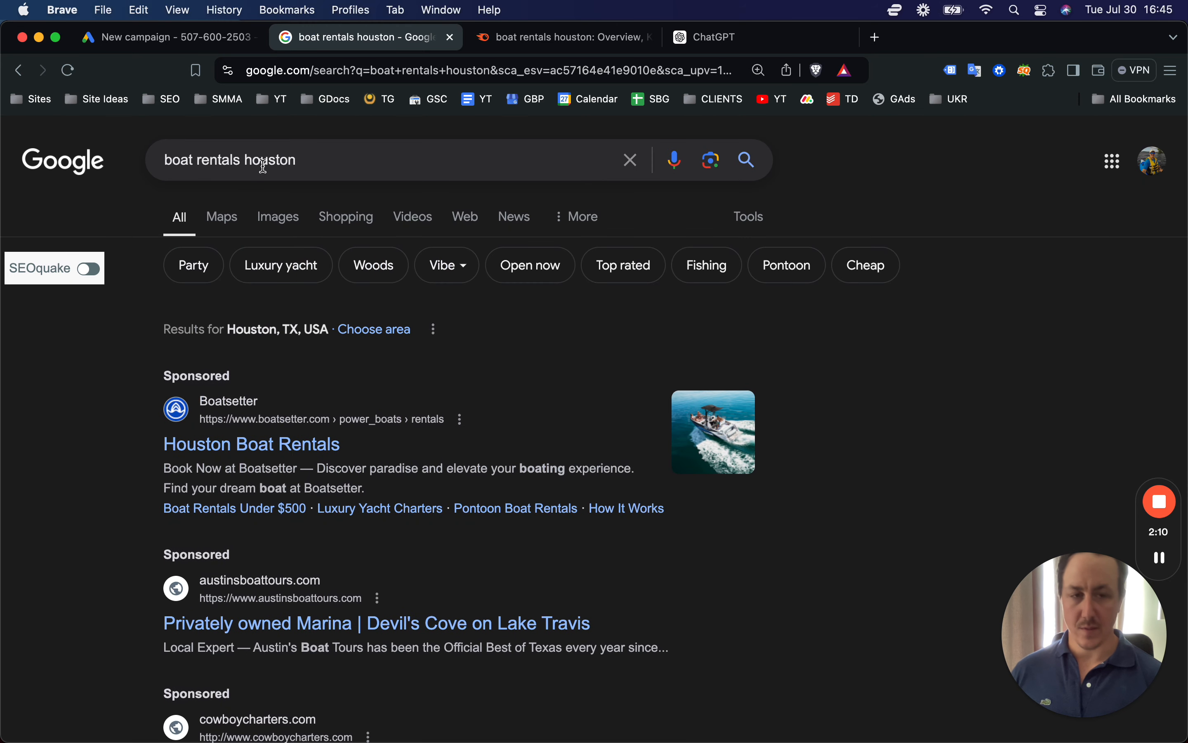
pyautogui.scroll(-5, 266, 314)
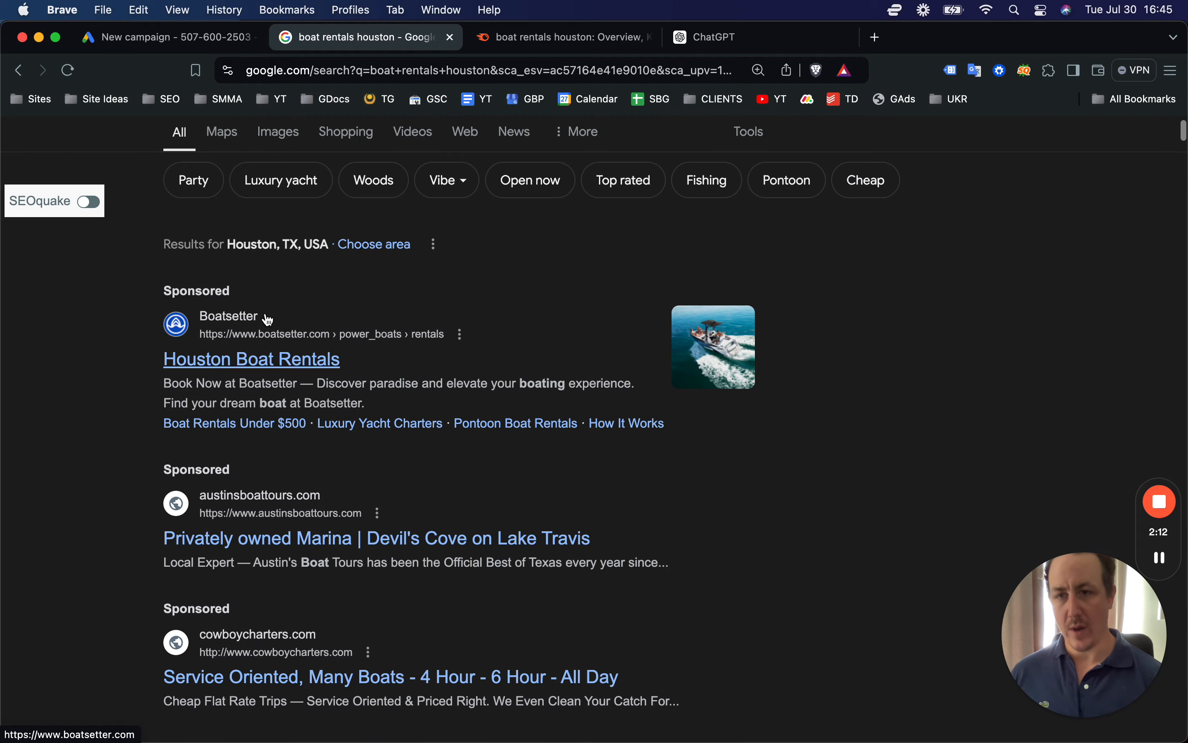
pyautogui.scroll(-5, 286, 345)
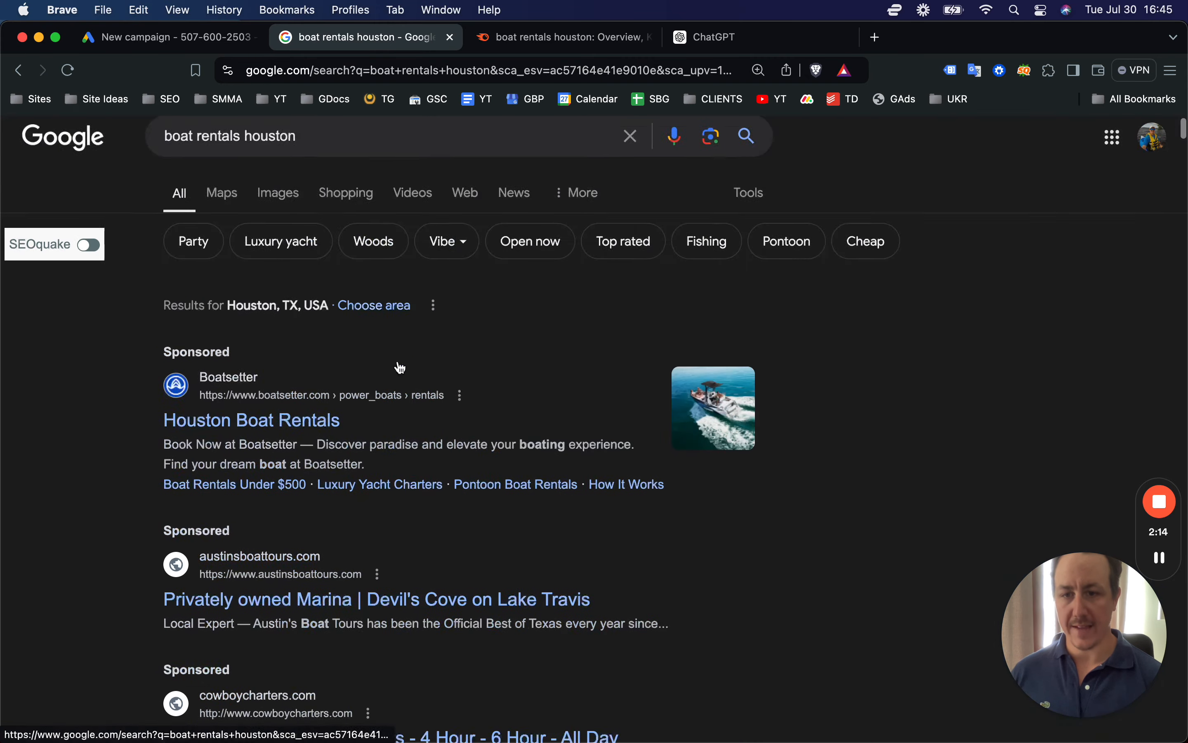
pyautogui.scroll(-2, 396, 251)
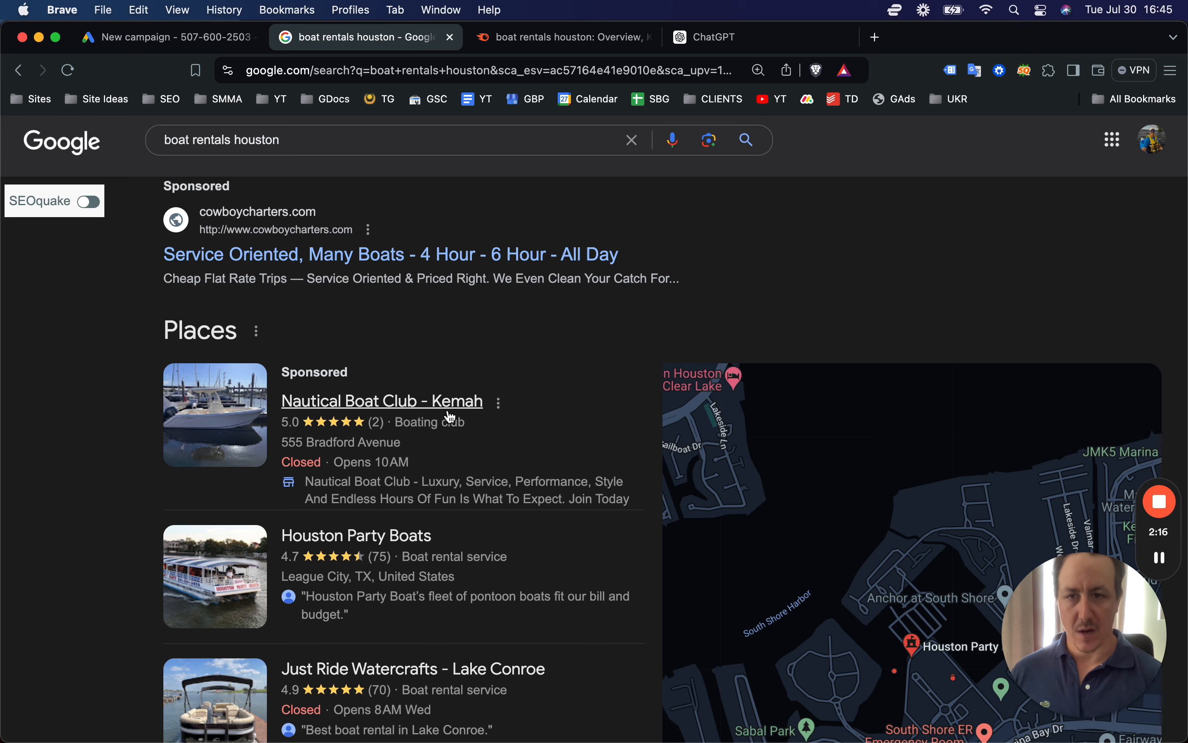
pyautogui.scroll(-7, 274, 440)
pyautogui.scroll(5, 233, 464)
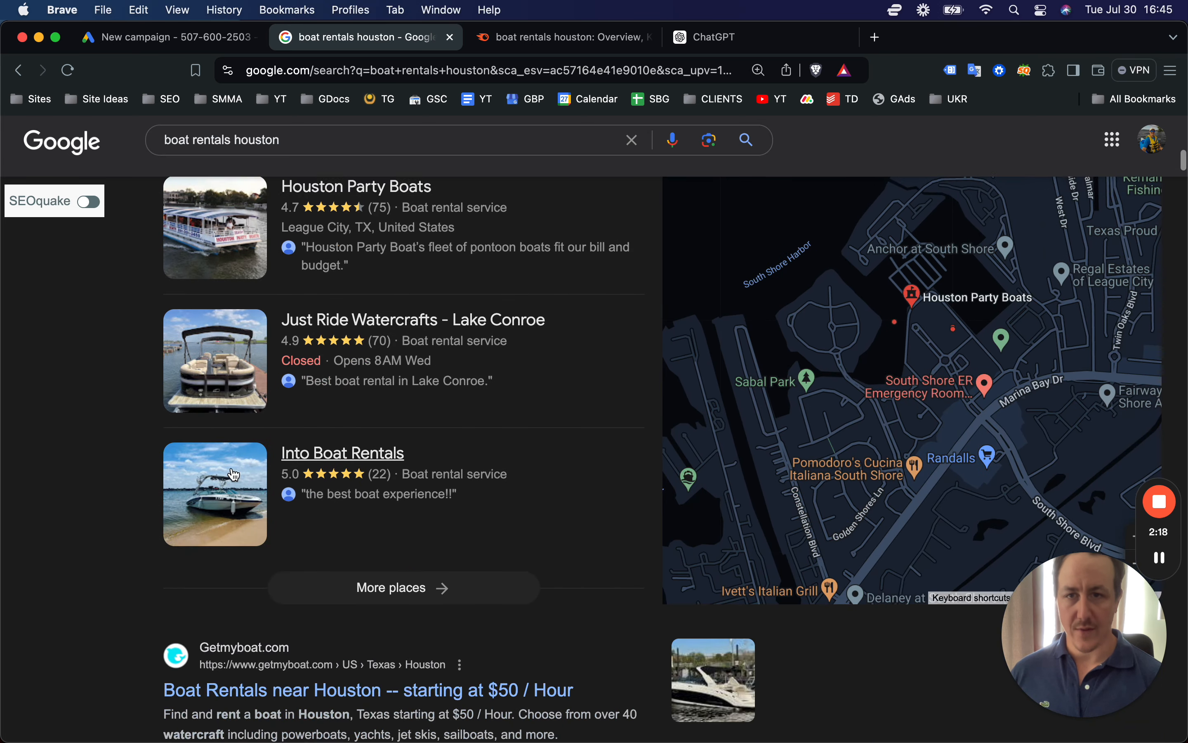
pyautogui.scroll(-1, 232, 463)
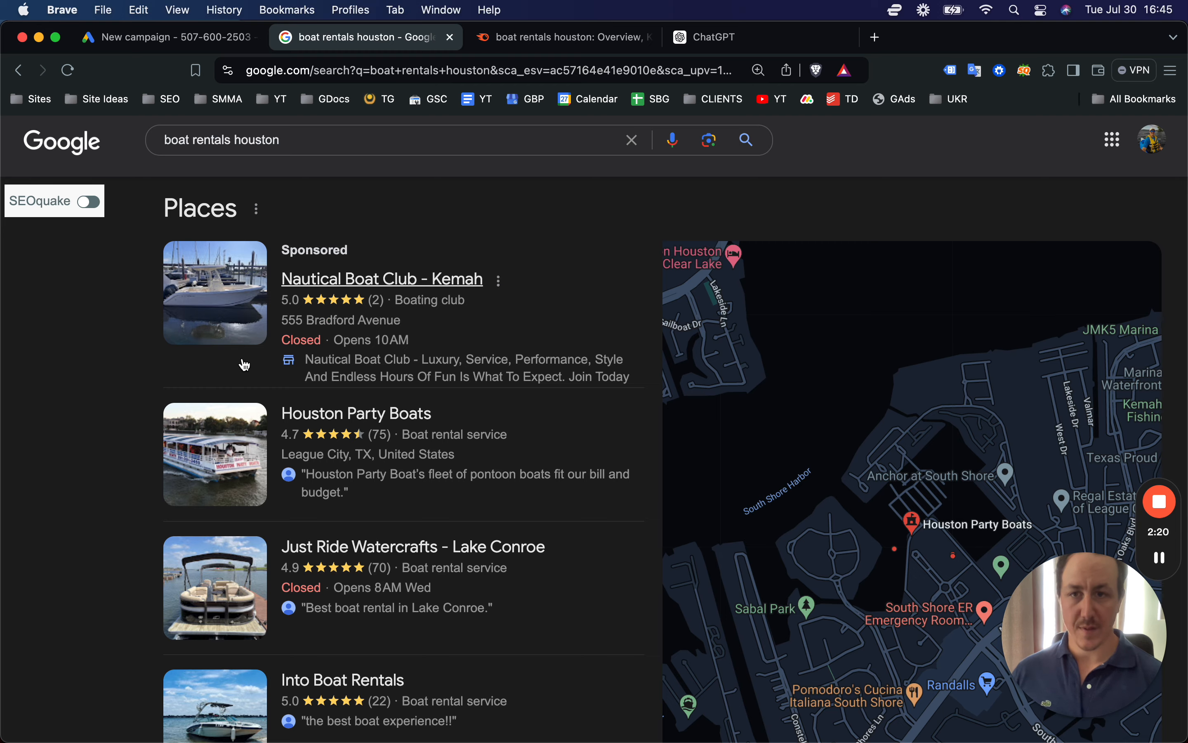
pyautogui.scroll(-3, 297, 323)
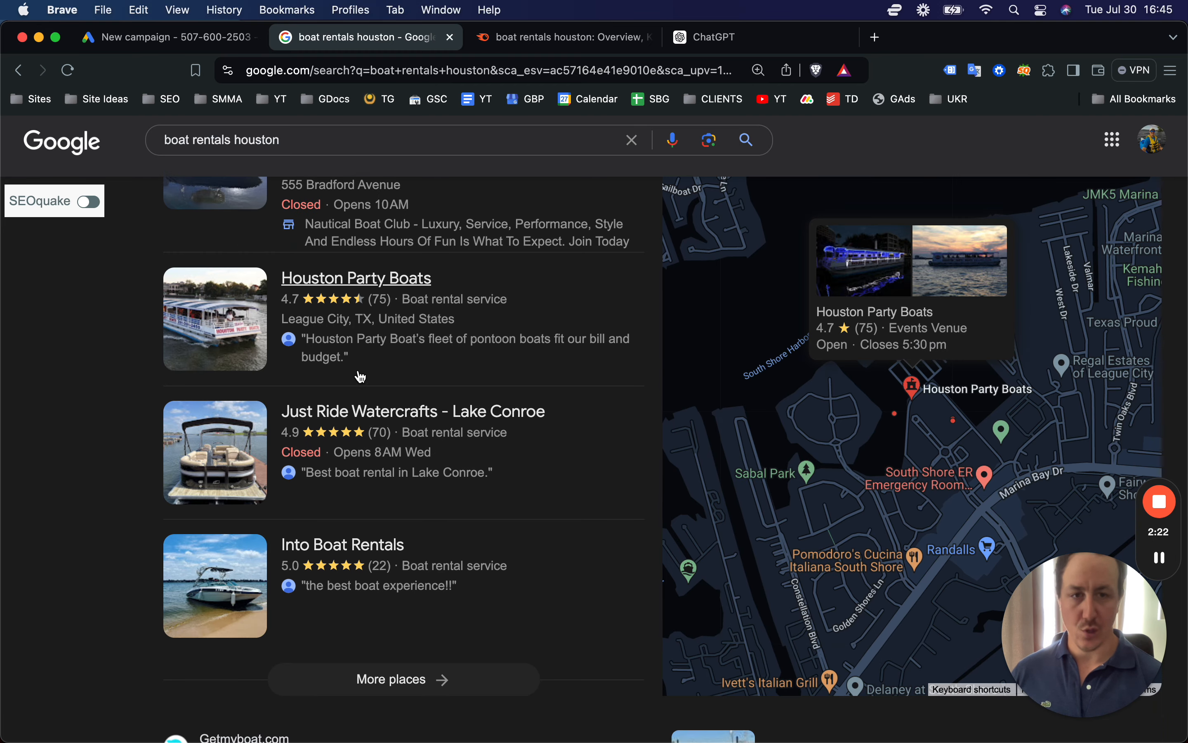
pyautogui.scroll(-15, 335, 353)
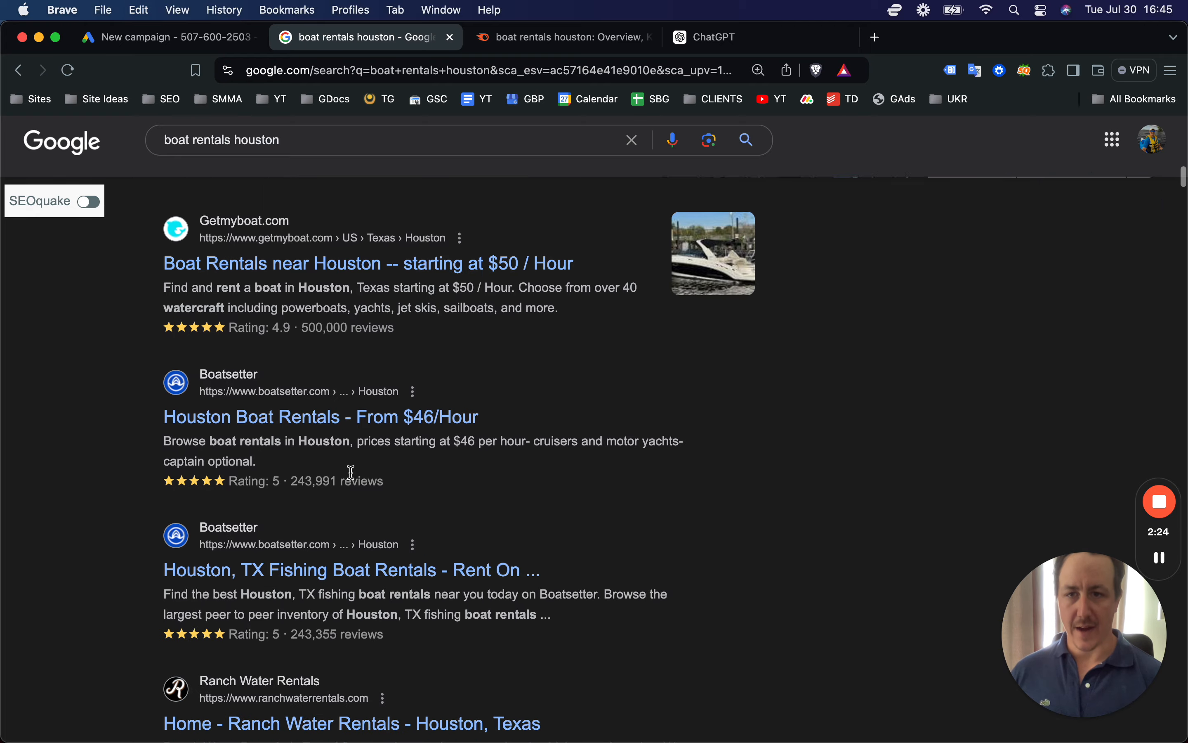
pyautogui.scroll(-2, 319, 607)
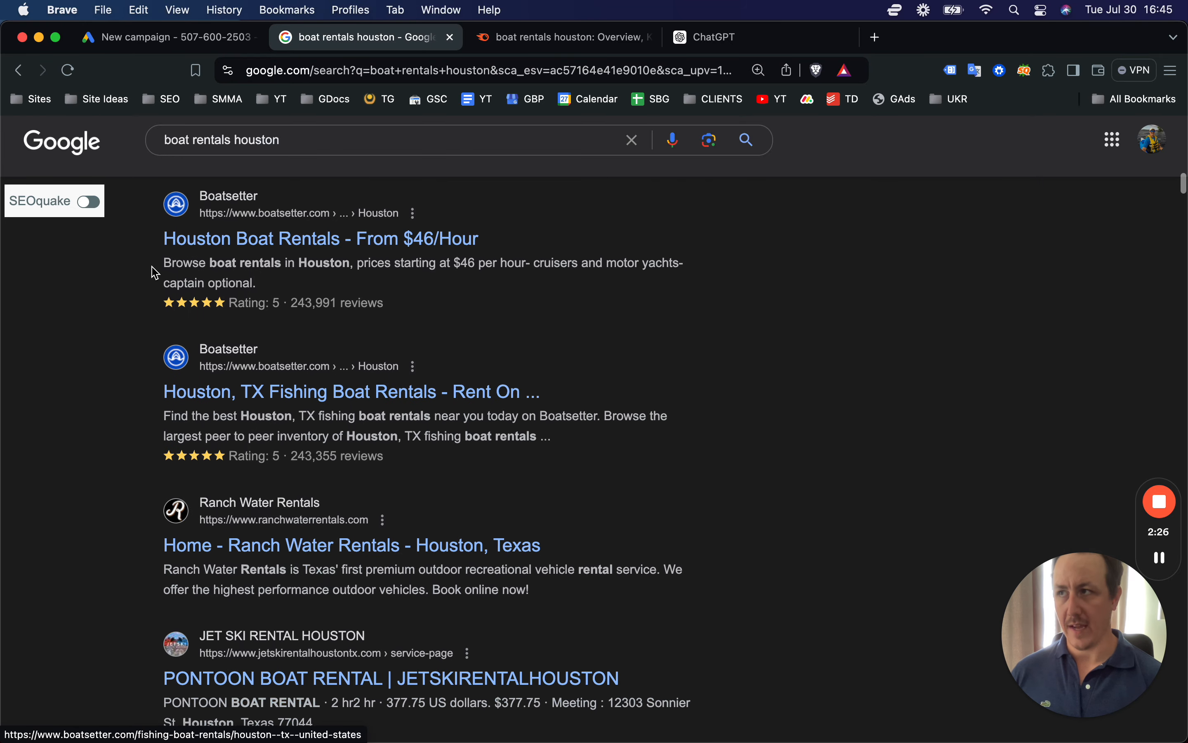
pyautogui.scroll(15, 427, 472)
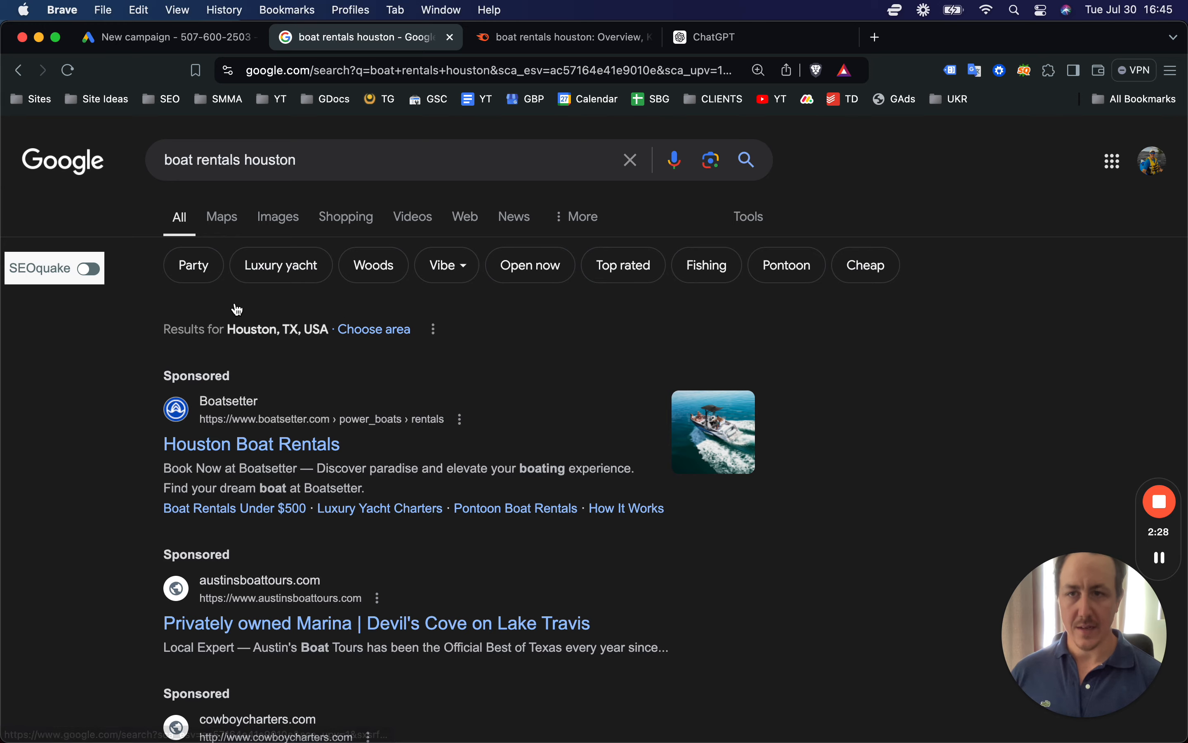
# Step: Review the top sponsored ads and the start of the places section in the Google results again
pyautogui.scroll(-2, 211, 303)
pyautogui.scroll(-5, 206, 325)
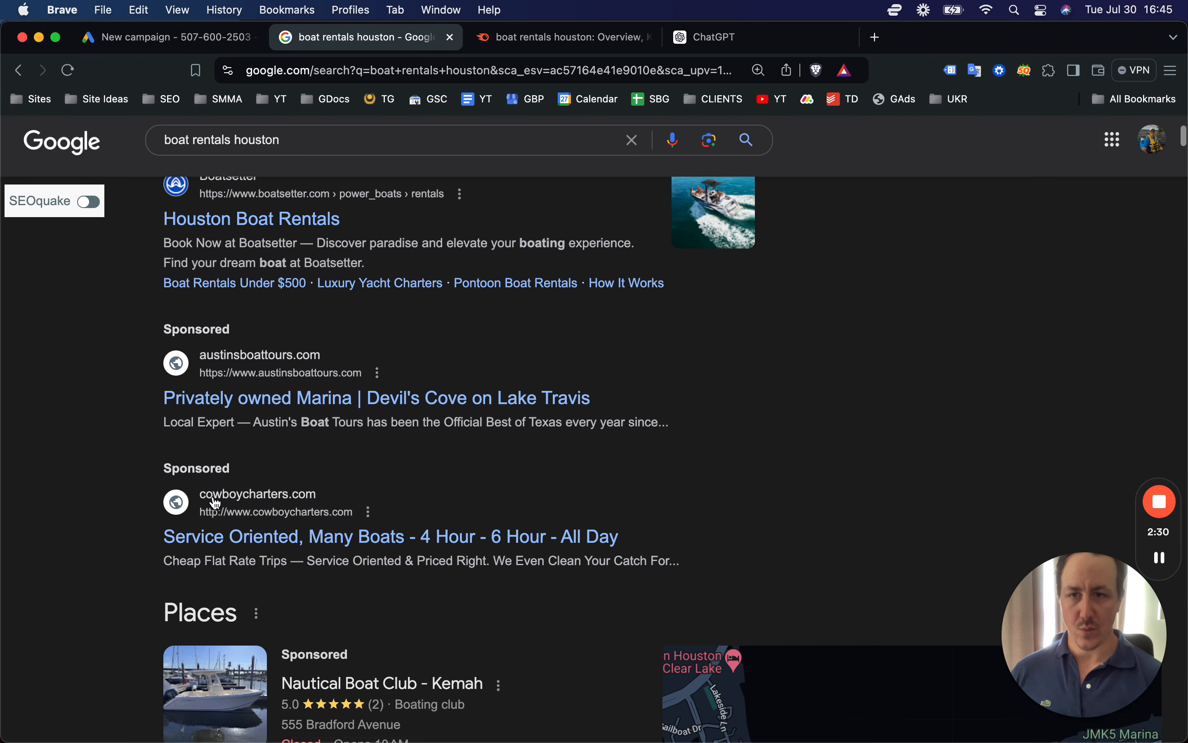
pyautogui.scroll(7, 315, 417)
# Step: Switch back to Google Ads, name the campaign "Boat Rental Houston" and continue to the bidding settings
pyautogui.click(167, 36)
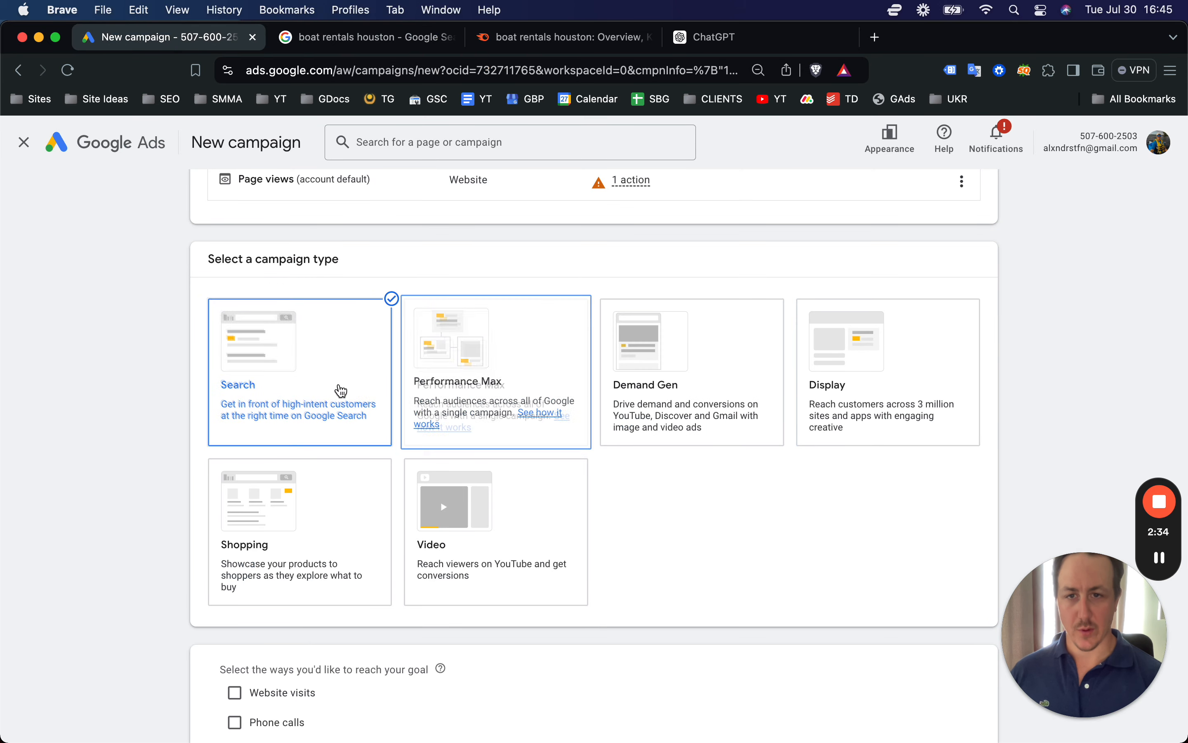
pyautogui.scroll(-2, 343, 390)
pyautogui.scroll(-5, 343, 391)
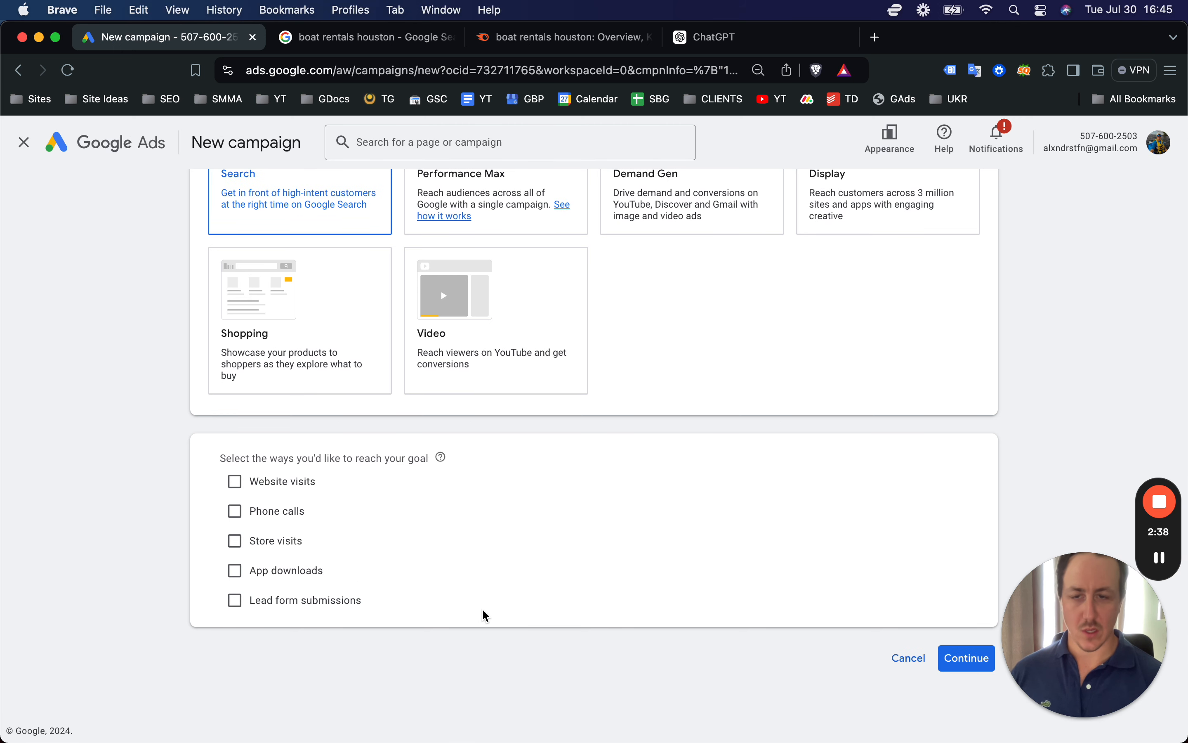
pyautogui.click(966, 658)
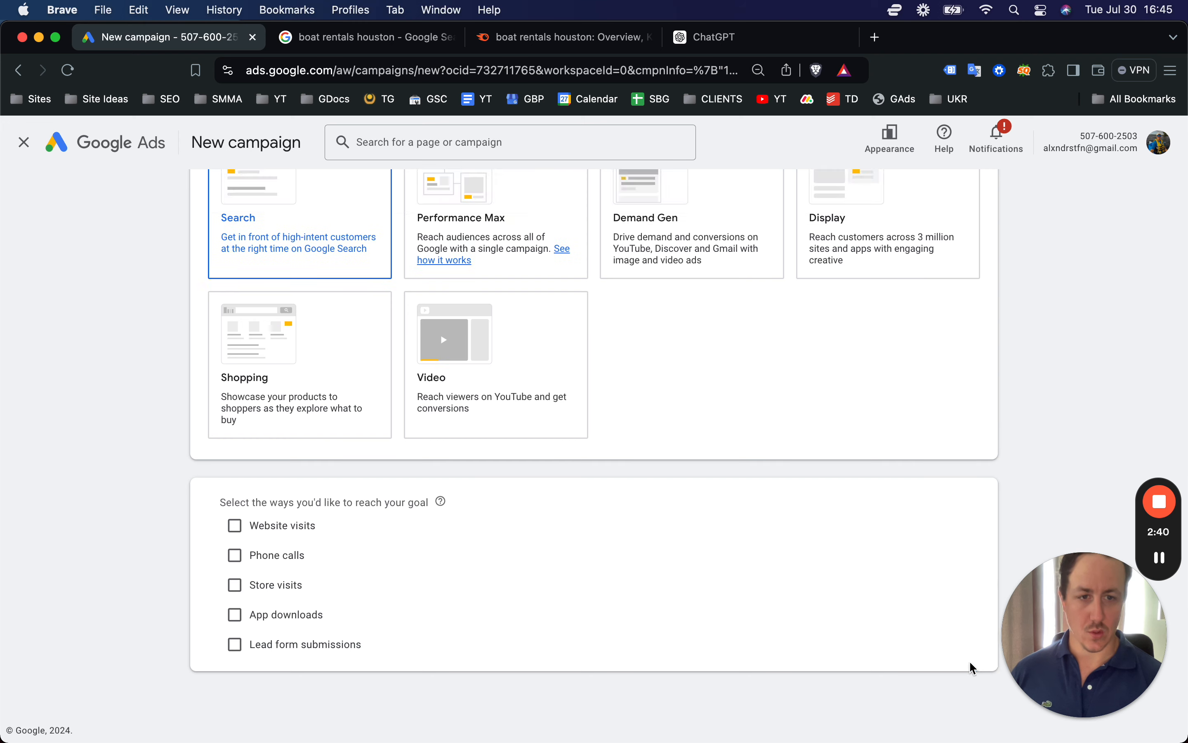
pyautogui.scroll(-5, 692, 381)
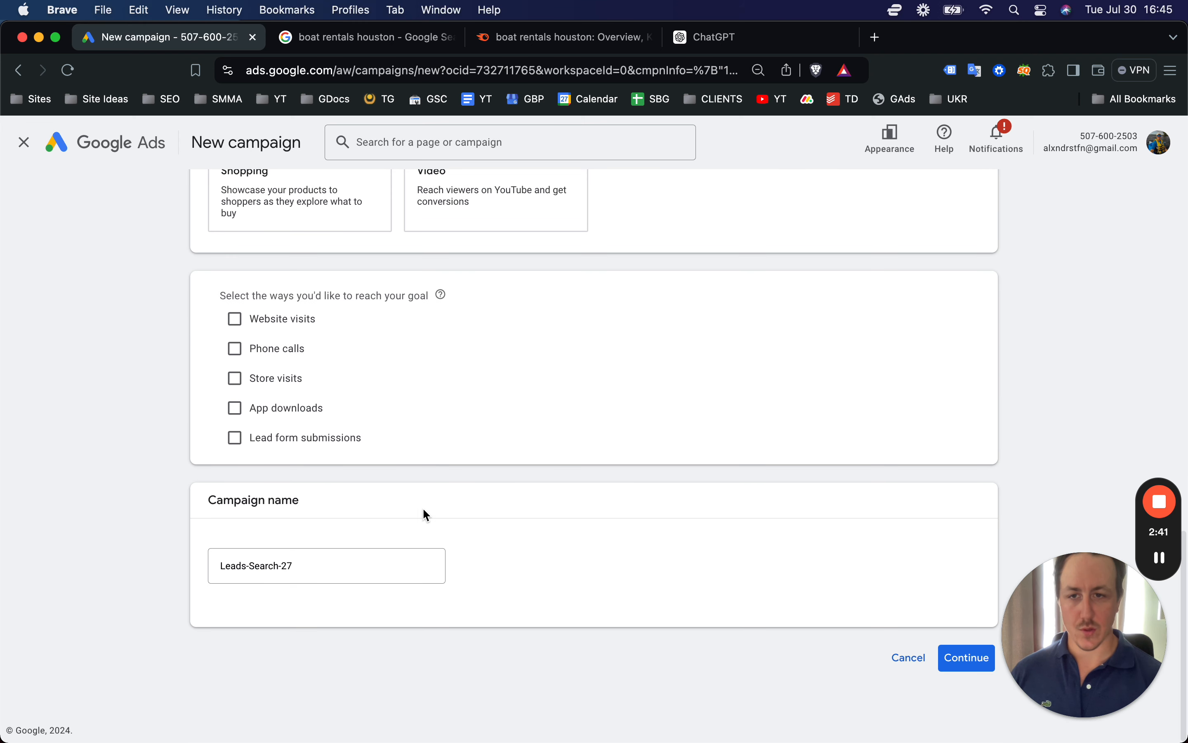
pyautogui.click(304, 563)
pyautogui.press('super+a')
pyautogui.write('B')
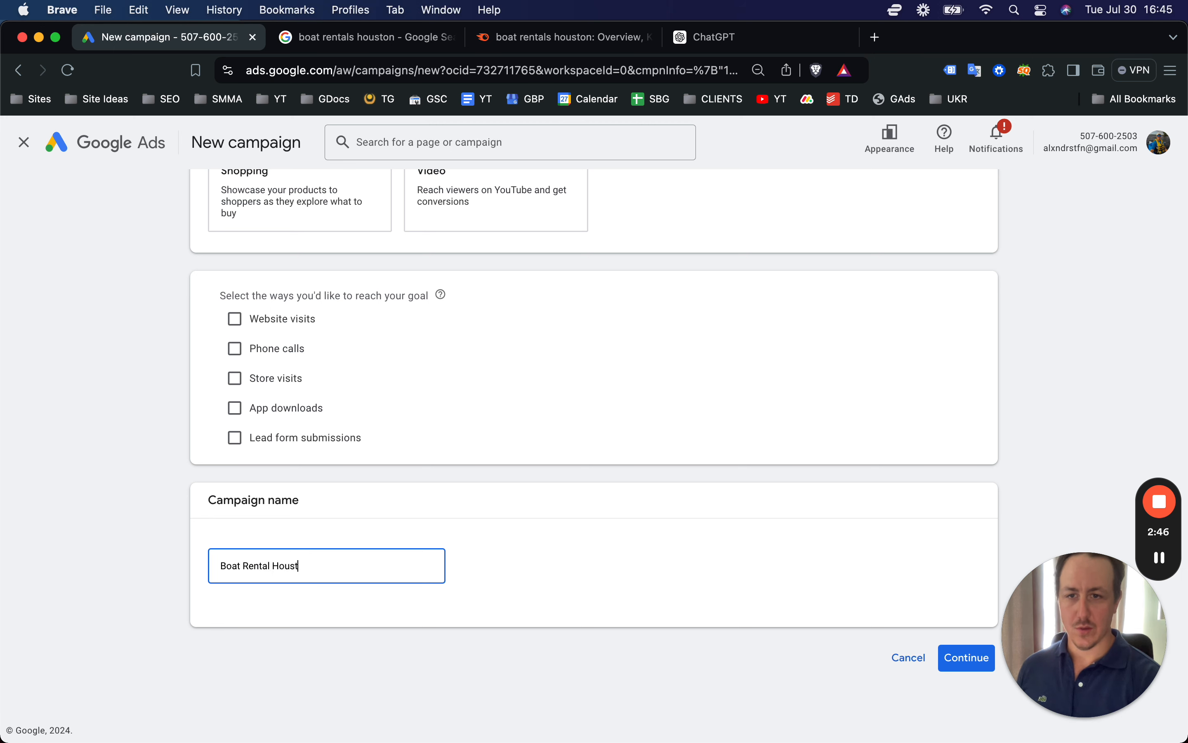
pyautogui.click(966, 658)
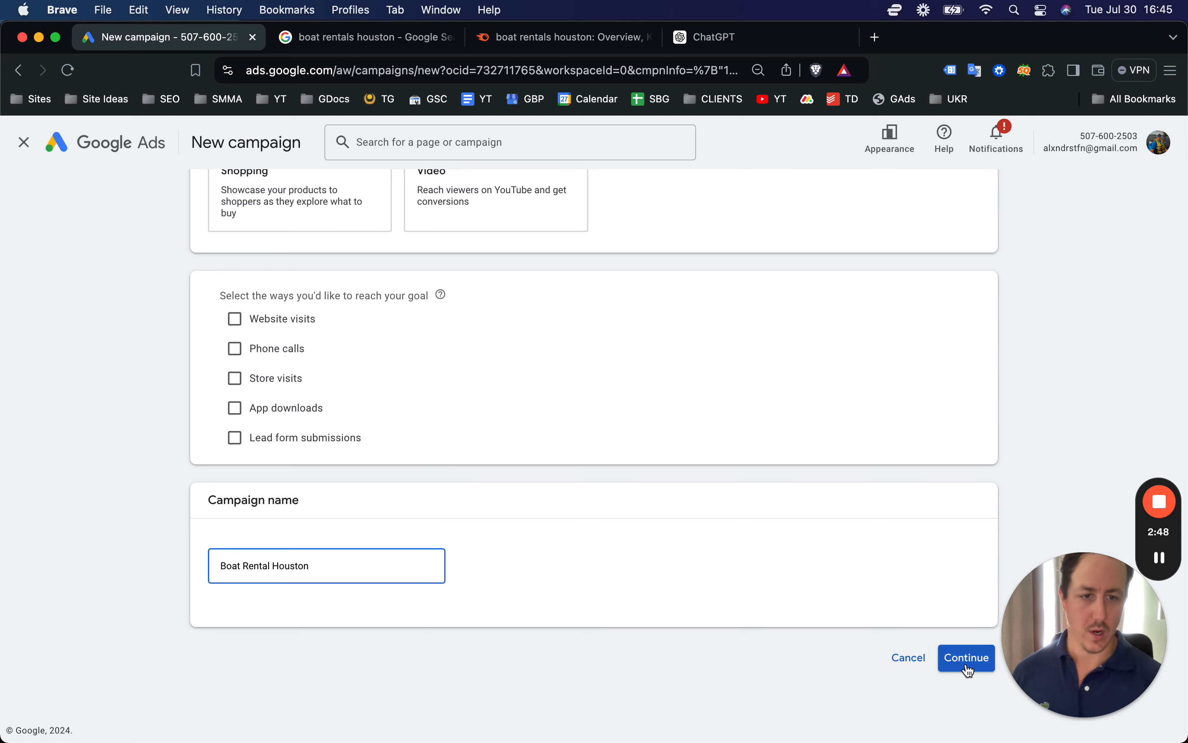
pyautogui.click(770, 588)
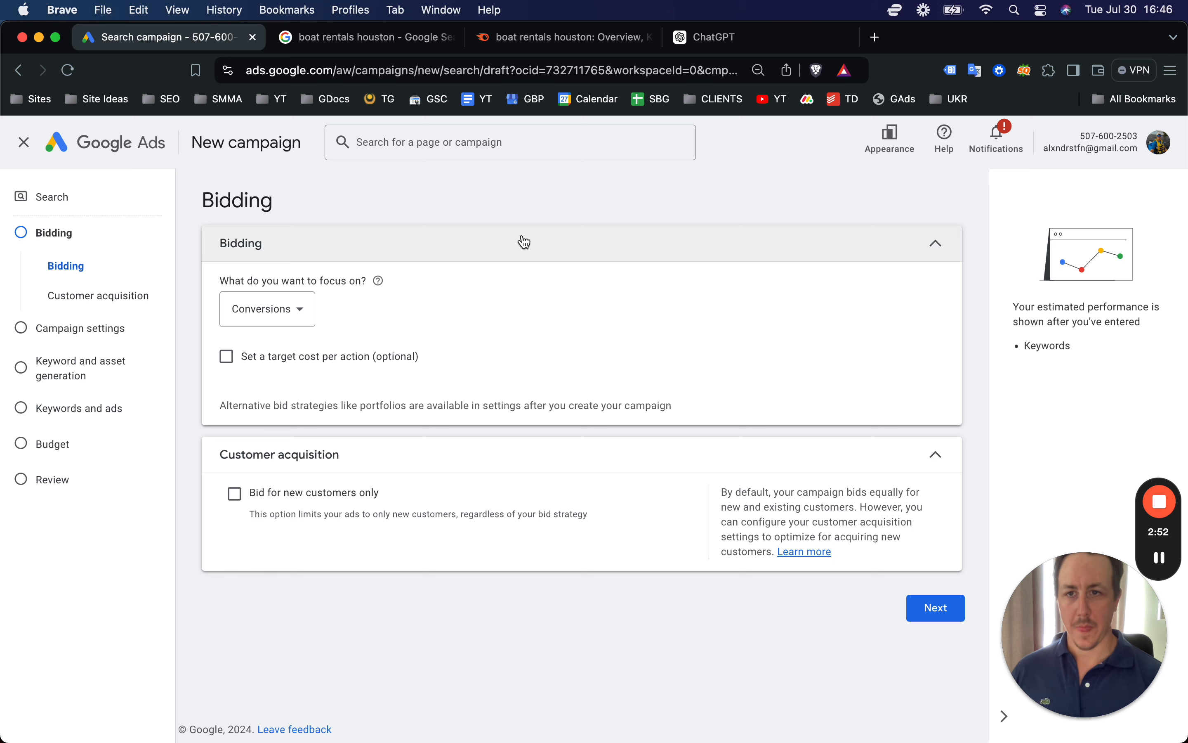
pyautogui.click(276, 309)
pyautogui.click(440, 268)
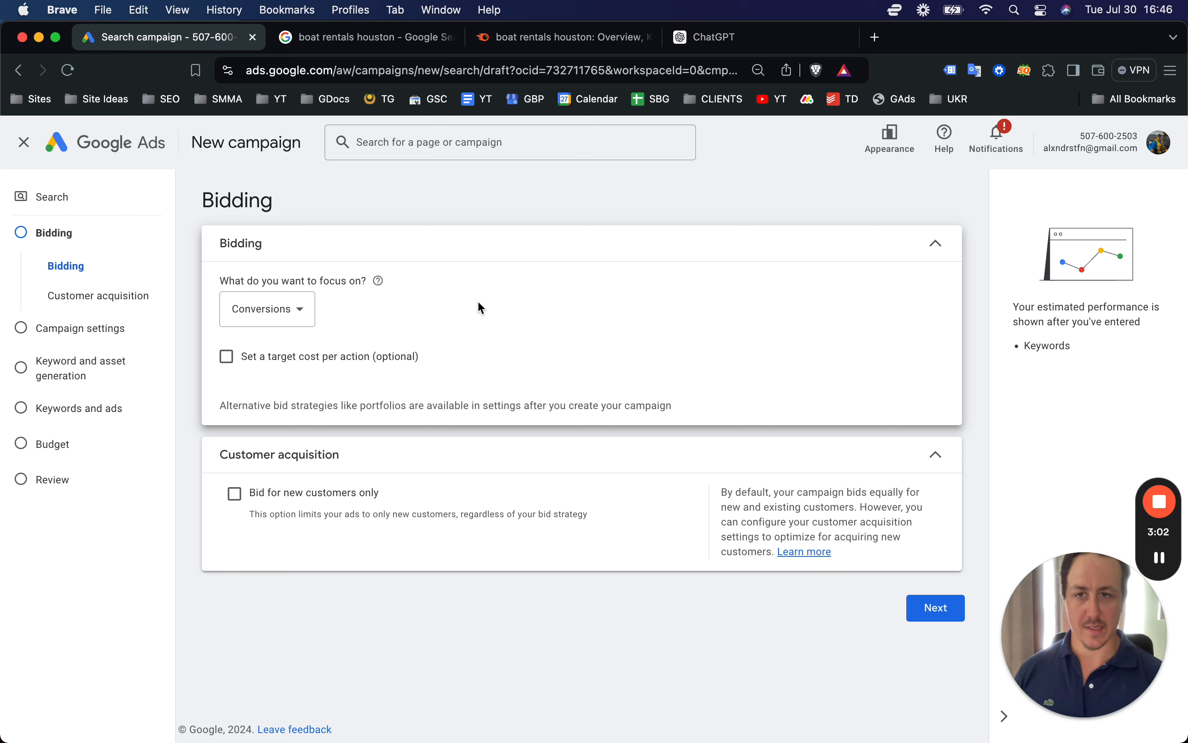
pyautogui.click(284, 310)
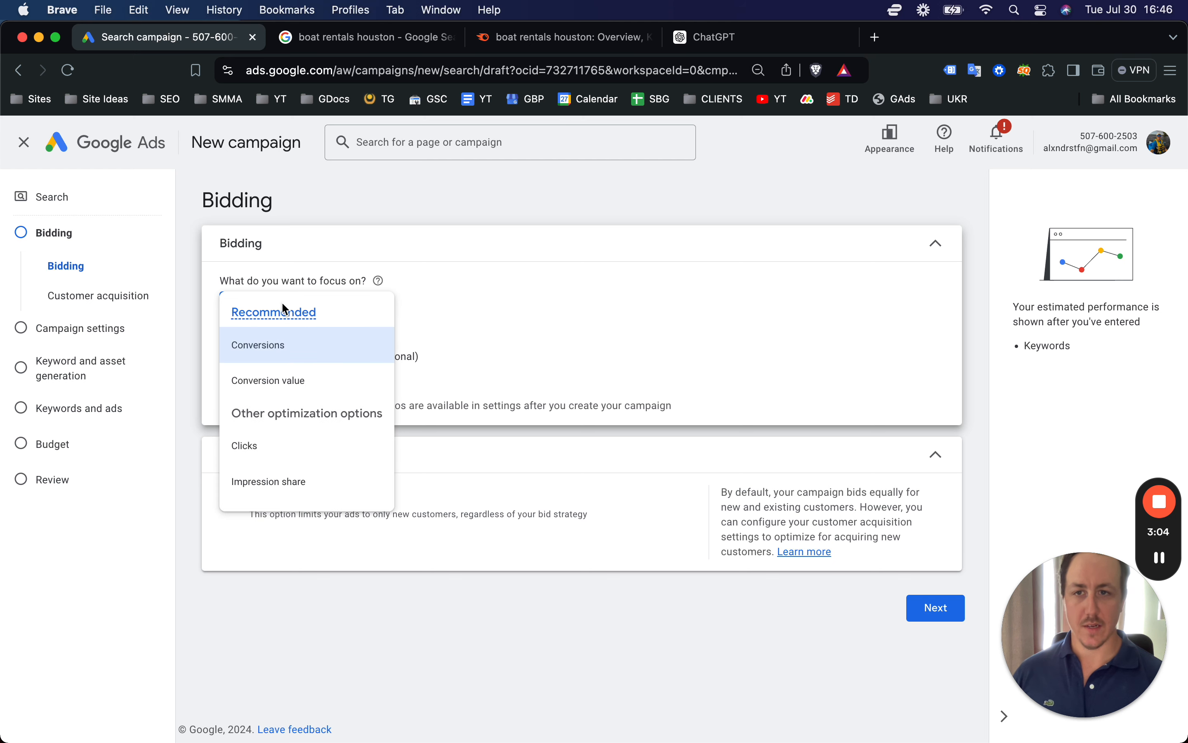
pyautogui.click(489, 312)
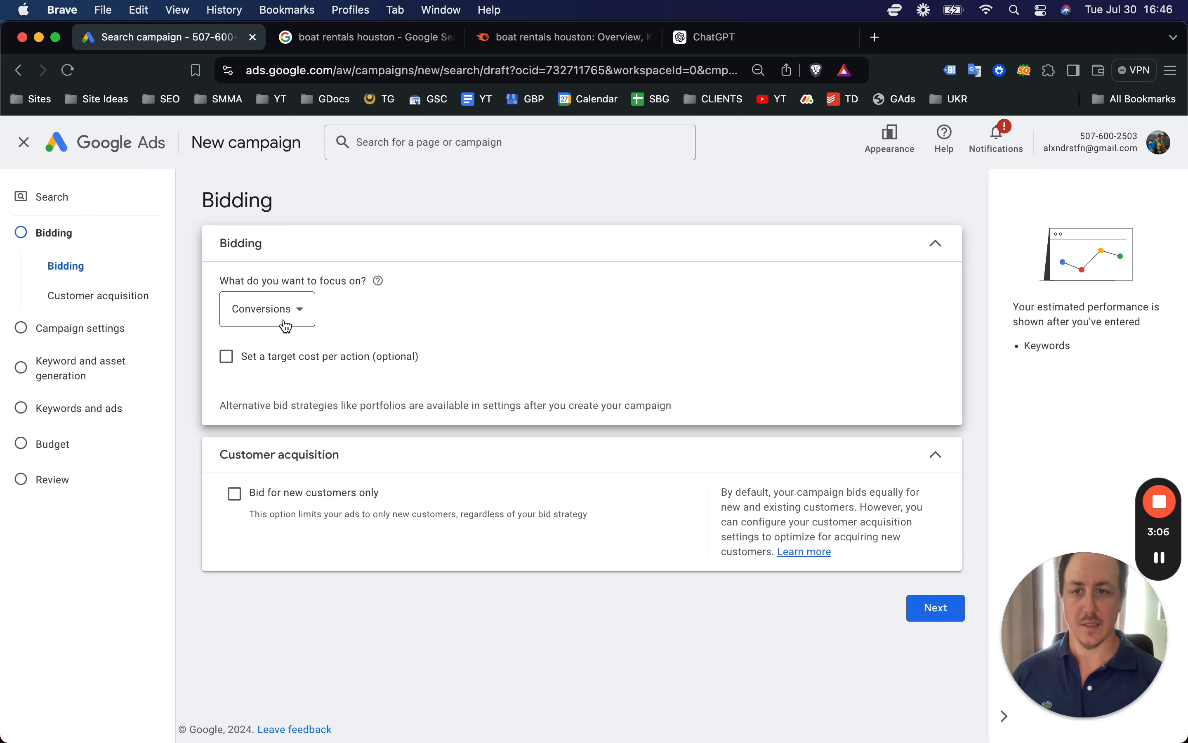
# Step: Set the bidding focus to Clicks without a maximum cost per click limit and continue to the campaign settings
pyautogui.click(286, 320)
pyautogui.click(259, 437)
pyautogui.click(337, 359)
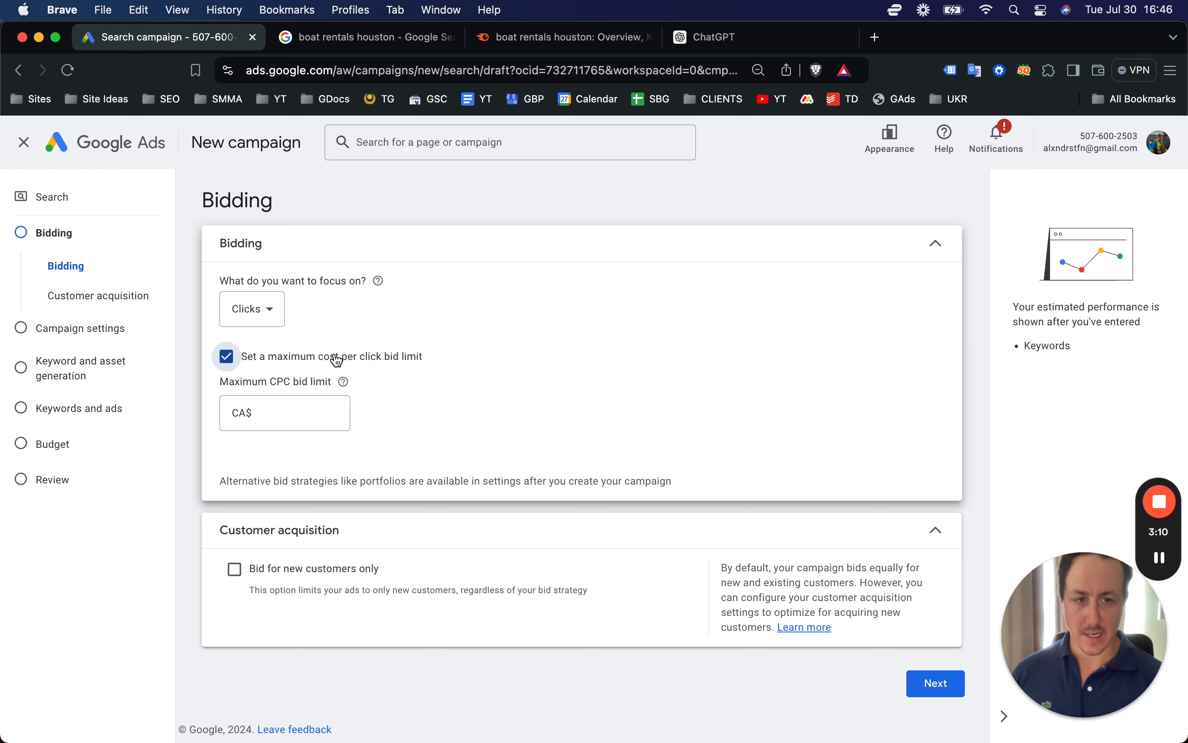
pyautogui.click(337, 359)
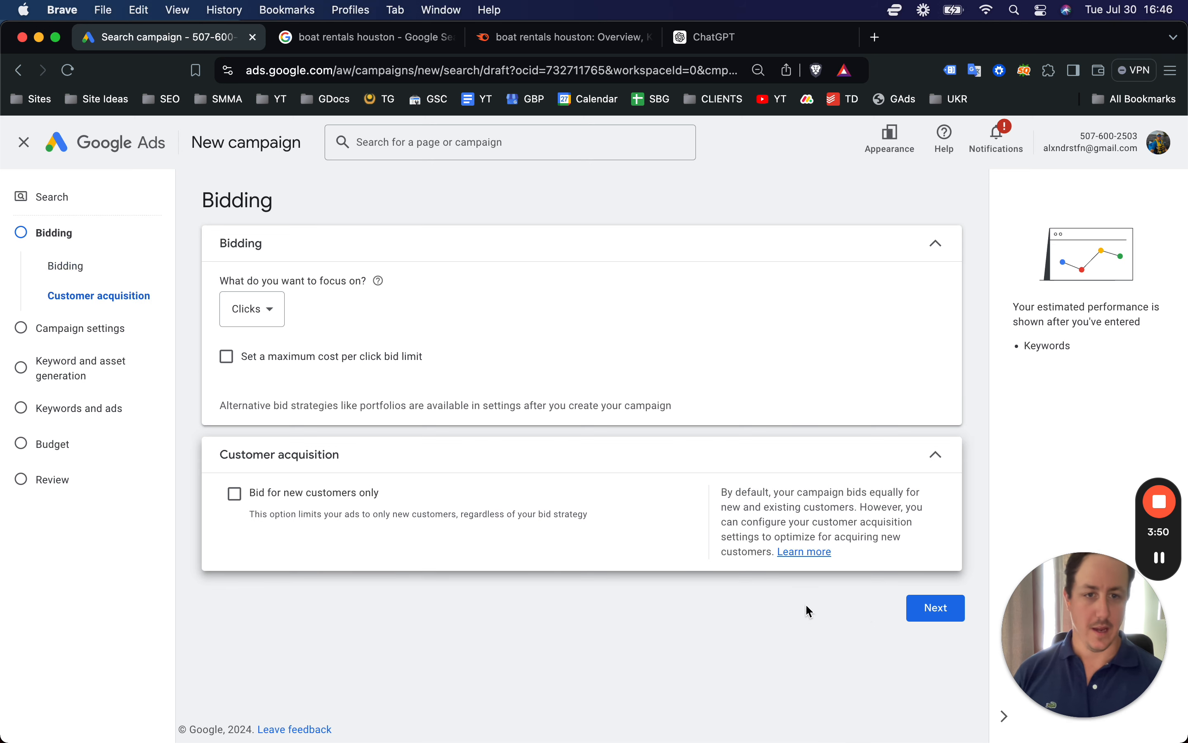
pyautogui.click(957, 610)
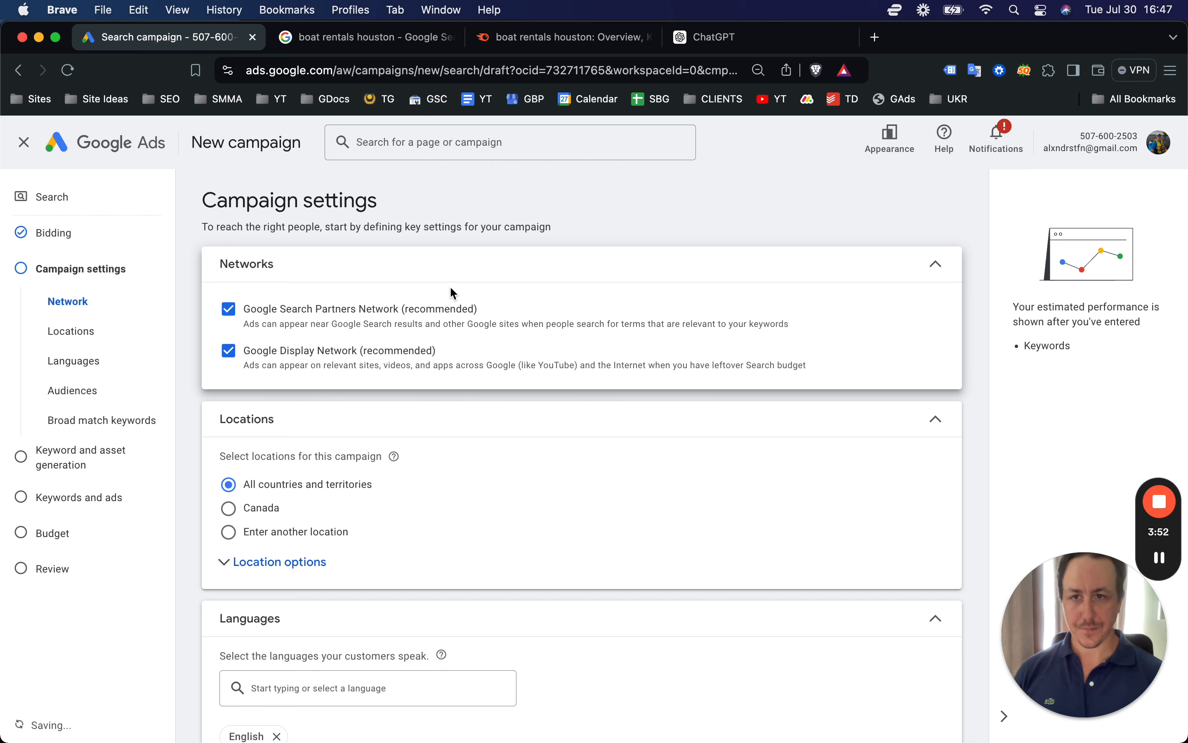
# Step: Exclude the Google Search Partners Network and the Google Display Network from the campaign, and hide the account notice
pyautogui.scroll(-2, 392, 314)
pyautogui.scroll(2, 382, 317)
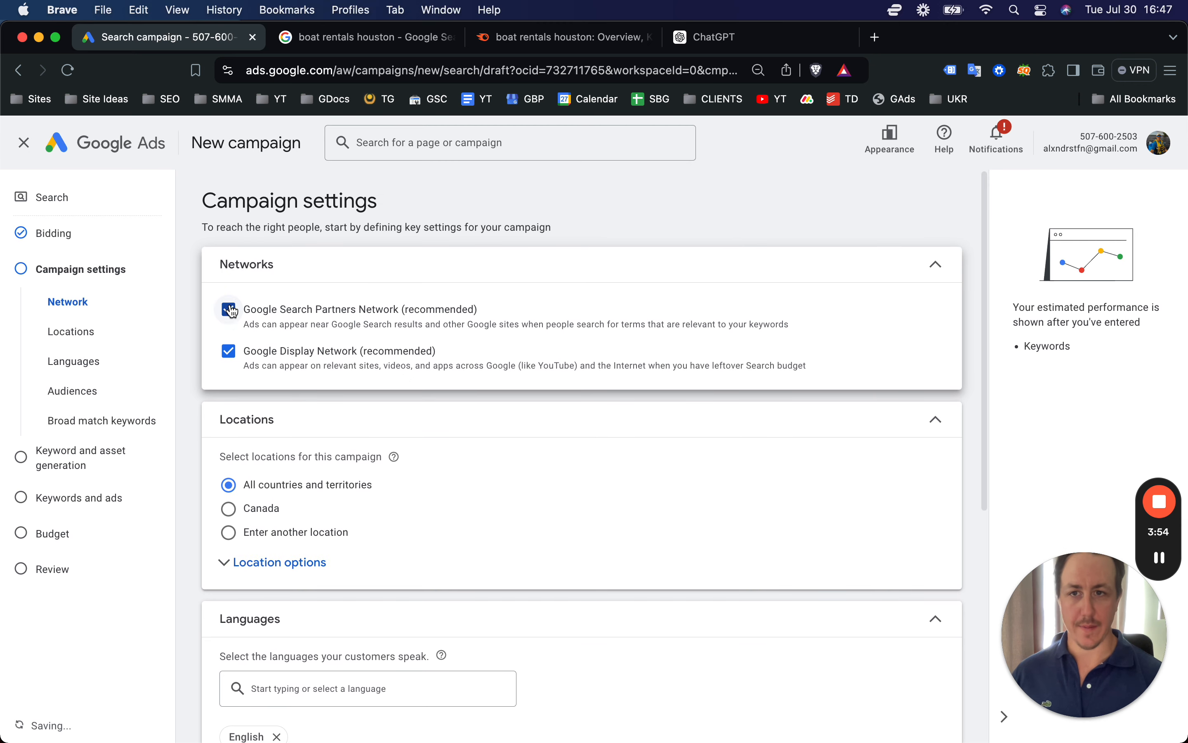
pyautogui.click(229, 309)
pyautogui.click(271, 413)
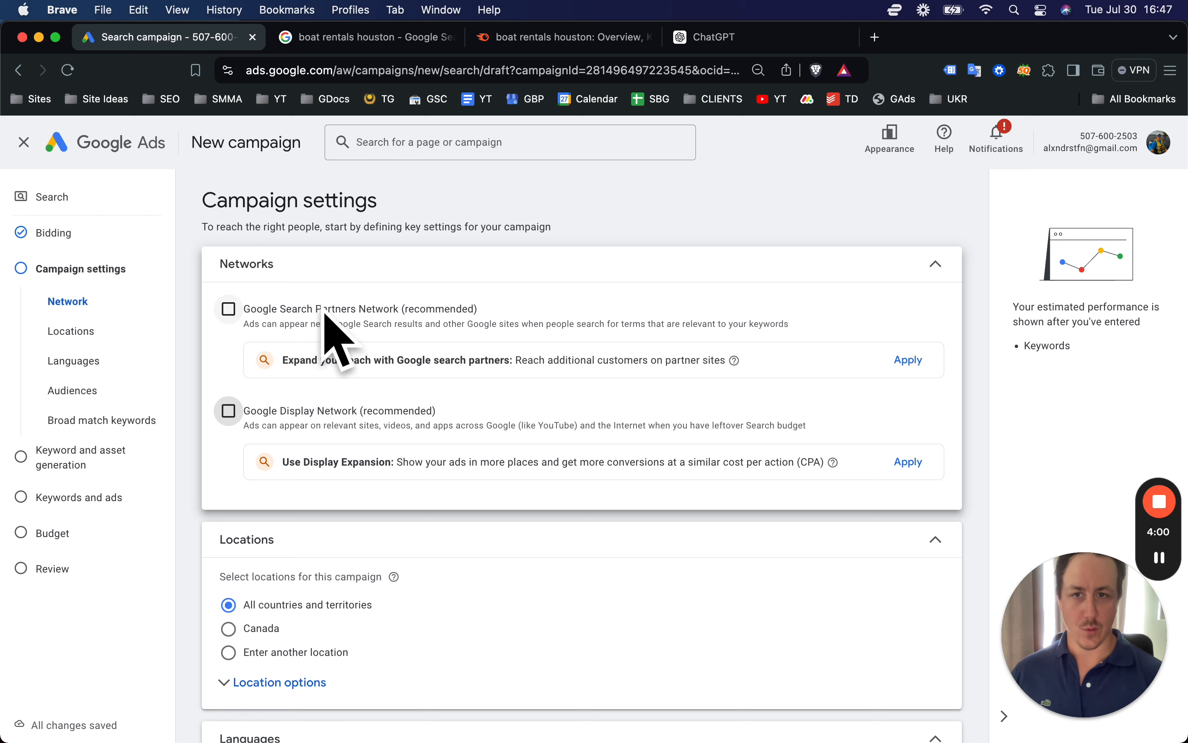
pyautogui.scroll(-1, 319, 361)
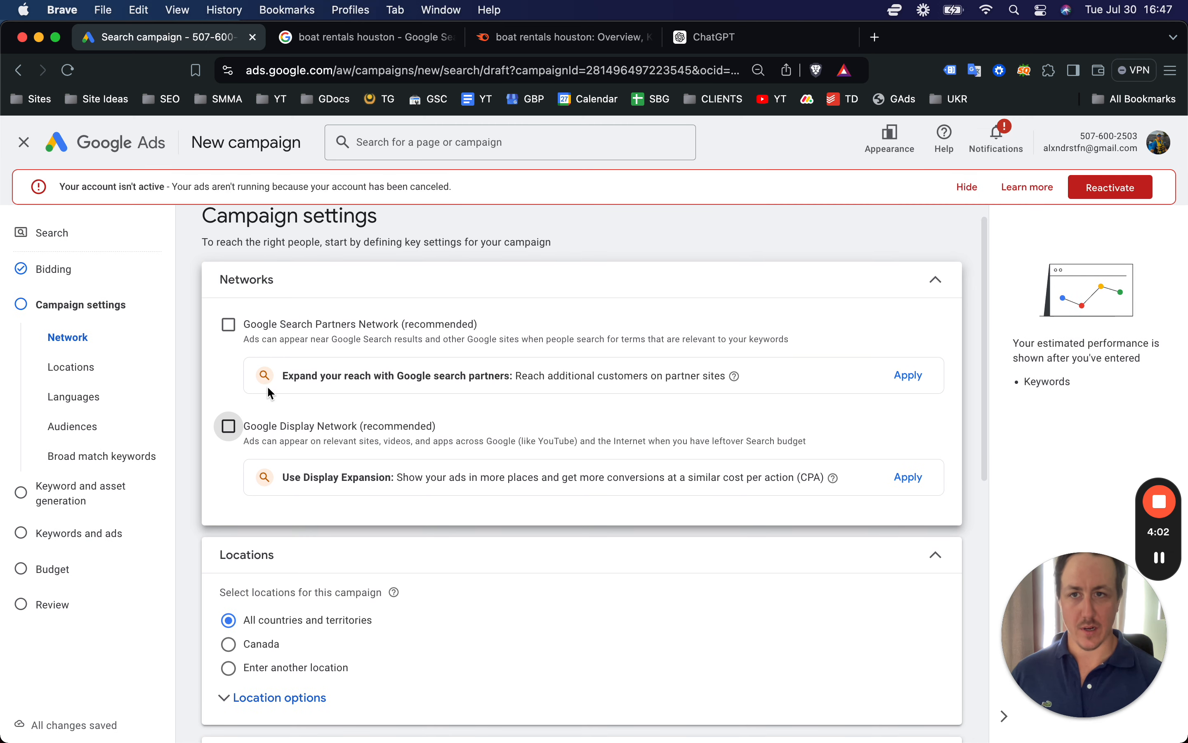
pyautogui.click(974, 187)
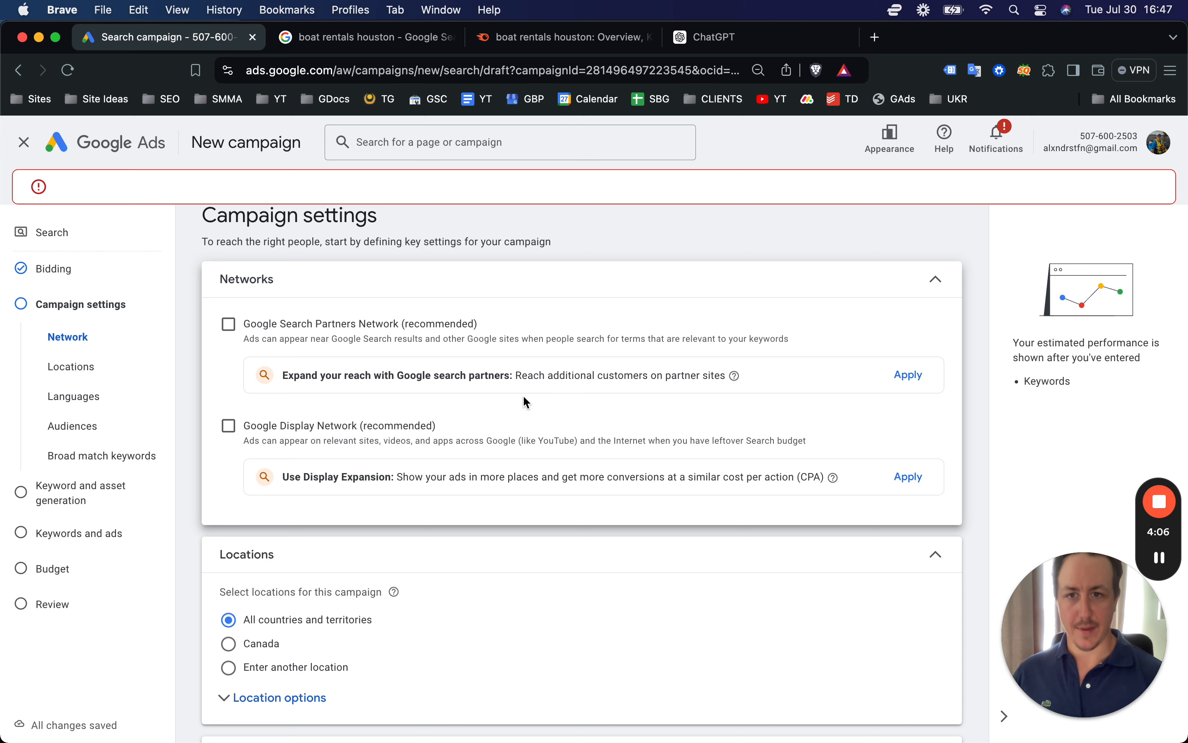
pyautogui.scroll(-2, 523, 395)
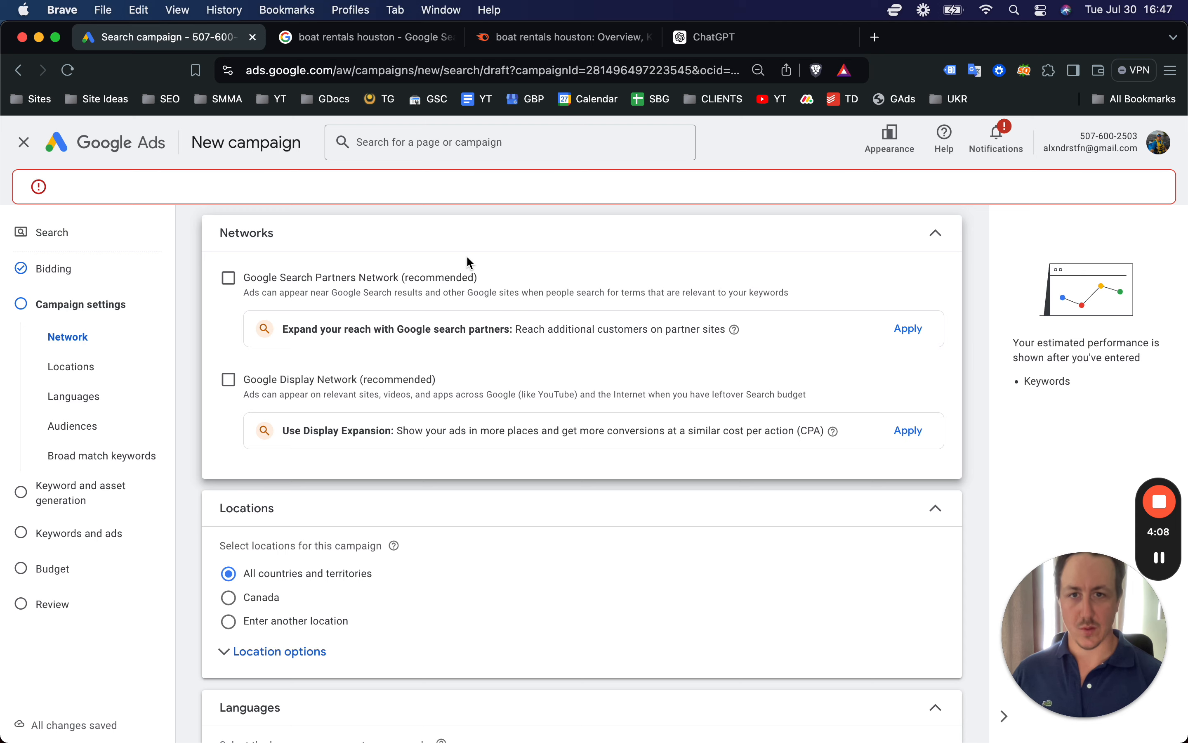
pyautogui.scroll(-3, 467, 260)
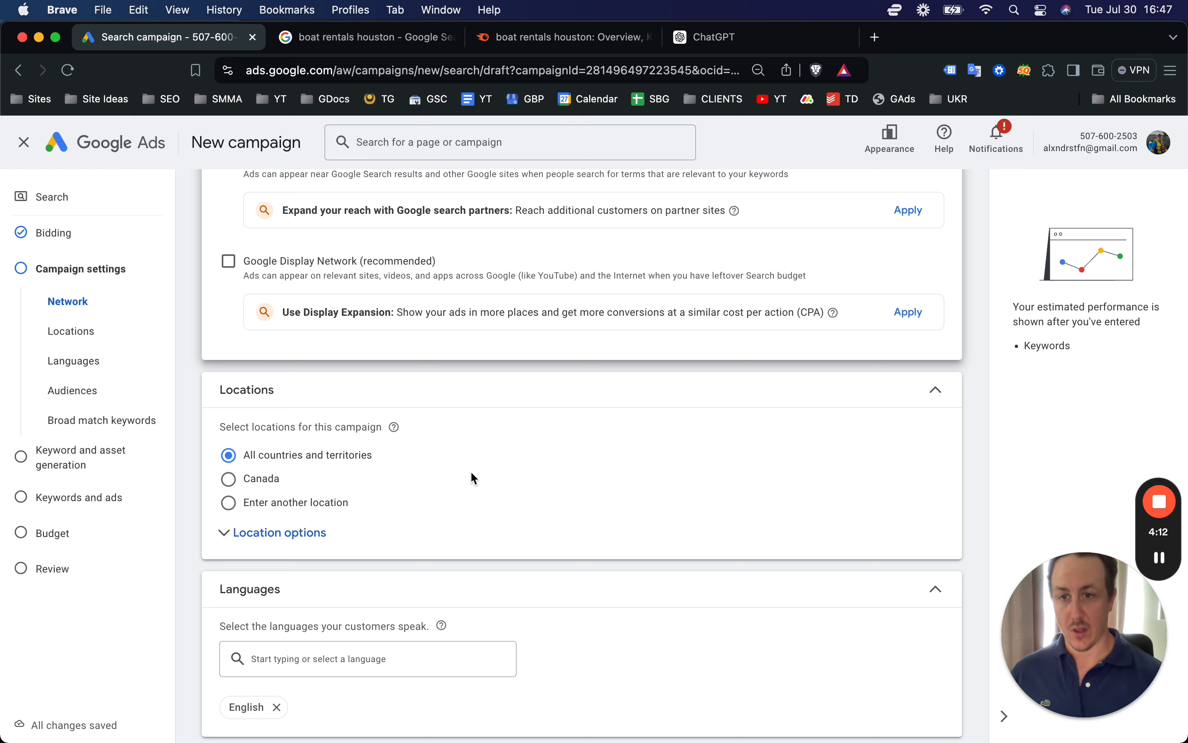
pyautogui.scroll(5, 471, 473)
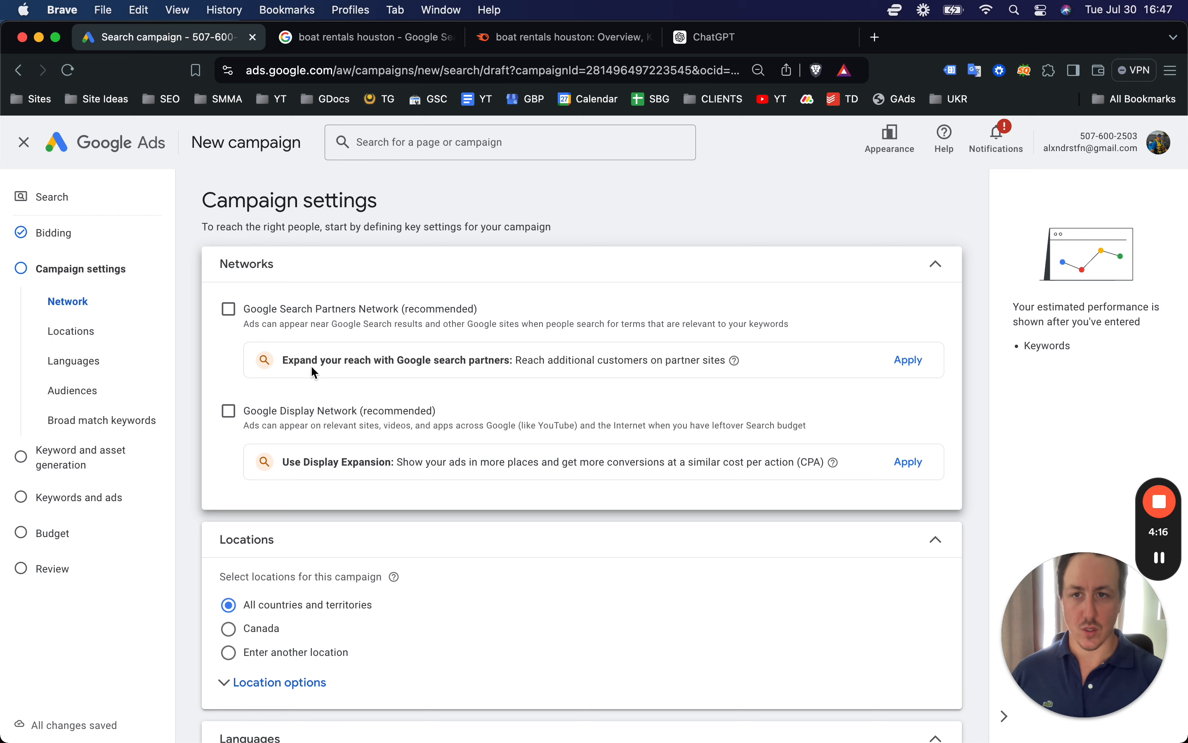
# Step: Change the campaign's location targeting to another location and include the city of Houston, Texas, United States
pyautogui.scroll(-5, 305, 437)
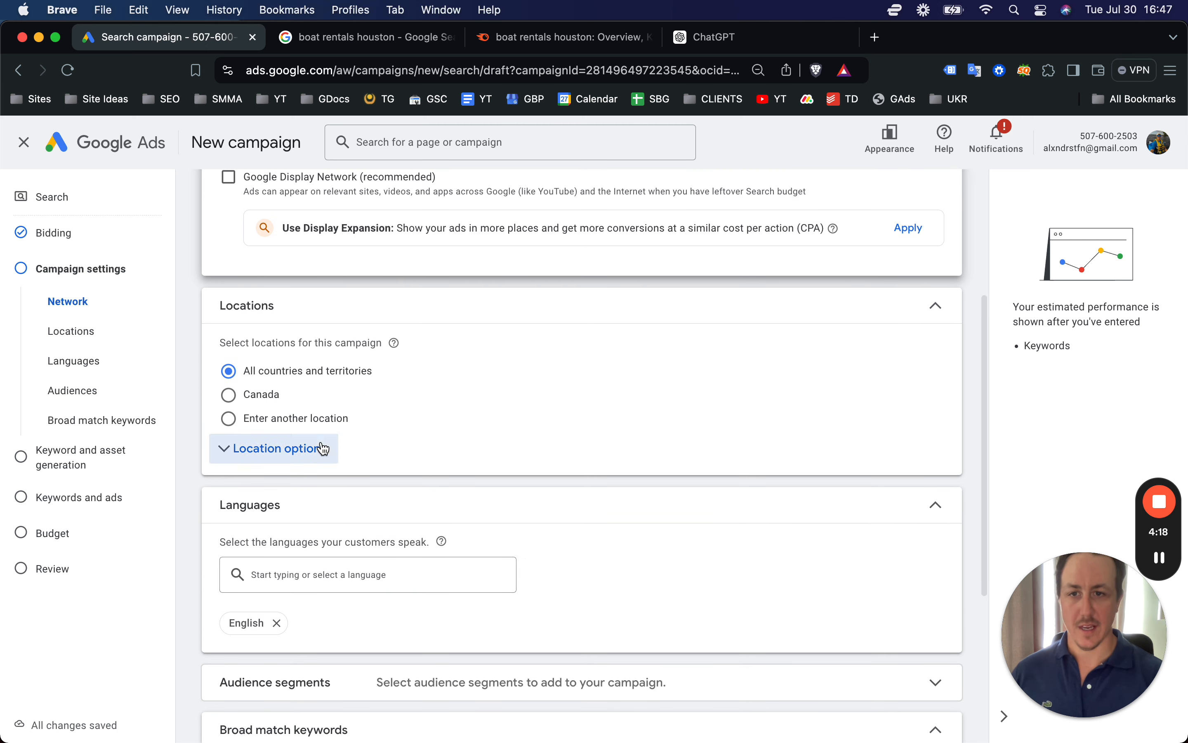
pyautogui.click(228, 418)
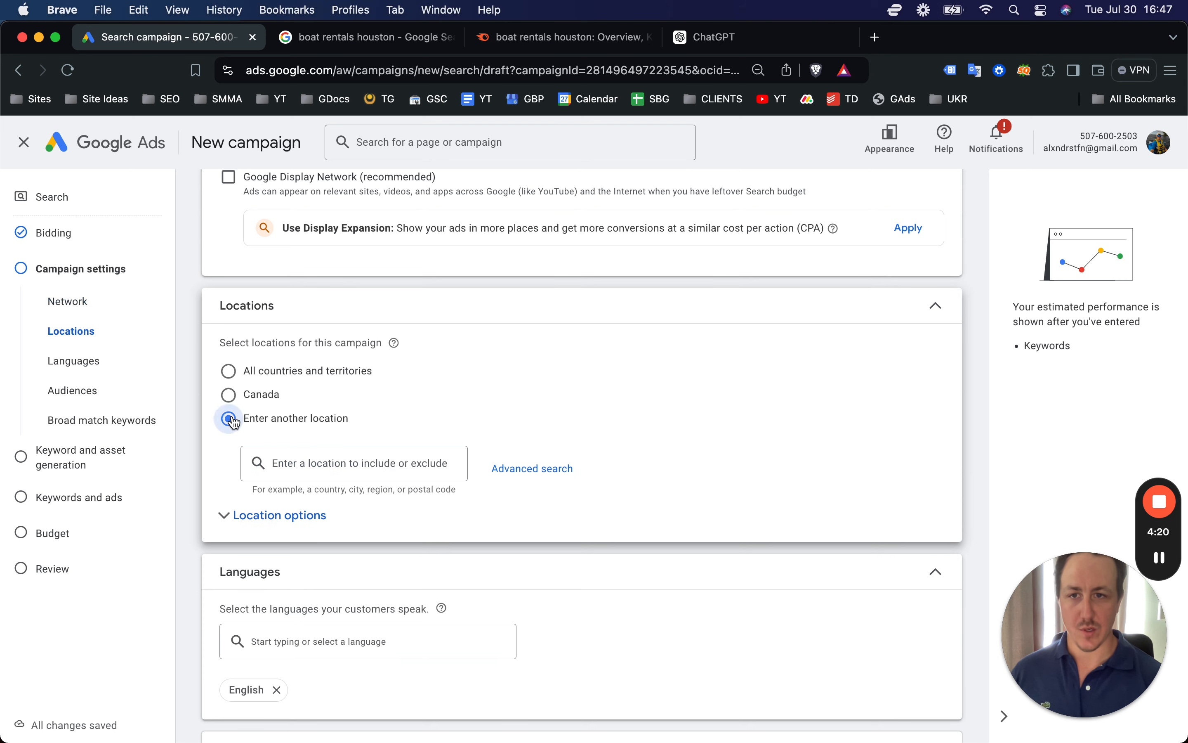
pyautogui.write('Houston')
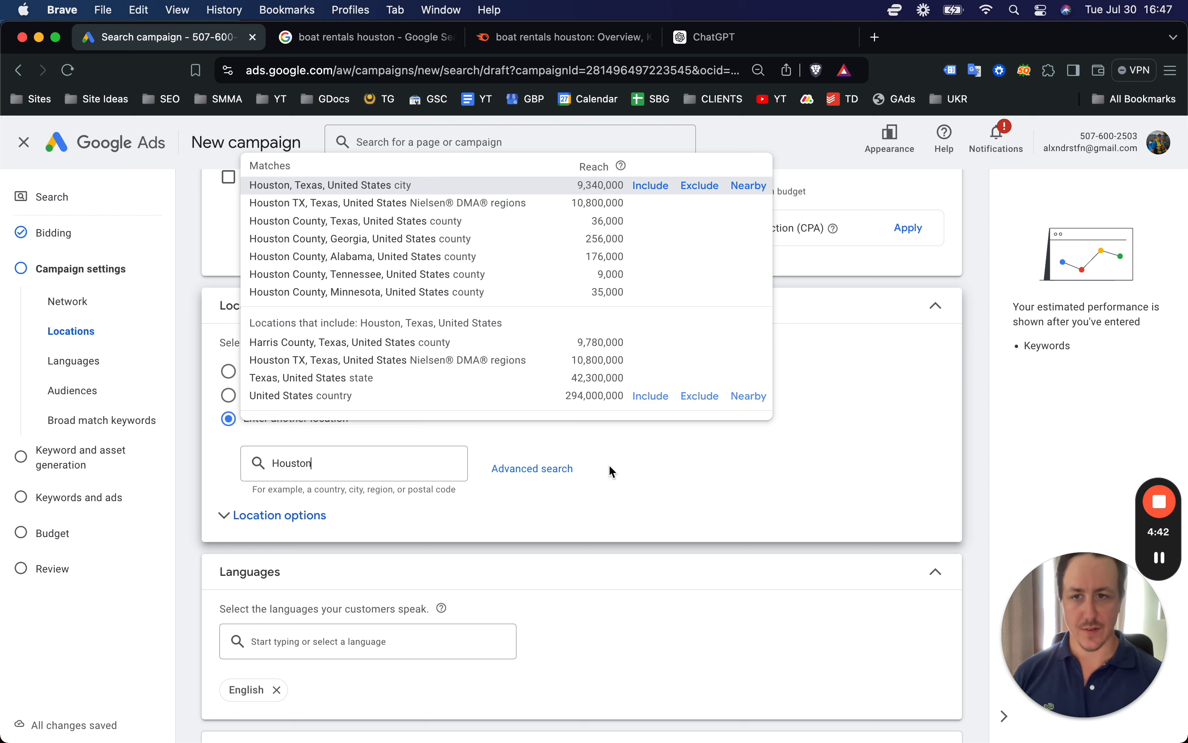
pyautogui.click(656, 186)
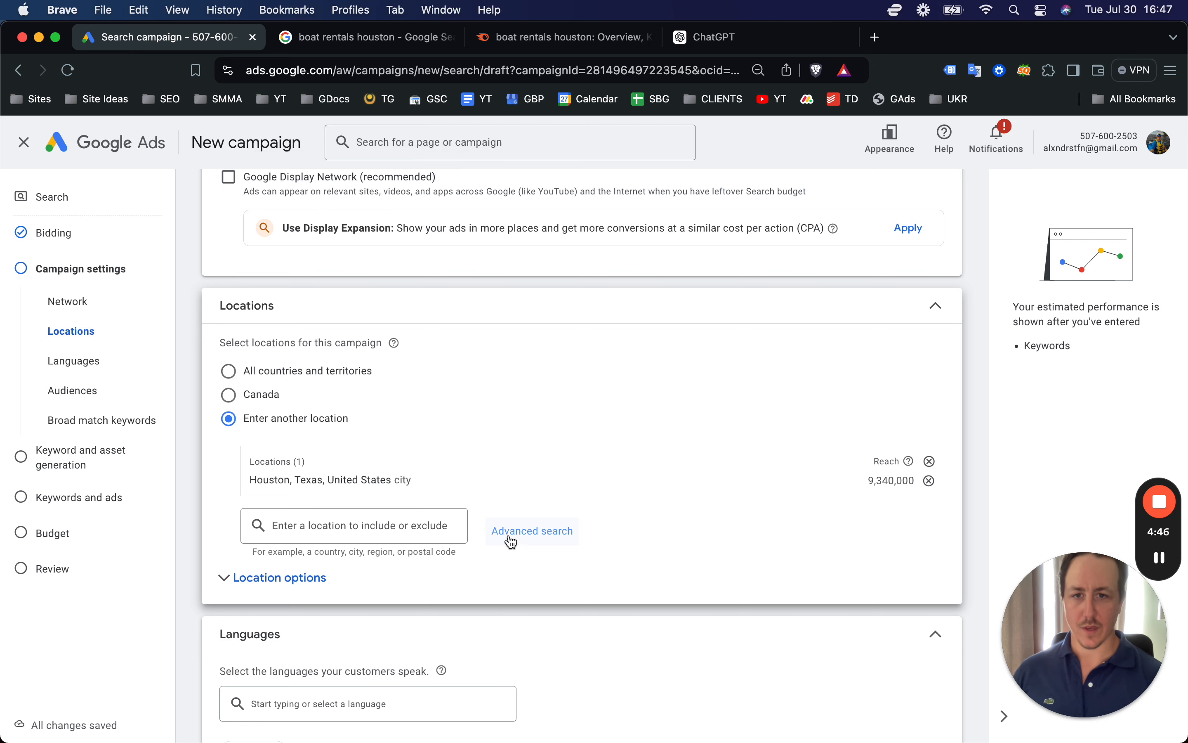
# Step: Open the advanced location search, switch it to Radius targeting and look up Houston as the centre place
pyautogui.click(528, 530)
pyautogui.click(275, 237)
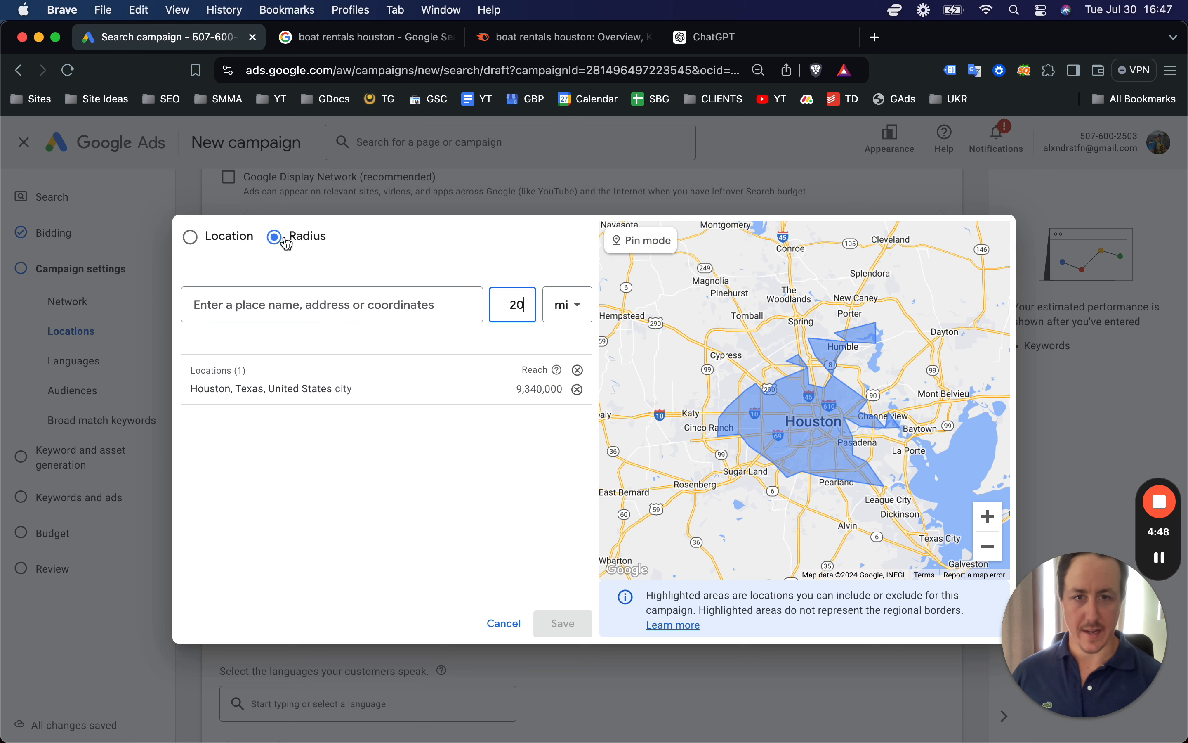
pyautogui.click(302, 309)
pyautogui.write('Houston')
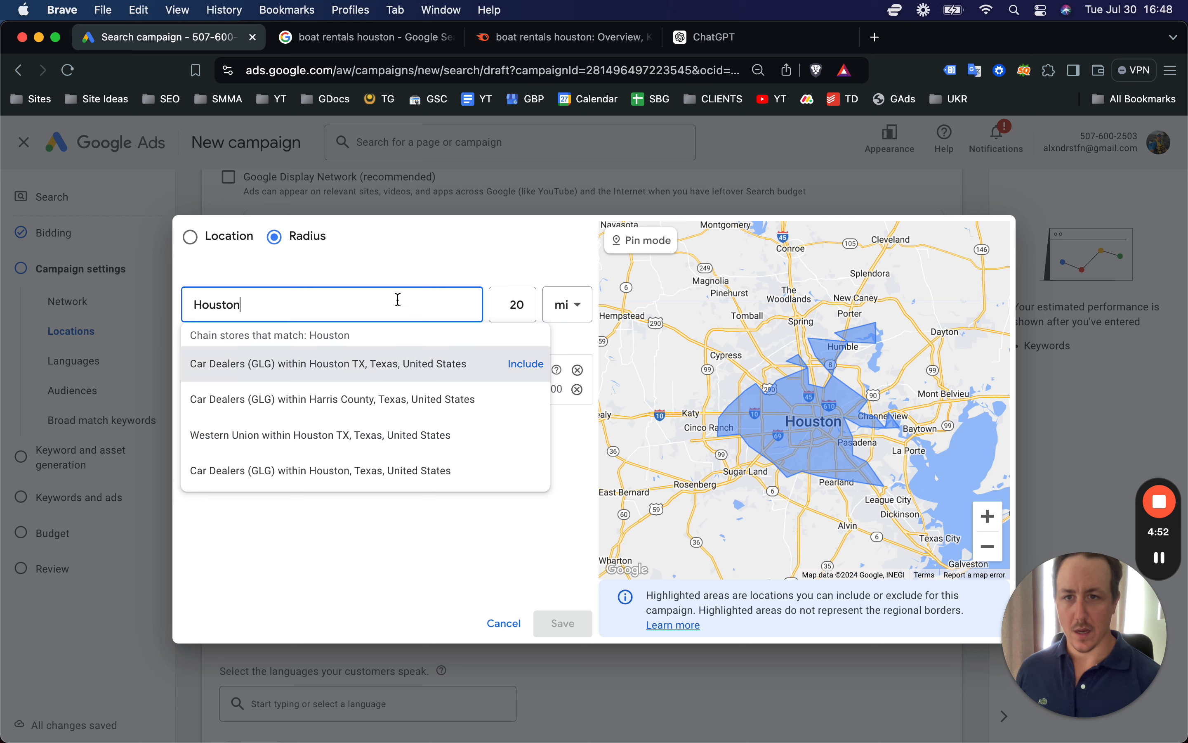
pyautogui.press('BackSpace')
pyautogui.press('BackSpace')
pyautogui.press('BackSpace')
pyautogui.press('BackSpace')
pyautogui.press('BackSpace')
pyautogui.press('BackSpace')
pyautogui.press('BackSpace')
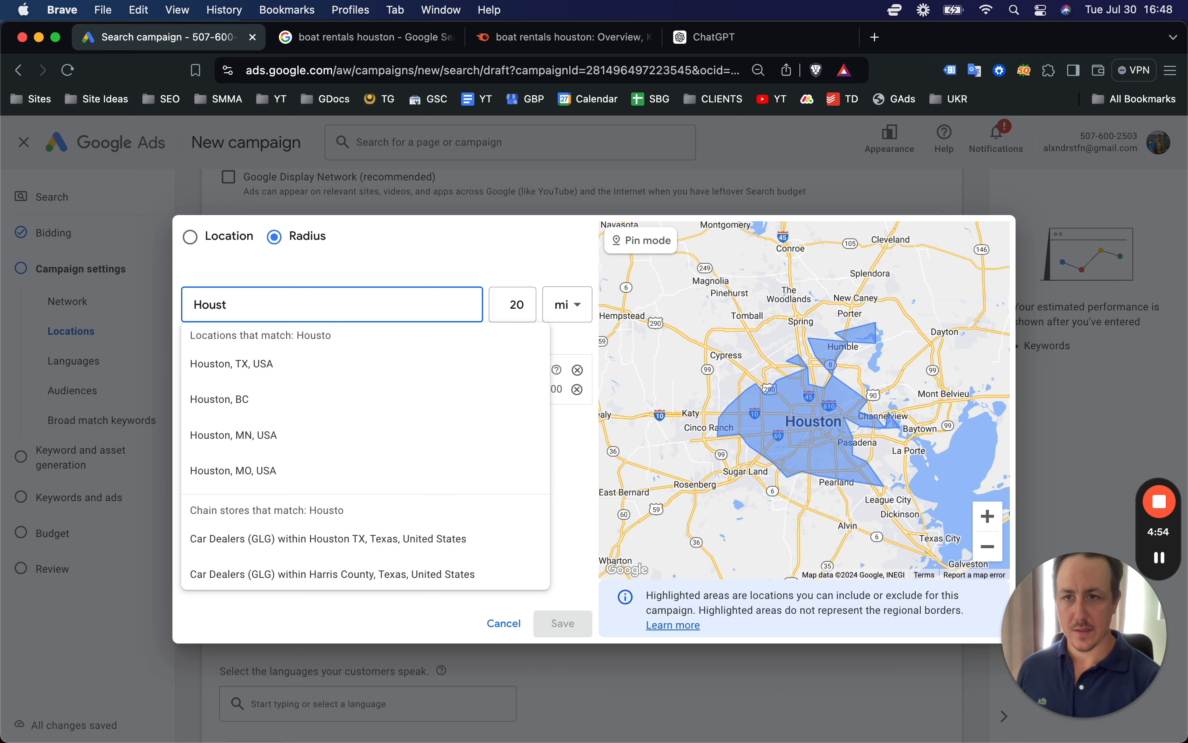
pyautogui.click(470, 487)
# Step: Replace the Houston city target with a 60 mi radius around Houston, TX, USA
pyautogui.click(506, 310)
pyautogui.press('BackSpace')
pyautogui.press('BackSpace')
pyautogui.write('60')
pyautogui.click(511, 435)
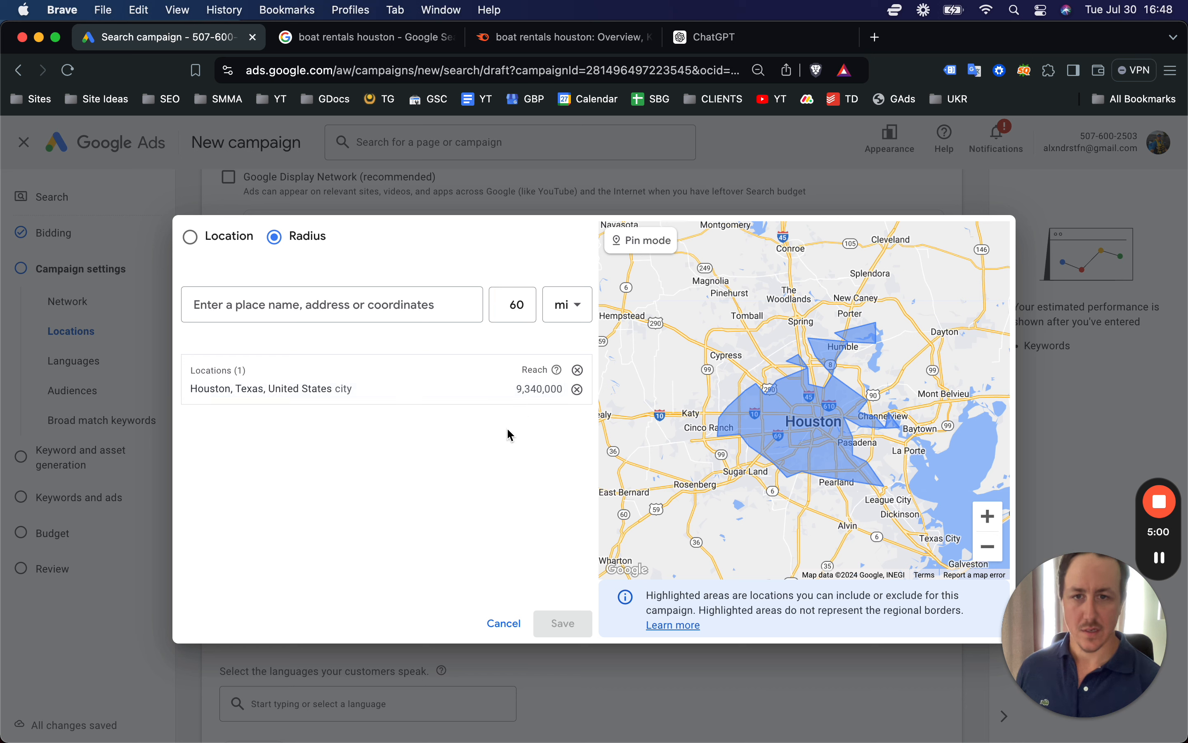
pyautogui.click(576, 391)
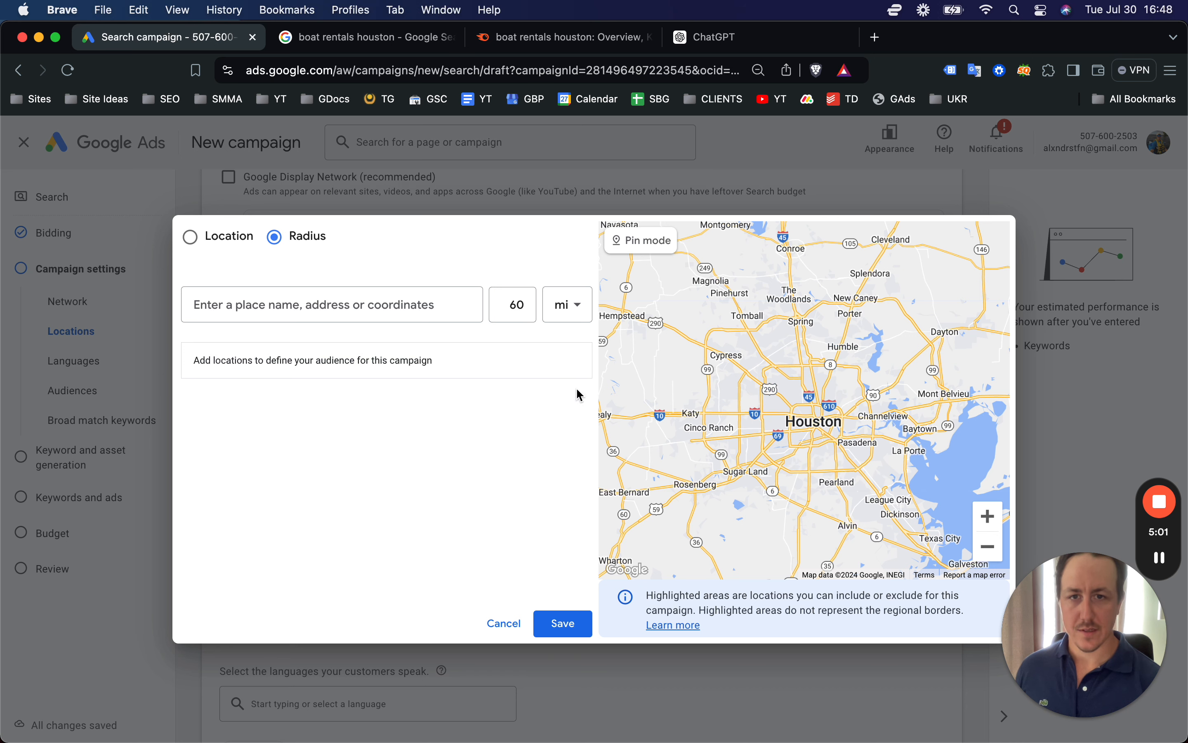
pyautogui.click(369, 299)
pyautogui.write('Hou')
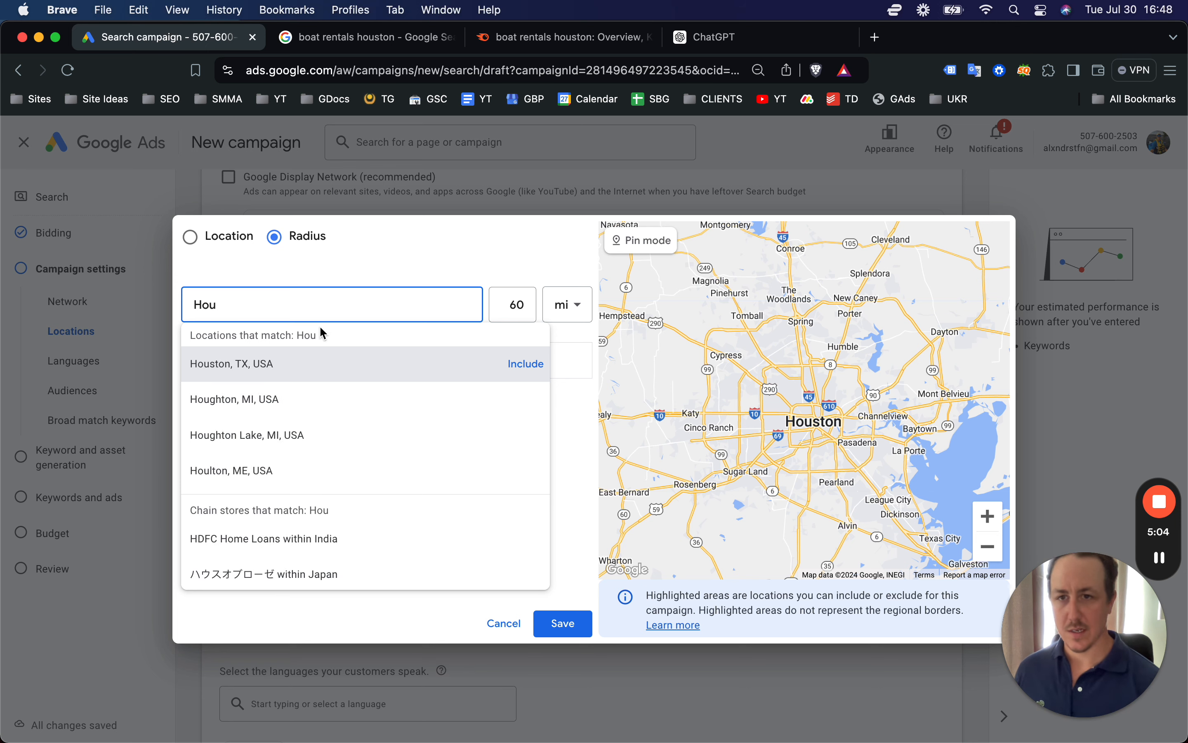
pyautogui.click(523, 366)
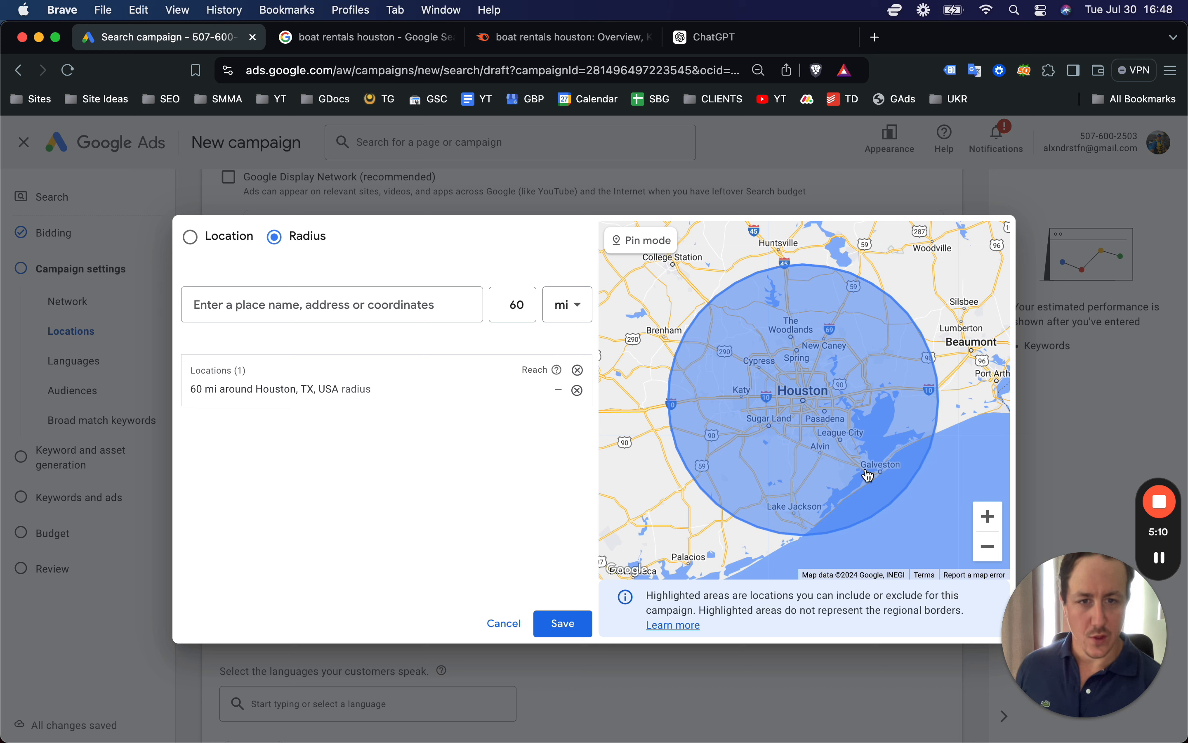
# Step: Replace the 60 mi Houston target with a 30 mi radius around Houston, TX, USA
pyautogui.doubleClick(507, 309)
pyautogui.write('30')
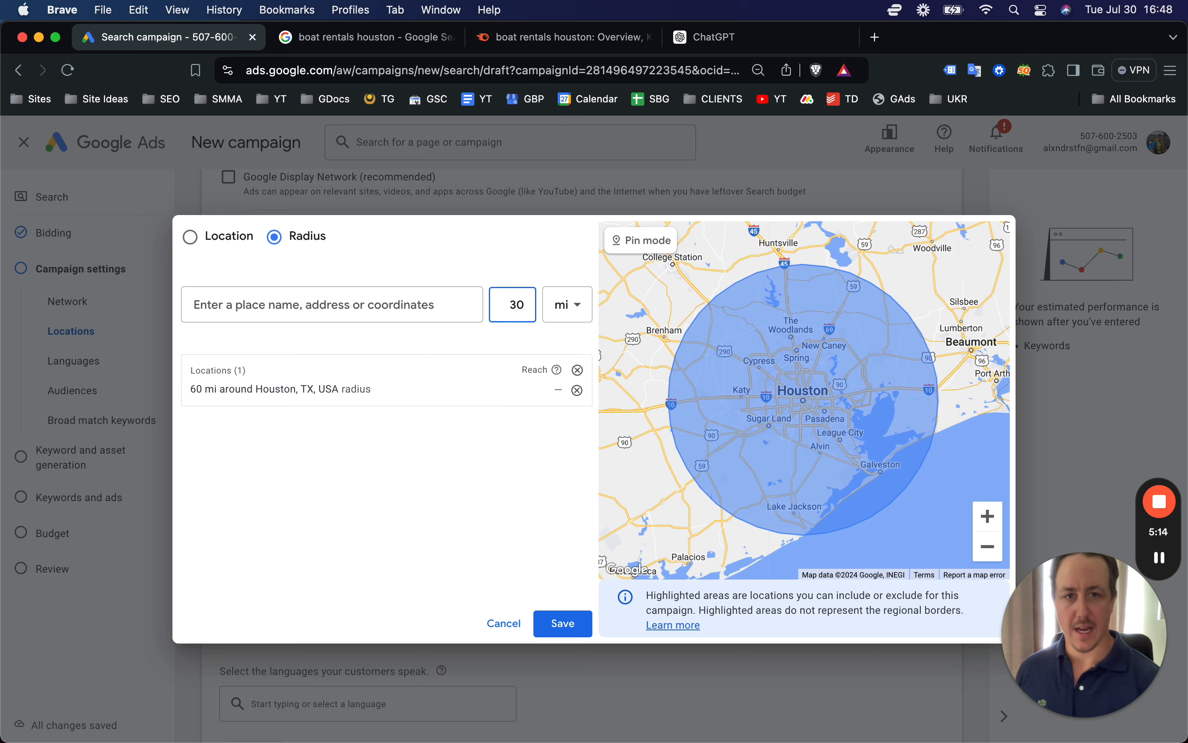
pyautogui.click(560, 580)
pyautogui.click(578, 391)
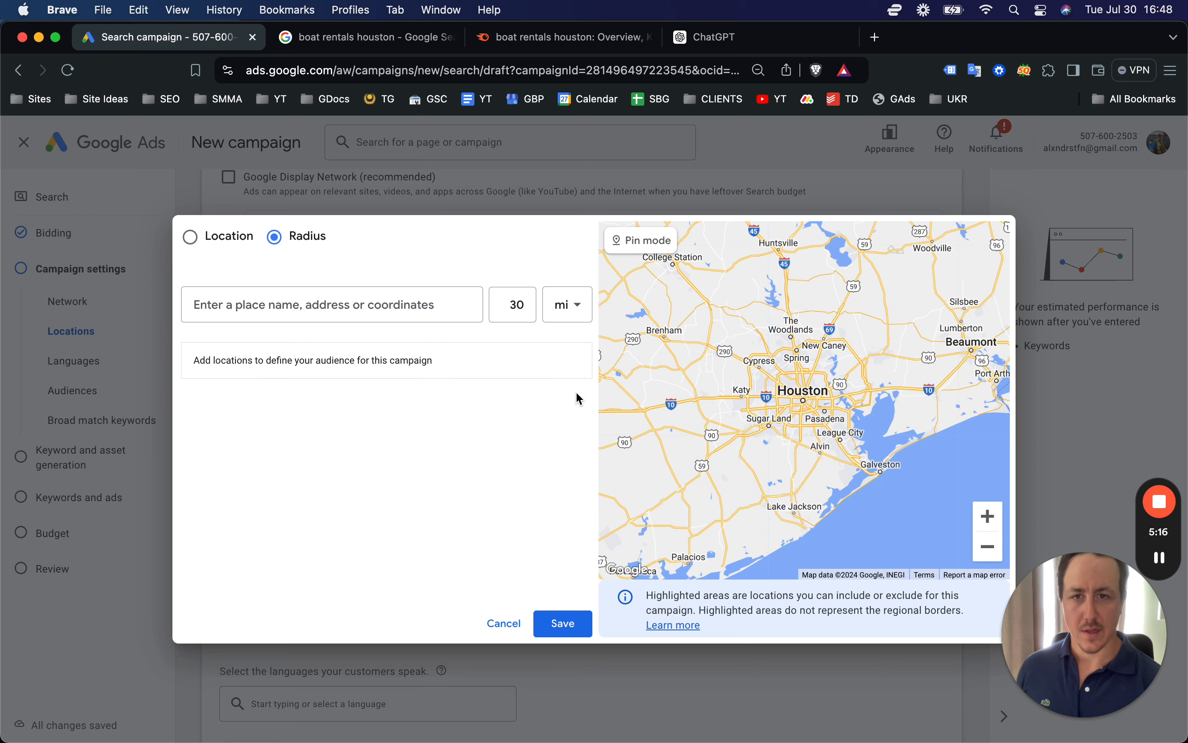
pyautogui.click(371, 315)
pyautogui.write('houston')
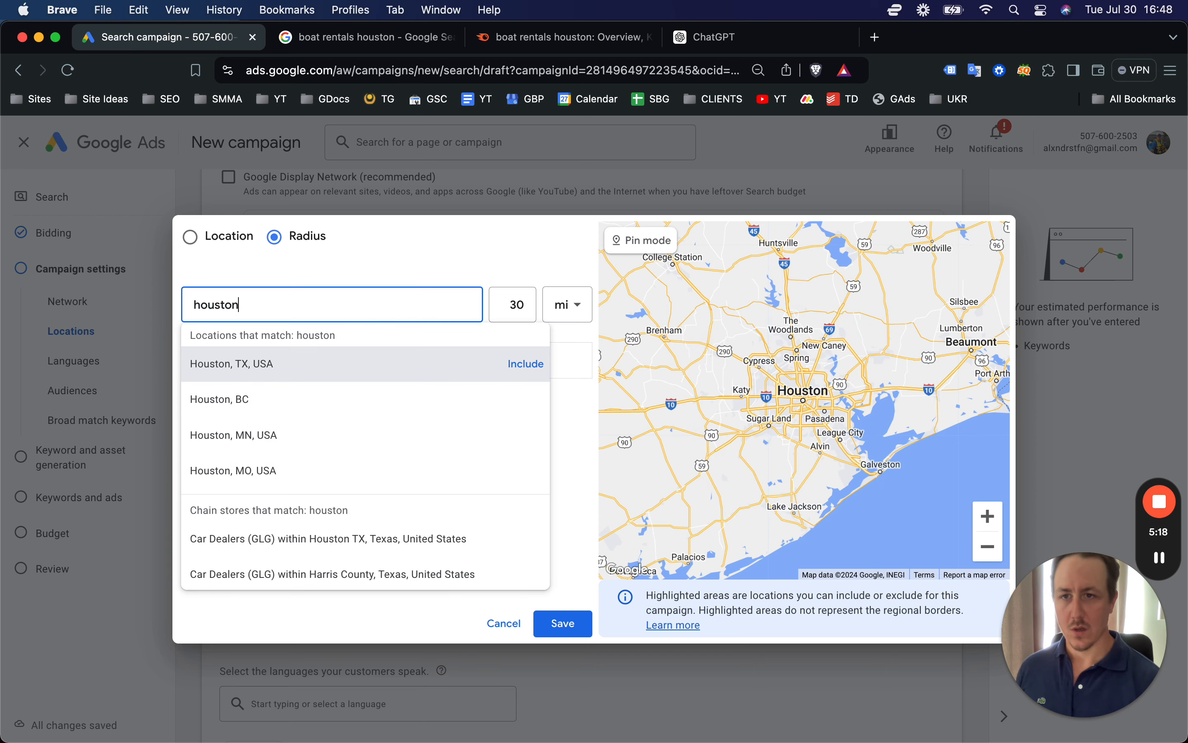
pyautogui.click(522, 378)
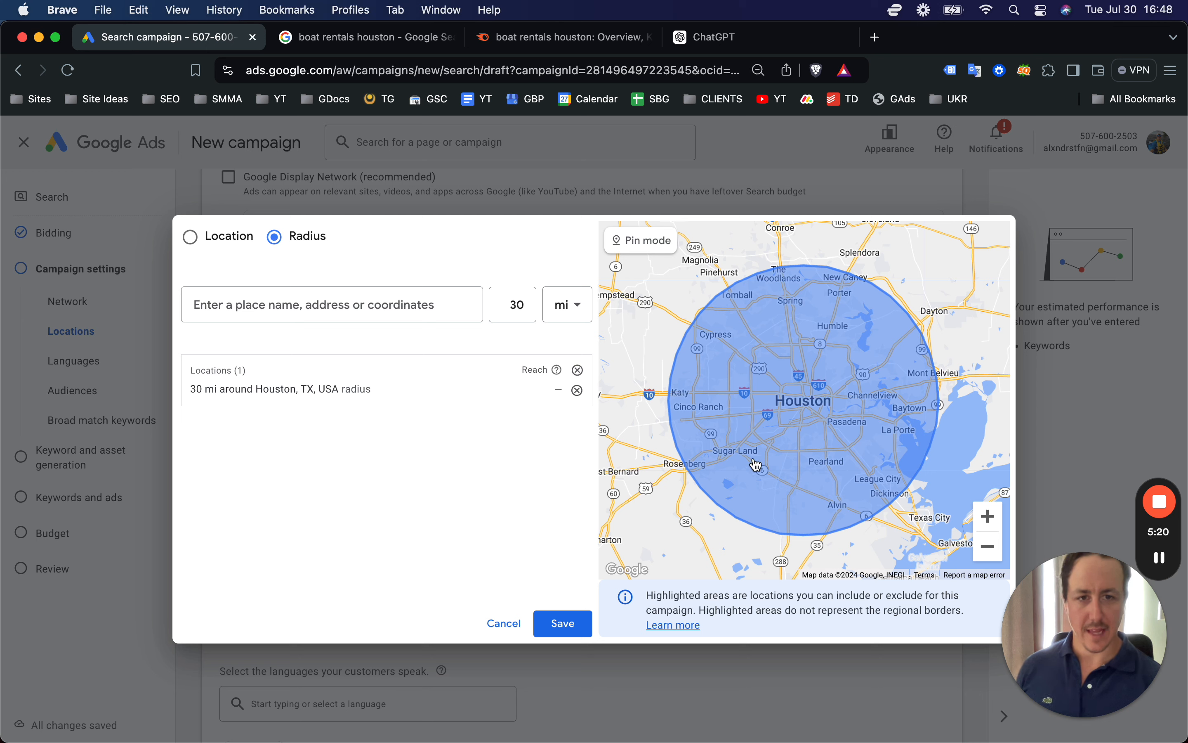
pyautogui.moveTo(879, 443); pyautogui.dragTo(859, 439)
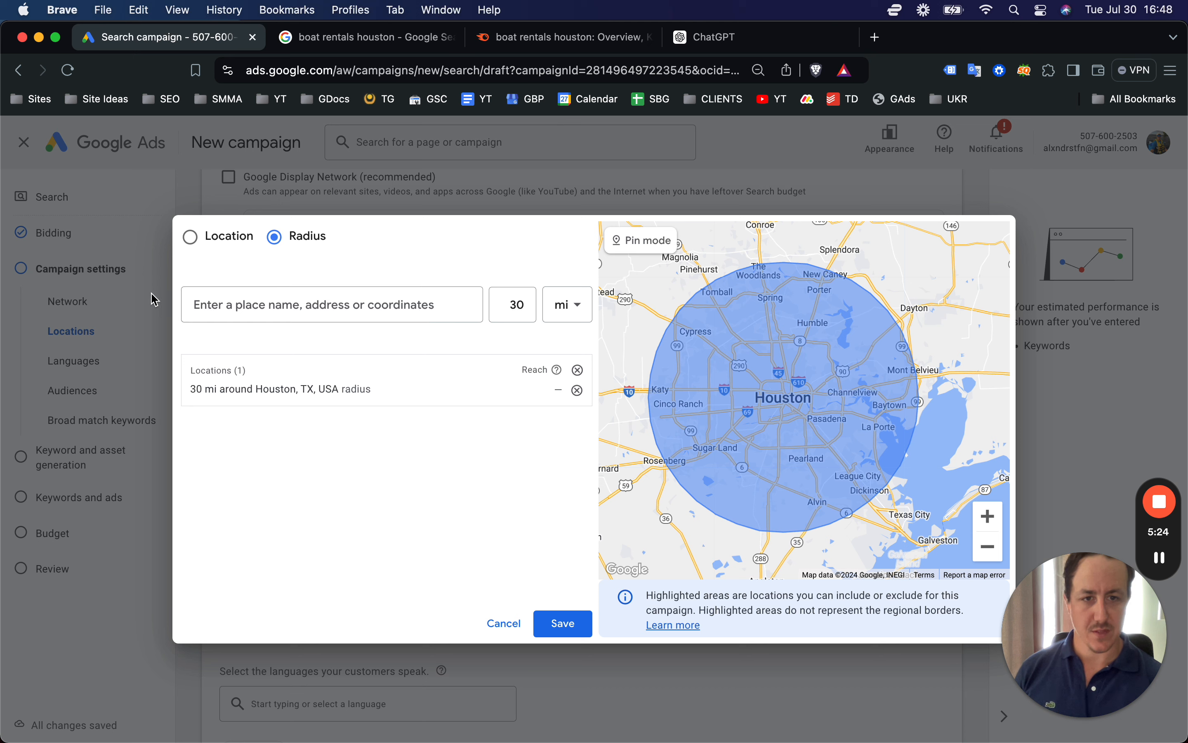
# Step: Remove the Houston radius target and include Houston, TX, USA again with a 30 mi radius
pyautogui.click(351, 304)
pyautogui.click(418, 417)
pyautogui.click(578, 390)
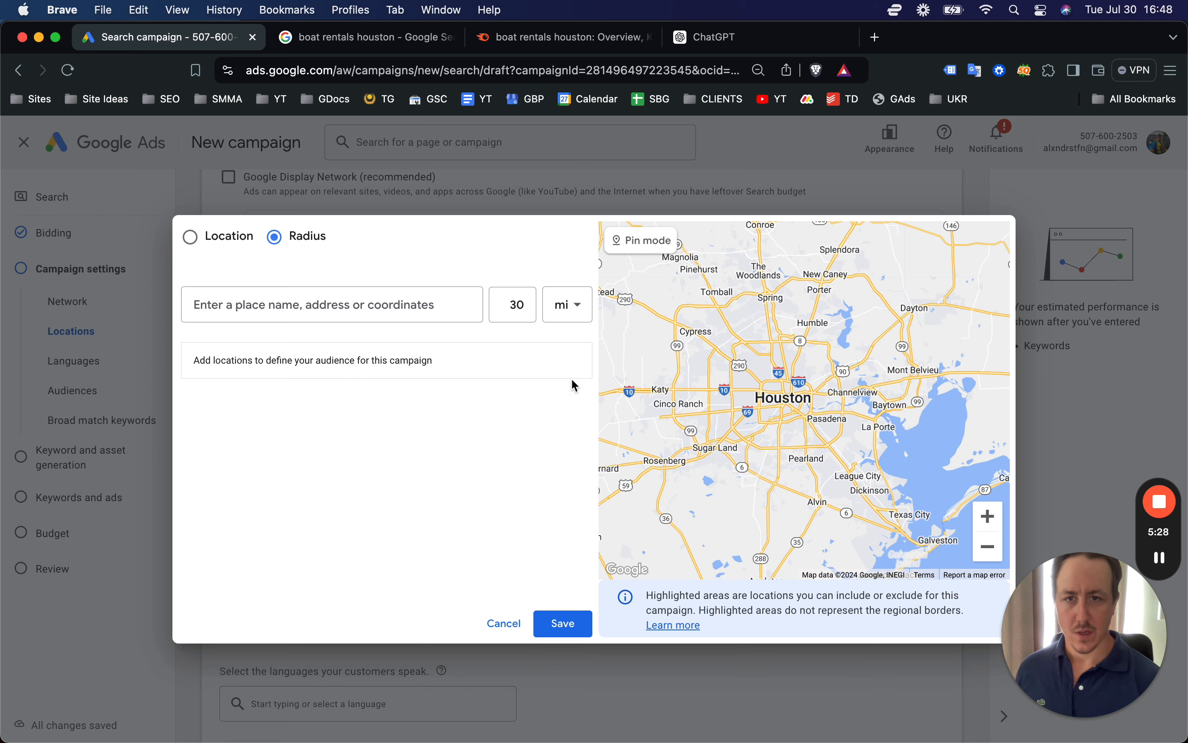
pyautogui.click(337, 317)
pyautogui.write('Houston')
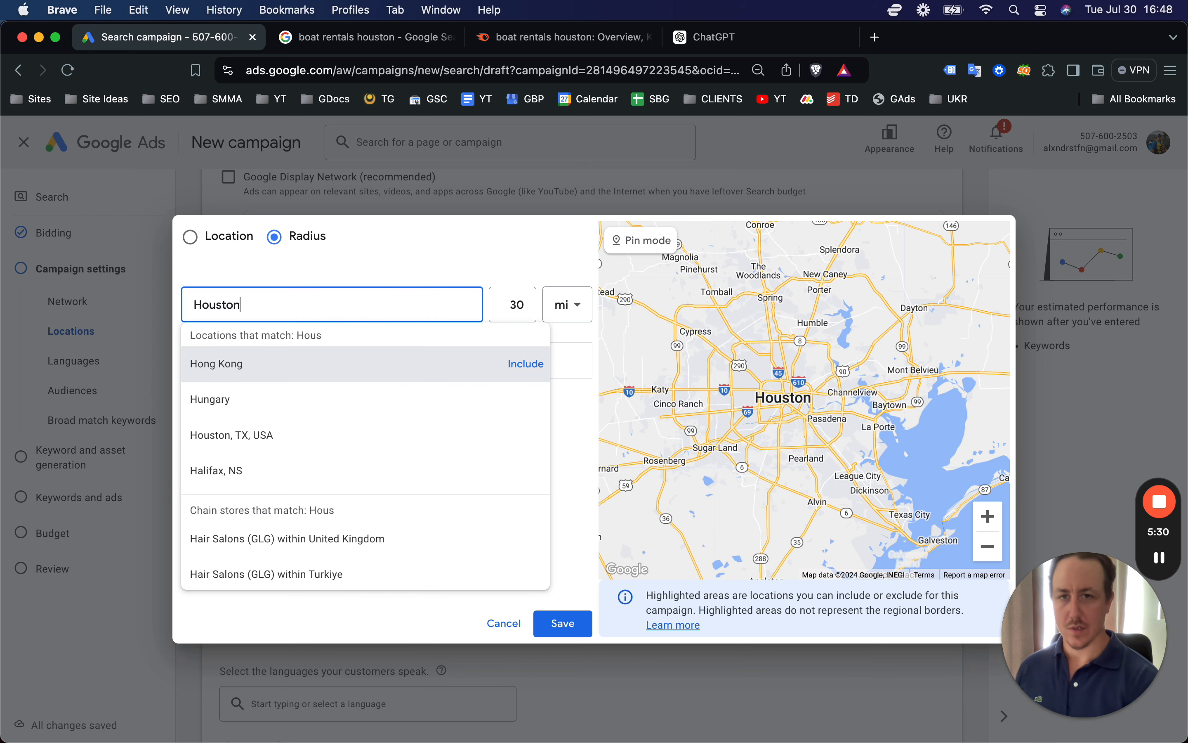
pyautogui.click(526, 365)
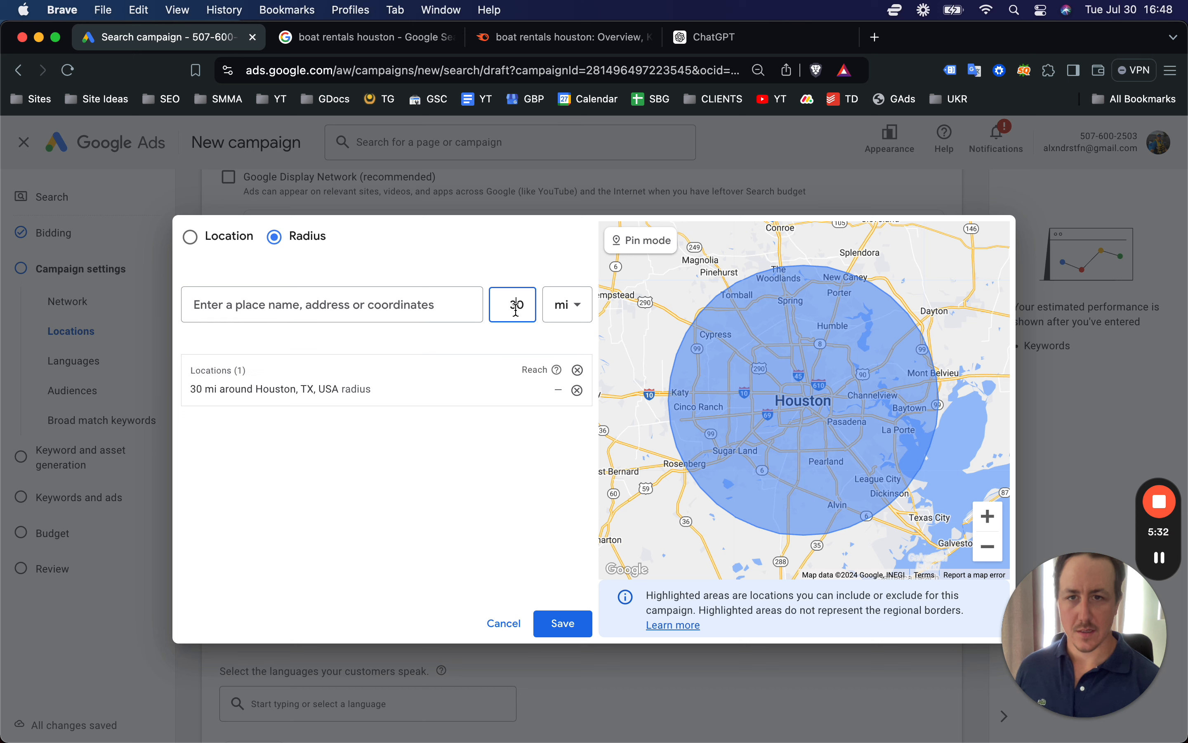
# Step: Try to enlarge the included Houston target by setting the radius for new locations to 60 mi
pyautogui.press('BackSpace')
pyautogui.write('6')
pyautogui.click(507, 576)
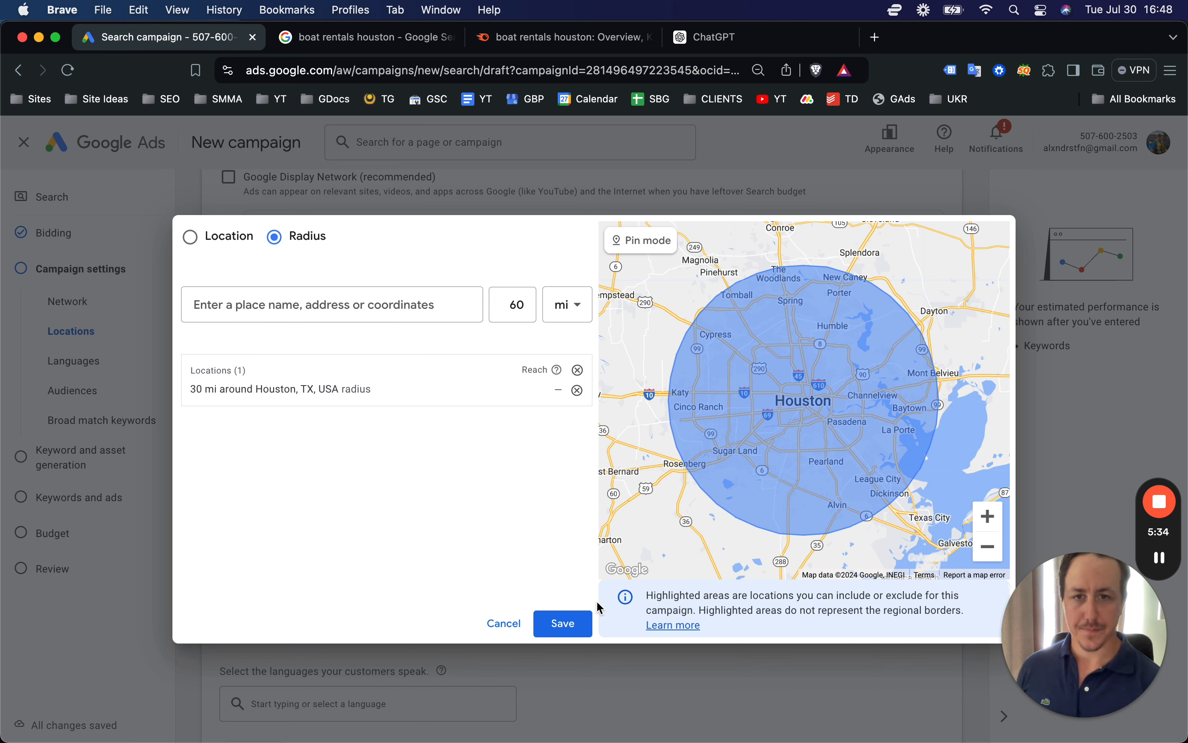
pyautogui.click(514, 309)
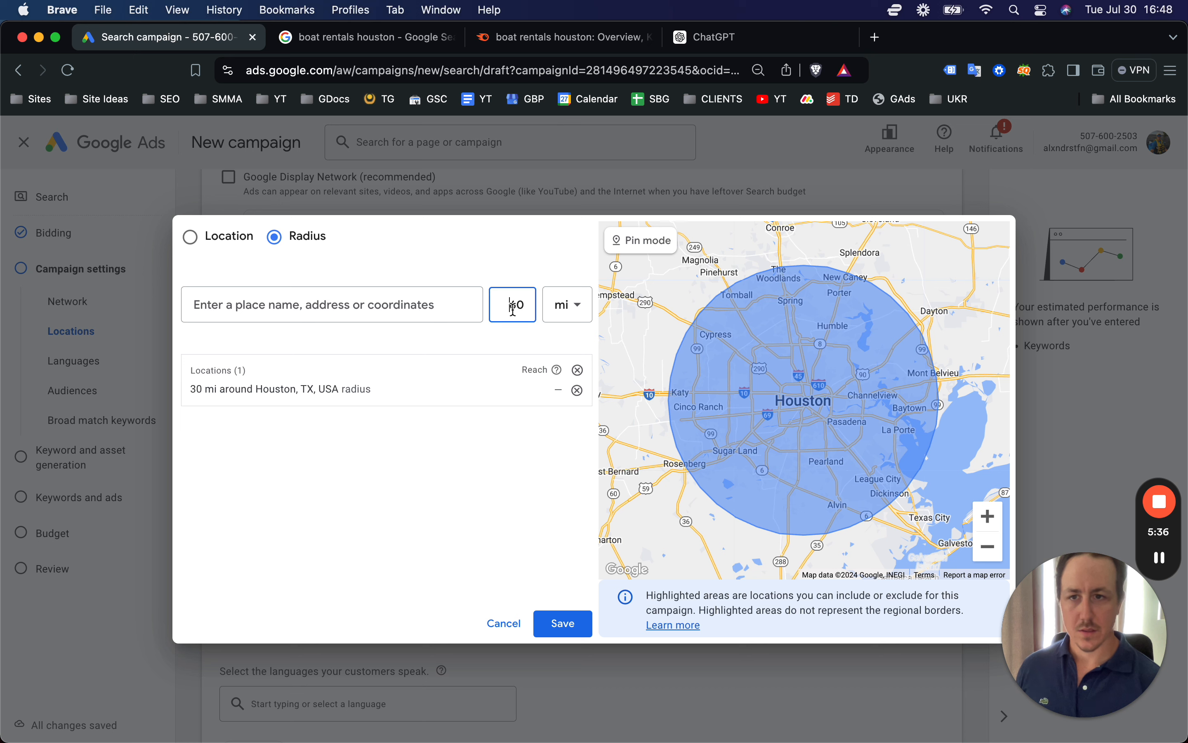
pyautogui.click(391, 305)
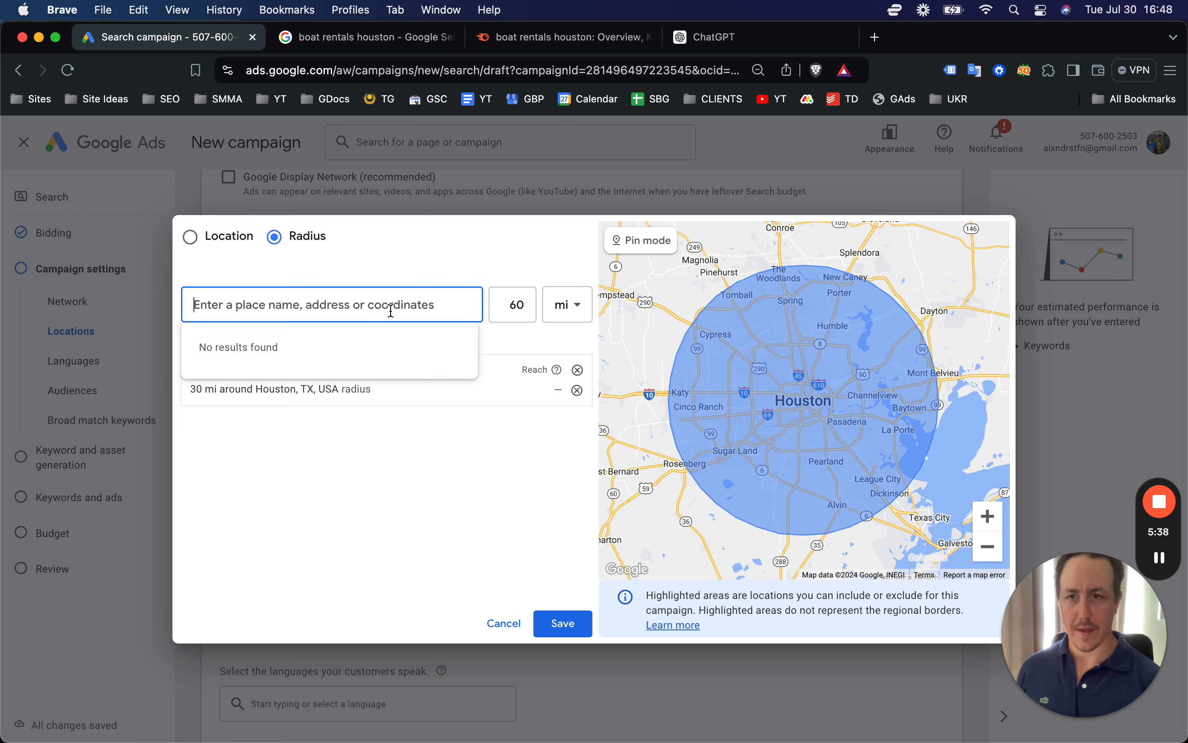
pyautogui.click(467, 427)
# Step: Edit the target radius of the included Houston location to 60 mi and save the location targeting
pyautogui.click(485, 393)
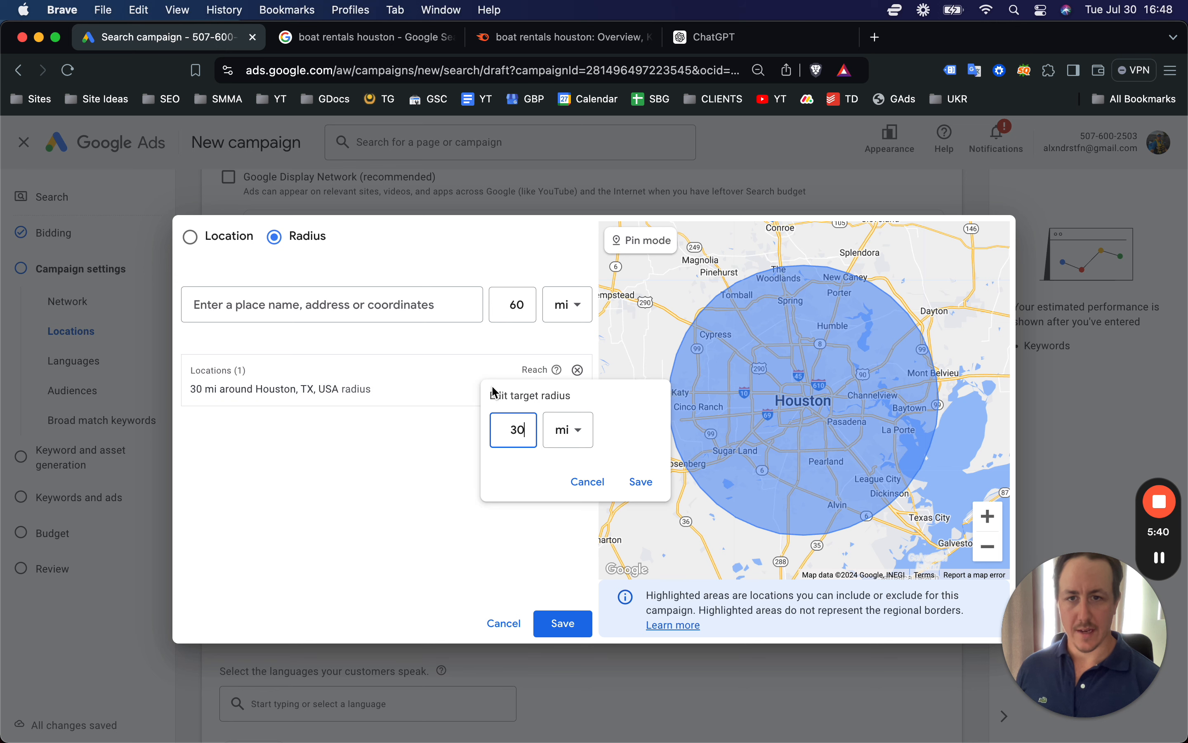
pyautogui.press('BackSpace')
pyautogui.write('60')
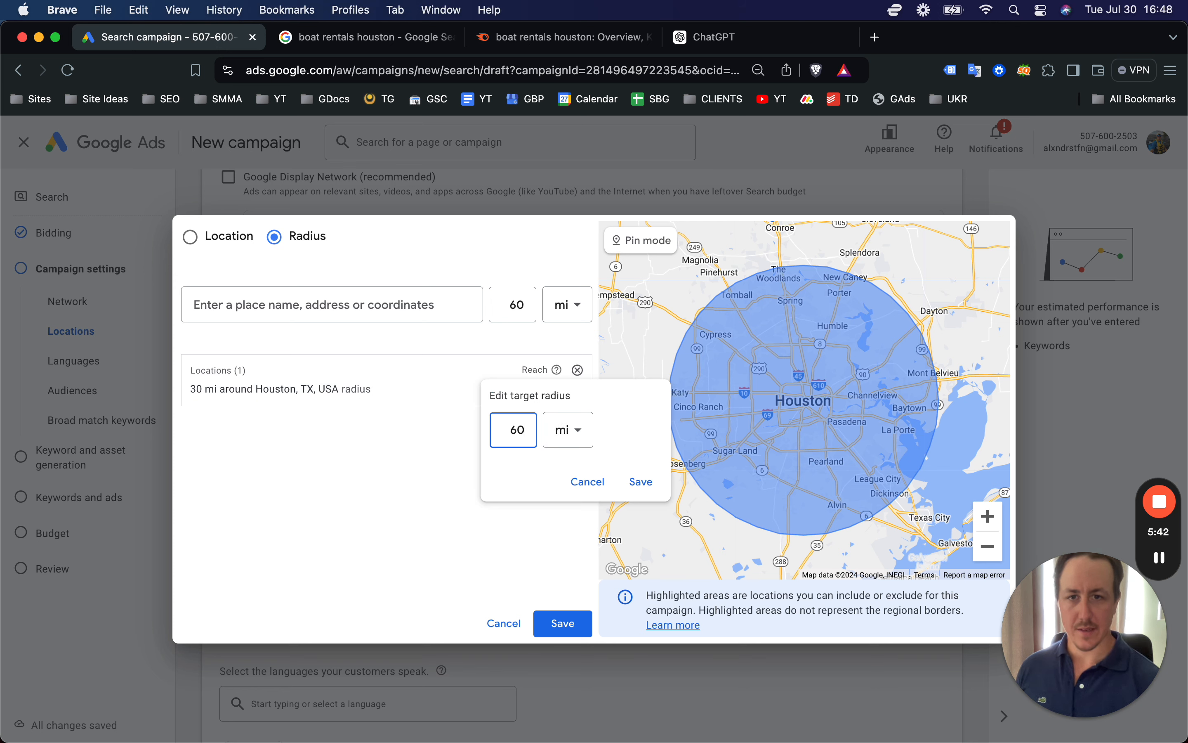
pyautogui.click(644, 482)
pyautogui.click(563, 623)
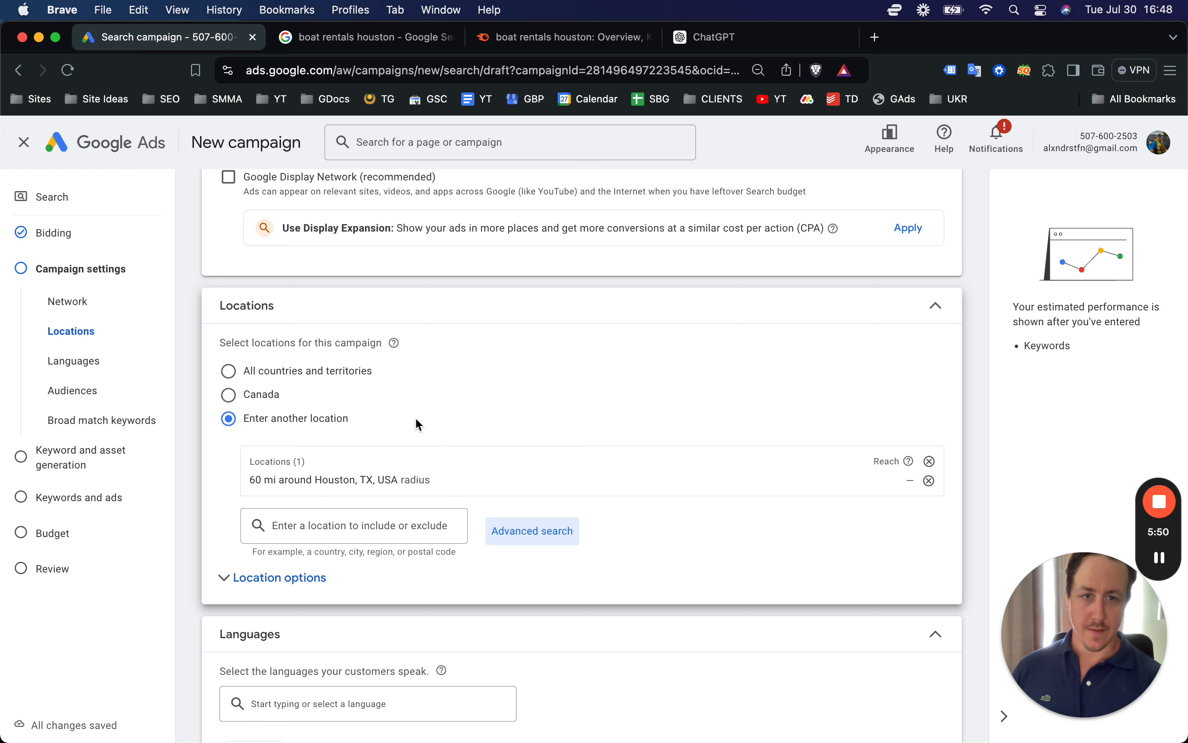
# Step: Set the location options to Presence: People in or regularly in your included locations
pyautogui.scroll(-3, 416, 418)
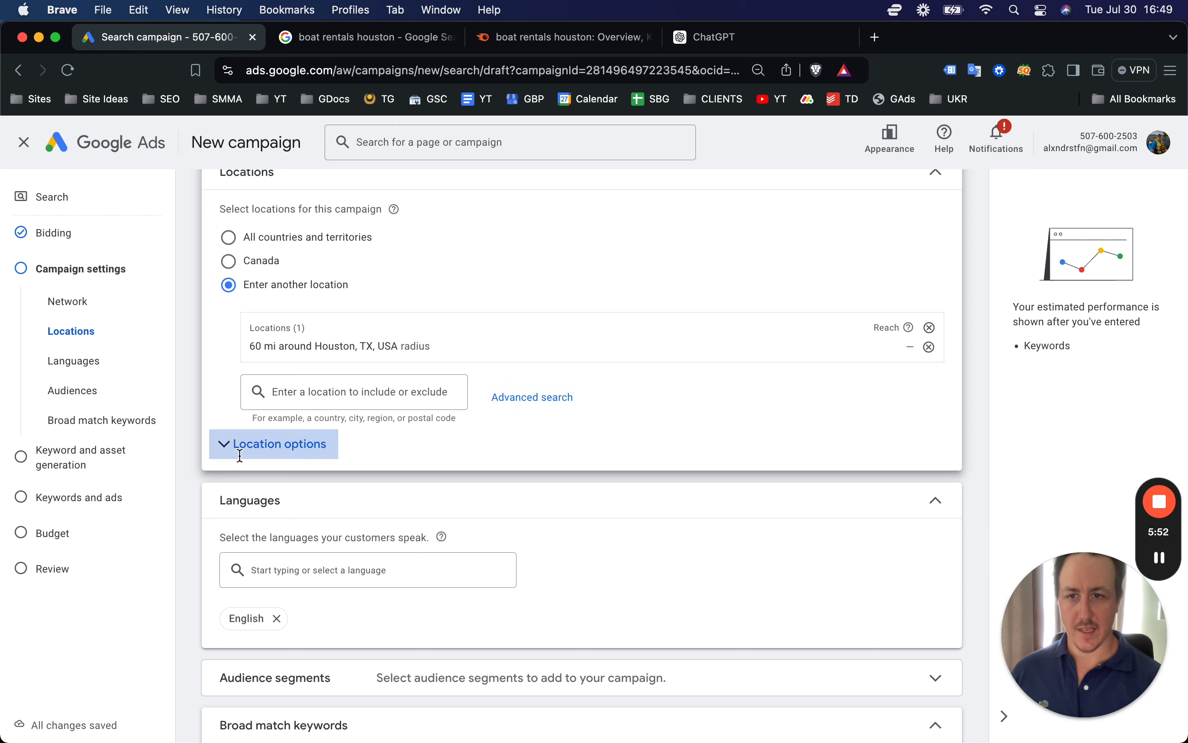
pyautogui.click(260, 459)
pyautogui.scroll(-1, 326, 478)
pyautogui.click(260, 511)
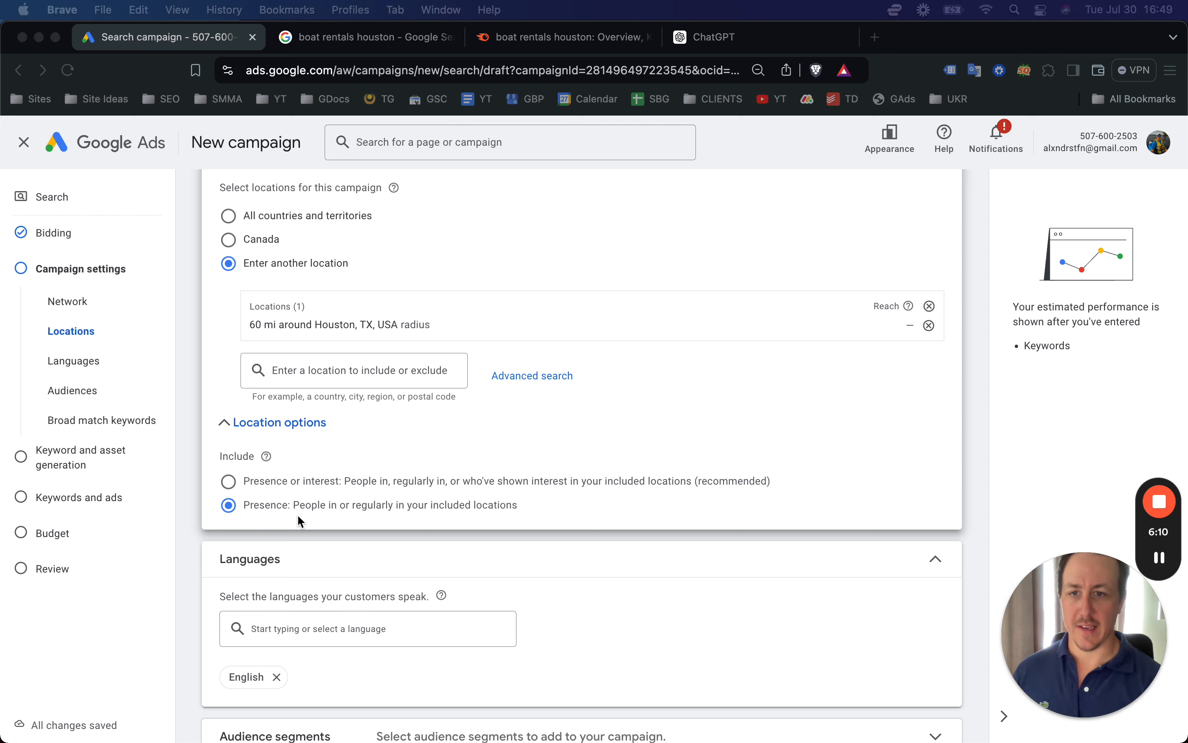
pyautogui.click(383, 514)
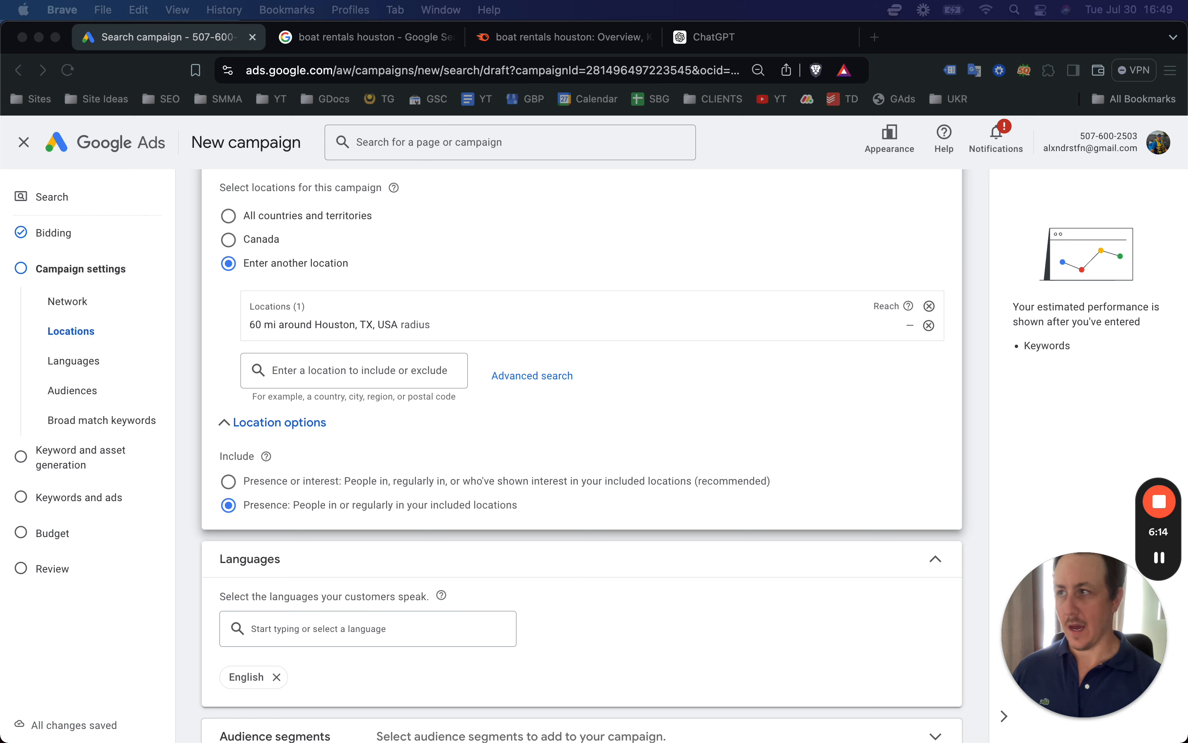
pyautogui.click(512, 522)
# Step: Check the additional campaign settings, then continue past them and skip the keyword and asset generation stage
pyautogui.scroll(-7, 513, 521)
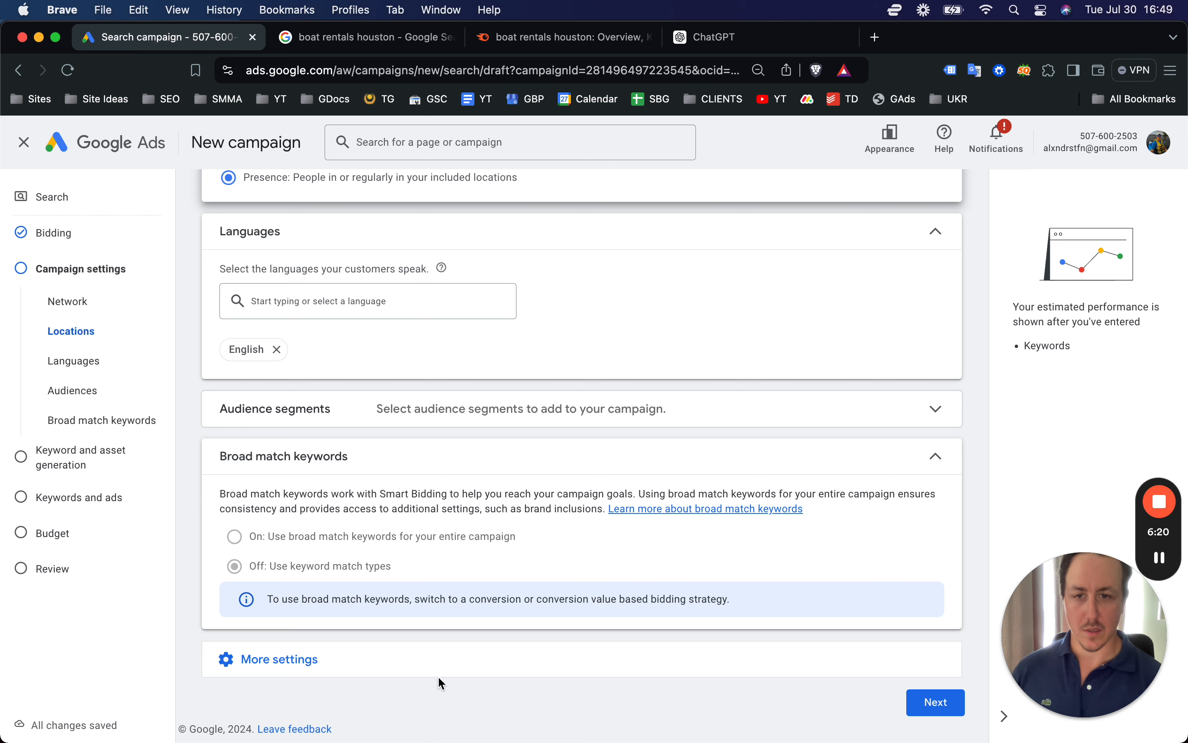
pyautogui.click(439, 671)
pyautogui.scroll(-3, 483, 557)
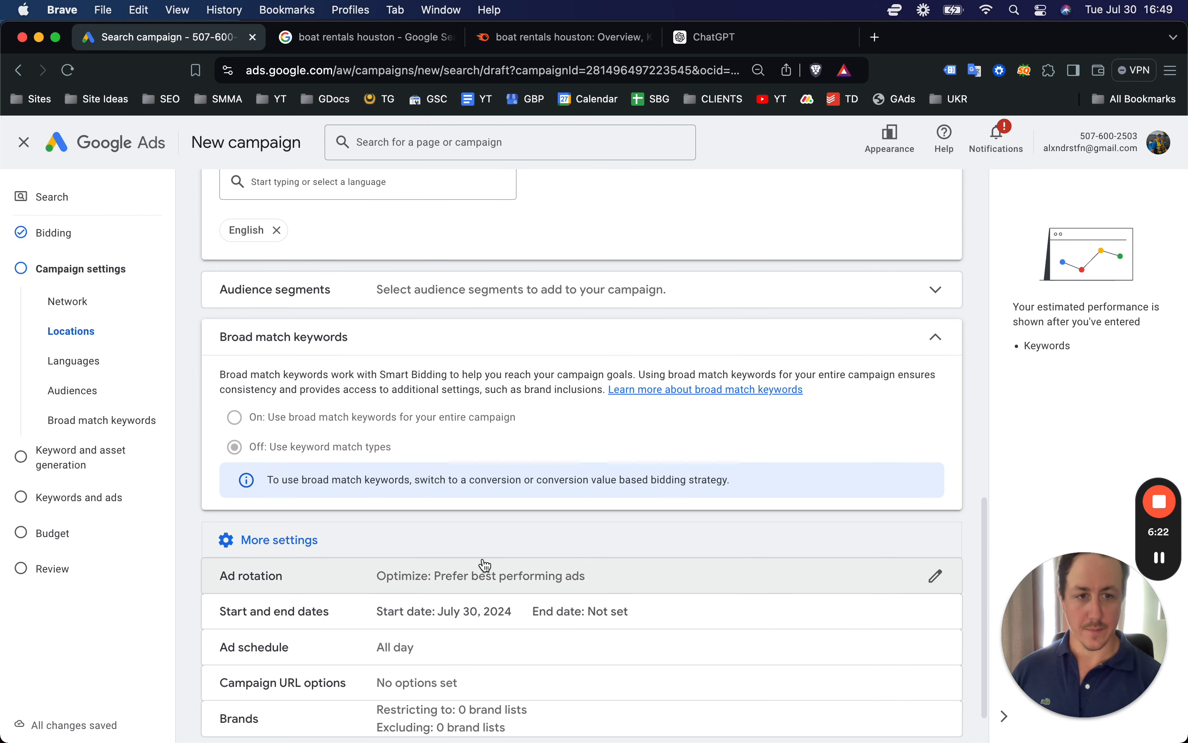
pyautogui.scroll(-2, 485, 562)
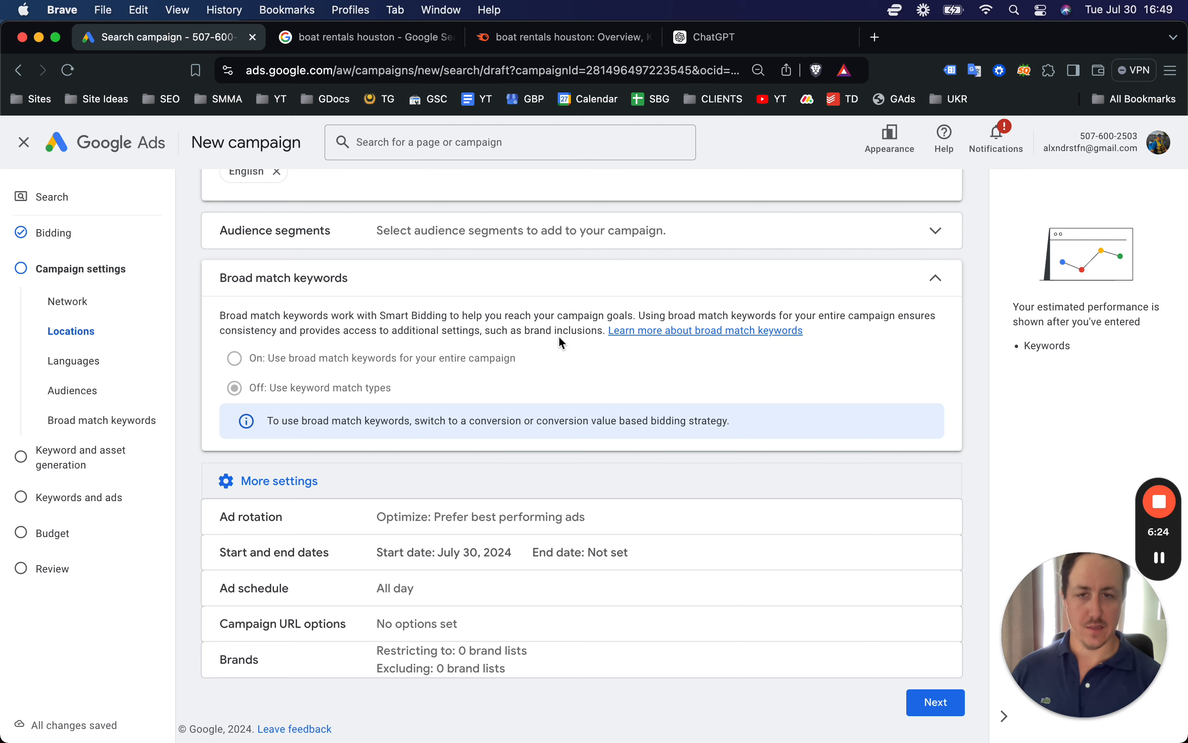
pyautogui.scroll(4, 558, 336)
pyautogui.scroll(-4, 558, 335)
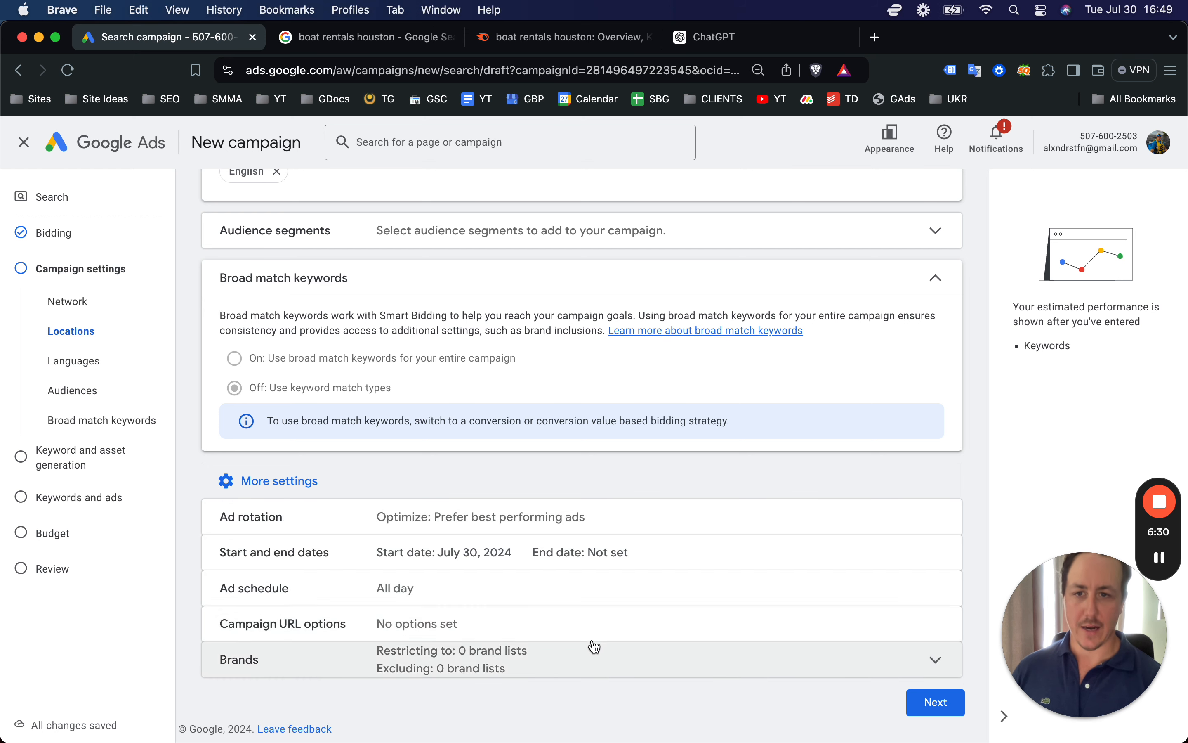
pyautogui.click(961, 711)
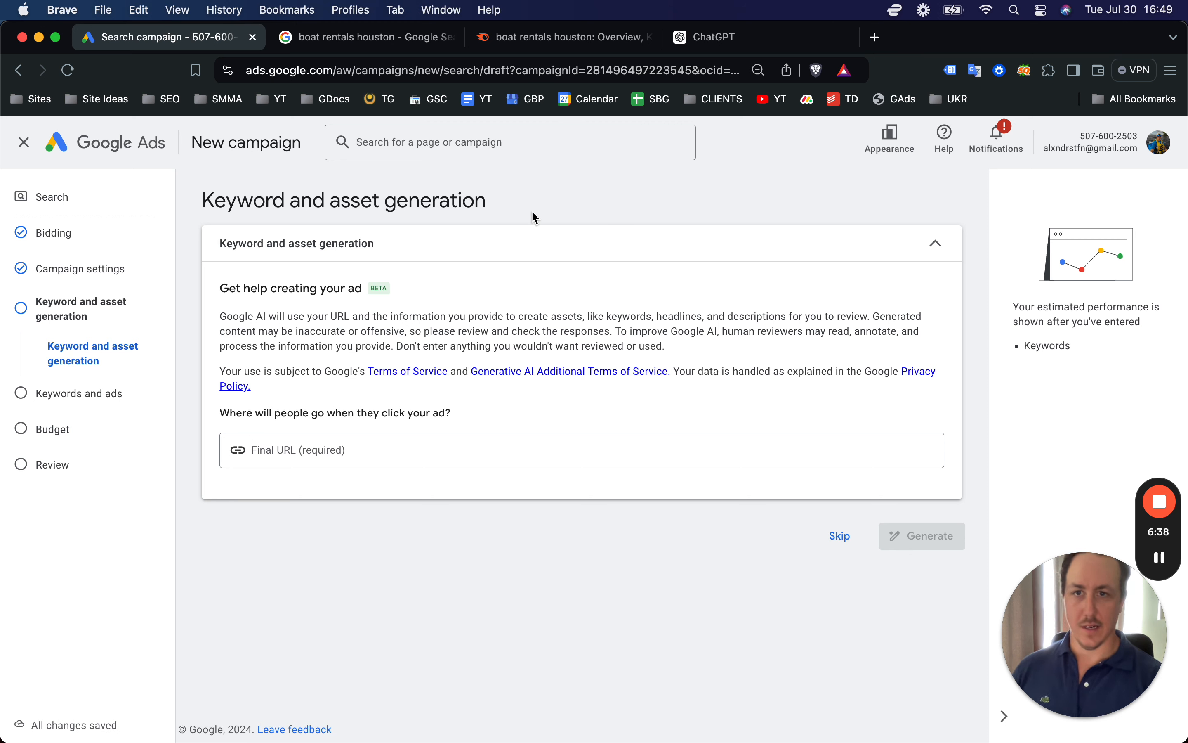
pyautogui.click(845, 536)
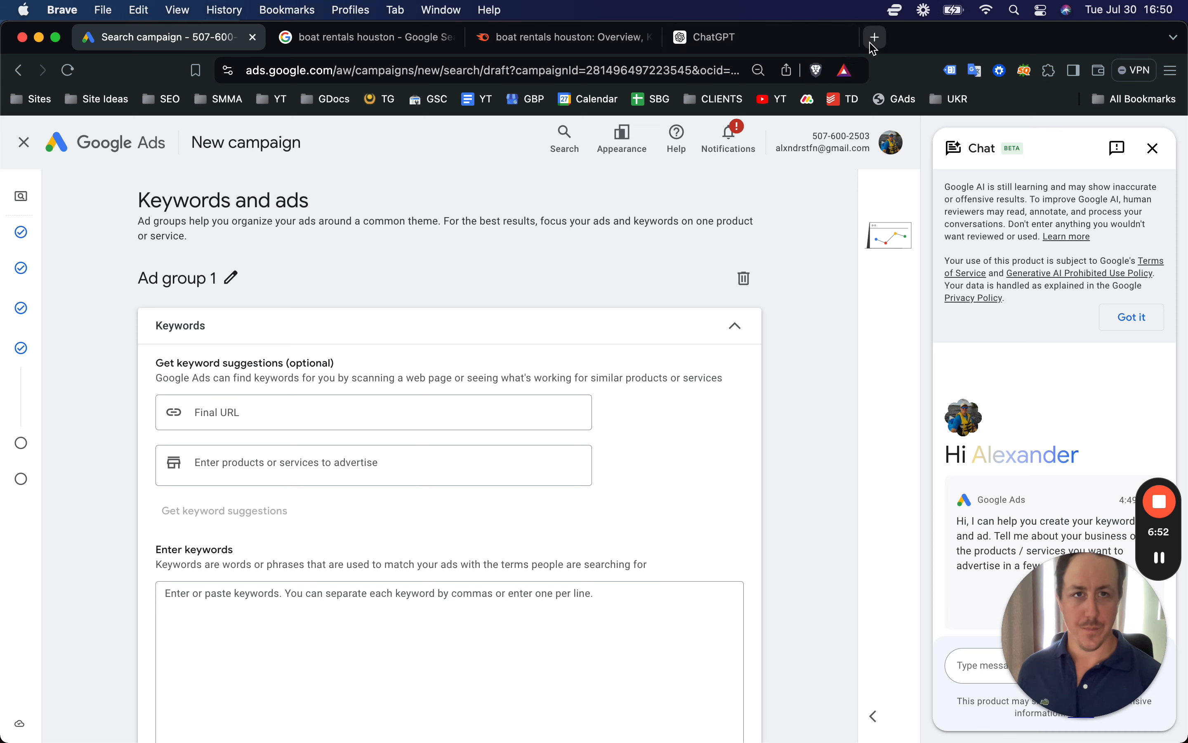
# Step: Switch to Semrush and examine the full list of keyword variations for boat rentals houston, with their intent, volume and CPC
pyautogui.click(619, 36)
pyautogui.scroll(-3, 501, 384)
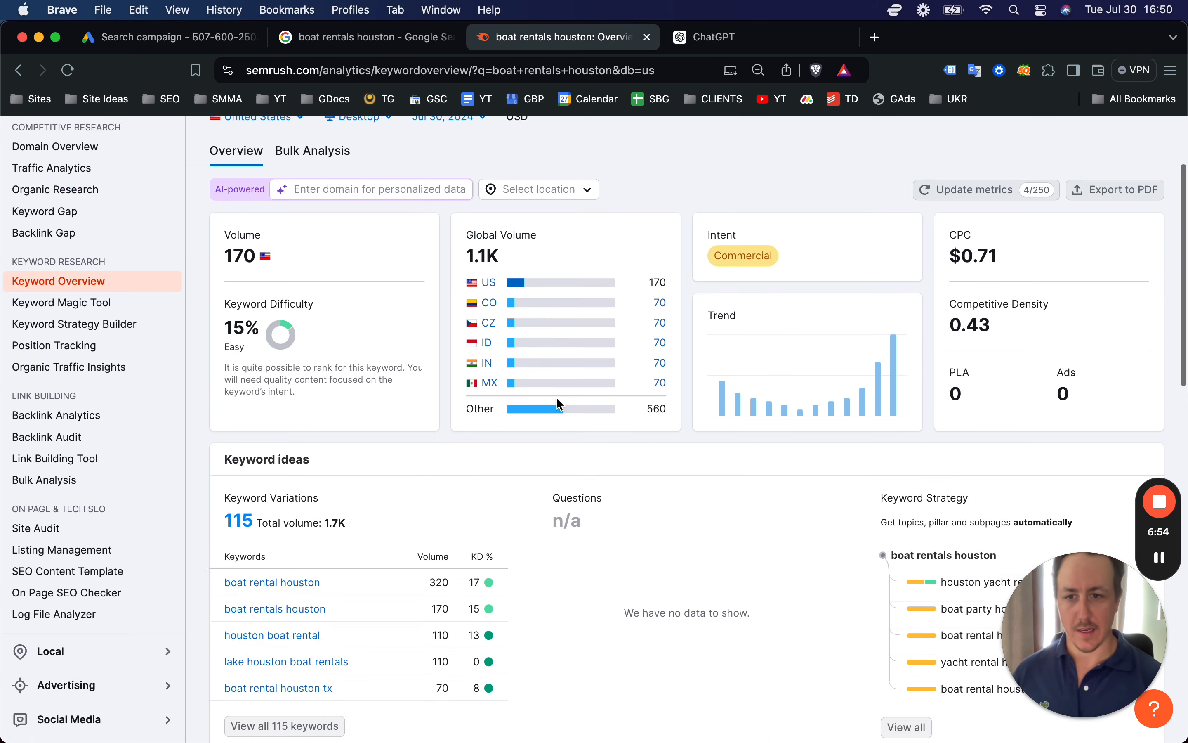
pyautogui.scroll(3, 501, 386)
pyautogui.scroll(-7, 334, 408)
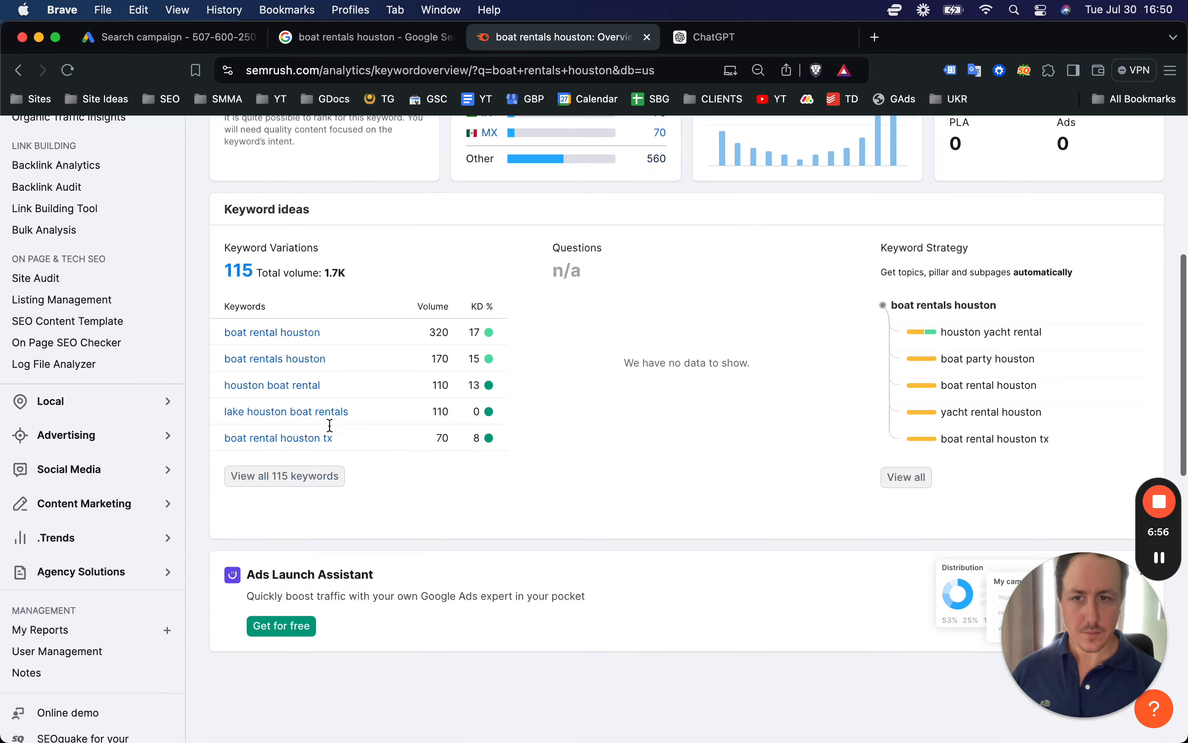
pyautogui.click(295, 484)
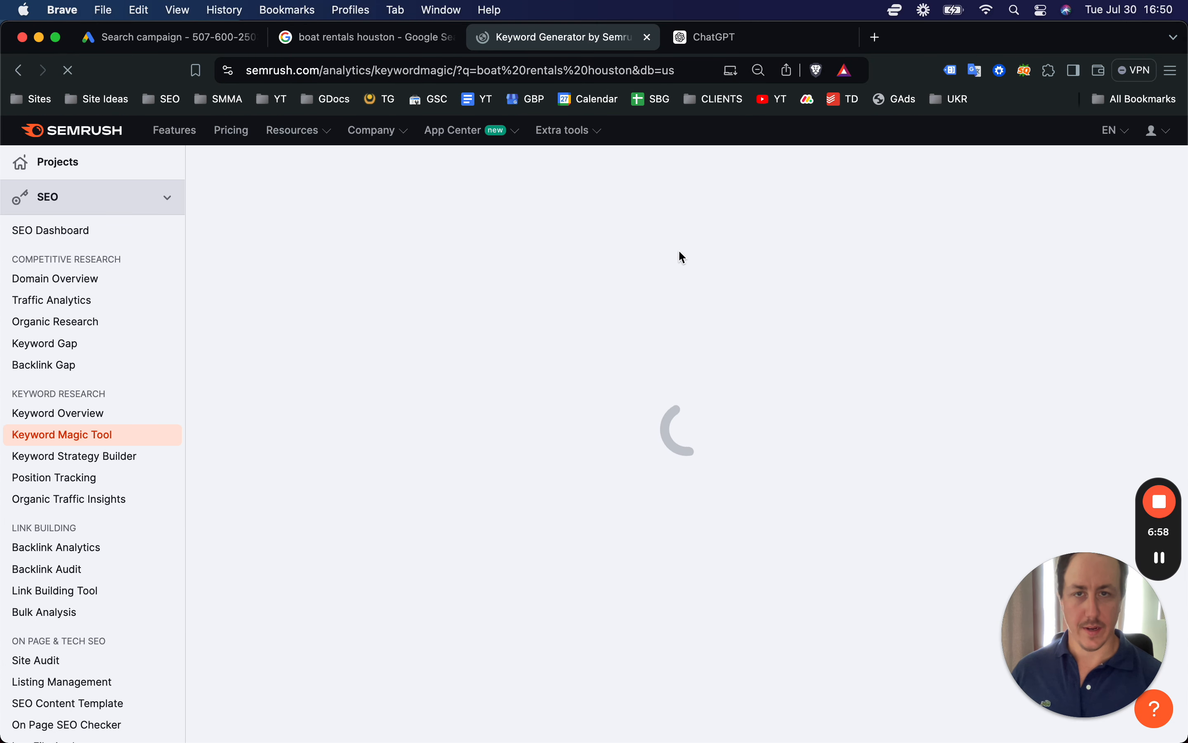
pyautogui.scroll(-5, 607, 337)
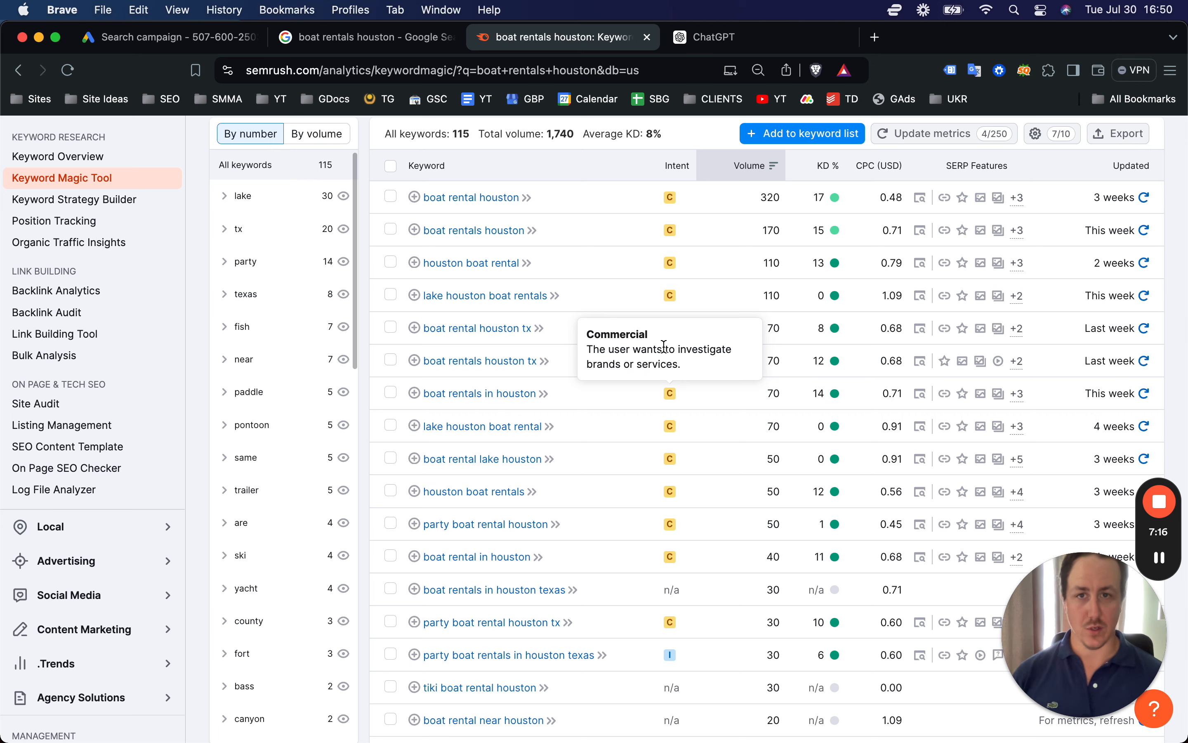
pyautogui.scroll(-6, 664, 346)
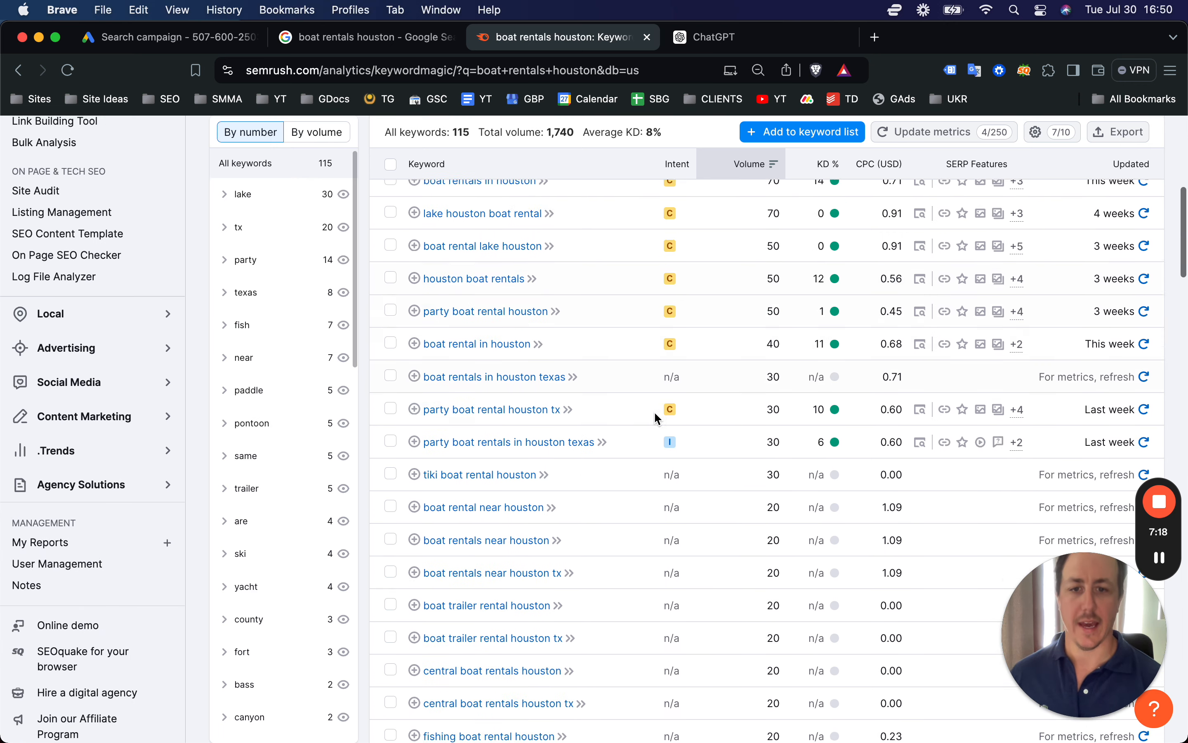
pyautogui.scroll(-2, 506, 536)
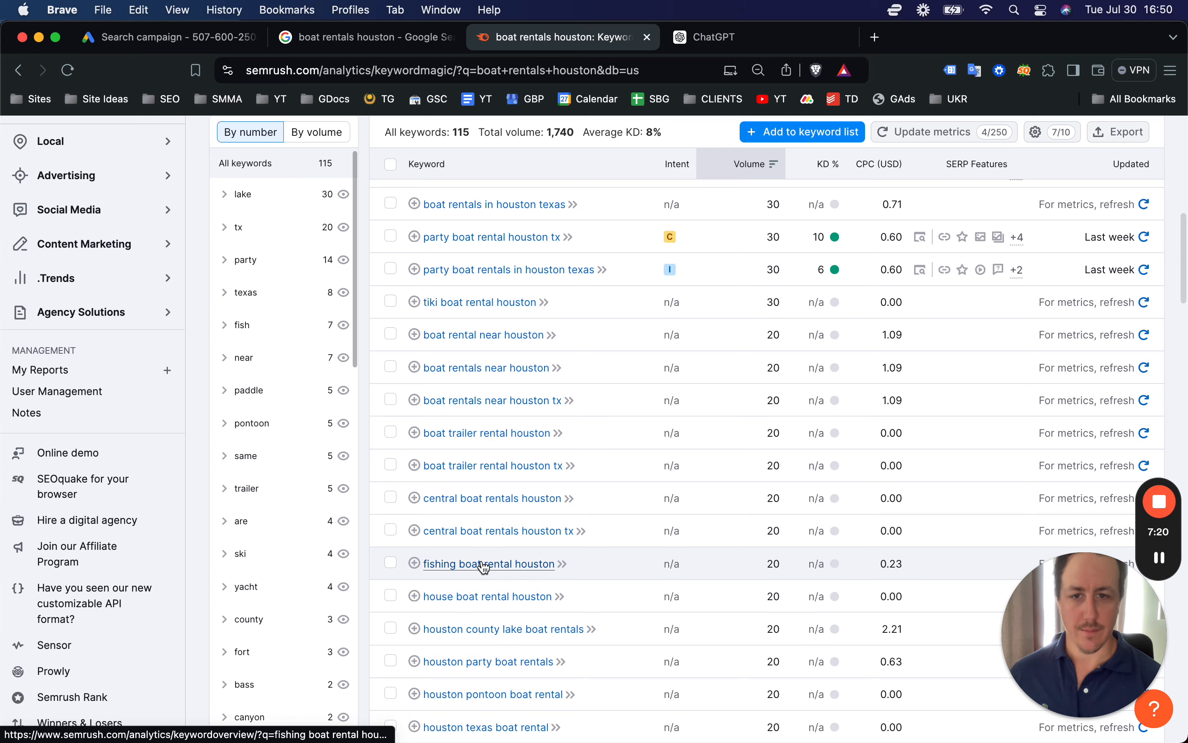
pyautogui.scroll(4, 464, 564)
pyautogui.scroll(10, 460, 567)
# Step: Switch back to Google Ads and rename the first ad group to Boat Rental
pyautogui.click(198, 44)
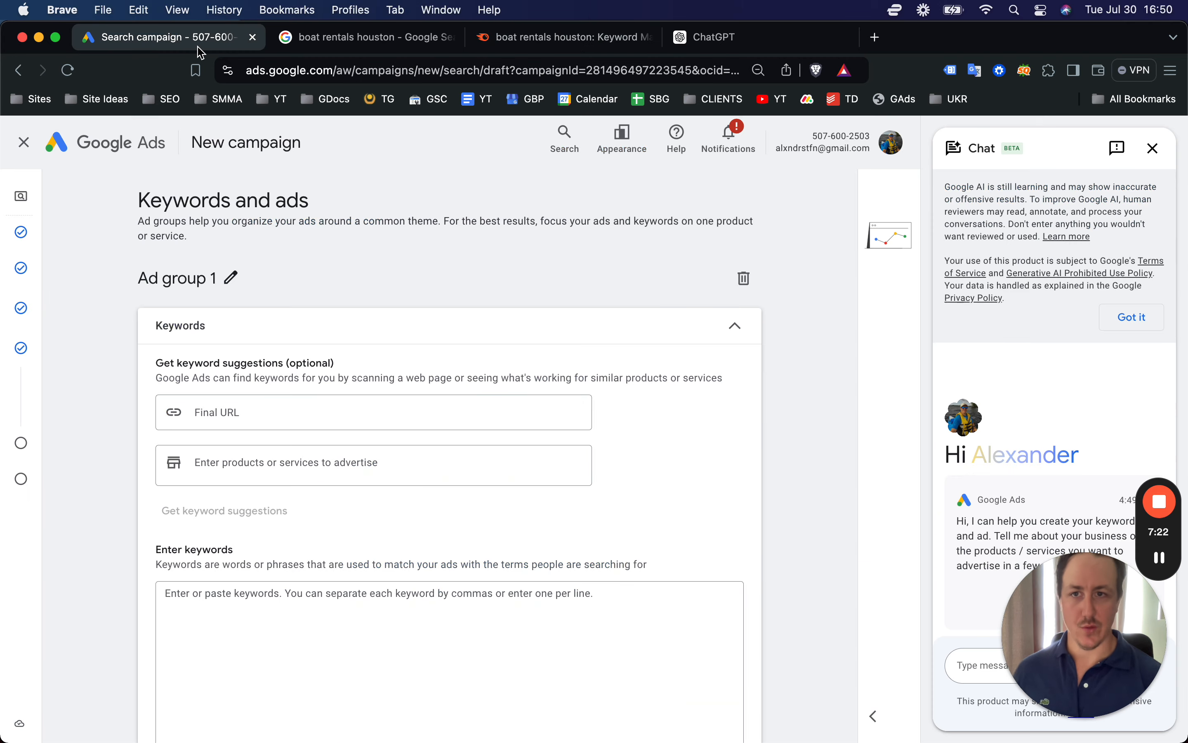
pyautogui.click(232, 271)
pyautogui.moveTo(230, 278); pyautogui.dragTo(151, 278)
pyautogui.write('Boat Rental')
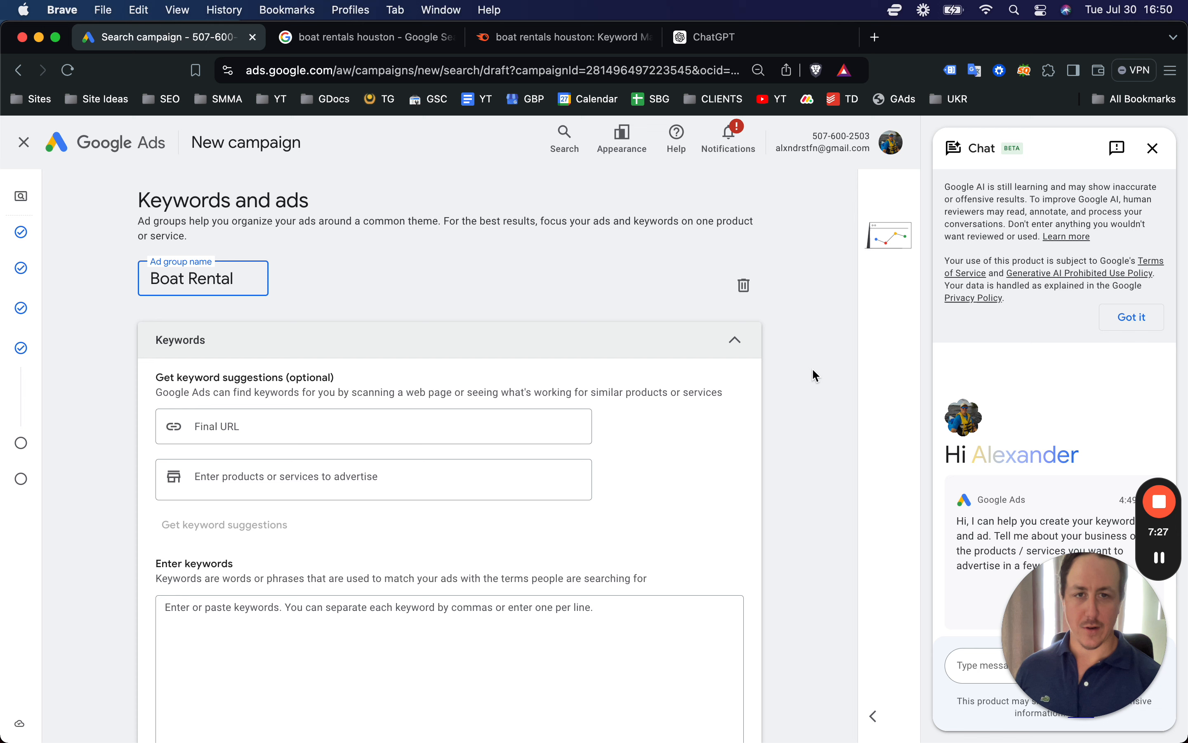
pyautogui.press('Return')
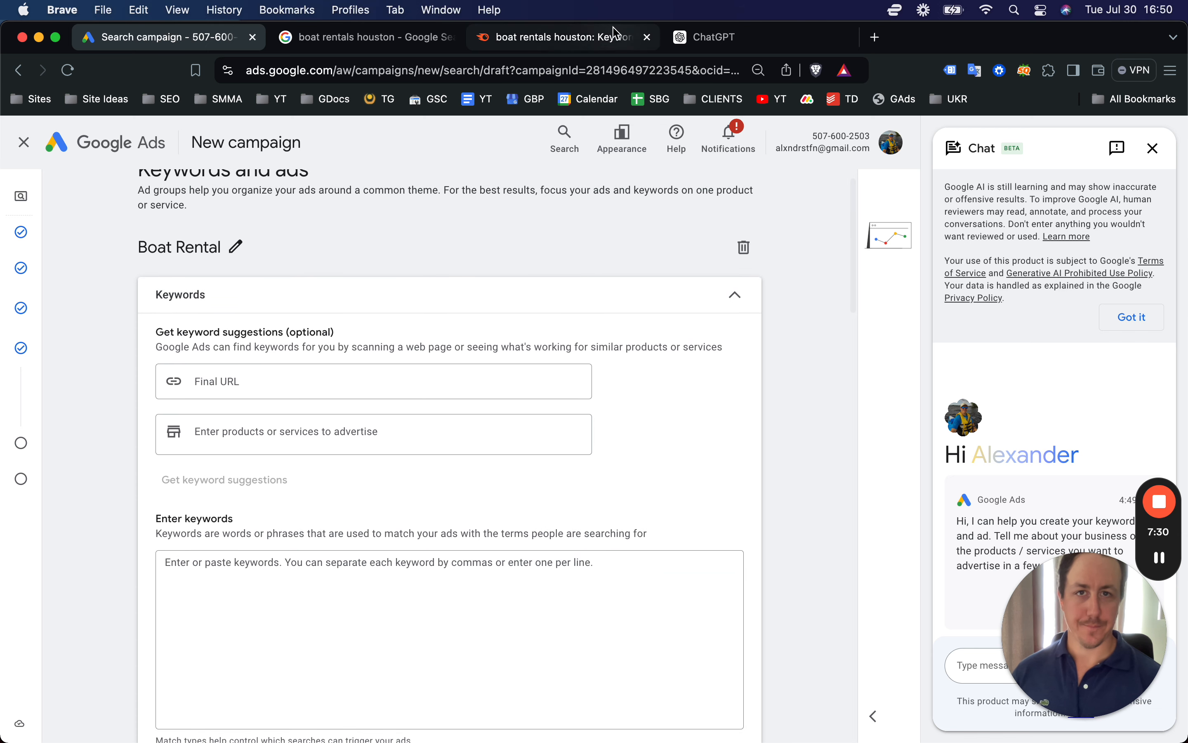
# Step: Enter boatrentalcompany.com/houston-boat-rentals as the final URL for the ad group's keyword suggestions
pyautogui.click(292, 379)
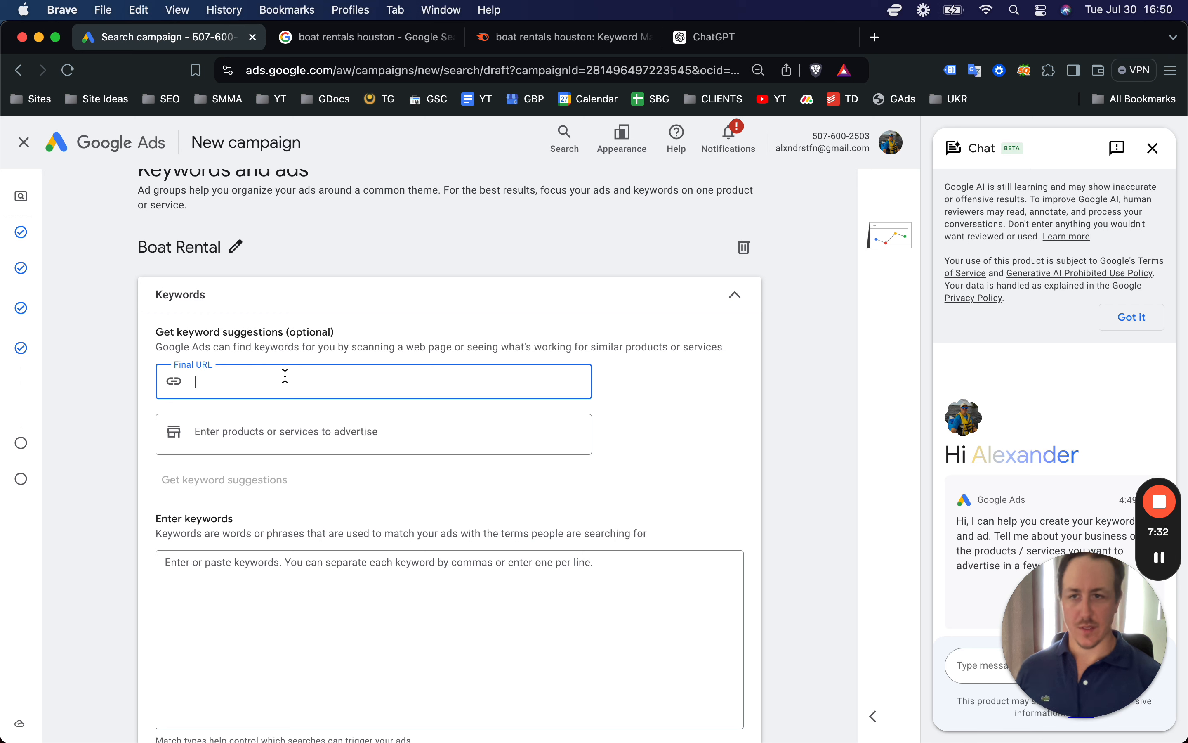
pyautogui.write('boatrental')
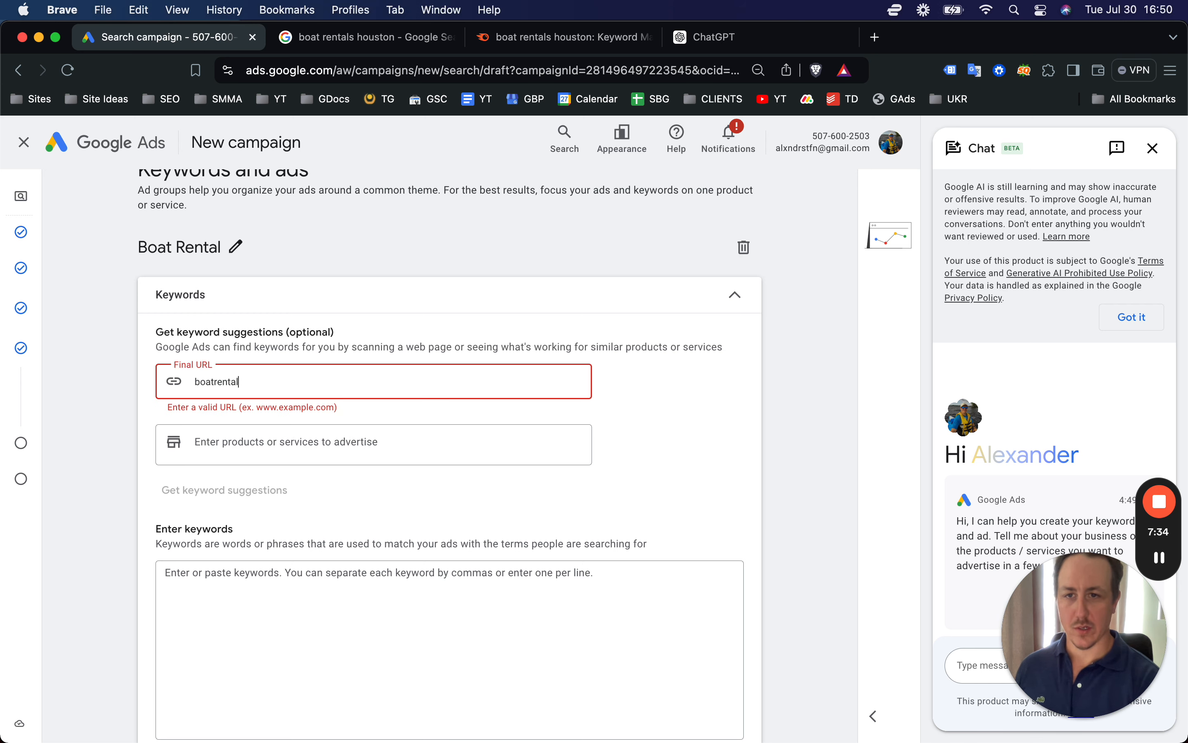
pyautogui.write('company.com/houston-boat-rentals')
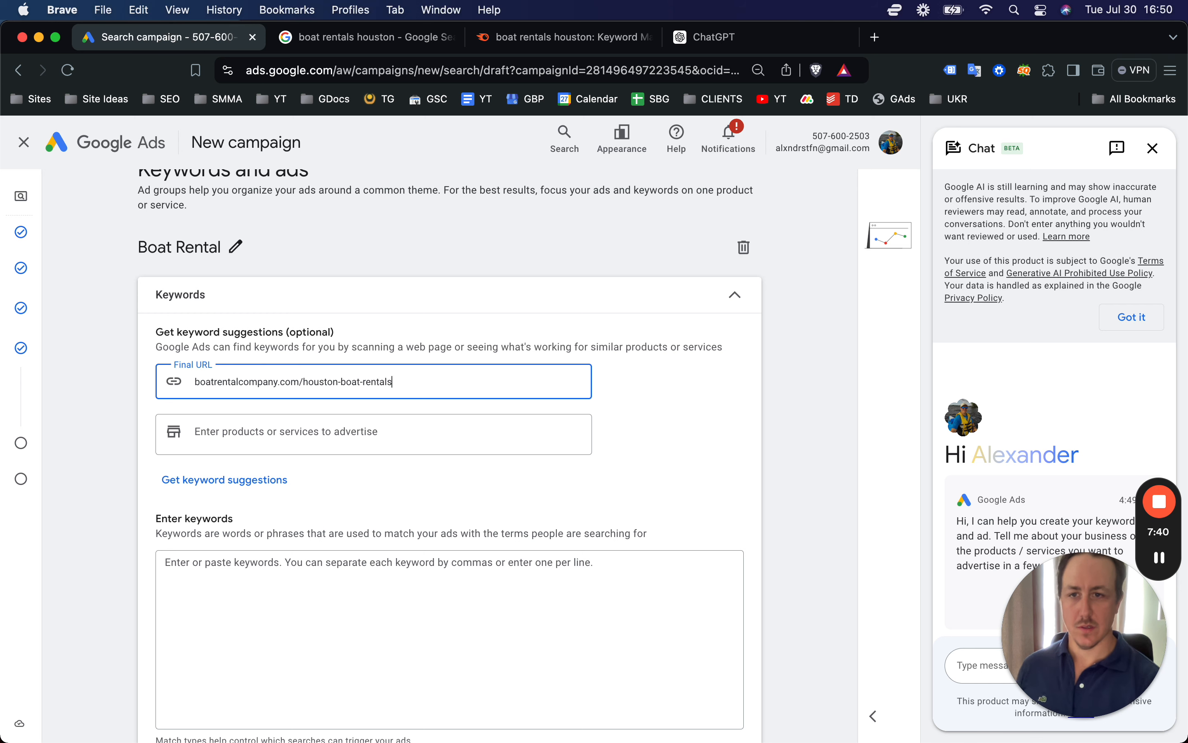
# Step: Add boat rental and boat rentals as the advertised products or services and get keyword suggestions for the ad group
pyautogui.click(255, 436)
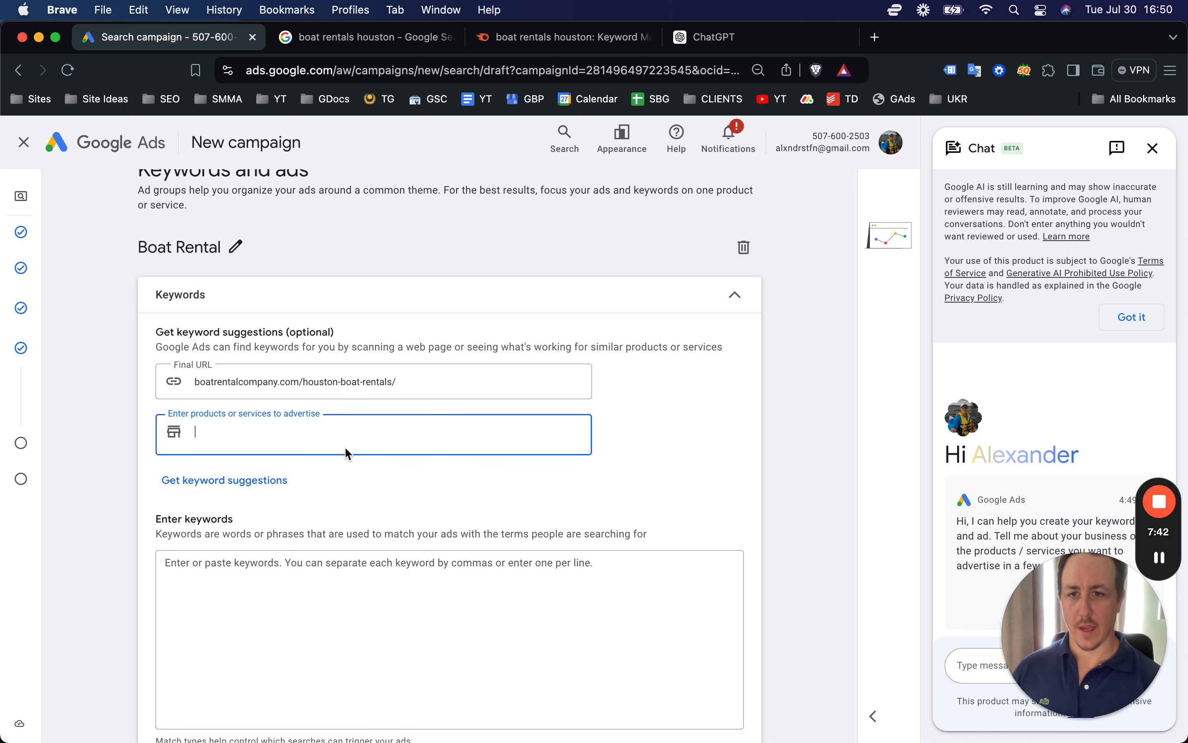
pyautogui.scroll(-3, 344, 449)
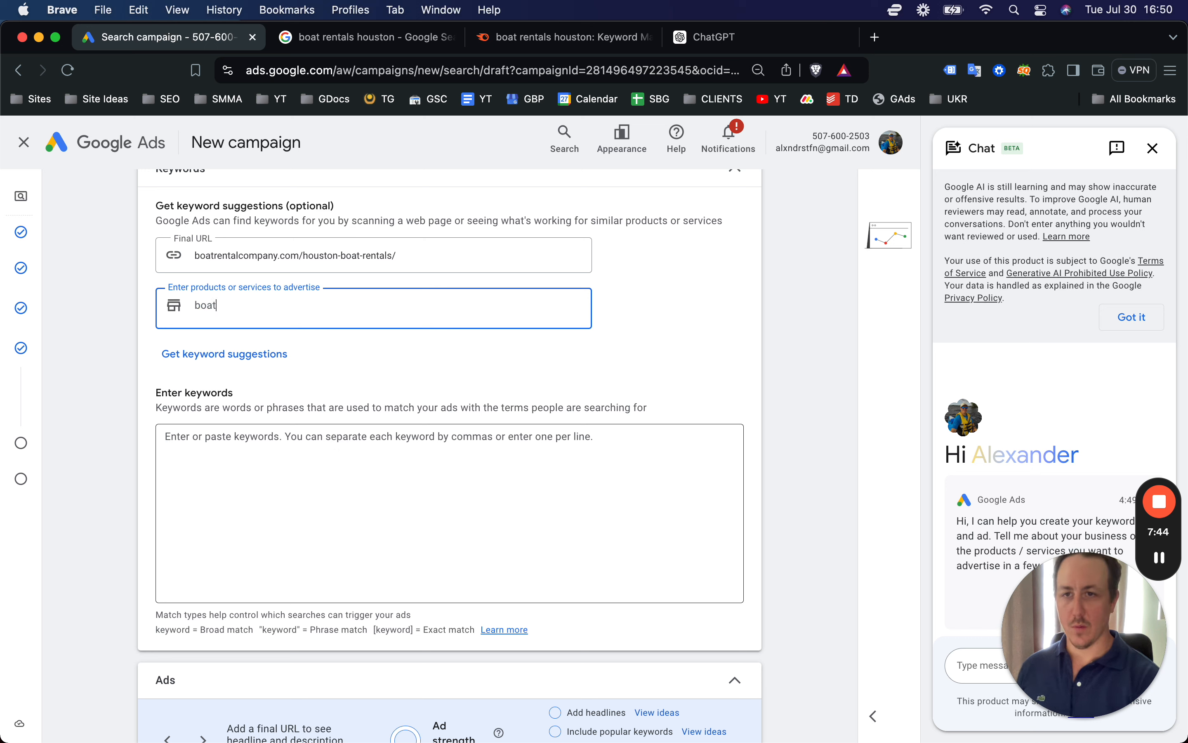
pyautogui.write('boat rental')
pyautogui.press('Return')
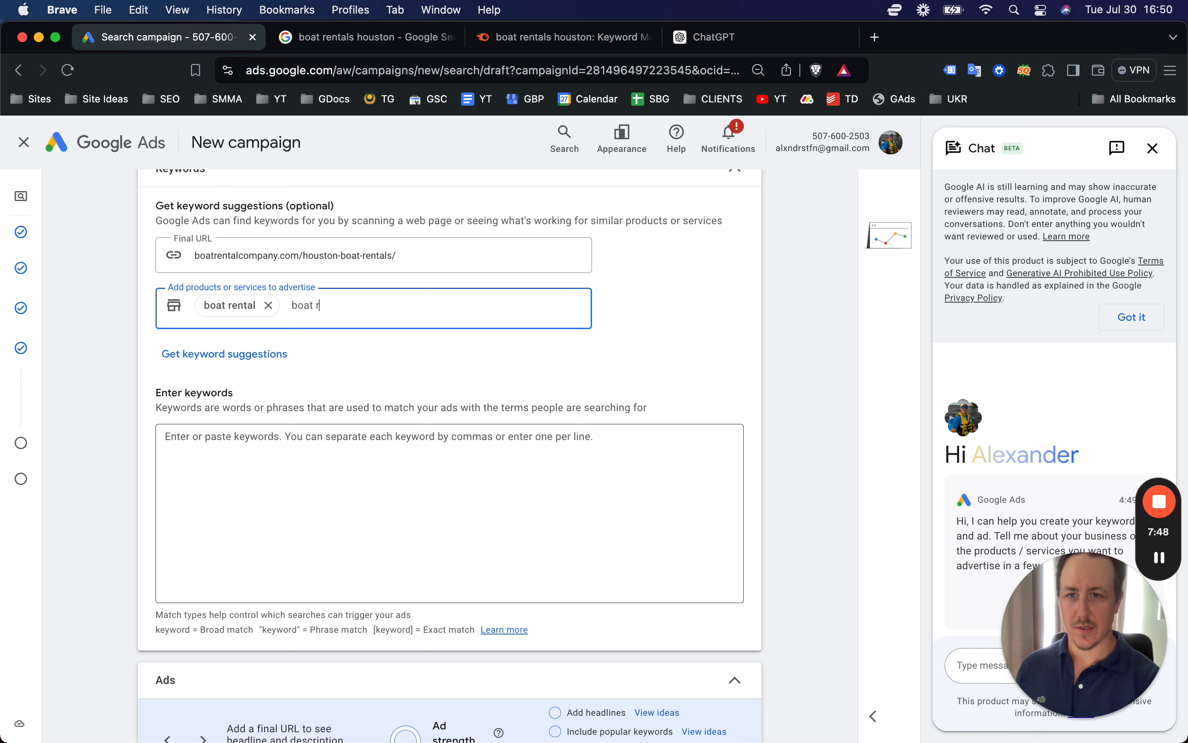
pyautogui.write('boat rentals')
pyautogui.press('Return')
pyautogui.click(250, 357)
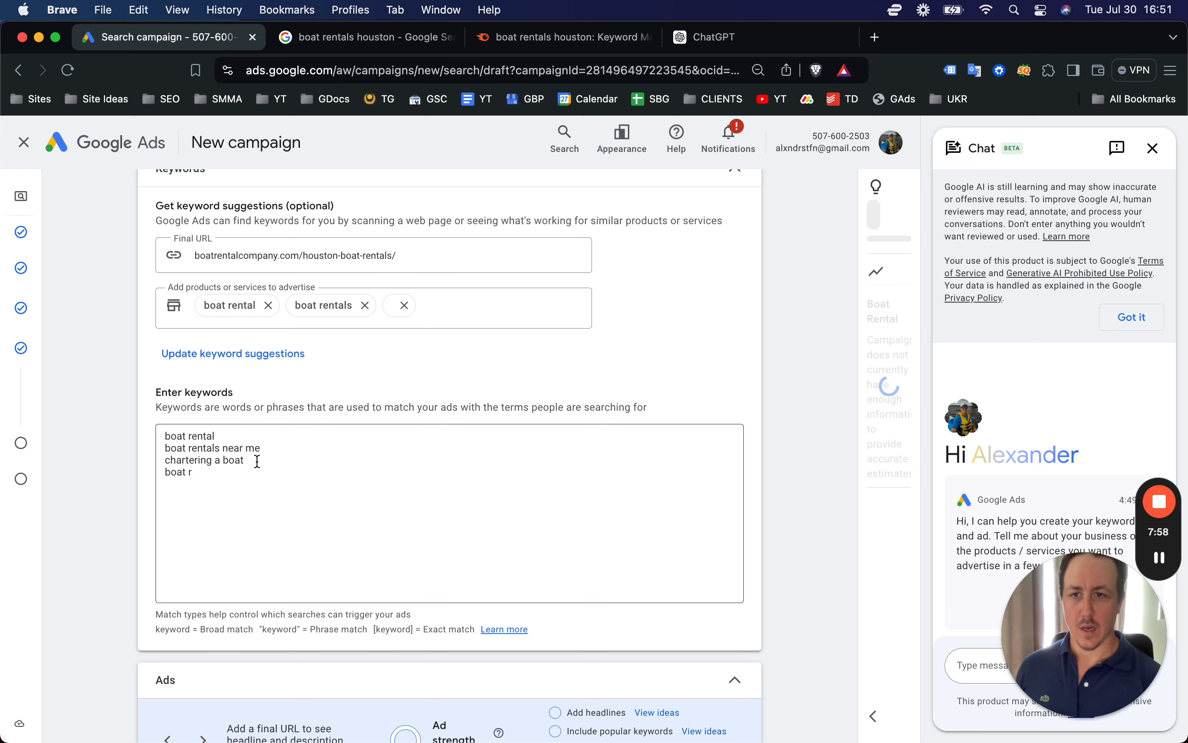
# Step: Remove the chartering a boat keyword and the incomplete boat r entry from the ad group's keyword list
pyautogui.click(198, 458)
pyautogui.tripleClick(198, 458)
pyautogui.press('BackSpace')
pyautogui.tripleClick(181, 464)
pyautogui.press('BackSpace')
pyautogui.click(106, 417)
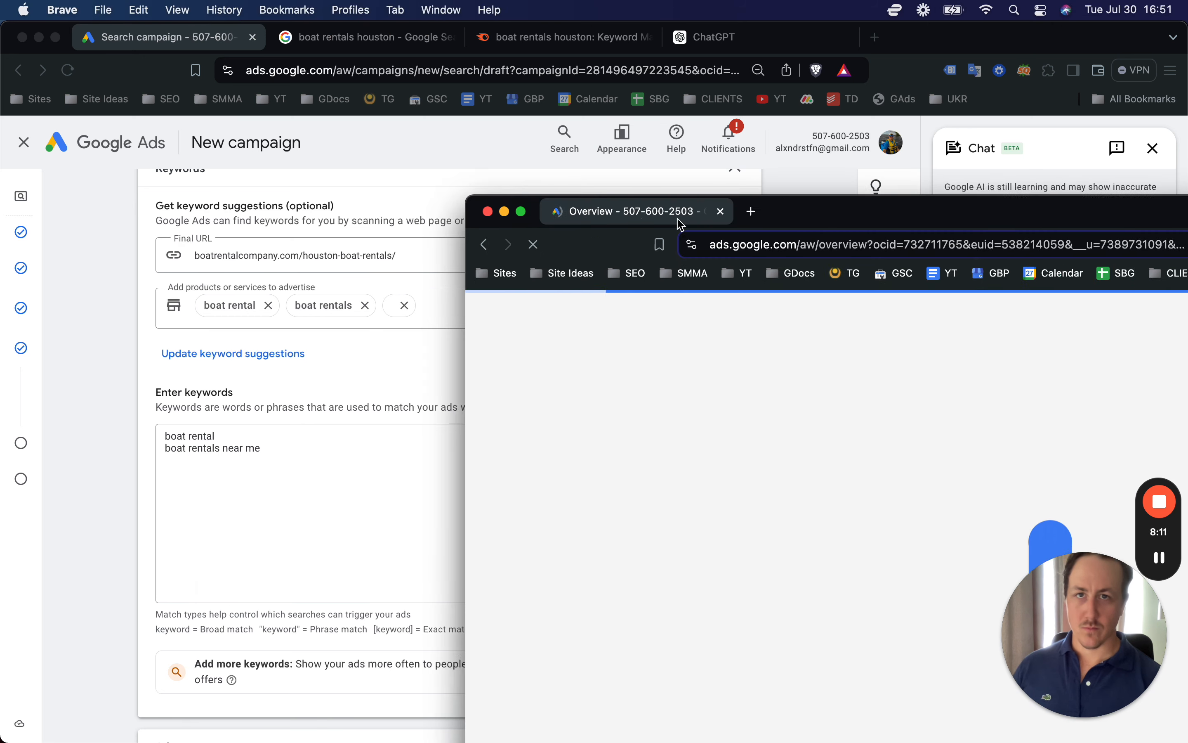
# Step: Move the account overview window into the main browser window, hide the account notice, and start discovering new keywords in Keyword Planner
pyautogui.moveTo(683, 221); pyautogui.dragTo(698, 53)
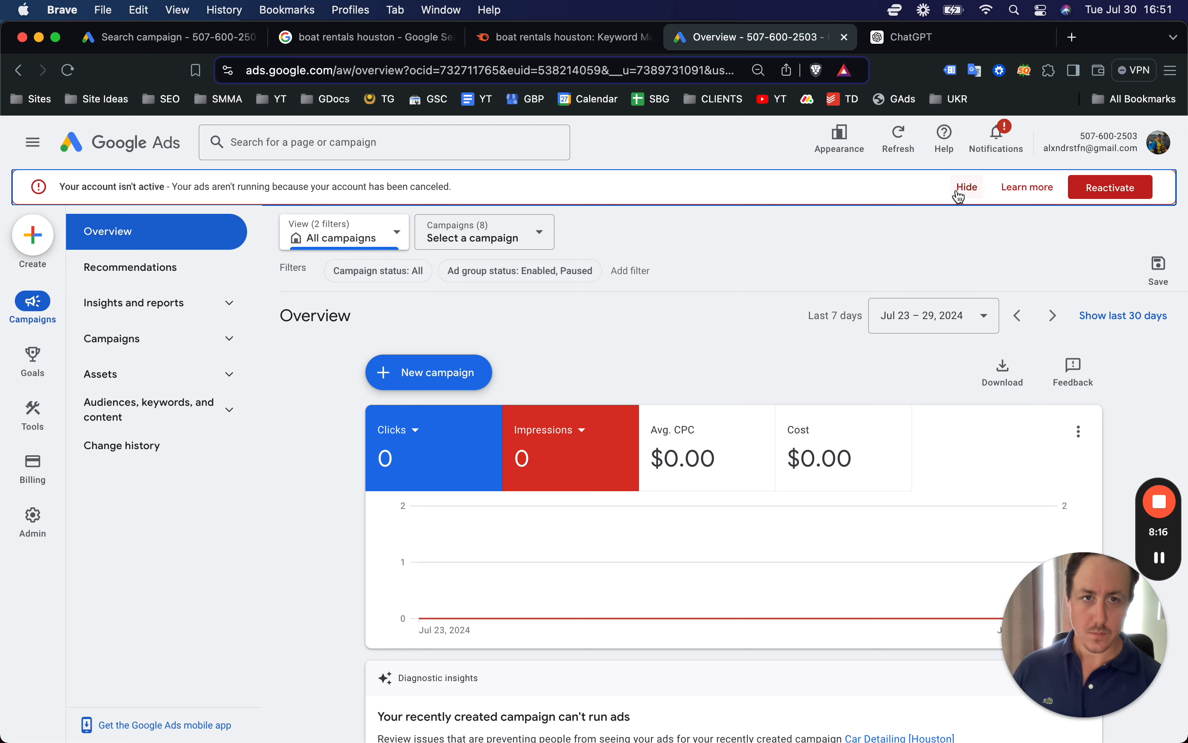
pyautogui.click(960, 194)
pyautogui.moveTo(35, 404)
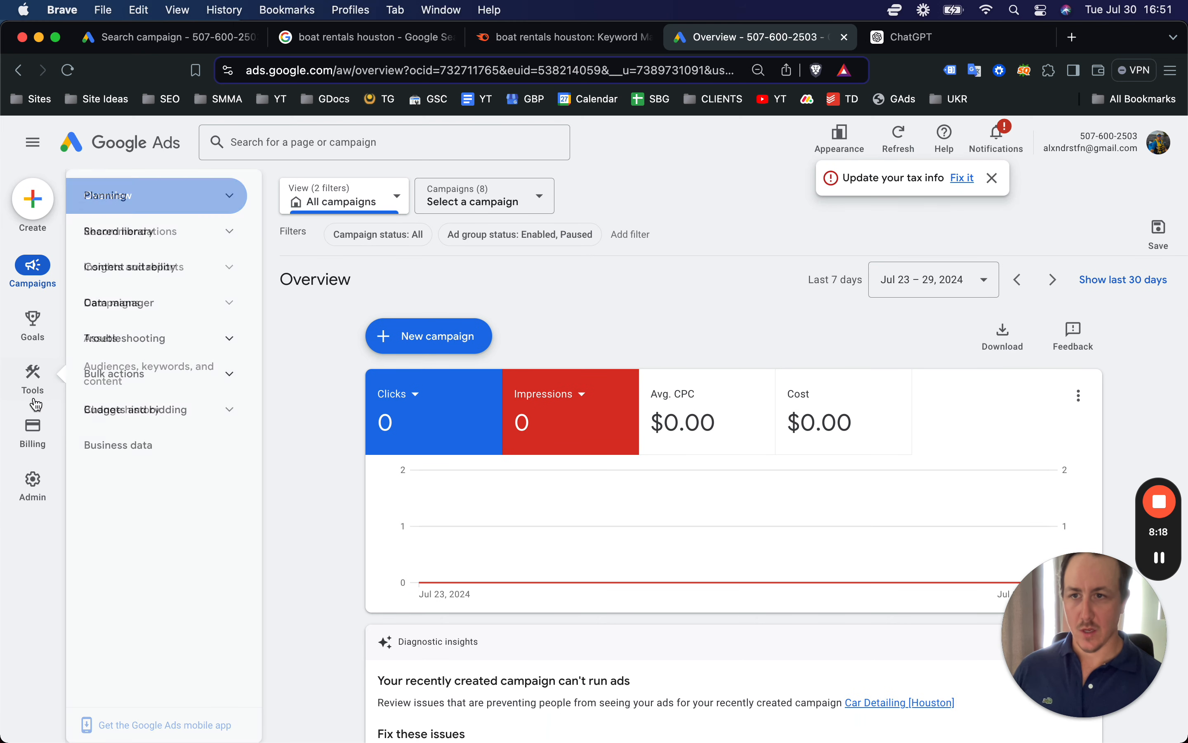
pyautogui.click(109, 196)
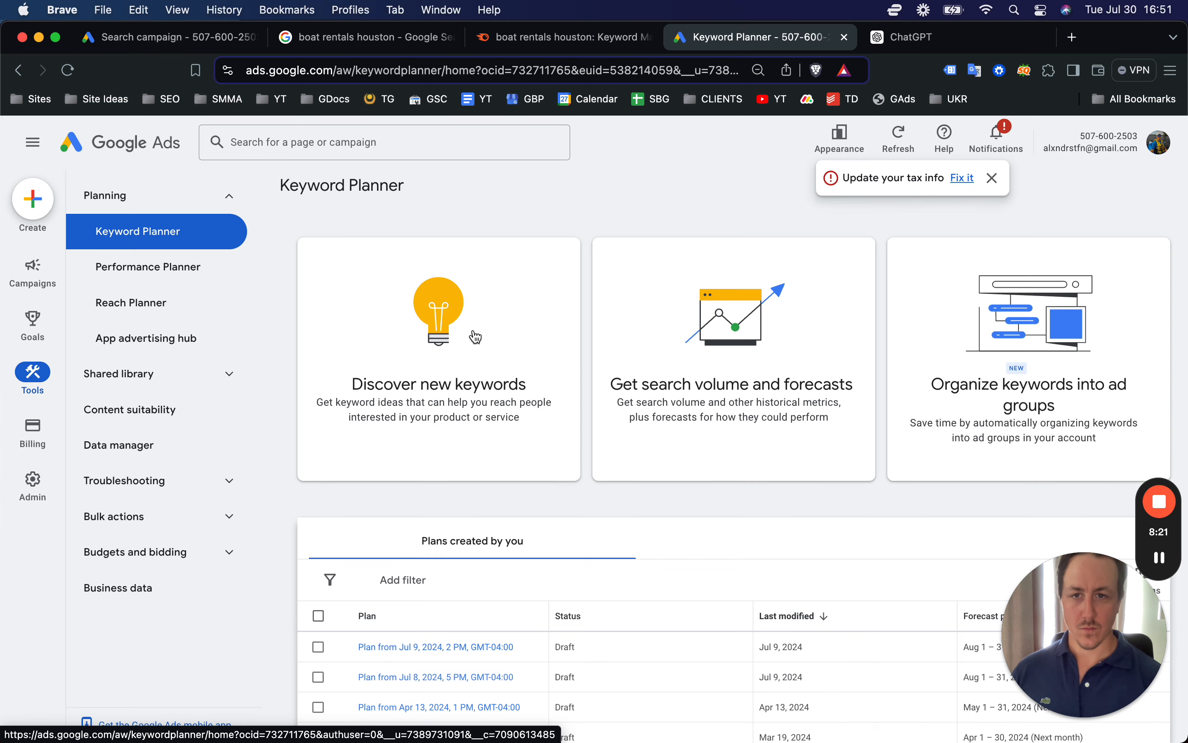
pyautogui.click(475, 336)
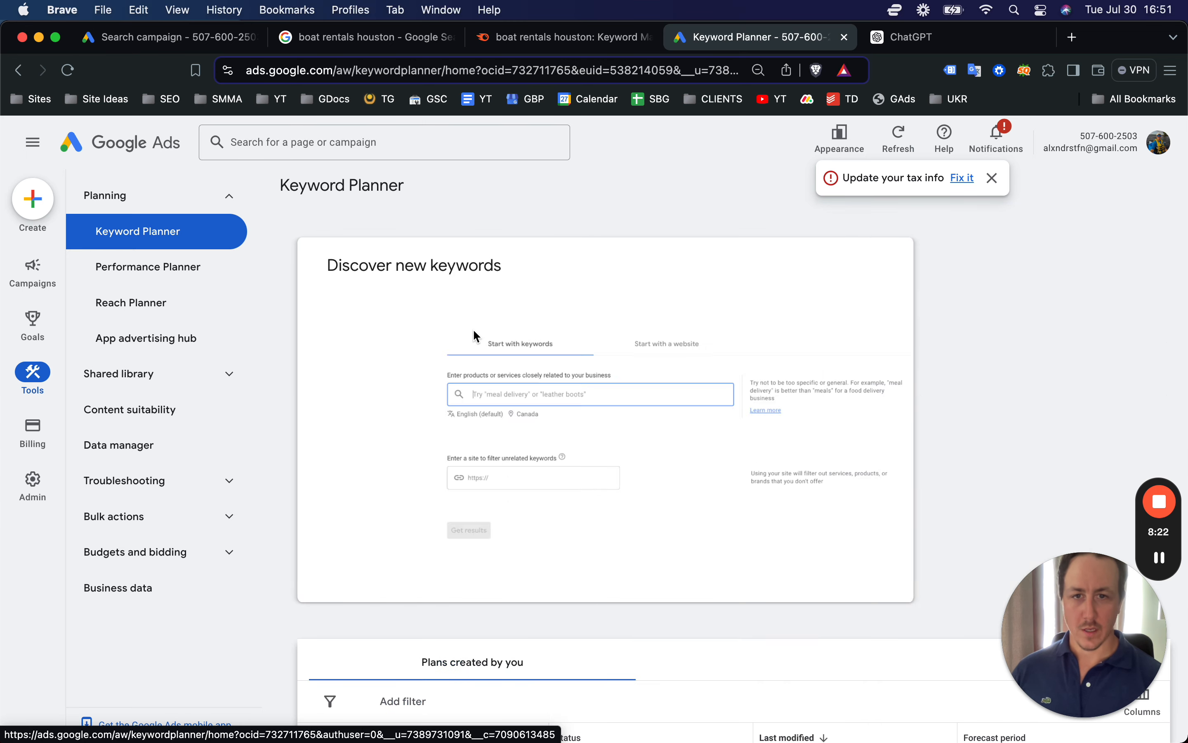
# Step: Replace Canada with the city of Houston, Texas, United States as the keyword search location and save it
pyautogui.click(447, 402)
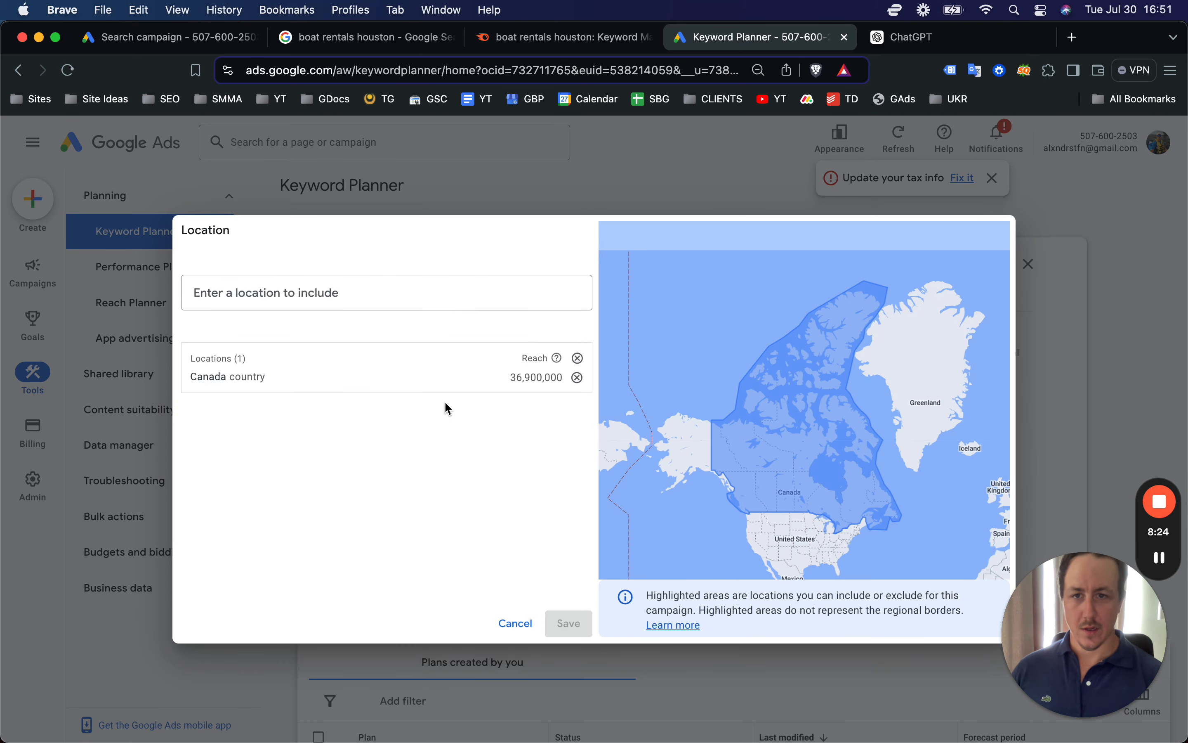
pyautogui.click(579, 380)
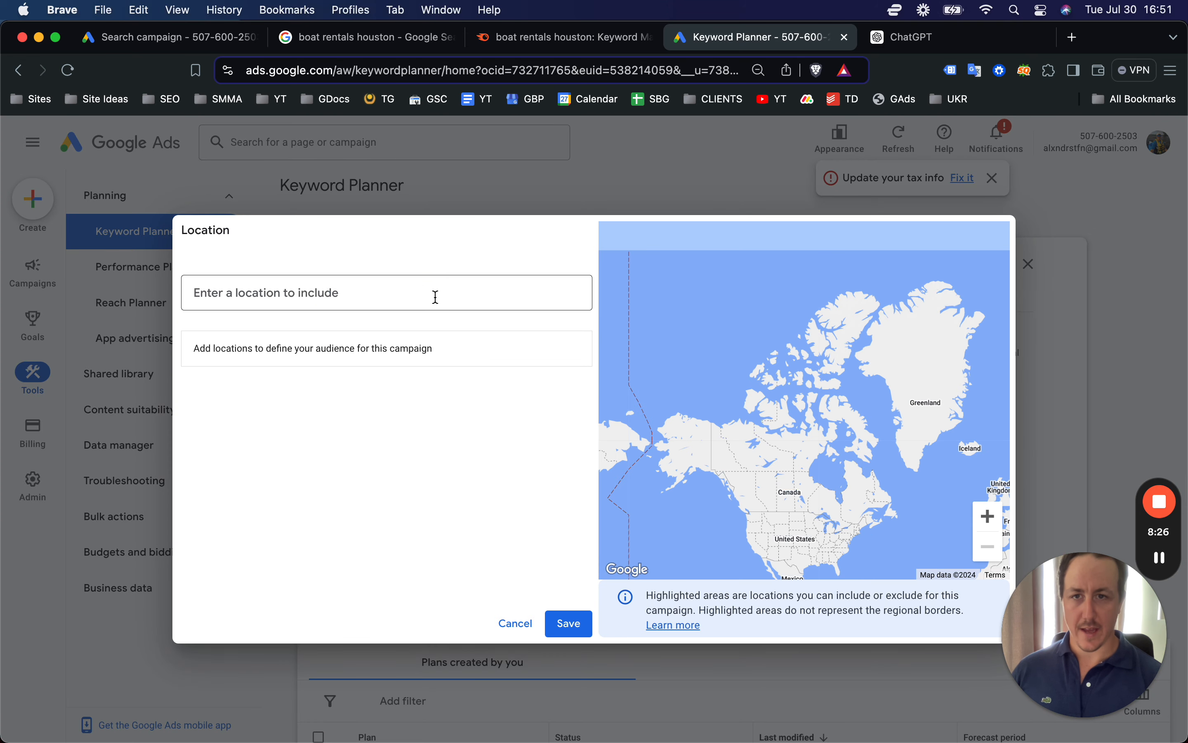
pyautogui.write('united st')
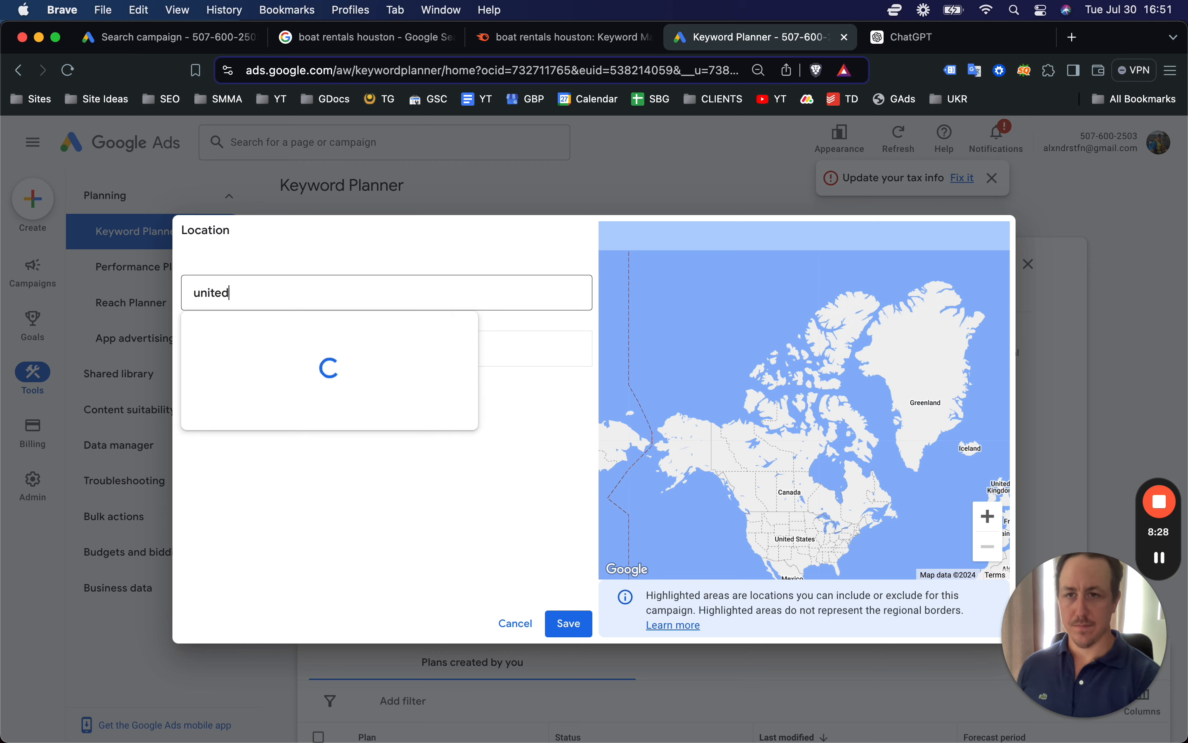
pyautogui.press('super+a')
pyautogui.write('hosuton')
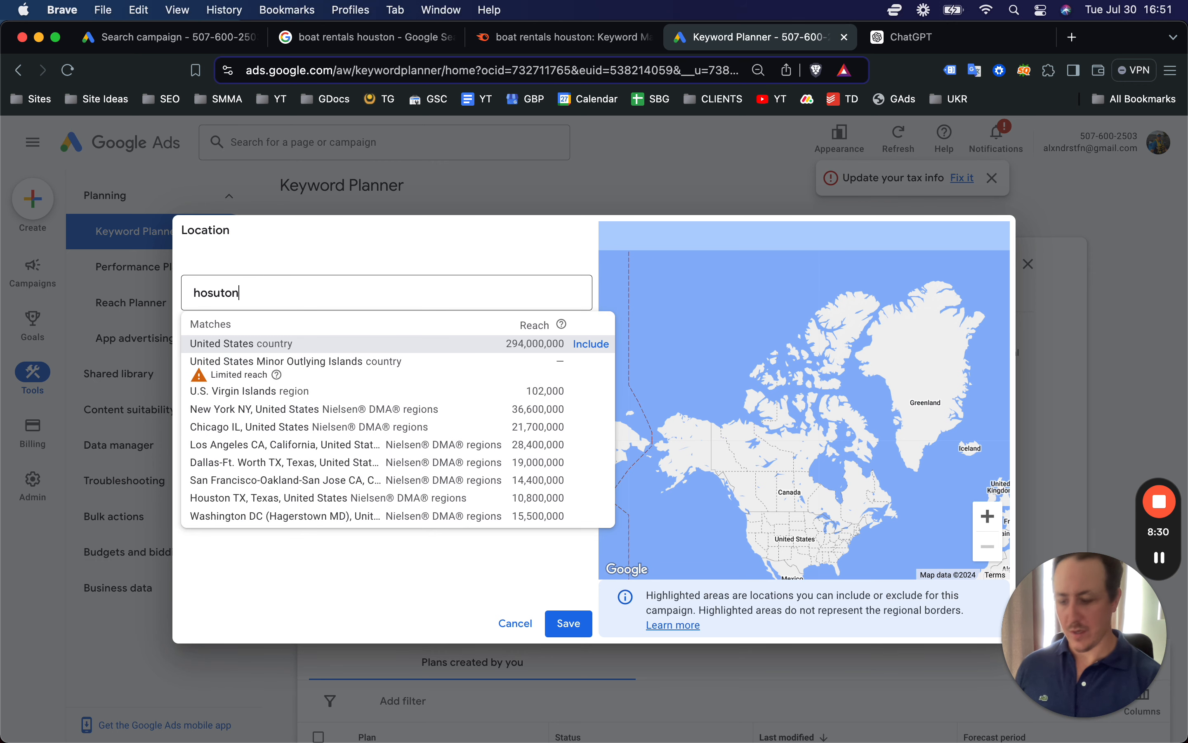
pyautogui.press('BackSpace')
pyautogui.press('BackSpace')
pyautogui.press('BackSpace')
pyautogui.press('BackSpace')
pyautogui.press('BackSpace')
pyautogui.press('BackSpace')
pyautogui.write('ouston')
pyautogui.click(587, 344)
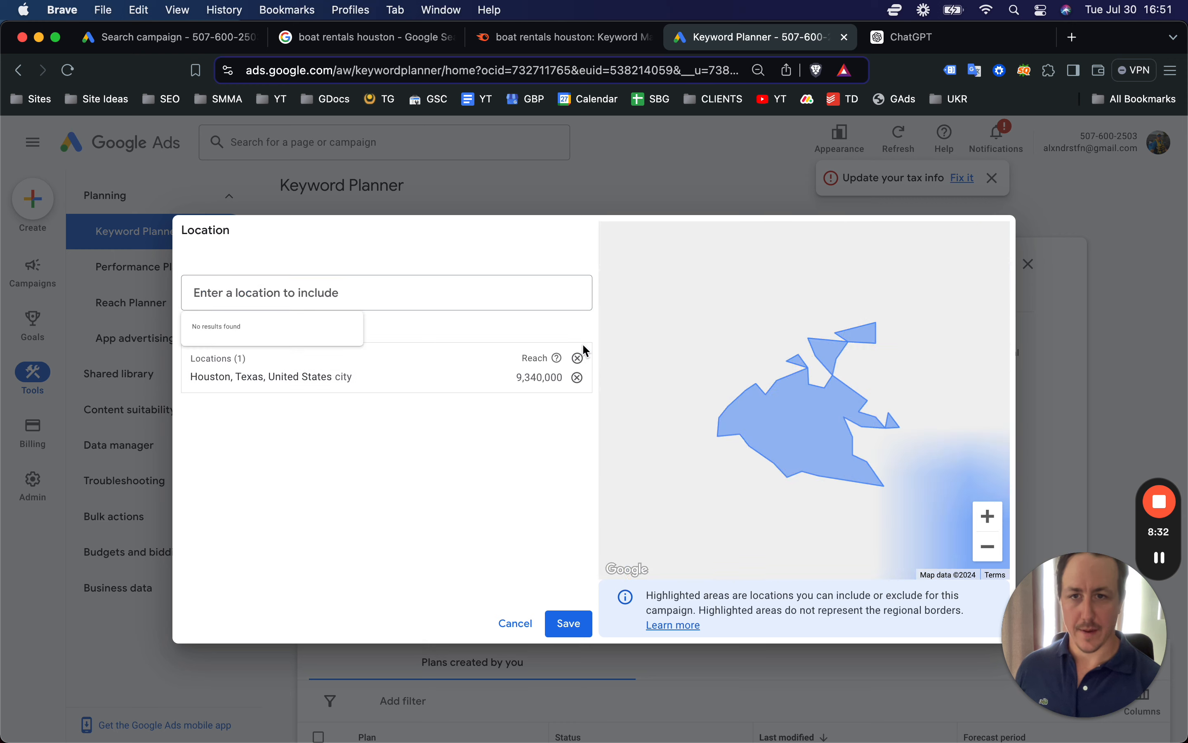
pyautogui.click(570, 624)
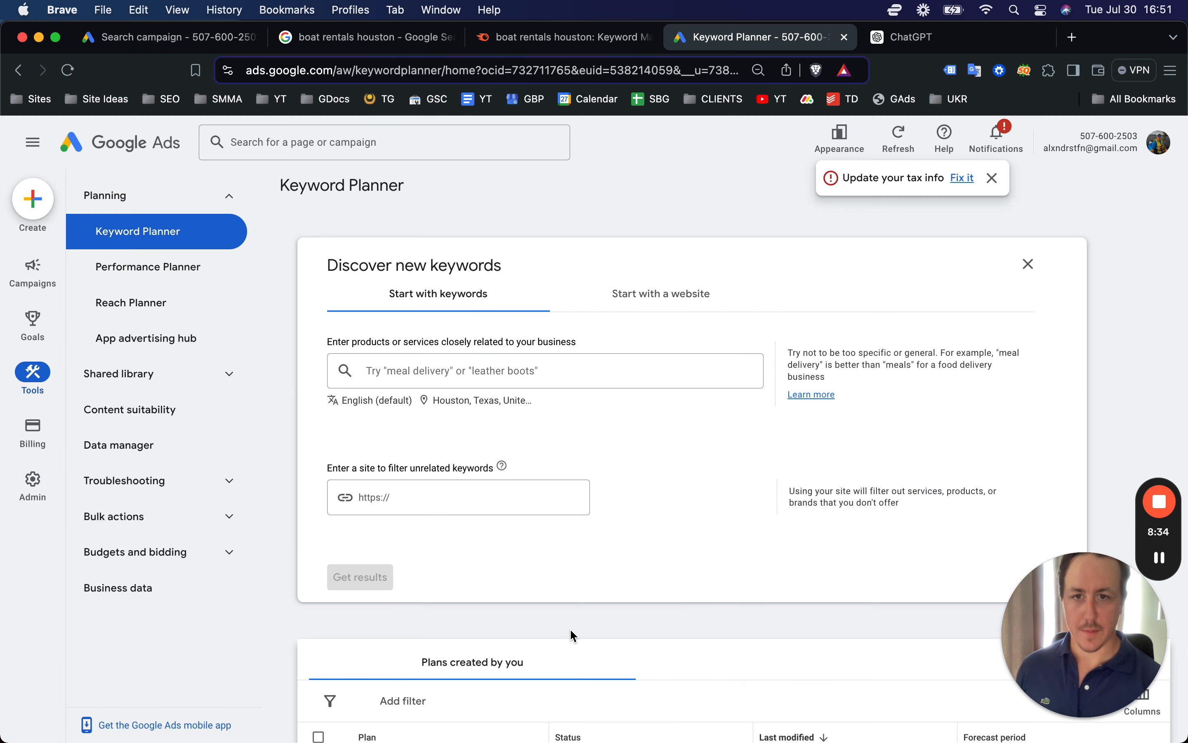
# Step: Get keyword ideas for boat rental and dismiss the keyword refinement pane
pyautogui.click(467, 374)
pyautogui.write('boat rental')
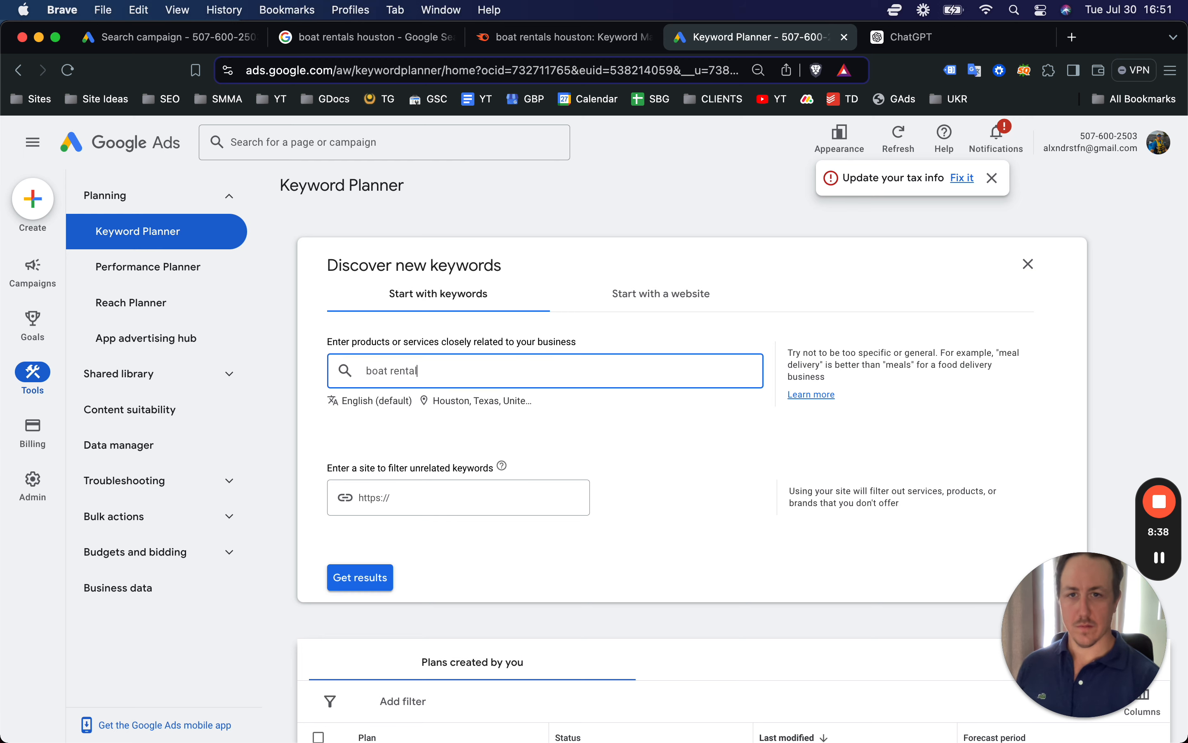
pyautogui.click(371, 577)
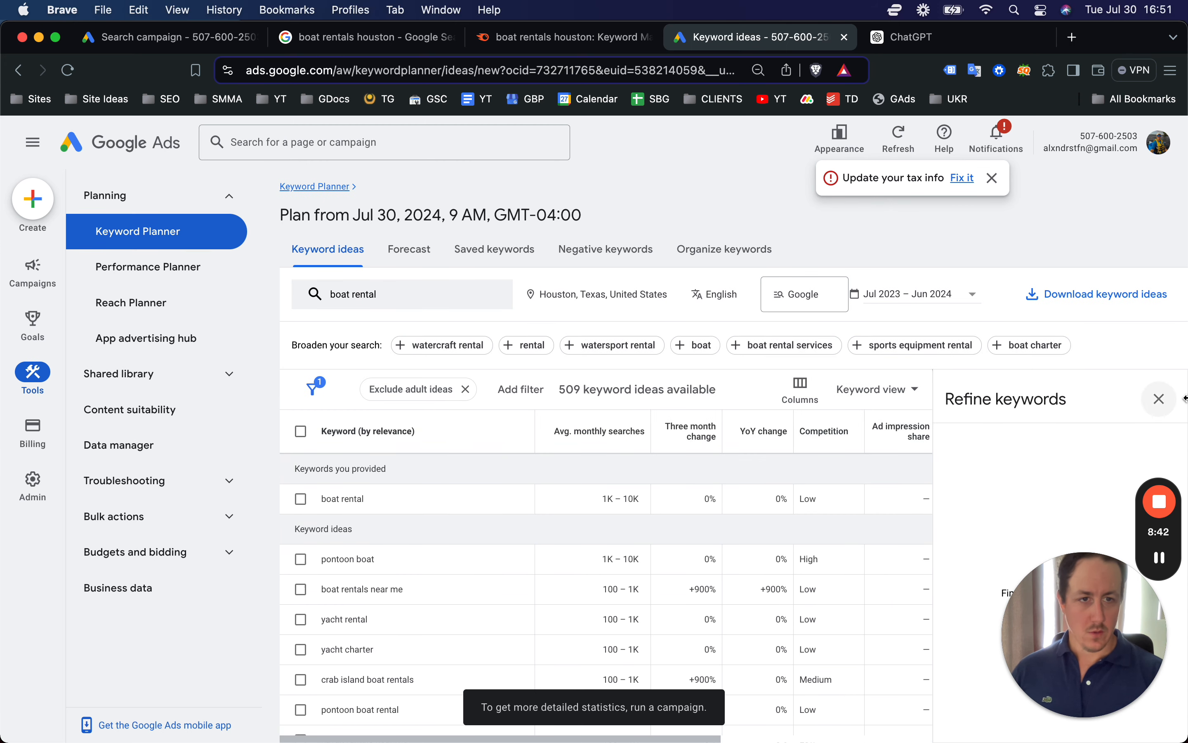
pyautogui.click(1159, 399)
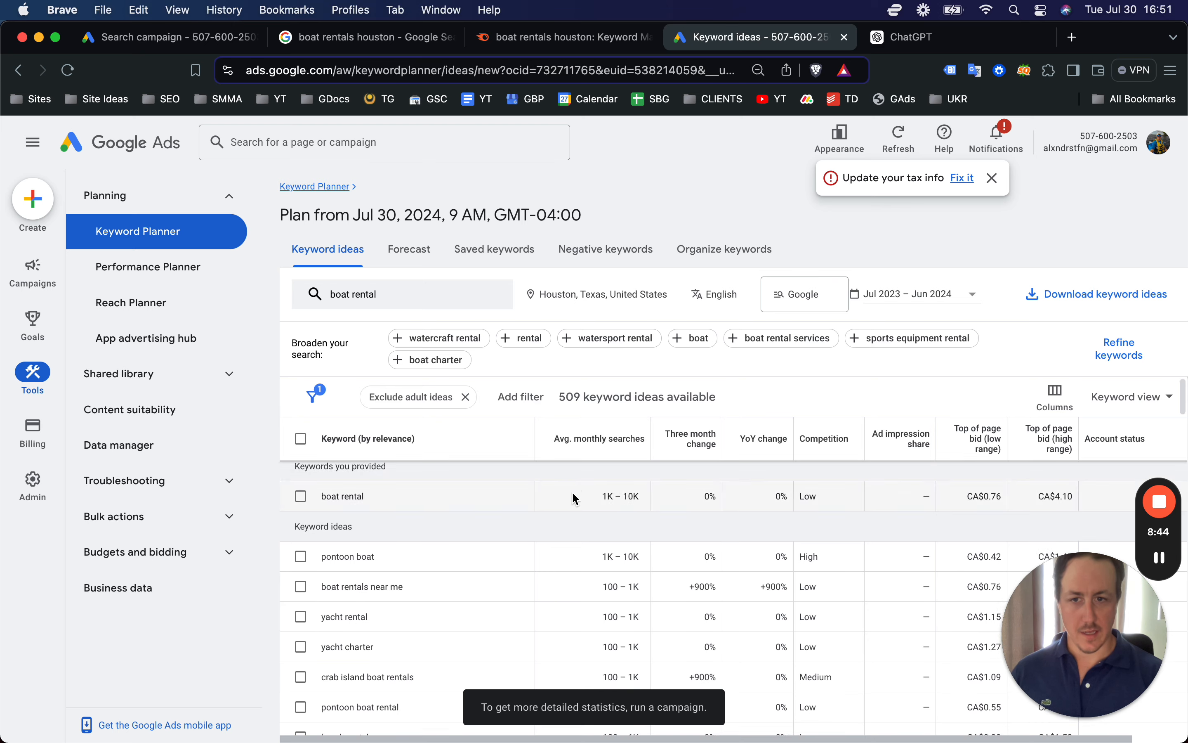
# Step: Examine the boat rental keyword ideas, with their monthly searches, competition and top-of-page bids
pyautogui.scroll(-5, 572, 493)
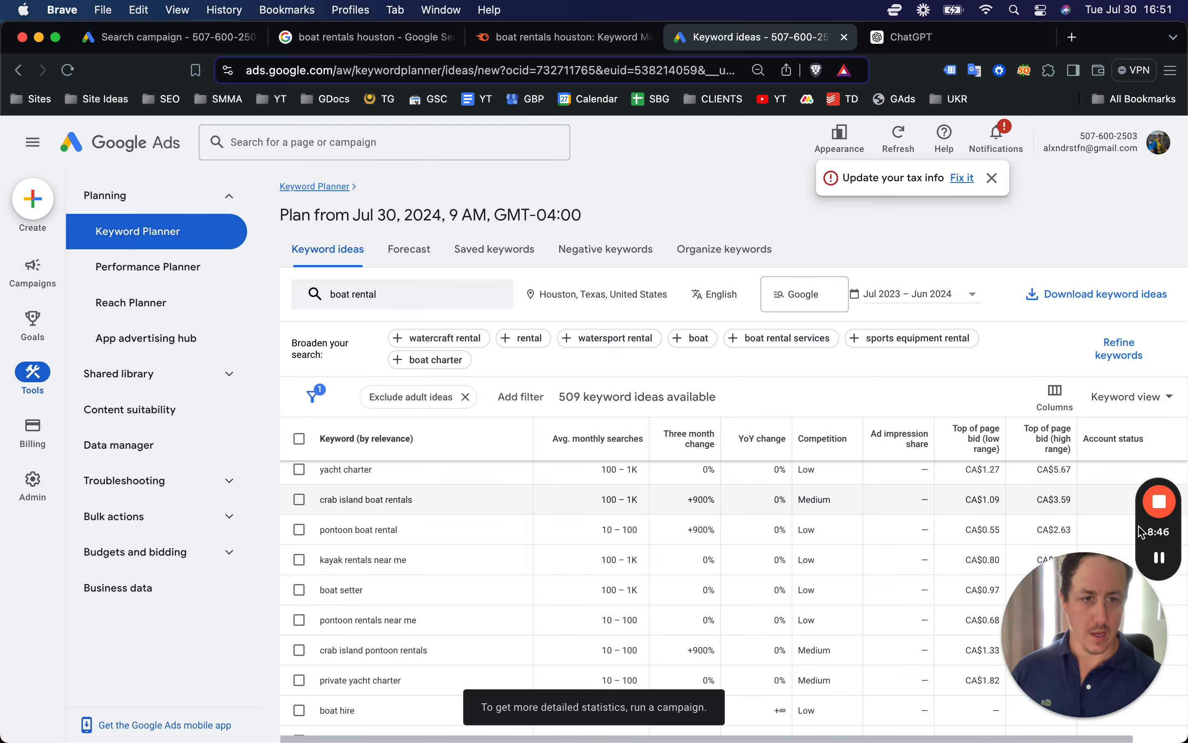
pyautogui.moveTo(1145, 636); pyautogui.dragTo(1148, 250)
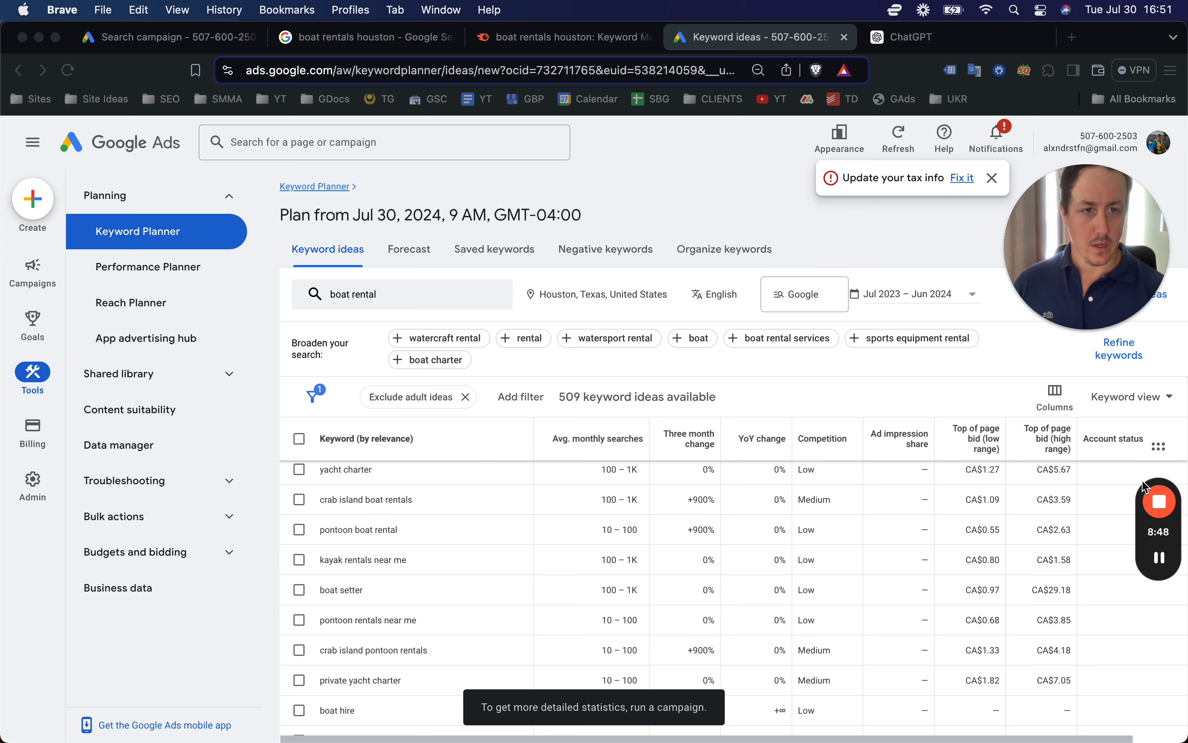
pyautogui.scroll(5, 553, 578)
pyautogui.scroll(-1, 540, 565)
pyautogui.scroll(1, 504, 536)
pyautogui.scroll(-1, 483, 488)
pyautogui.scroll(2, 438, 531)
pyautogui.scroll(-1, 324, 510)
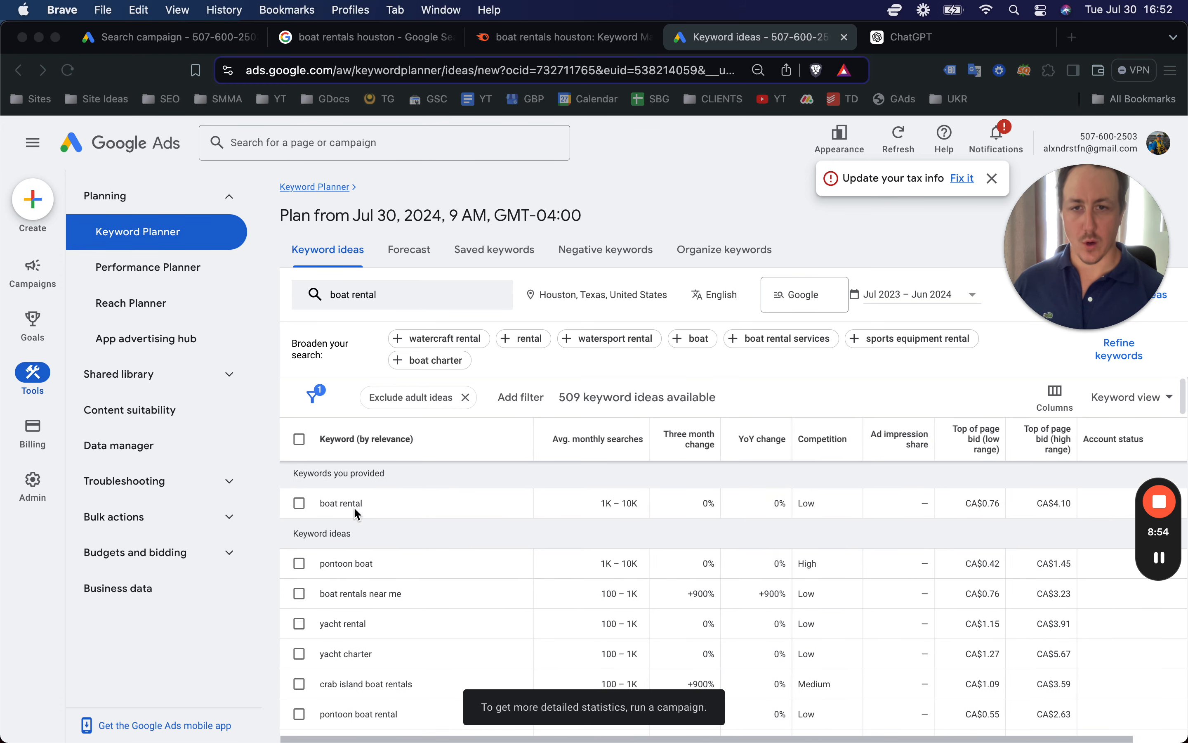
pyautogui.scroll(-4, 364, 541)
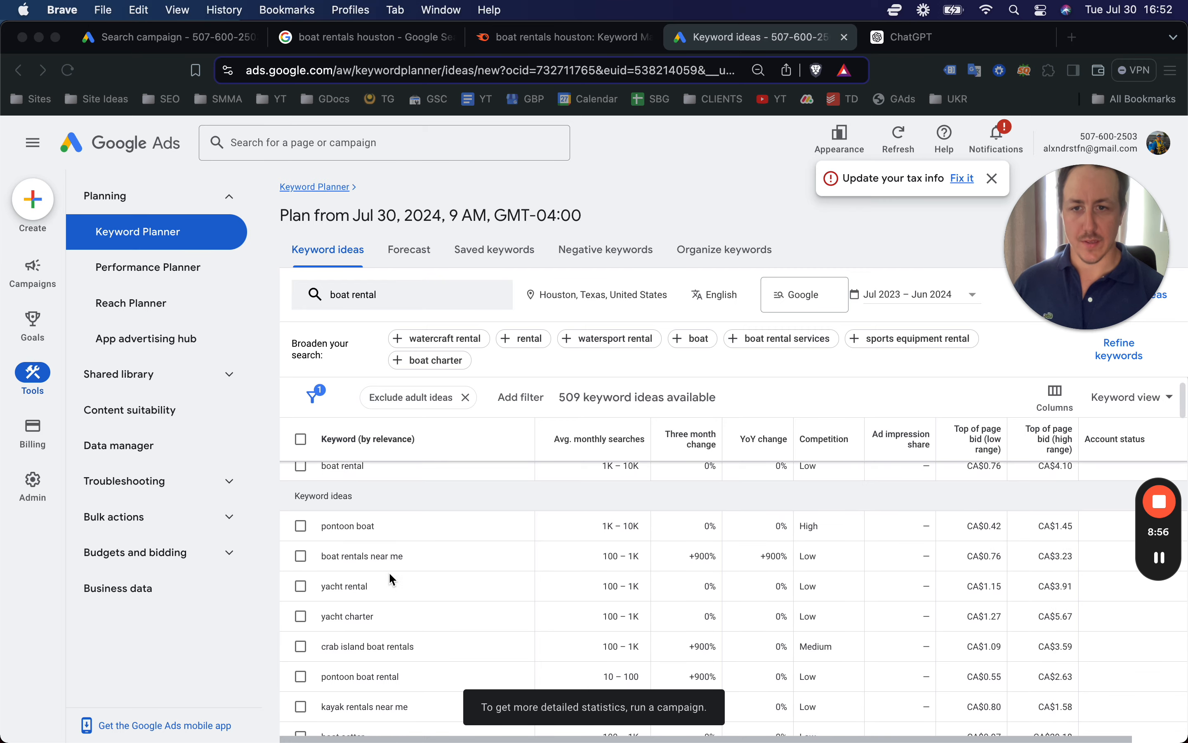
pyautogui.scroll(-7, 383, 574)
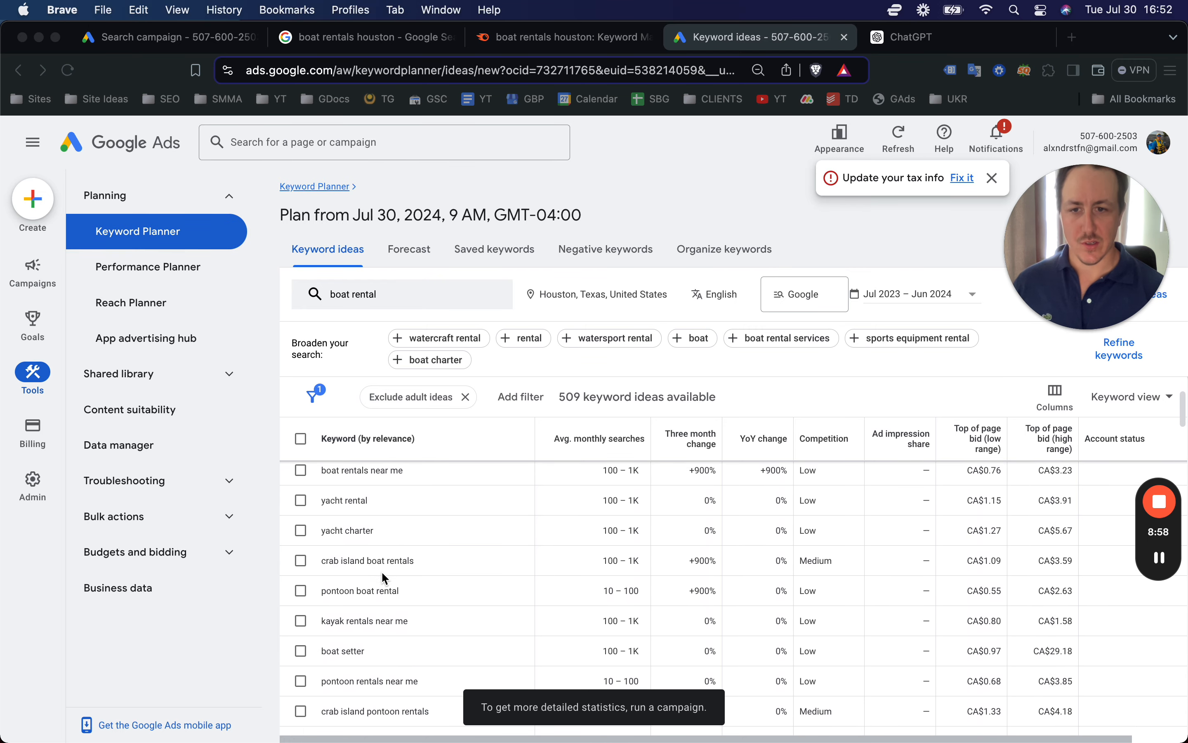
pyautogui.scroll(-3, 386, 588)
pyautogui.scroll(-1, 373, 561)
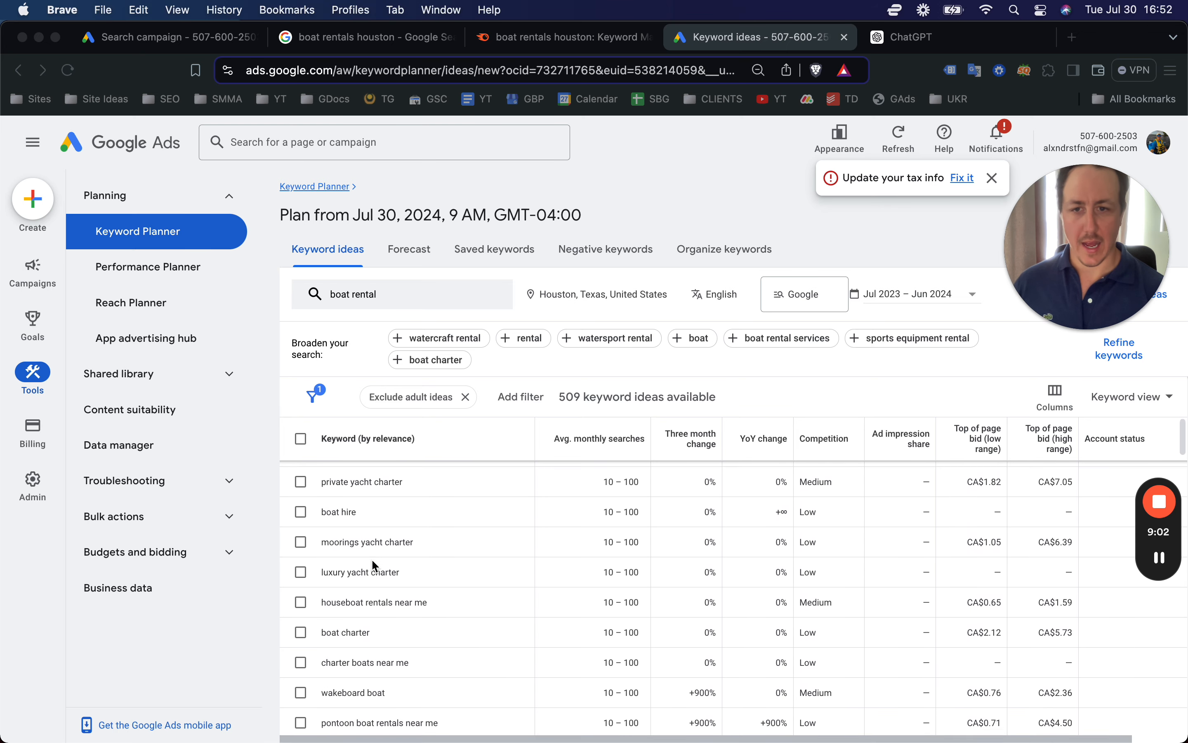
# Step: Add boat hire and boat hire near me to the campaign draft's Boat Rental keywords, checking the Keyword Planner ideas in between
pyautogui.click(215, 44)
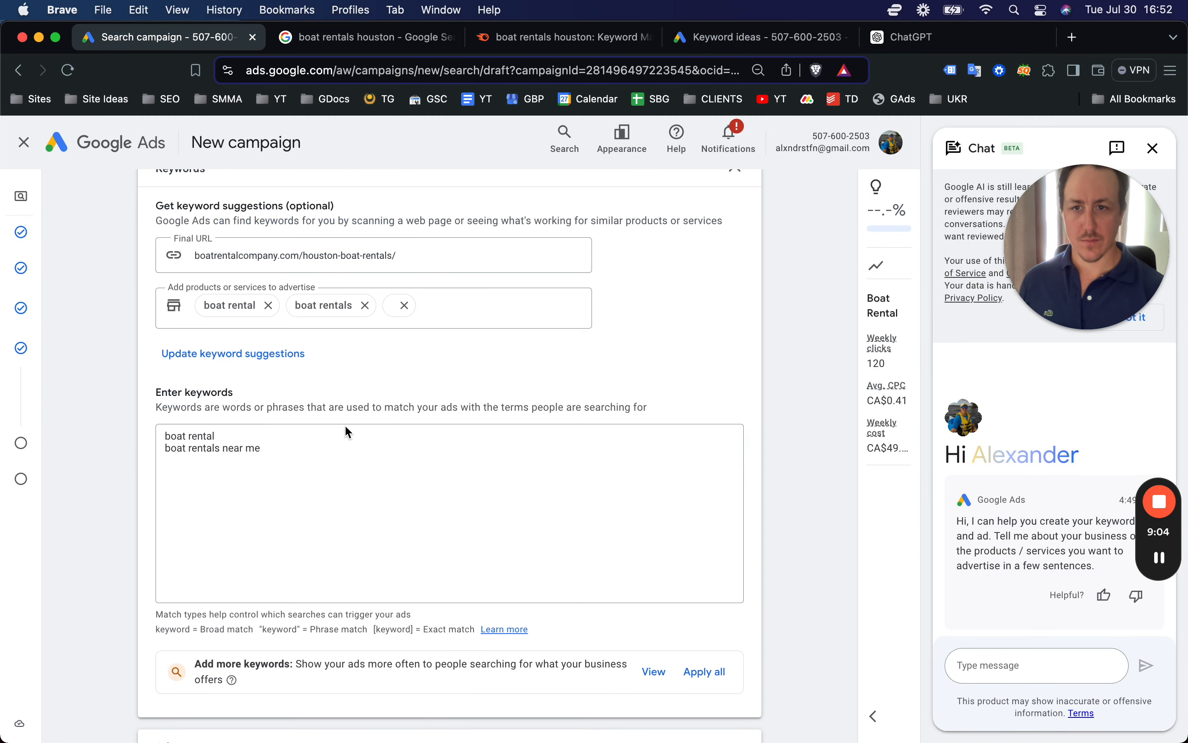
pyautogui.click(313, 497)
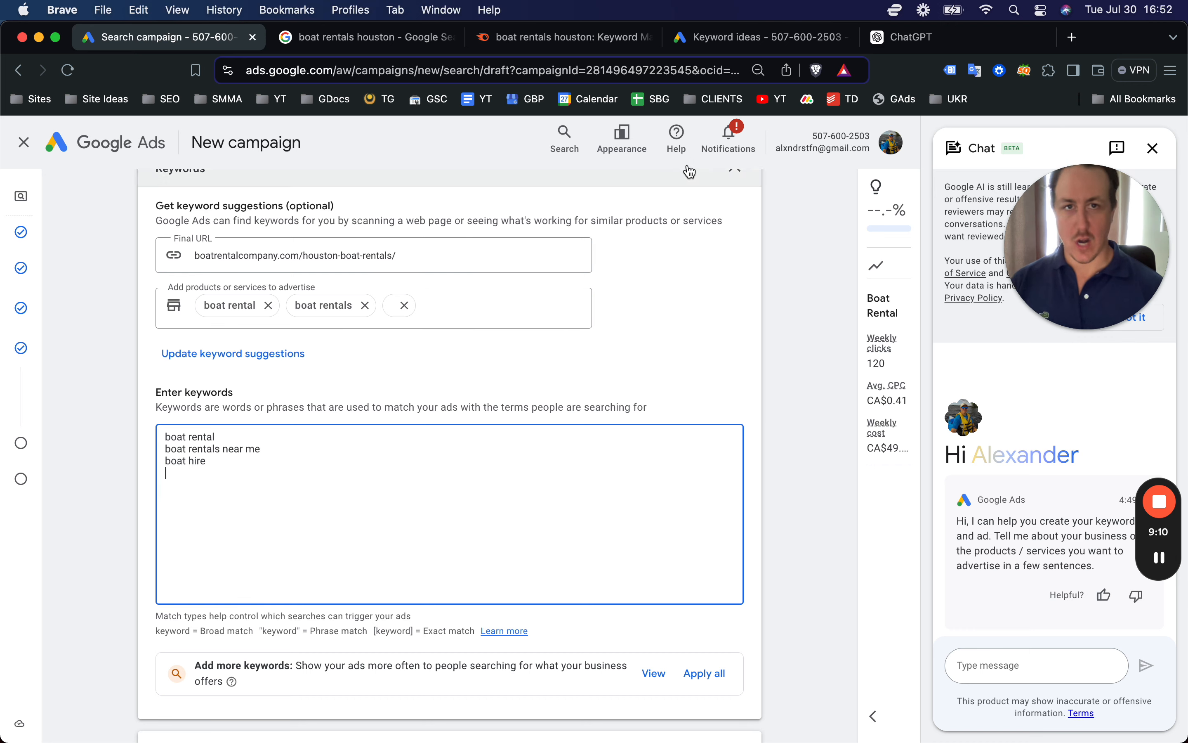
pyautogui.click(775, 42)
pyautogui.scroll(-5, 359, 612)
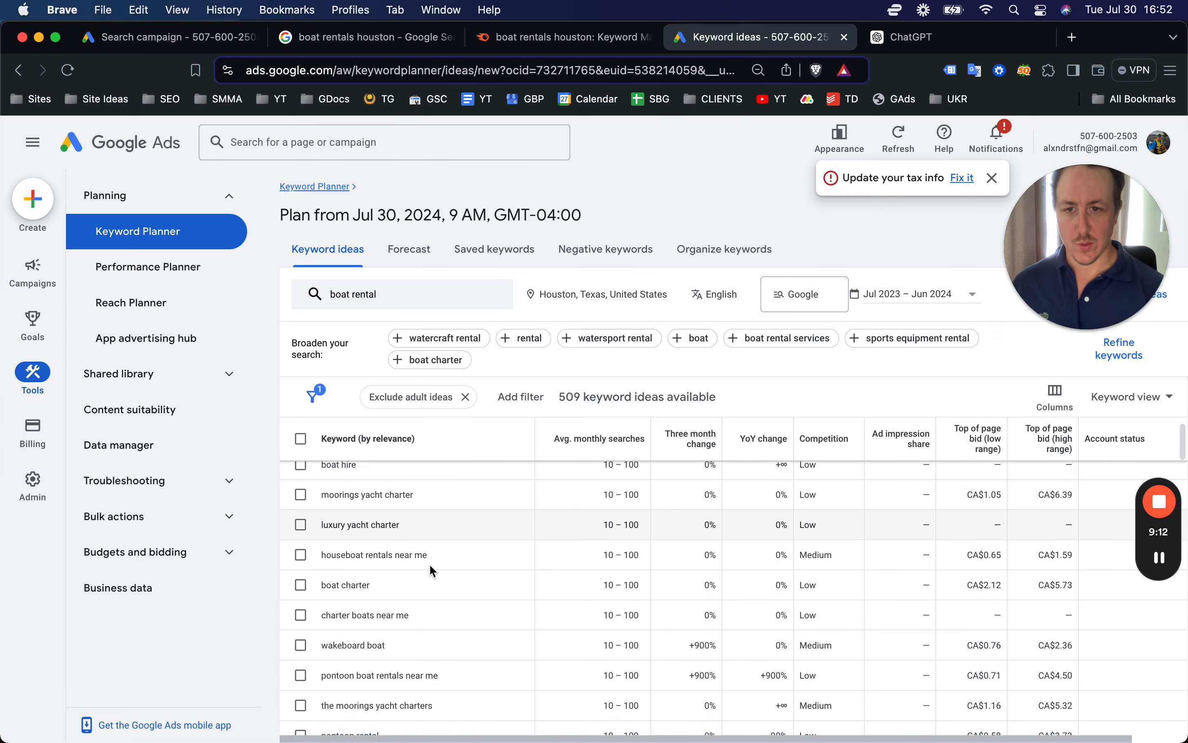
pyautogui.scroll(-3, 360, 612)
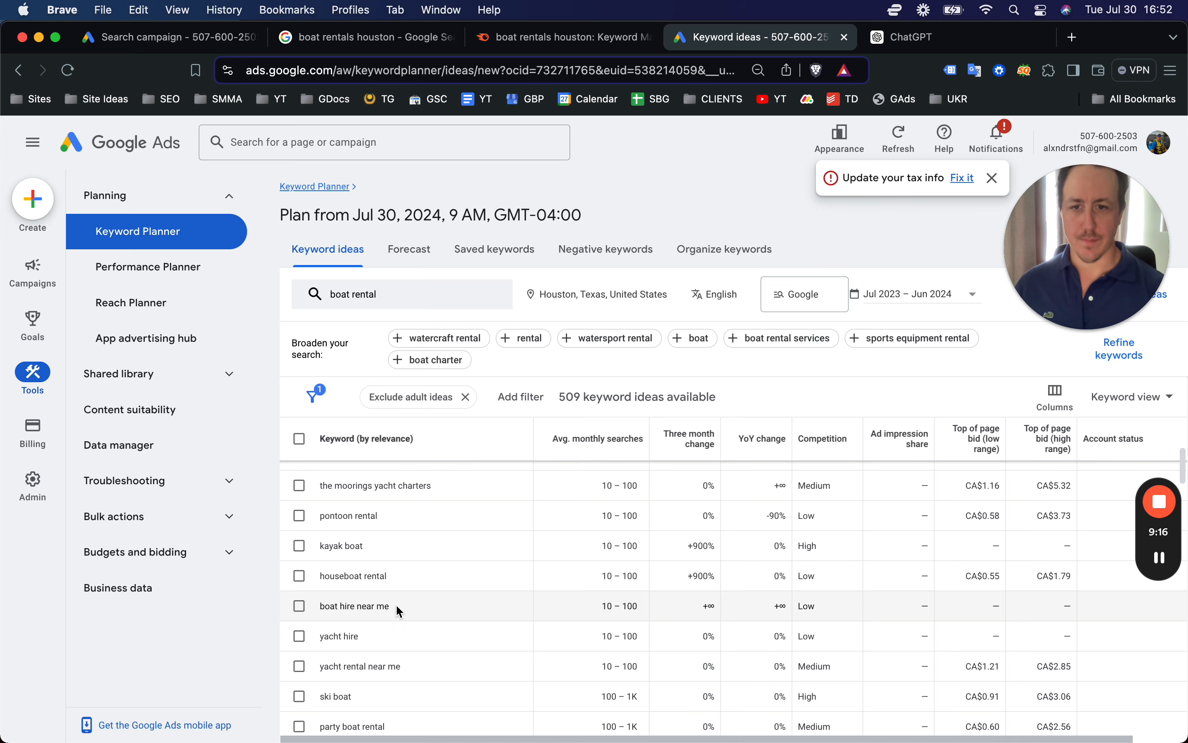
pyautogui.moveTo(396, 605); pyautogui.dragTo(317, 606)
pyautogui.press('super+c')
pyautogui.click(168, 37)
pyautogui.press('super+v')
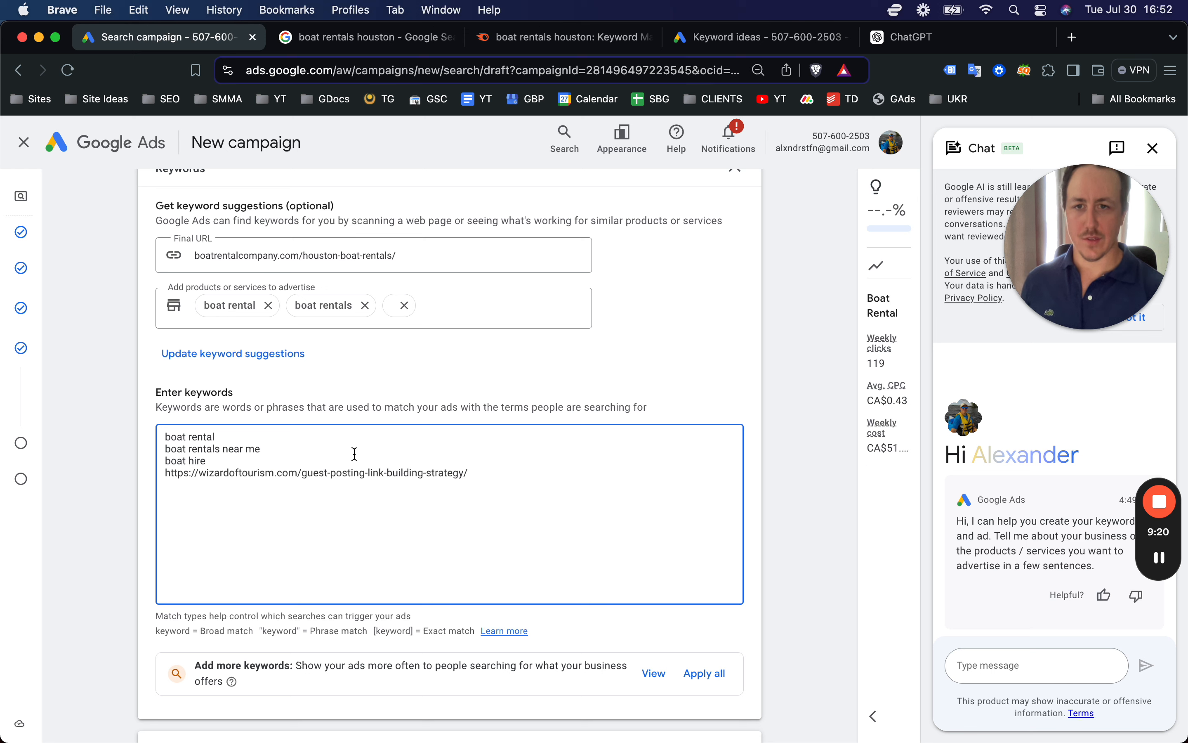
pyautogui.press('super+z')
pyautogui.write('boat hire near me')
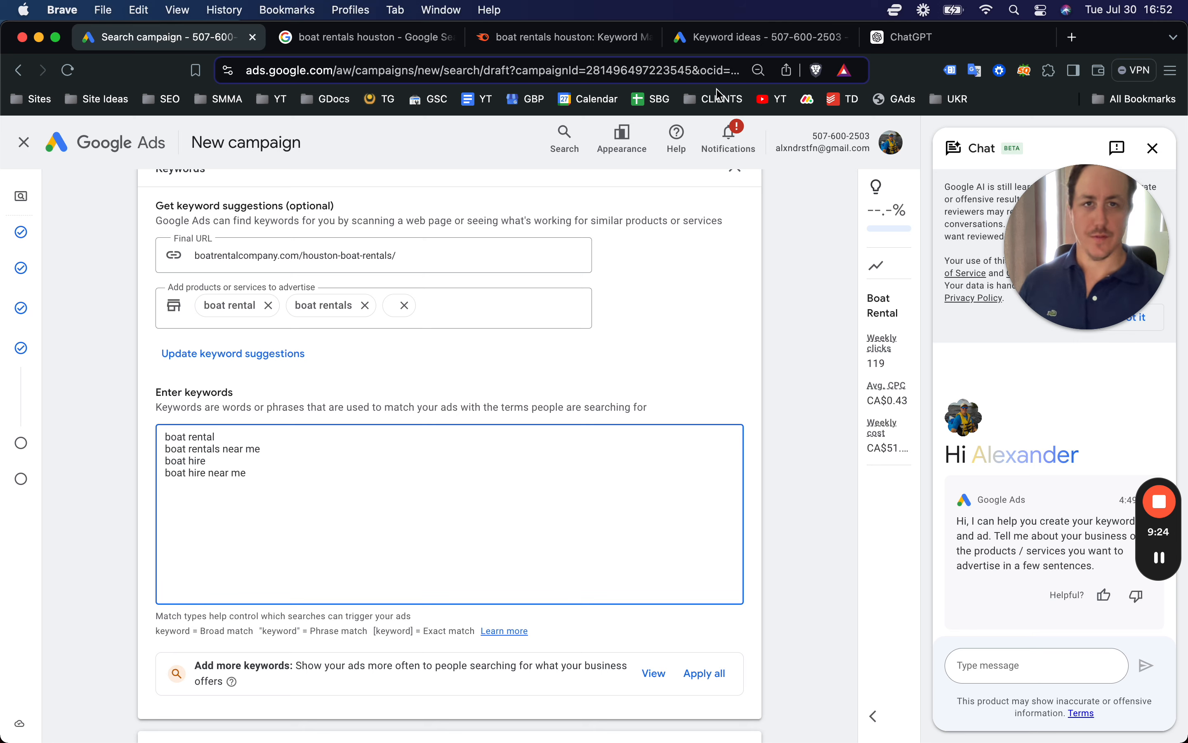
# Step: Copy cheap boat rentals near me from the Keyword Planner ideas into the Boat Rental ad group's keyword list
pyautogui.click(753, 37)
pyautogui.scroll(-3, 470, 573)
pyautogui.scroll(-5, 470, 573)
pyautogui.scroll(-6, 376, 627)
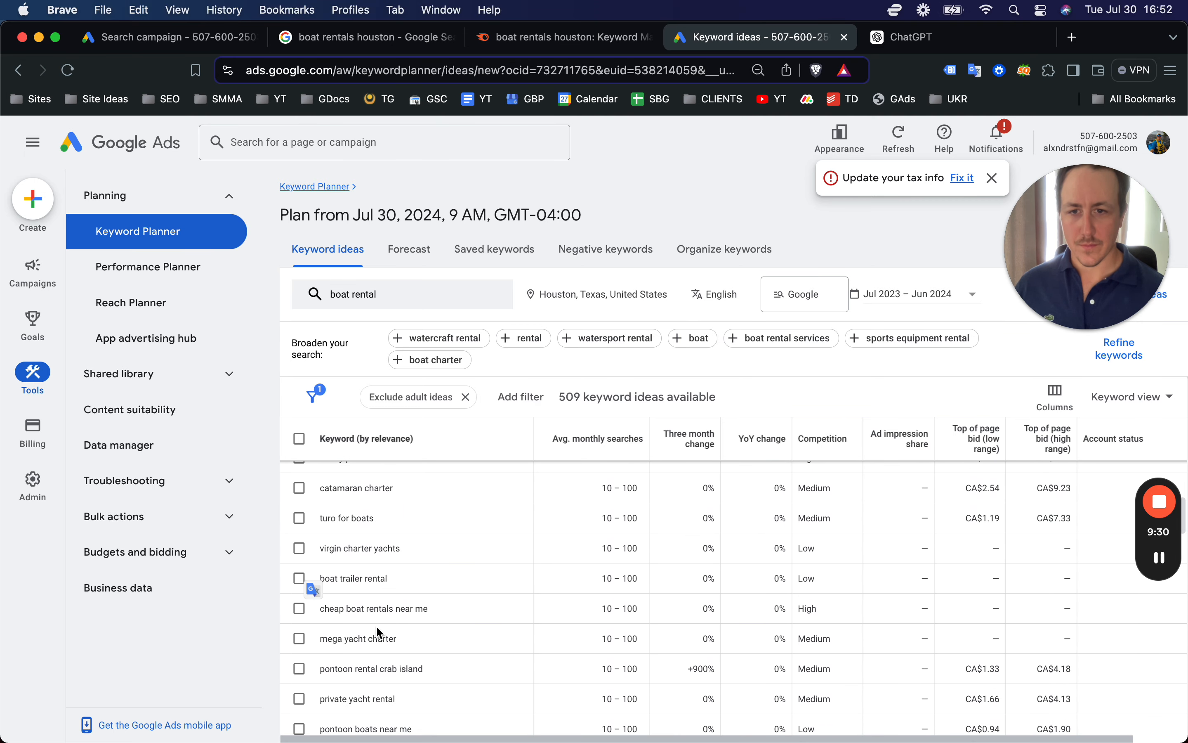
pyautogui.moveTo(429, 611); pyautogui.dragTo(314, 608)
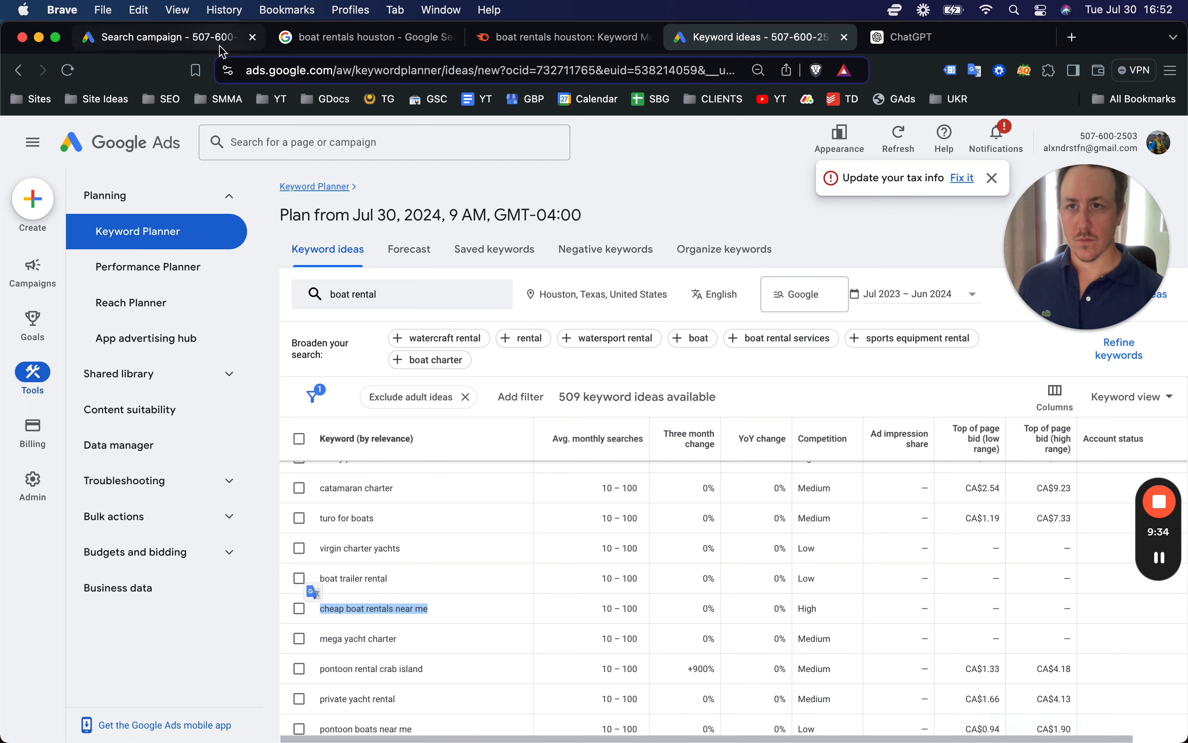
pyautogui.click(167, 37)
pyautogui.press('super+v')
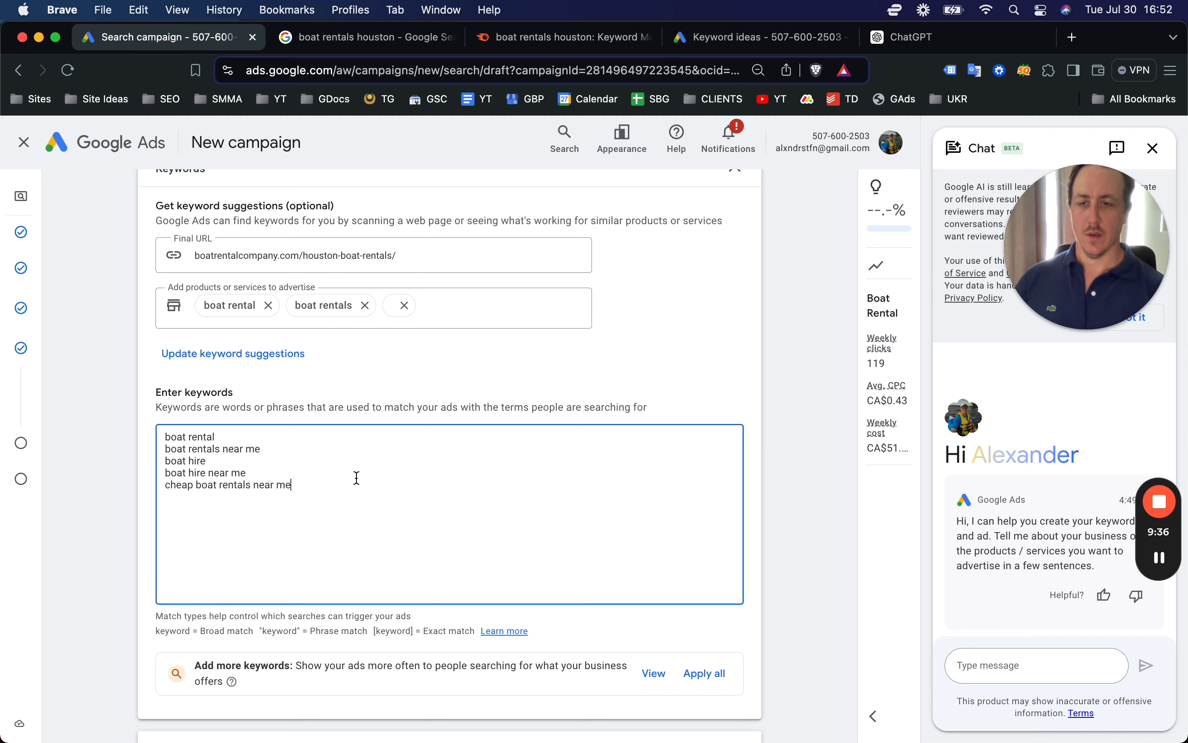
pyautogui.scroll(-3, 357, 478)
pyautogui.scroll(6, 322, 334)
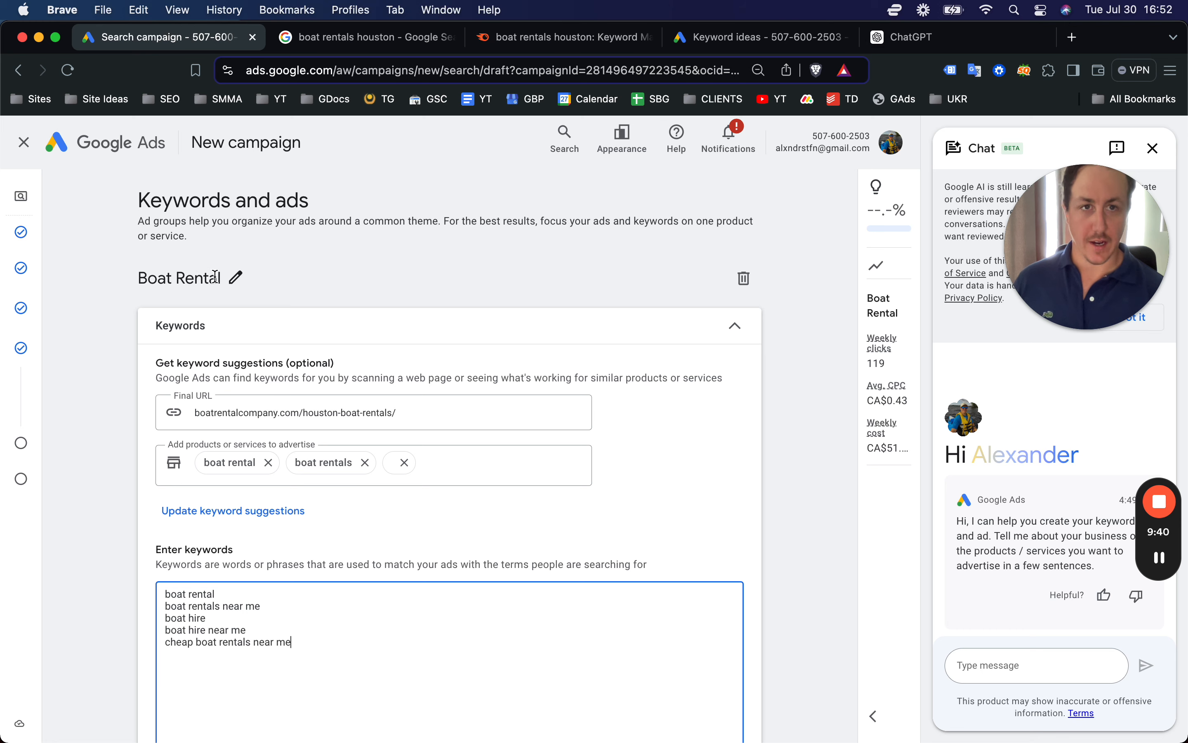
pyautogui.scroll(-1, 214, 277)
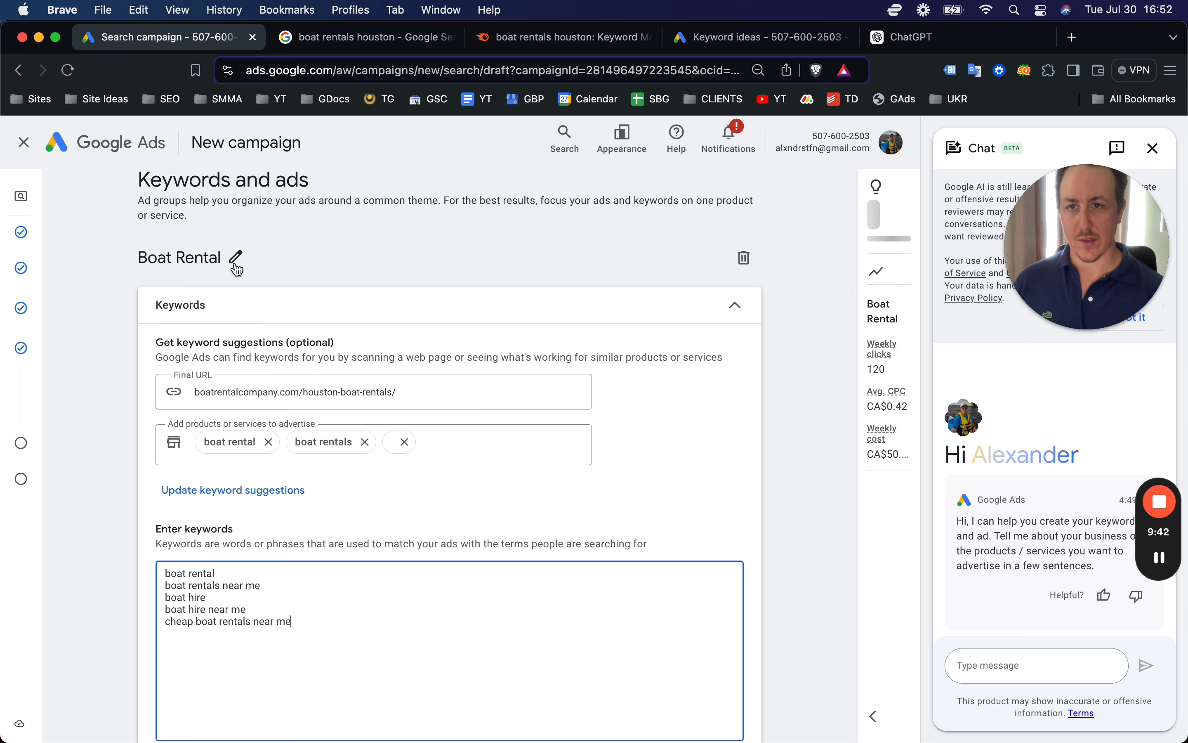
# Step: Copy boatrentalcompany.com/houston-boat-rentals/ from the keyword suggestions section into the ad's Final URL
pyautogui.scroll(-5, 237, 269)
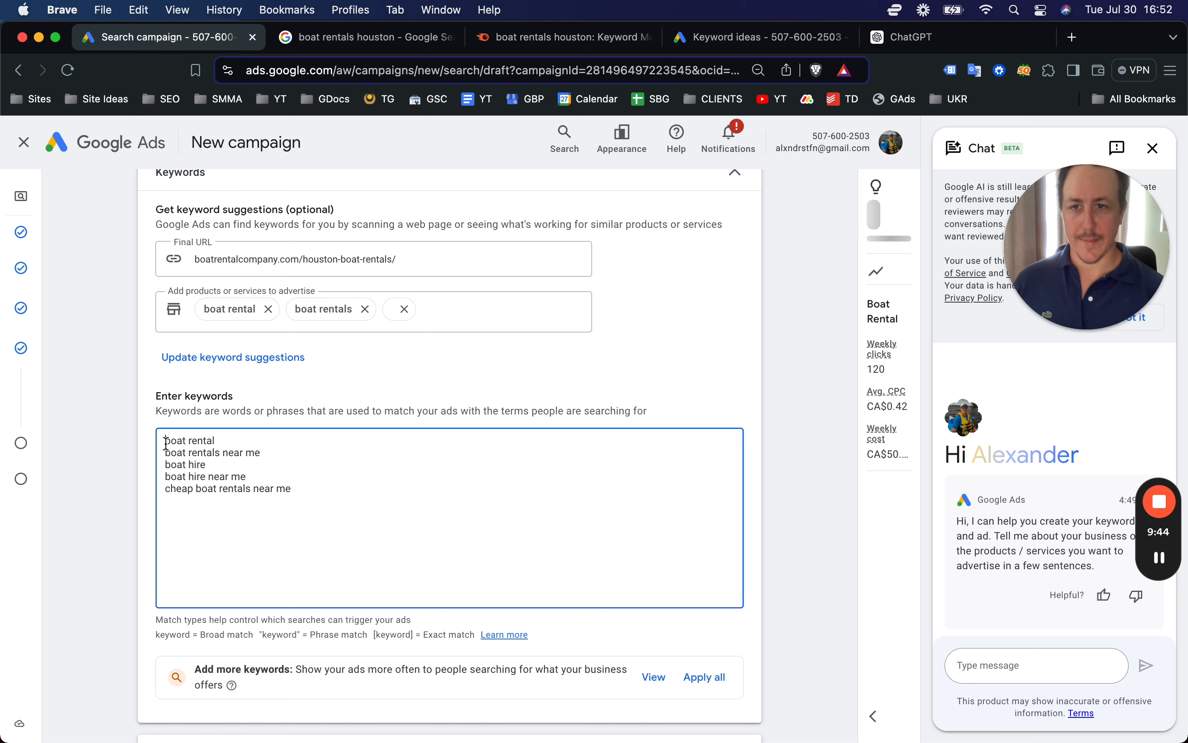
pyautogui.click(166, 443)
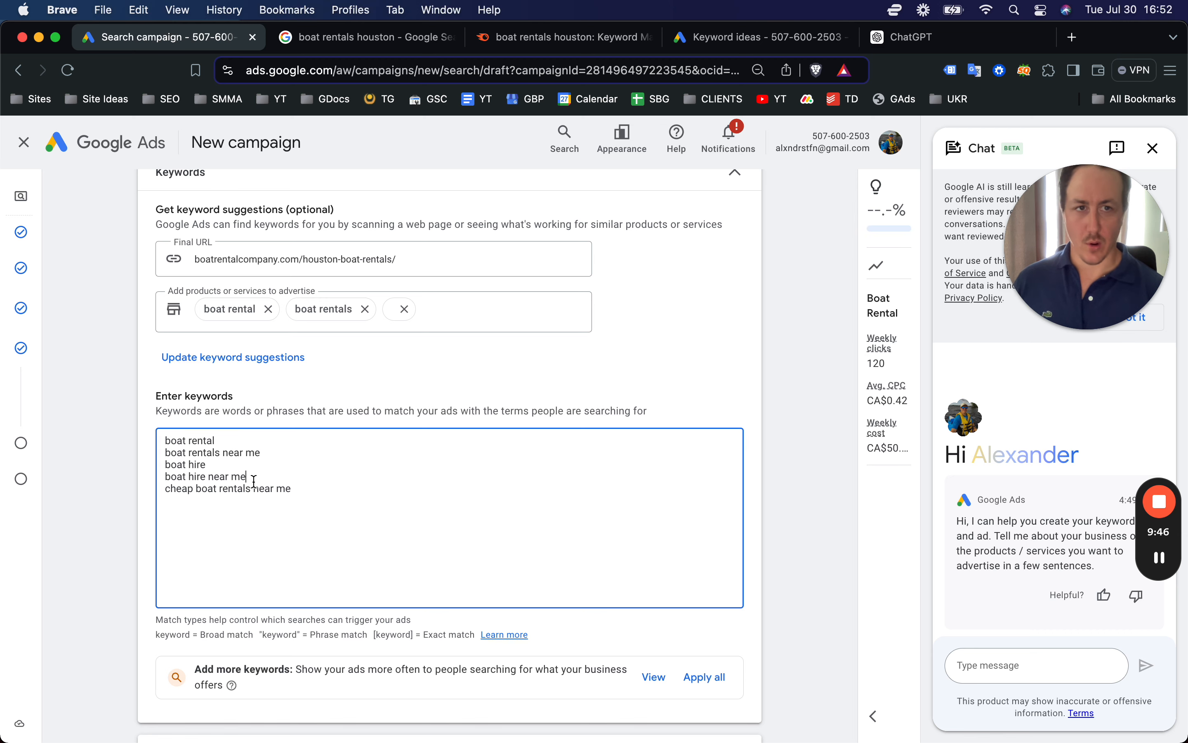
pyautogui.scroll(-20, 254, 481)
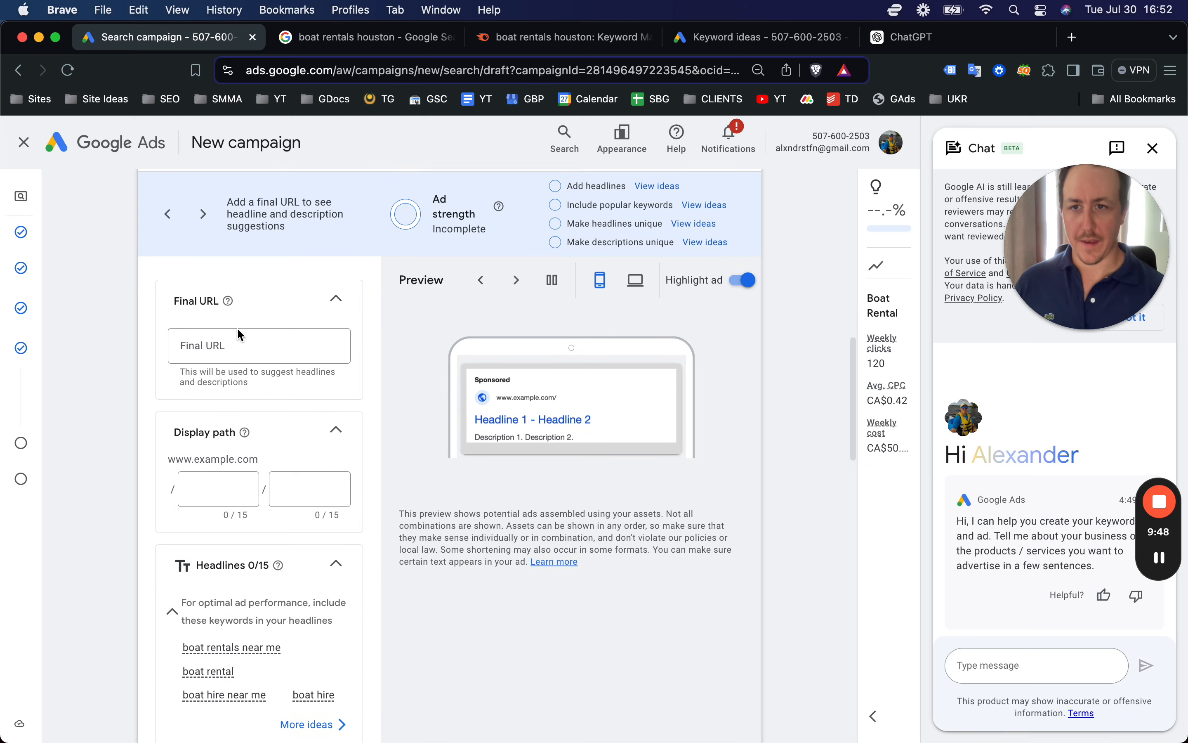
pyautogui.click(241, 336)
pyautogui.scroll(20, 245, 334)
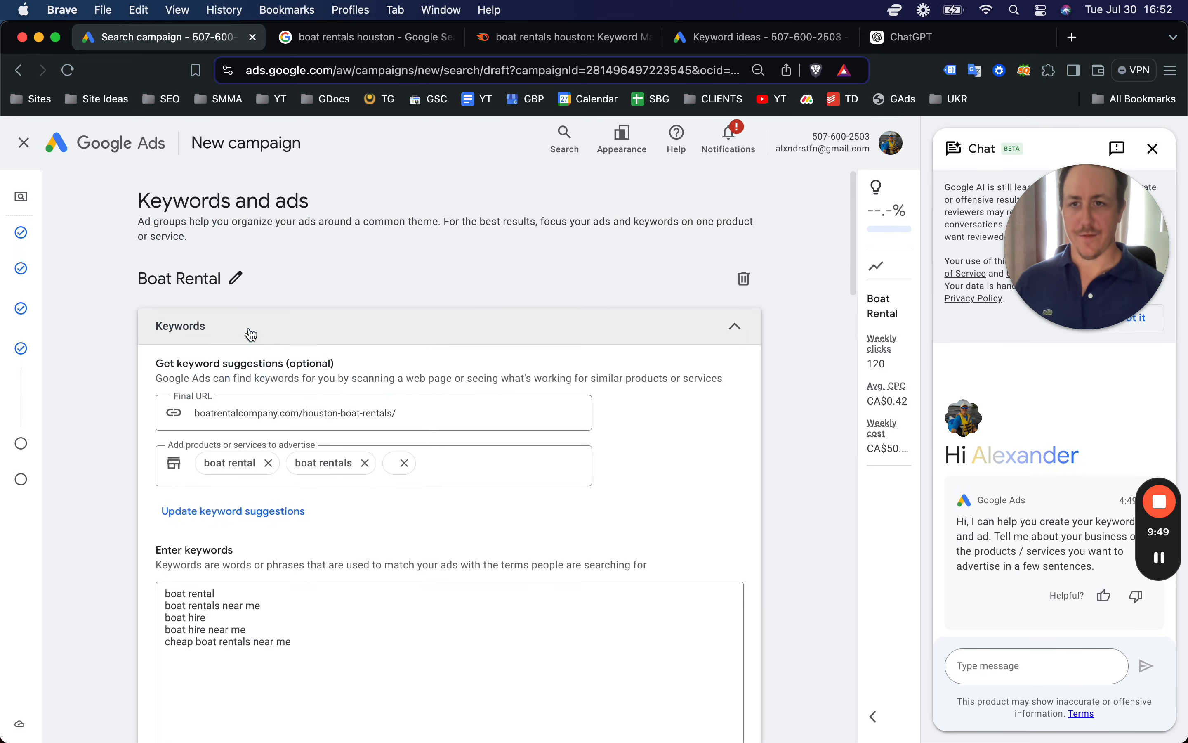
pyautogui.tripleClick(271, 412)
pyautogui.click(829, 466)
pyautogui.scroll(-20, 609, 435)
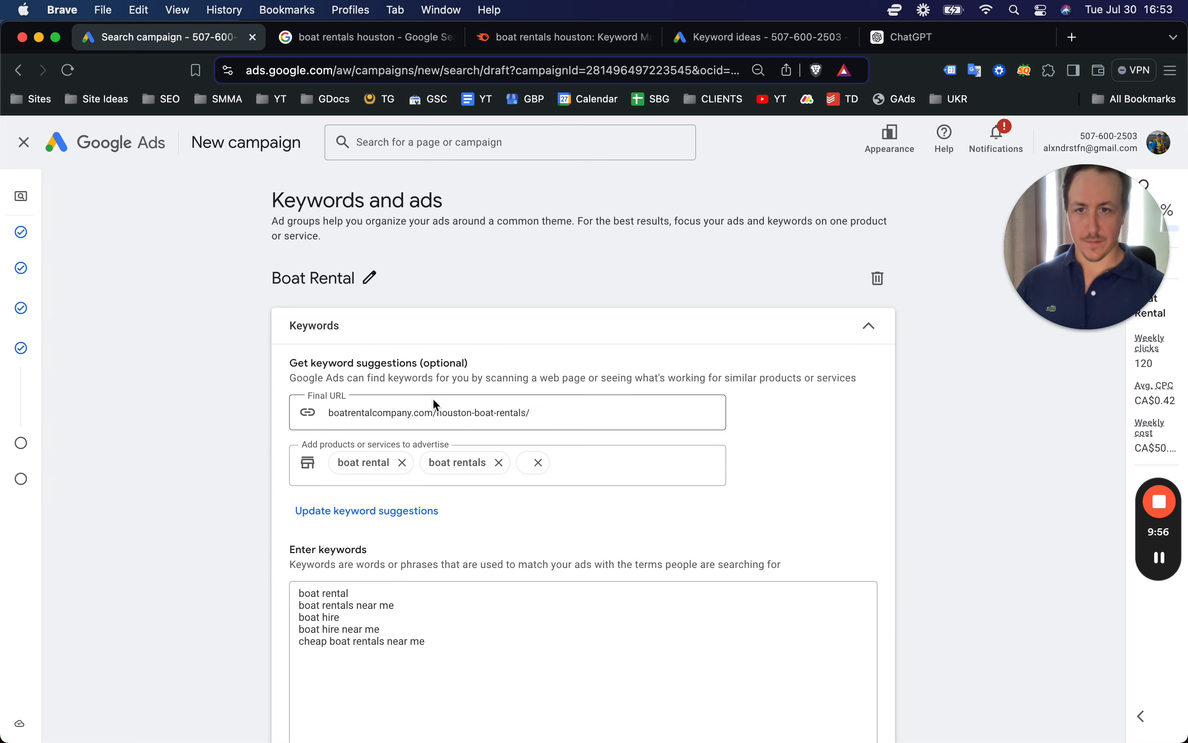
pyautogui.scroll(-15, 427, 427)
pyautogui.click(358, 439)
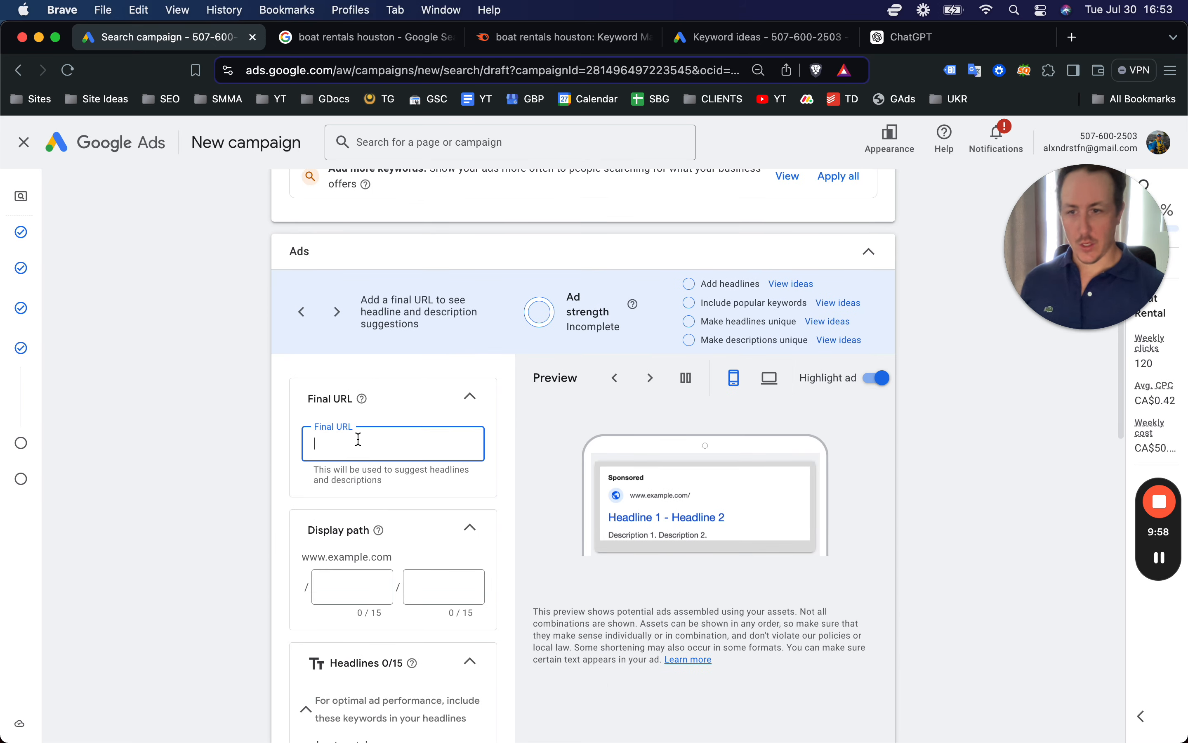
pyautogui.press('super+v')
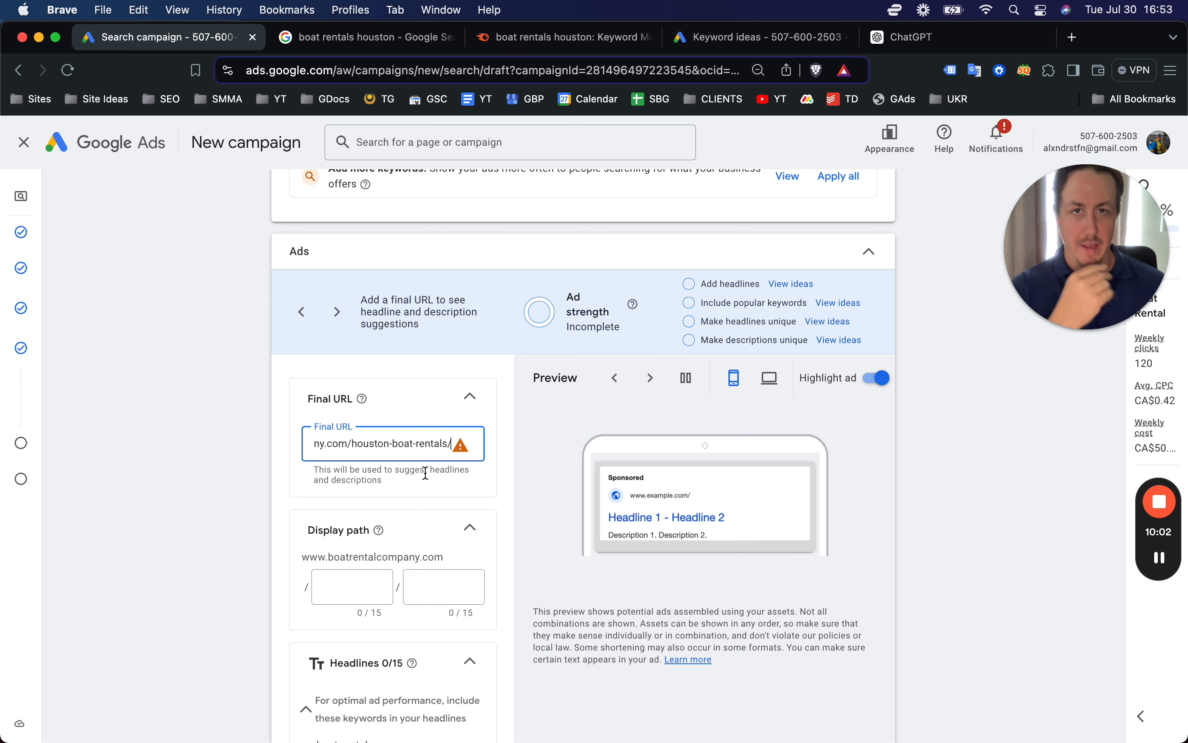
# Step: Open the sponsored Boatsetter result for boat rentals houston in a new tab and examine its Houston landing page
pyautogui.click(392, 39)
pyautogui.scroll(-2, 416, 246)
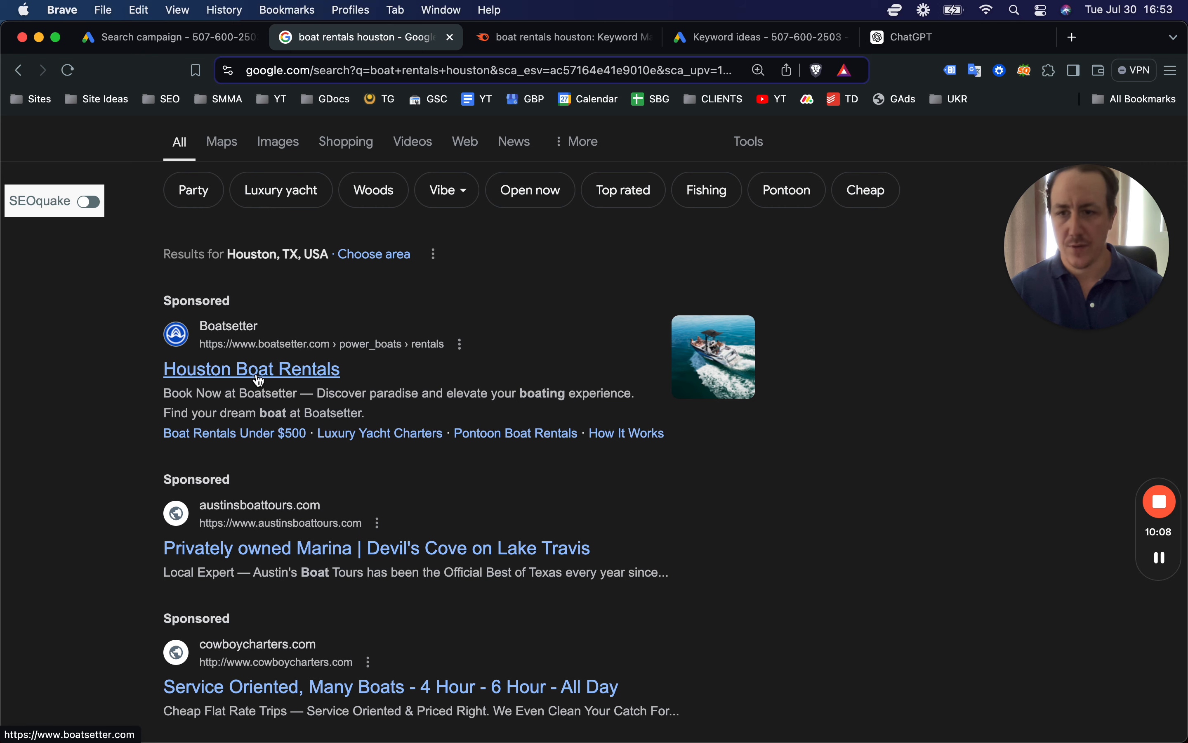
pyautogui.rightClick(258, 381)
pyautogui.click(275, 379)
pyautogui.scroll(-3, 418, 343)
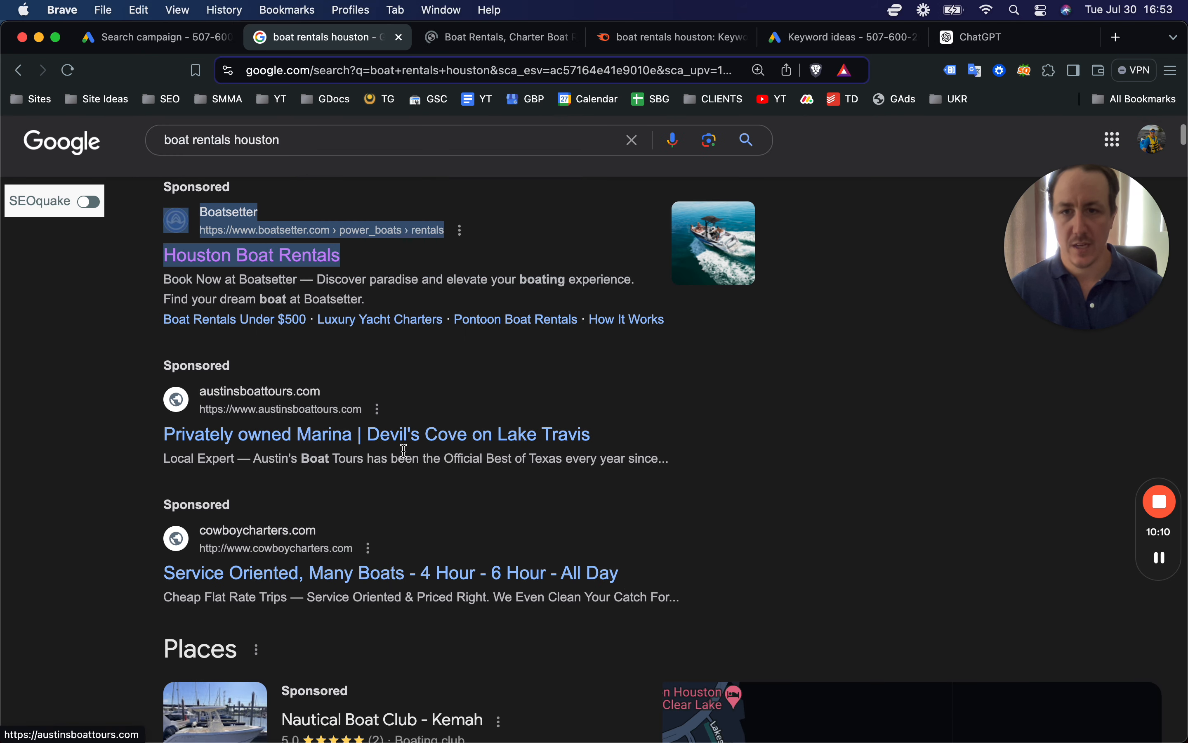
pyautogui.click(483, 44)
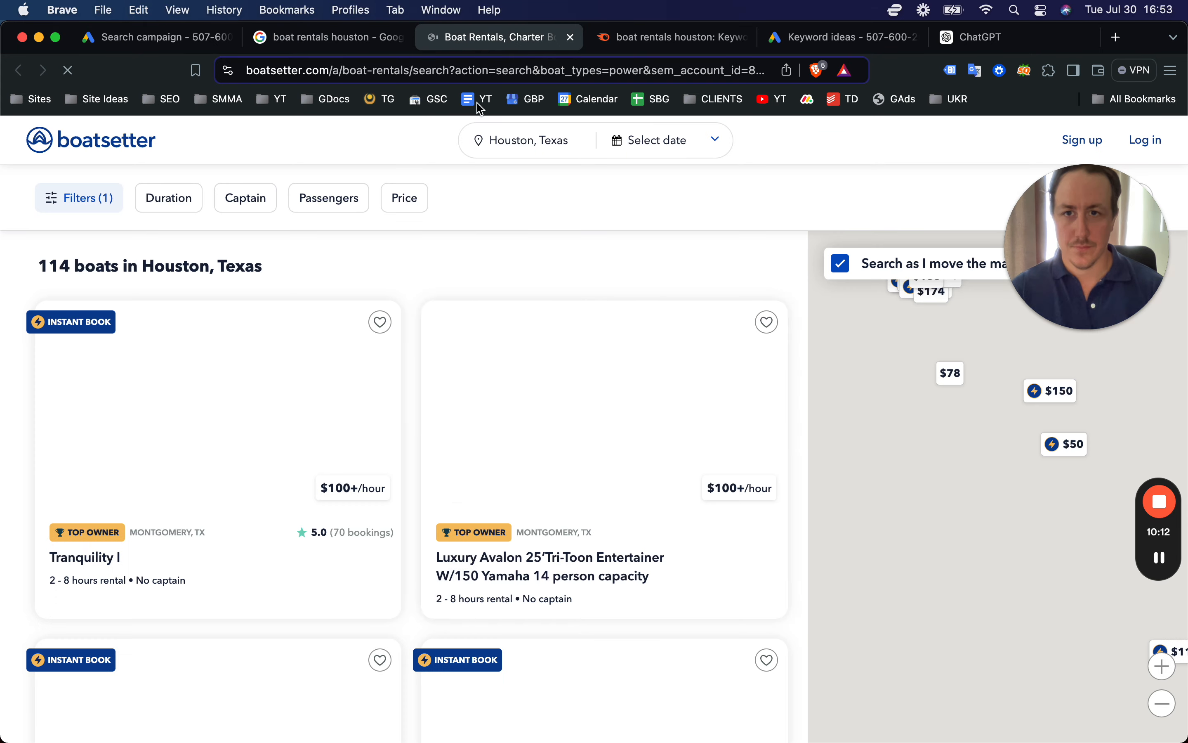
pyautogui.scroll(-1, 302, 235)
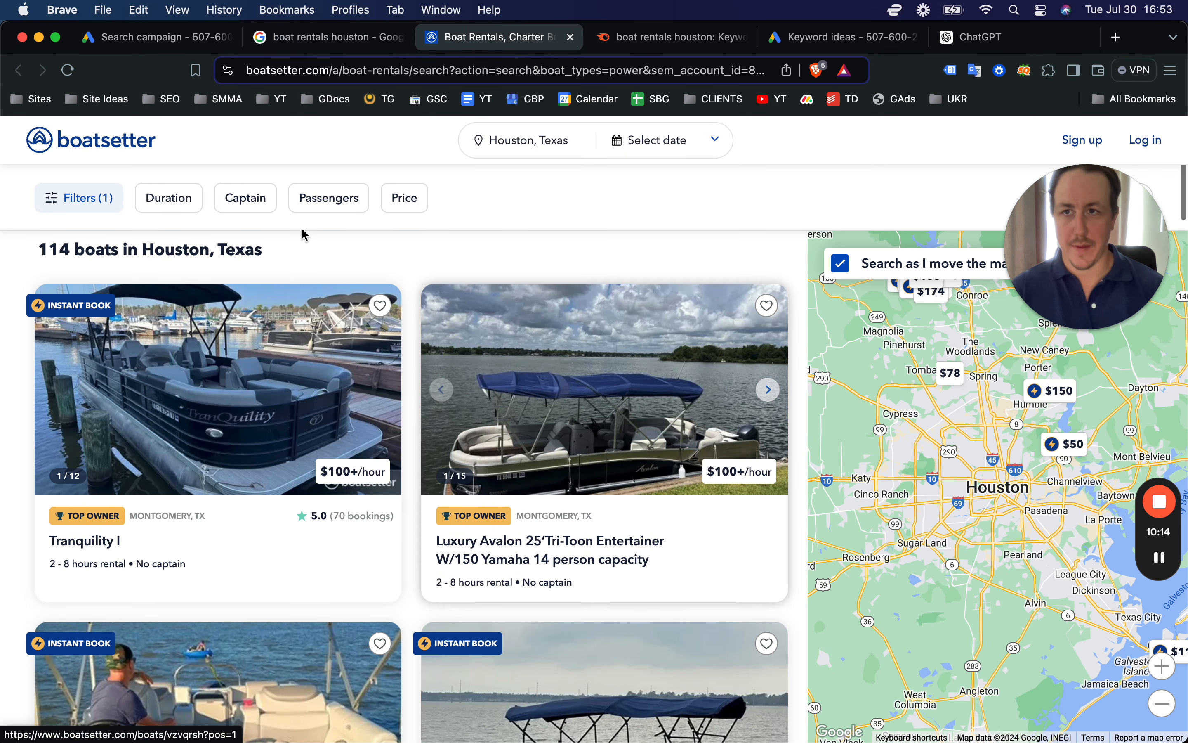
pyautogui.scroll(-5, 364, 430)
pyautogui.scroll(-20, 364, 430)
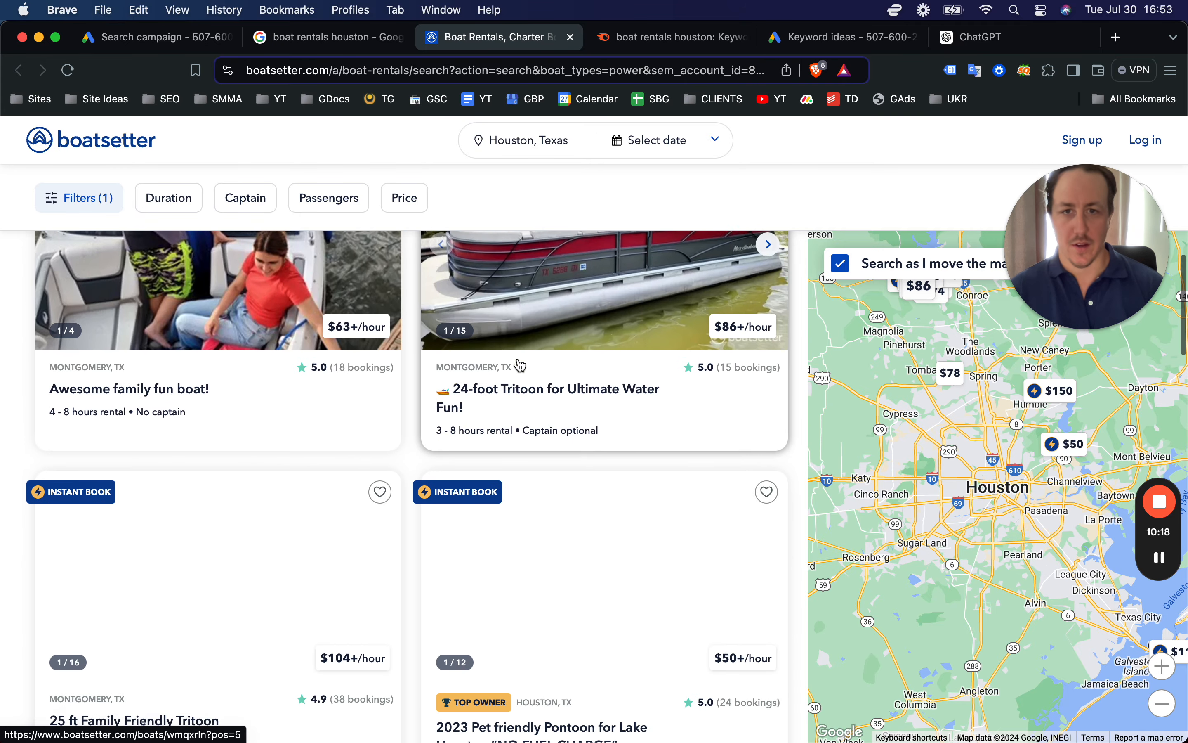
pyautogui.scroll(-15, 520, 366)
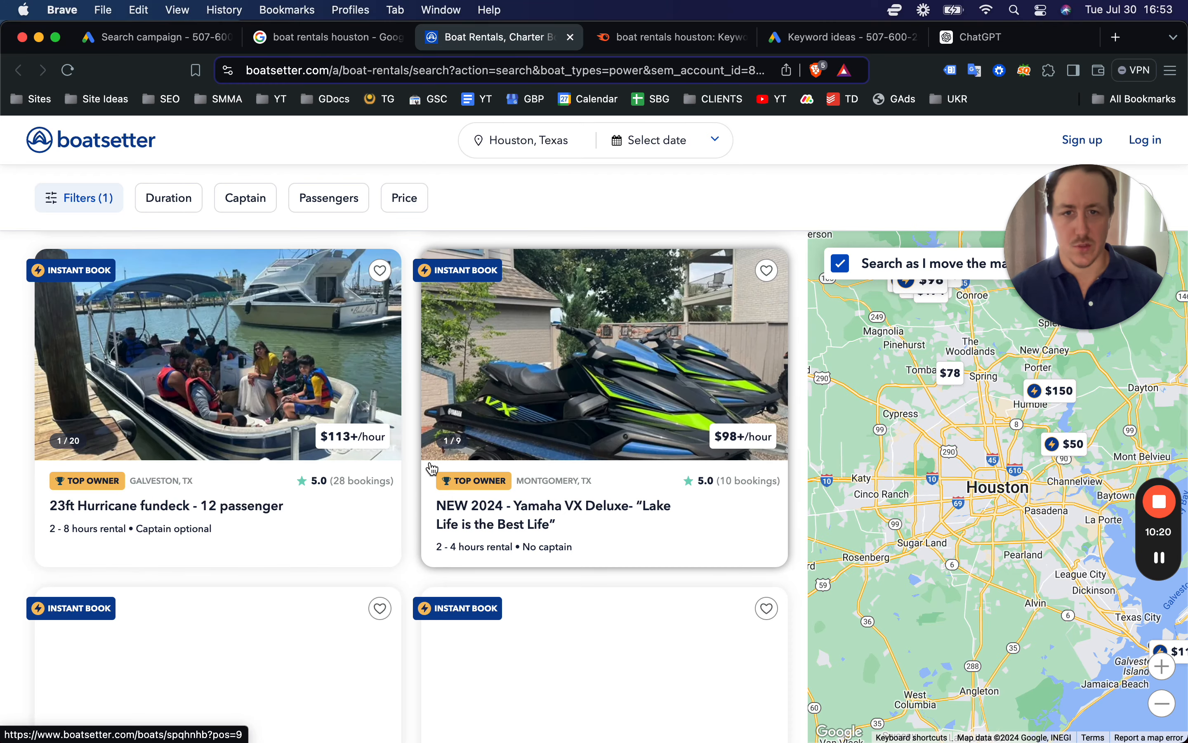
pyautogui.scroll(20, 393, 354)
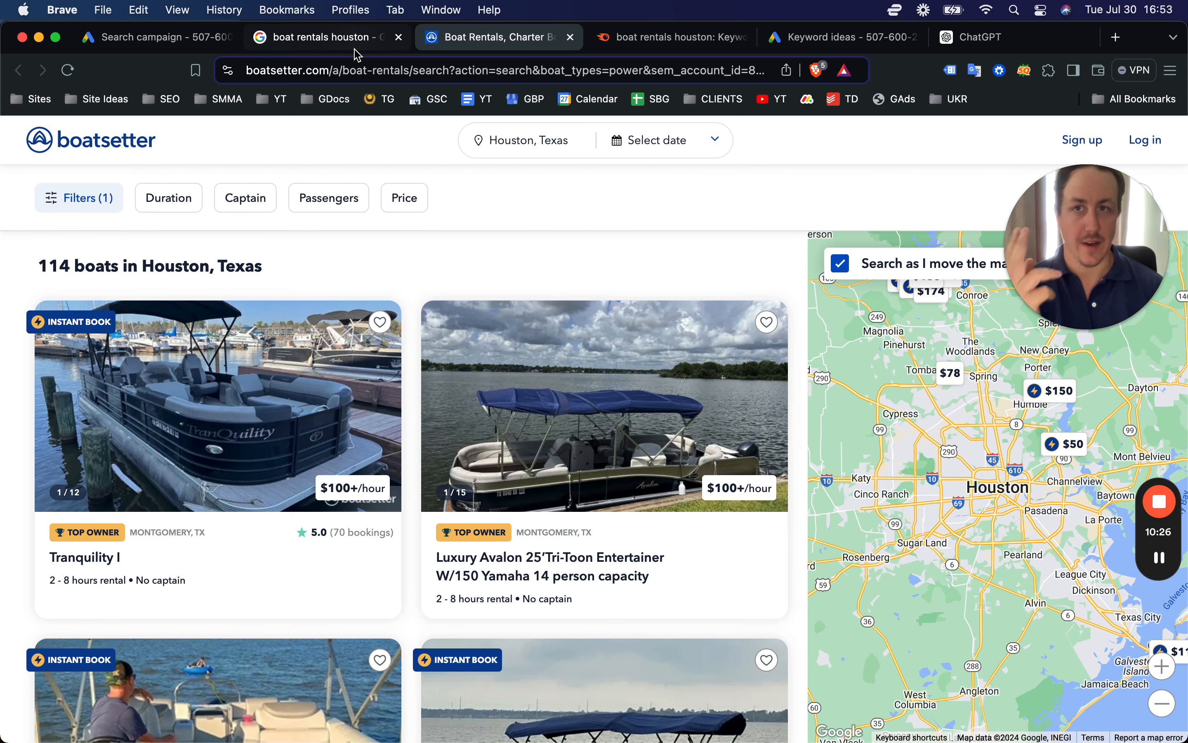
pyautogui.click(339, 36)
pyautogui.rightClick(393, 570)
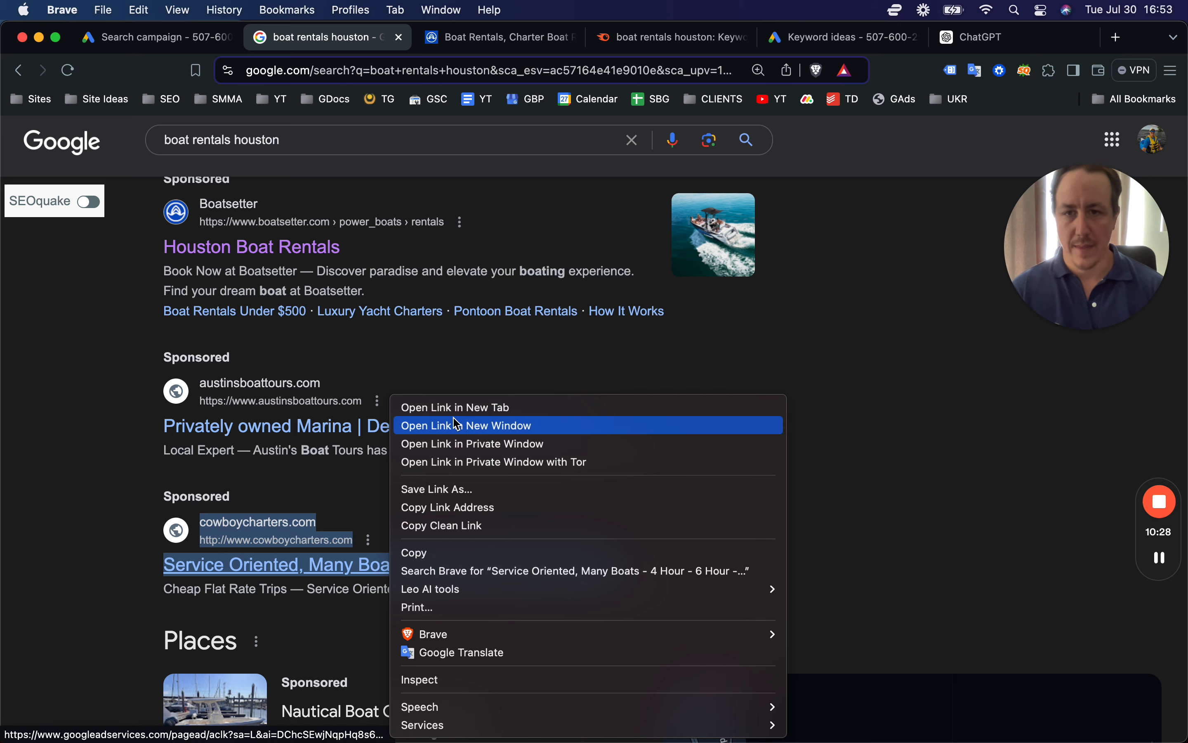
pyautogui.click(459, 407)
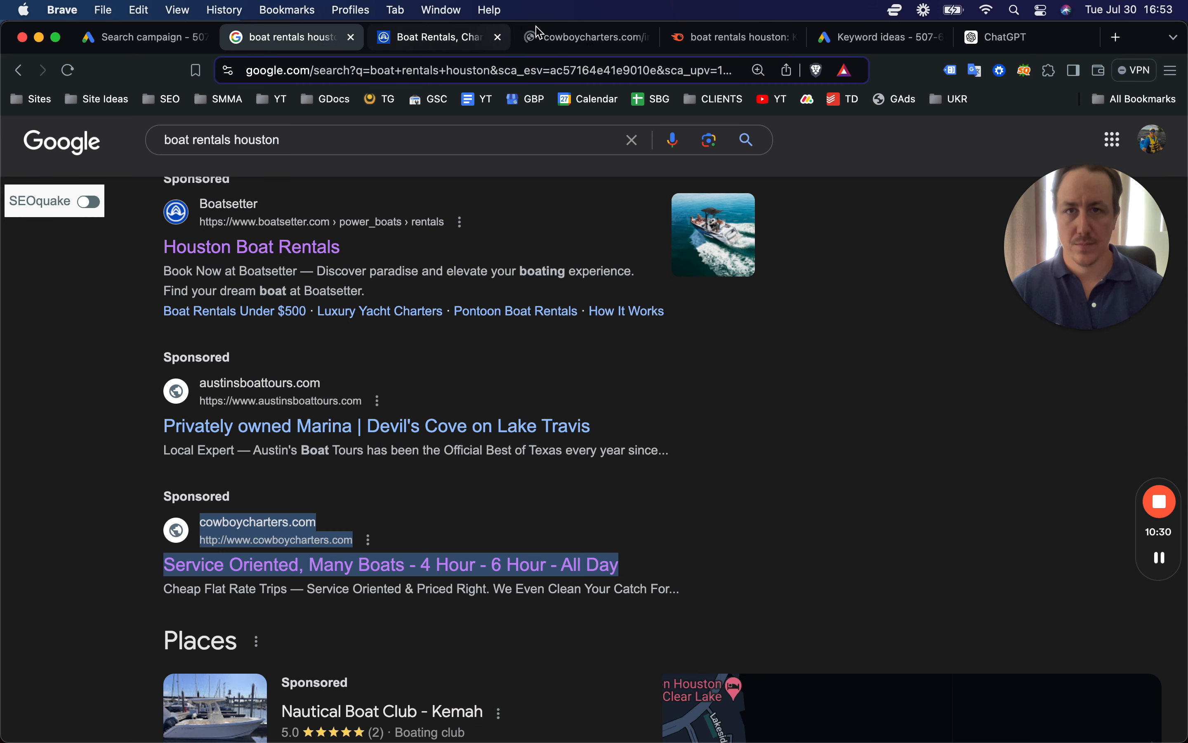
pyautogui.click(628, 41)
pyautogui.click(645, 37)
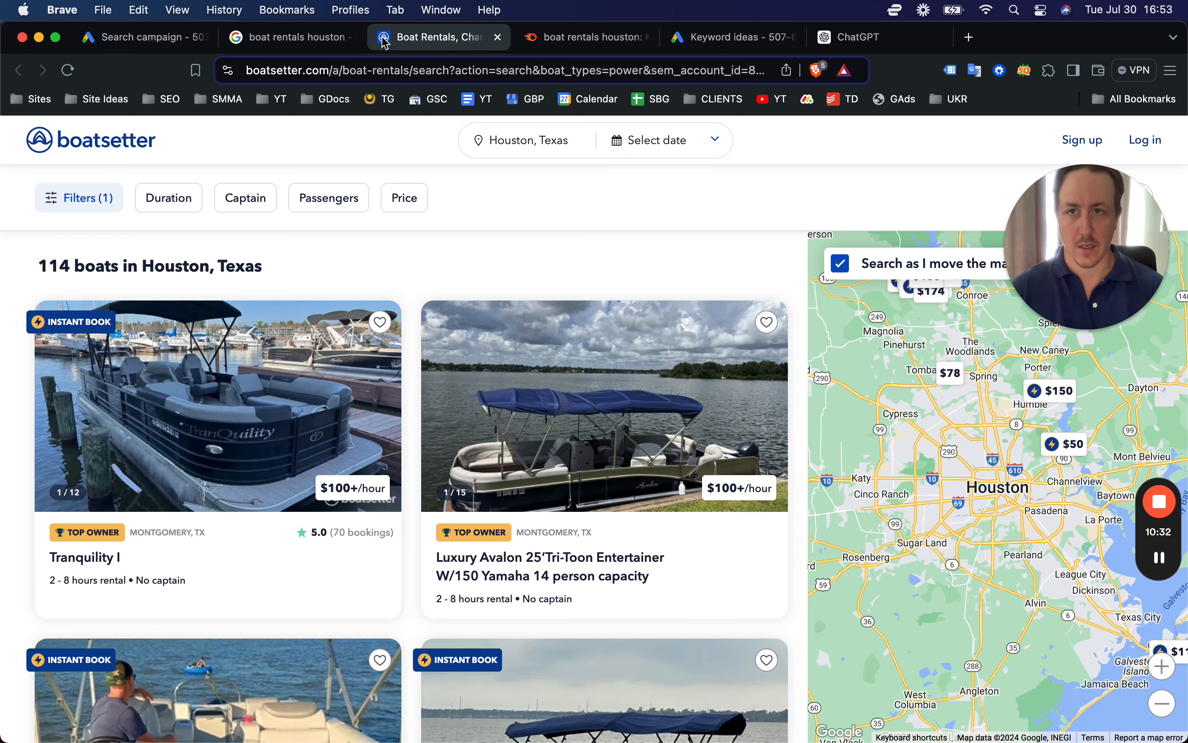
# Step: Open the sponsored austinsboattours.com result in a new tab and examine its landing page
pyautogui.click(295, 37)
pyautogui.rightClick(282, 415)
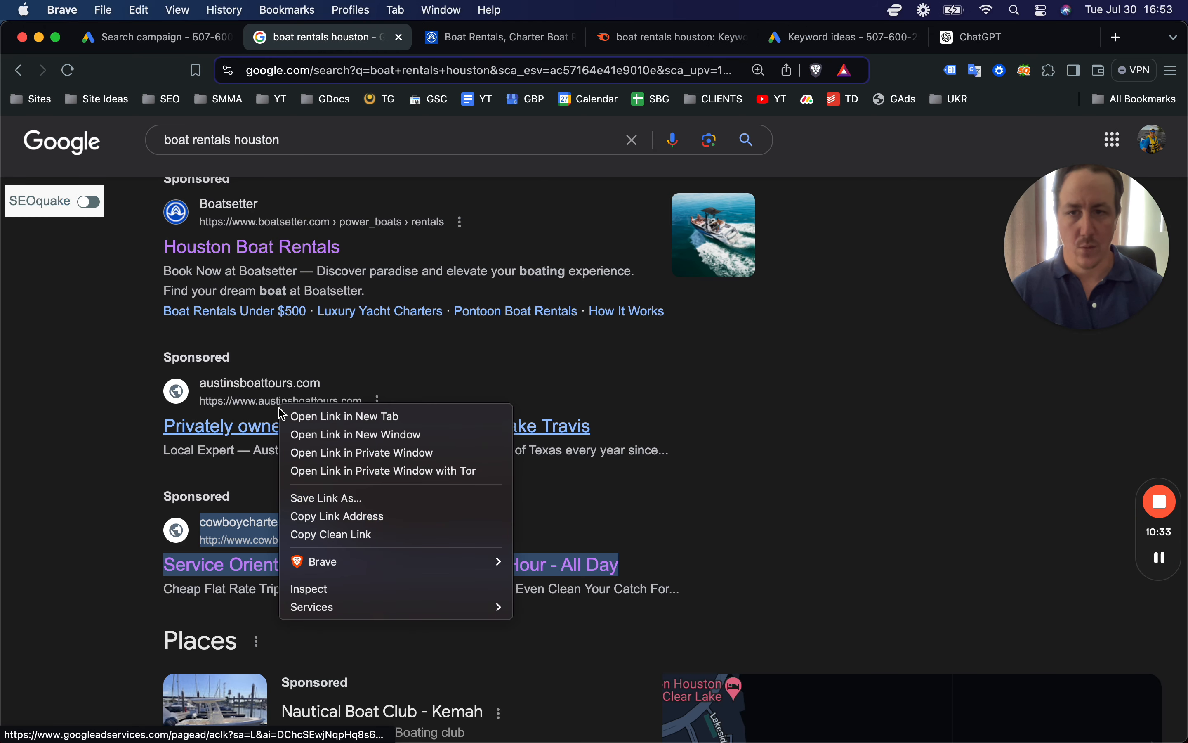
pyautogui.click(301, 417)
pyautogui.click(577, 36)
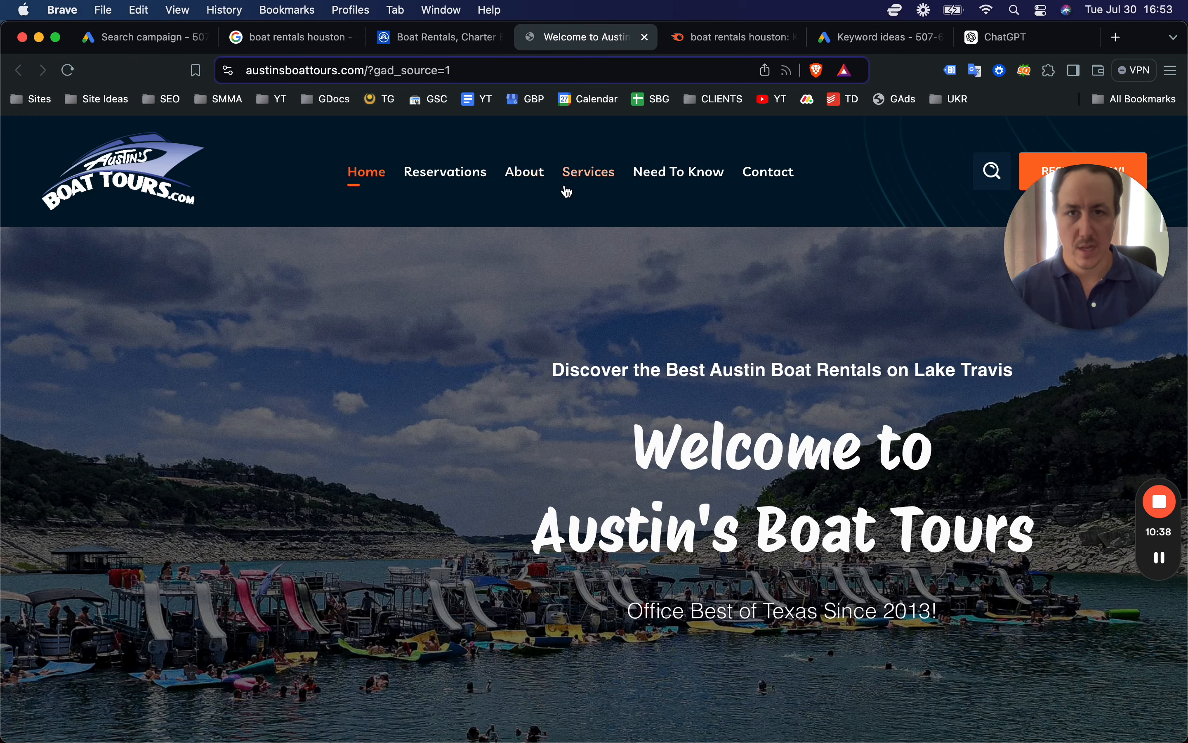
pyautogui.scroll(-5, 618, 364)
pyautogui.scroll(-6, 616, 363)
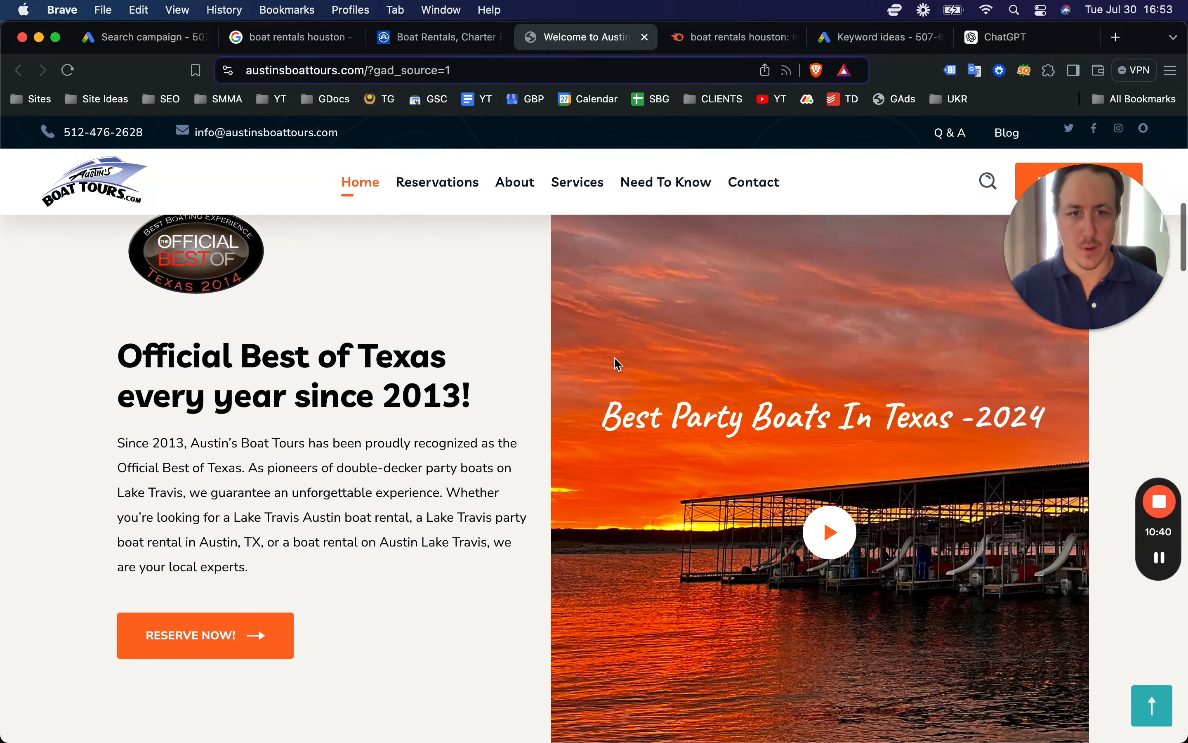
pyautogui.scroll(6, 541, 430)
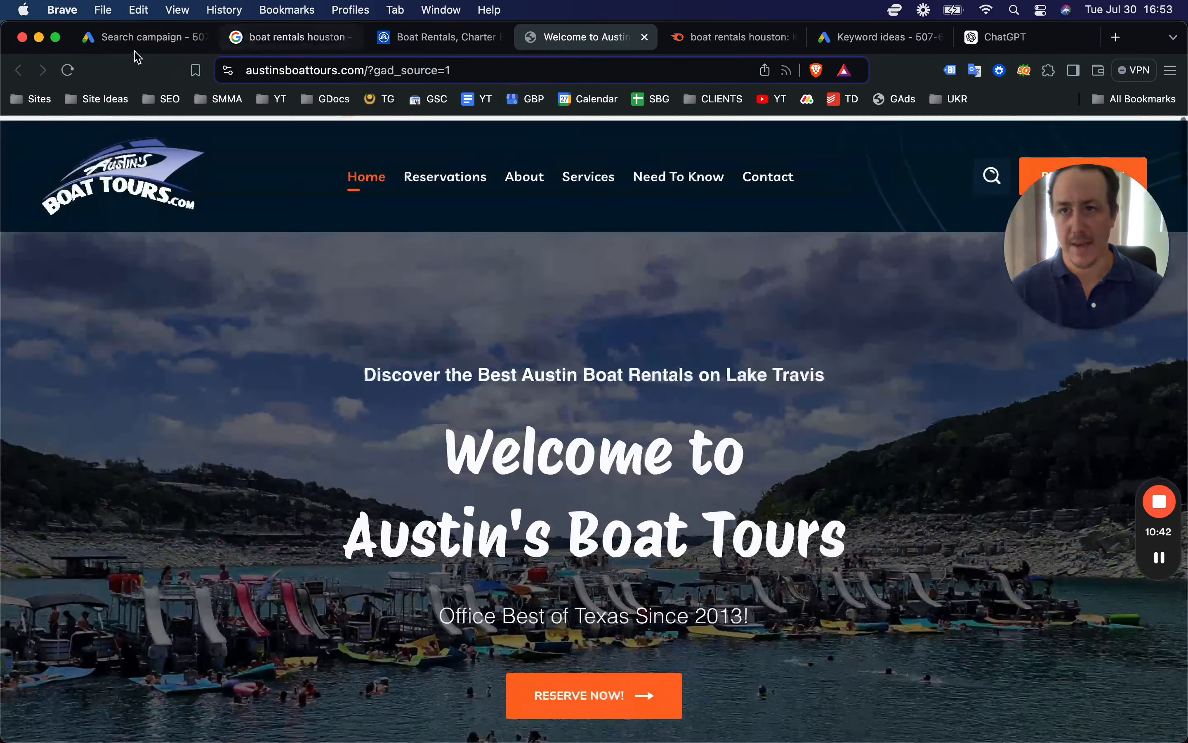
# Step: Compare the Austin's Boat Tours homepage with Boatsetter's Houston listings as landing pages for the ad
pyautogui.click(137, 37)
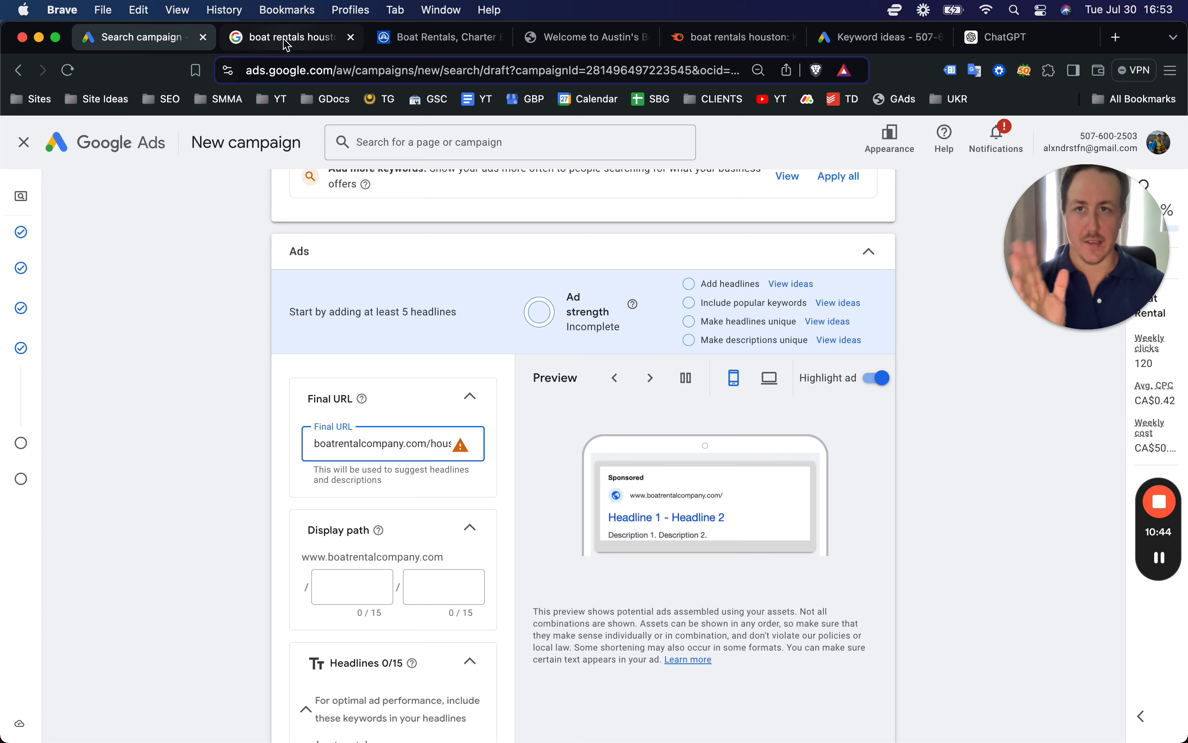
pyautogui.click(560, 41)
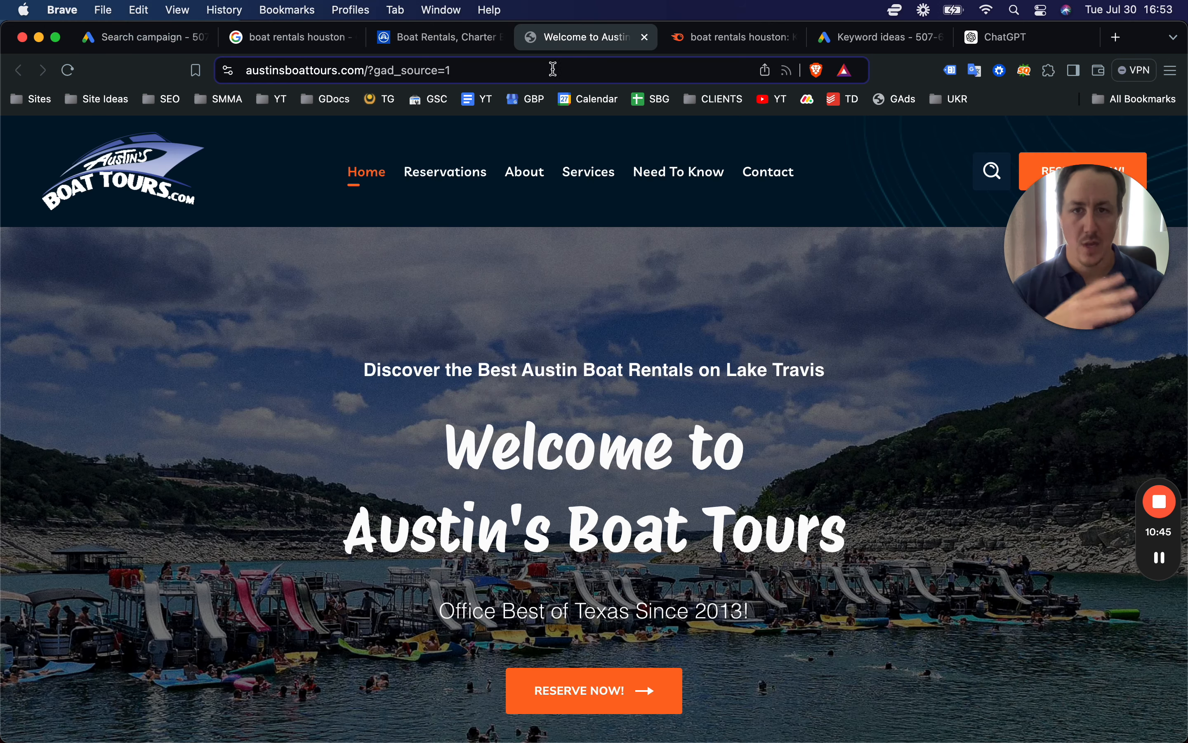
pyautogui.click(457, 42)
pyautogui.scroll(-15, 609, 427)
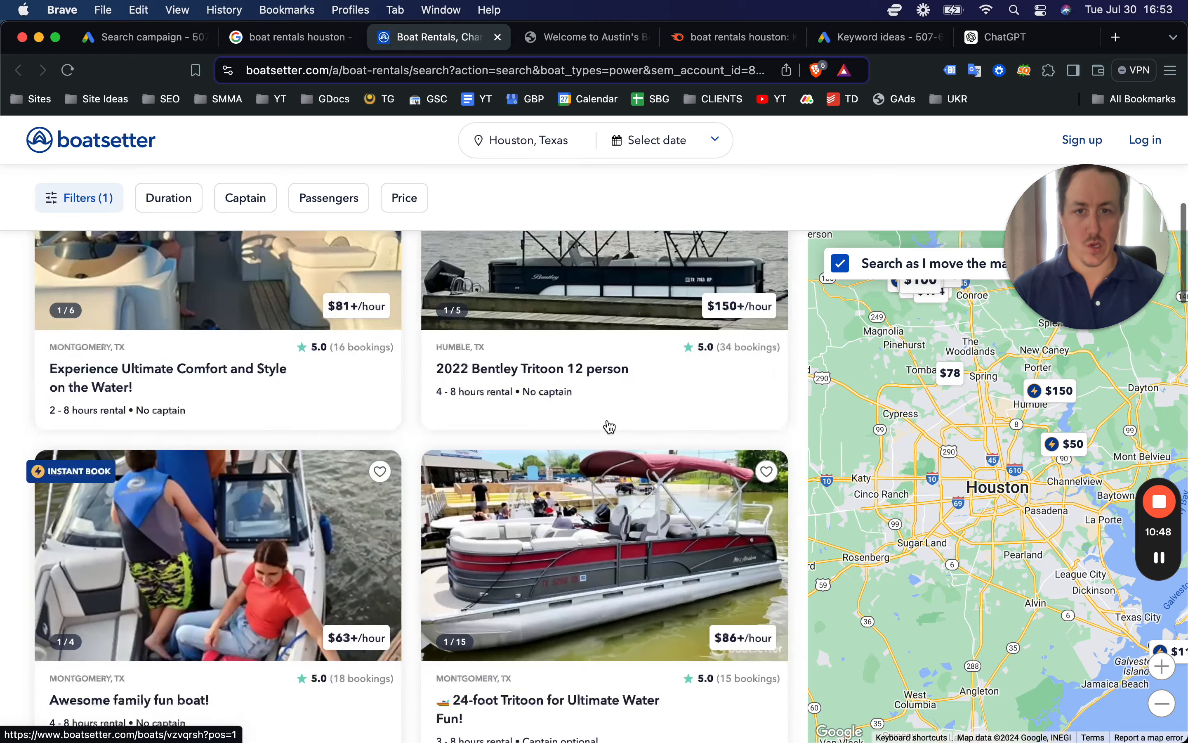
# Step: Return to the campaign draft and set the ad's display path to boat-rentals / houston
pyautogui.click(140, 39)
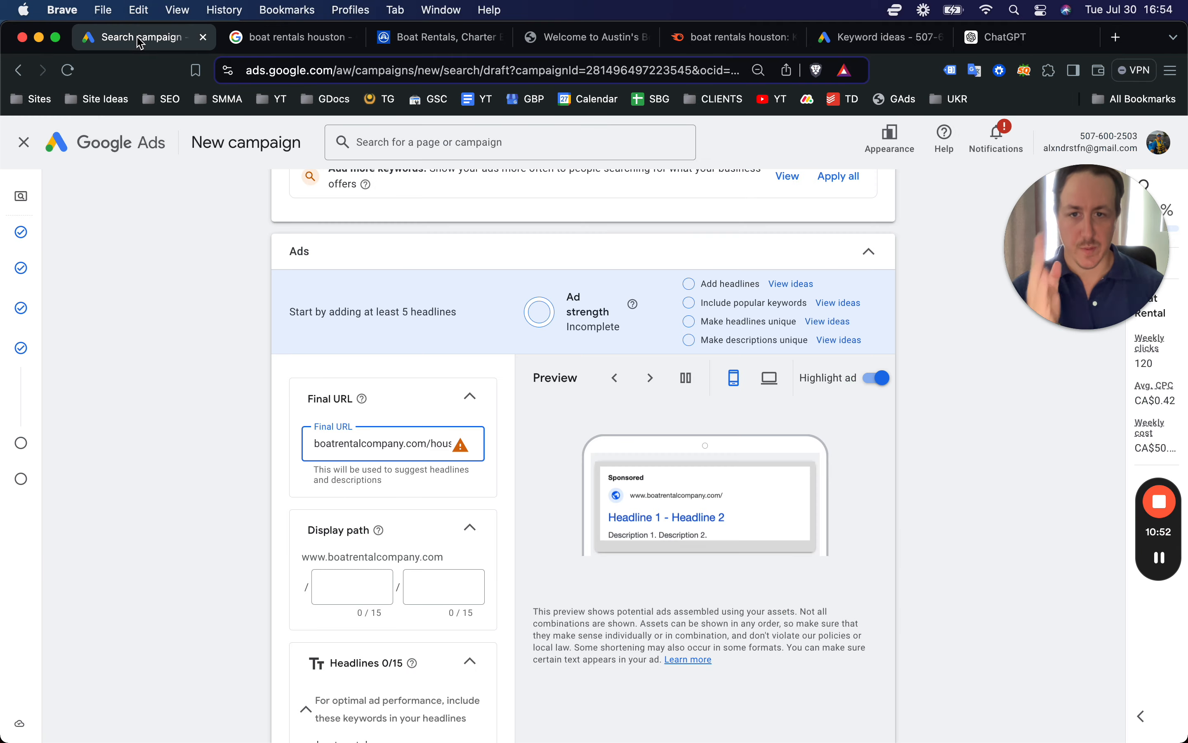
pyautogui.click(353, 599)
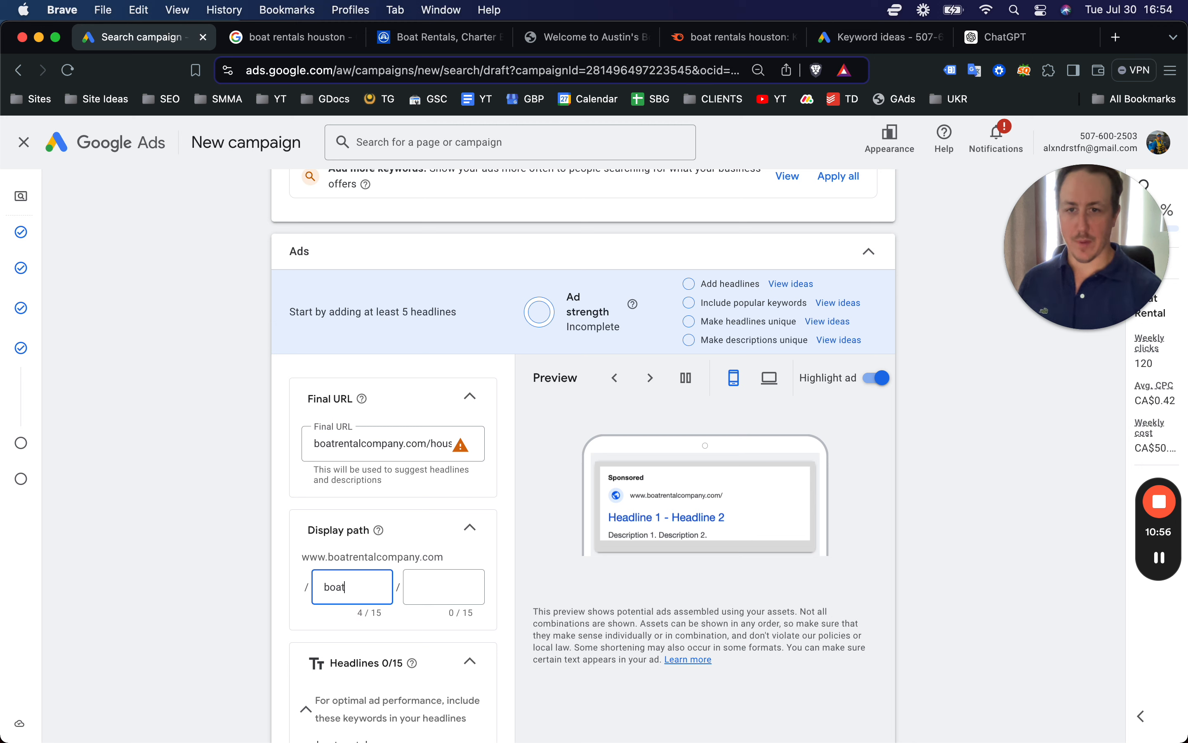
pyautogui.write('houston')
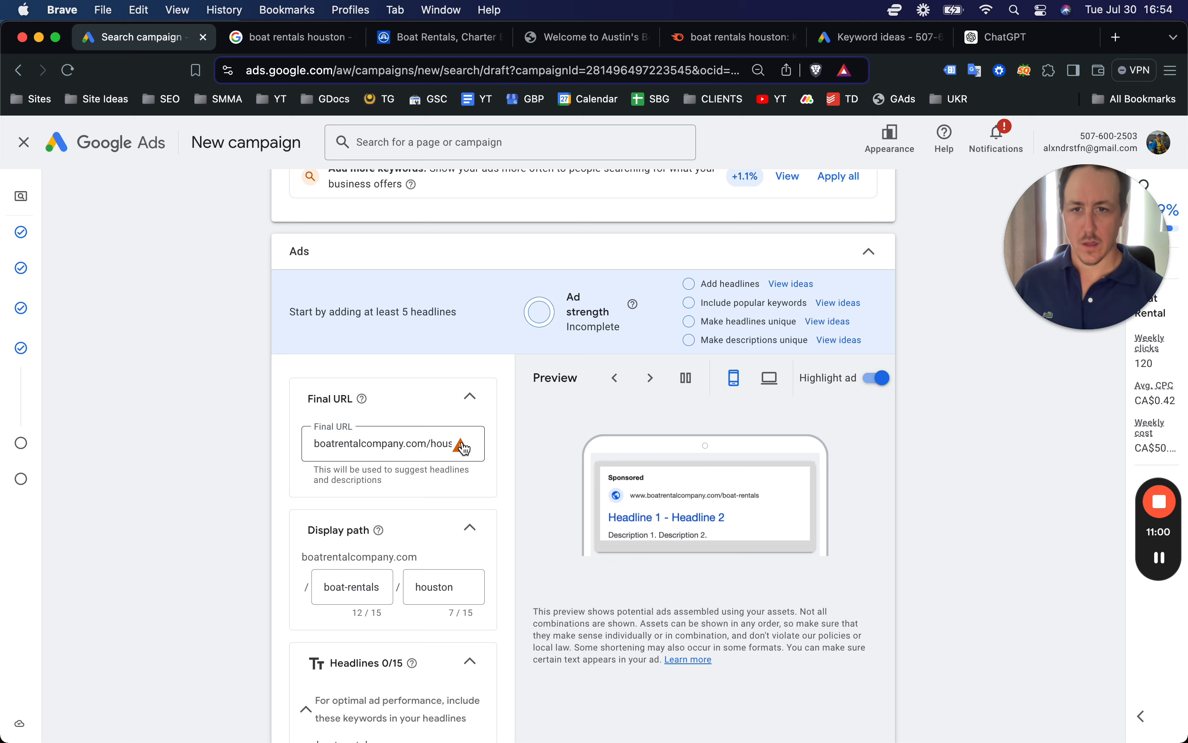
# Step: Check the final URL warning and look through the ad's headline, description, business name and sitelink sections
pyautogui.moveTo(463, 448)
pyautogui.click(344, 444)
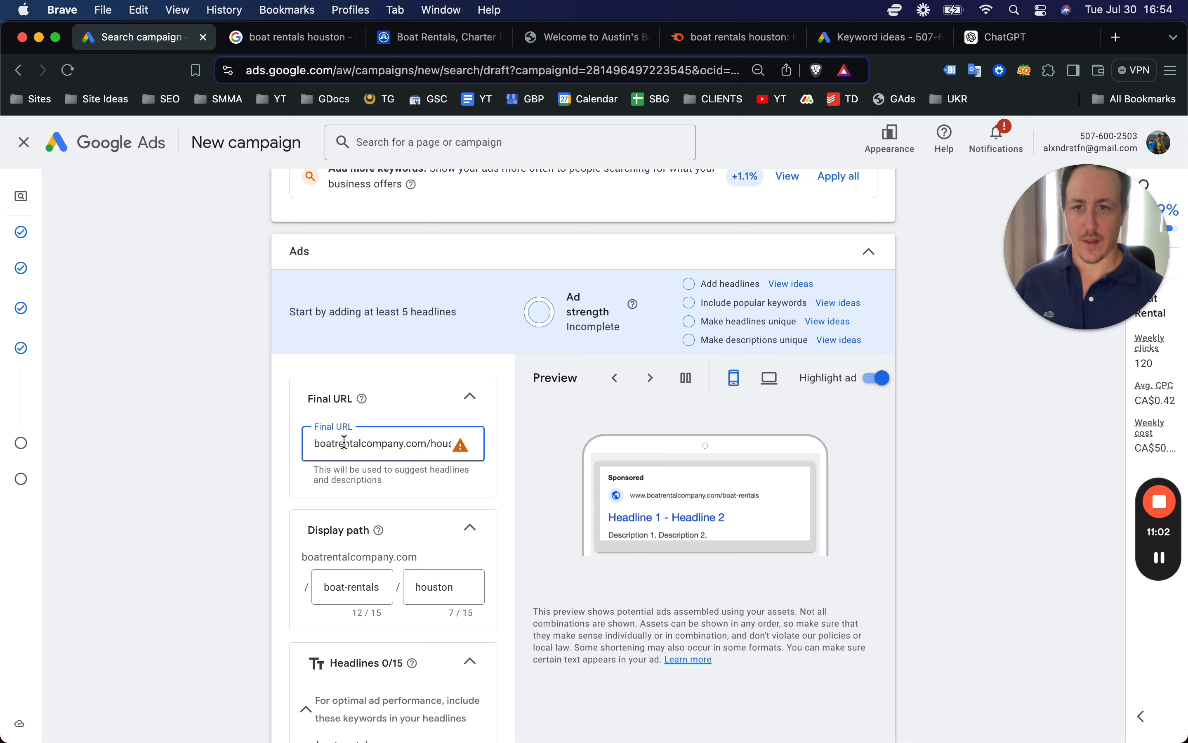
pyautogui.scroll(-8, 214, 454)
pyautogui.scroll(-3, 382, 406)
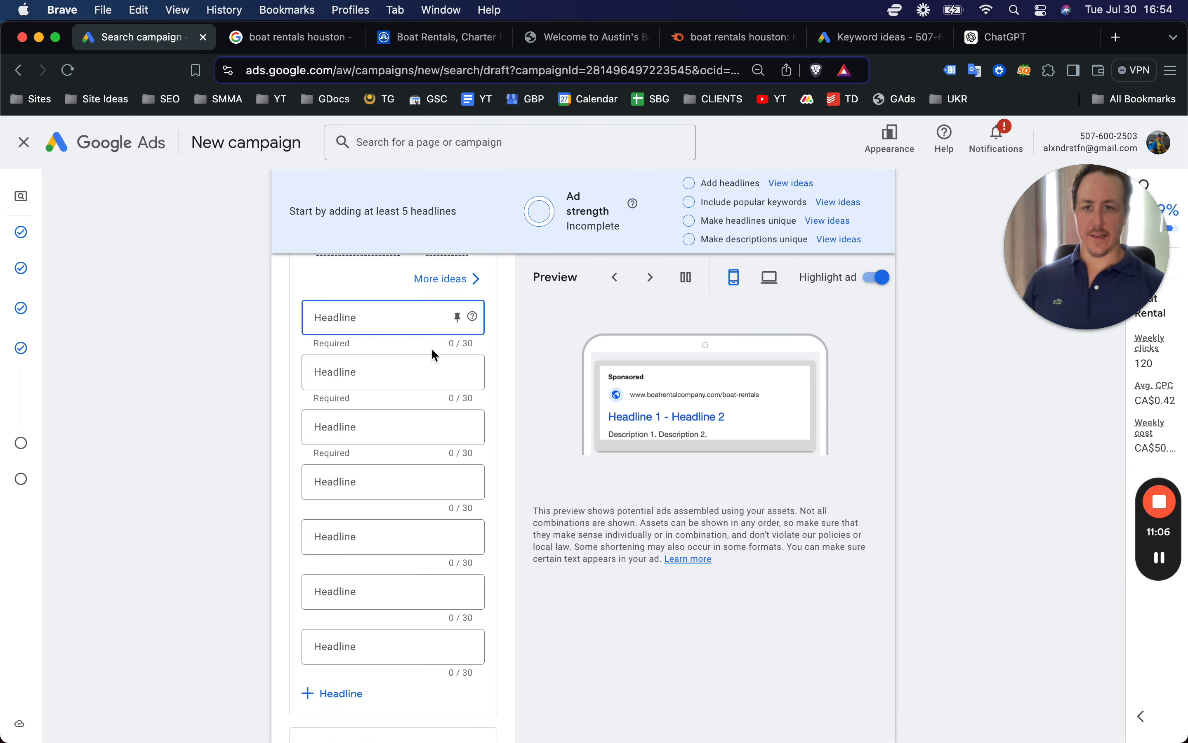
pyautogui.scroll(-8, 432, 354)
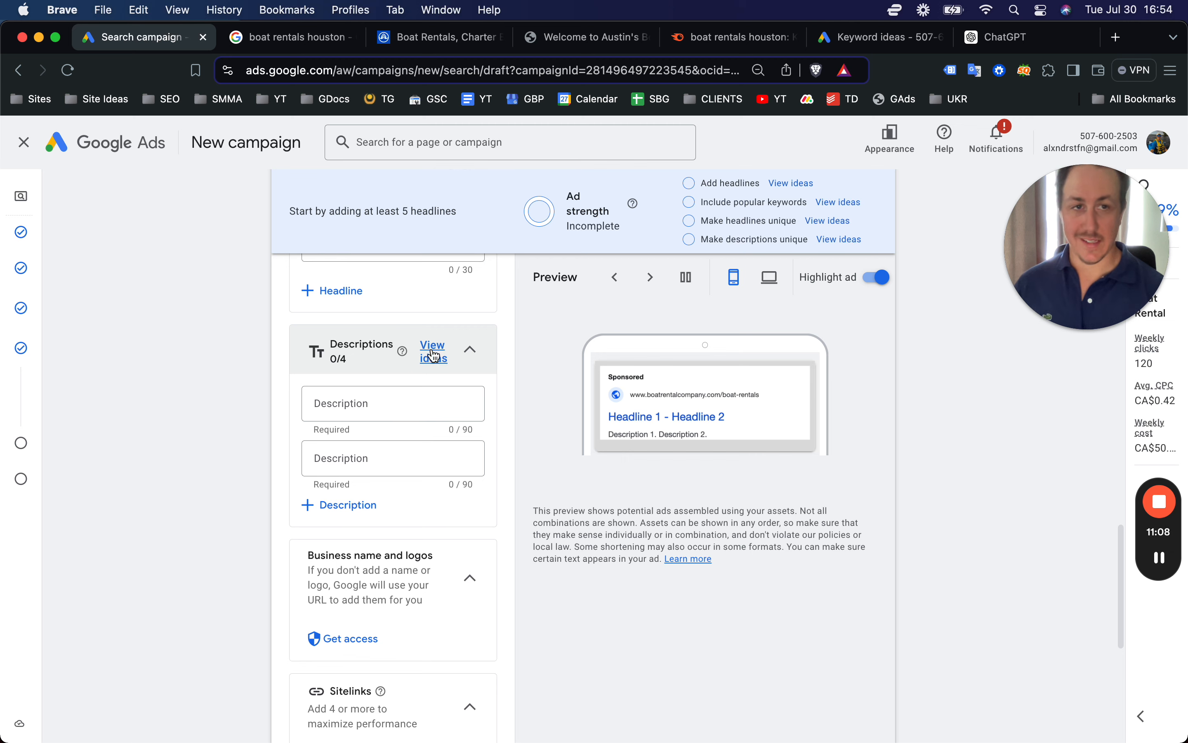
pyautogui.scroll(-3, 359, 511)
pyautogui.scroll(2, 357, 520)
pyautogui.scroll(10, 354, 513)
# Step: Enter Boat Rentals Houston as the ad's first headline and Houston Boat Rentals as the second
pyautogui.click(368, 496)
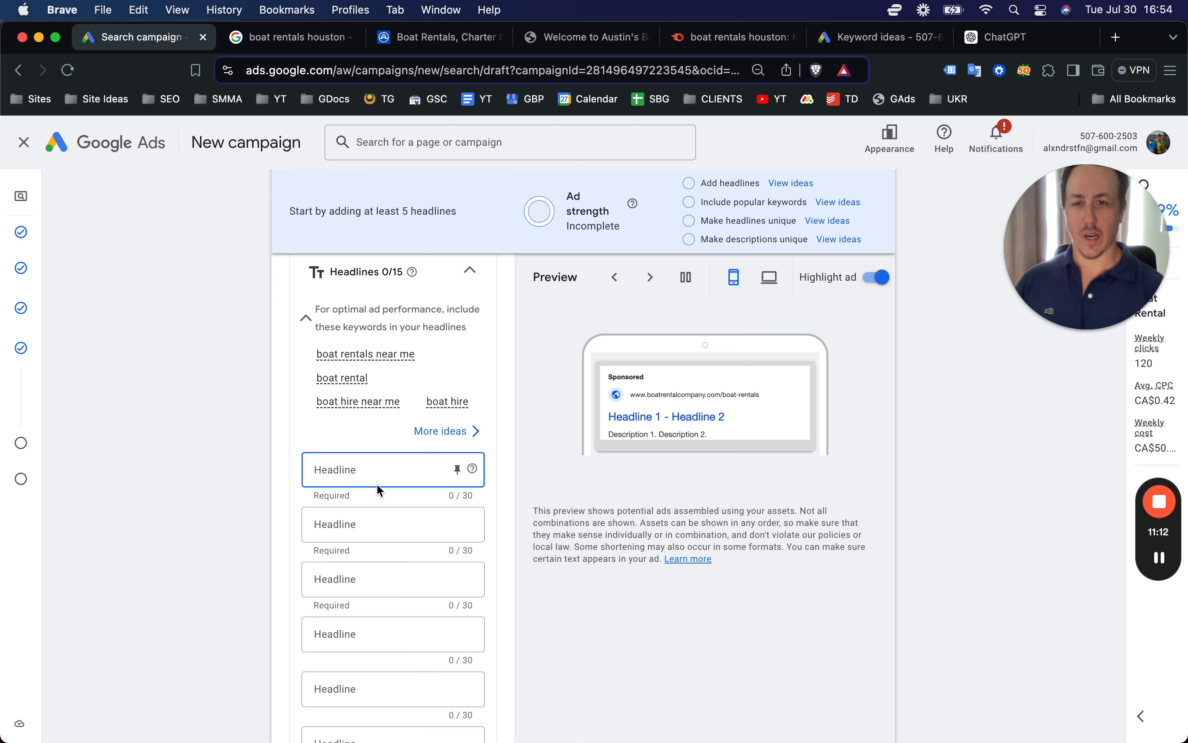
pyautogui.write('Boa')
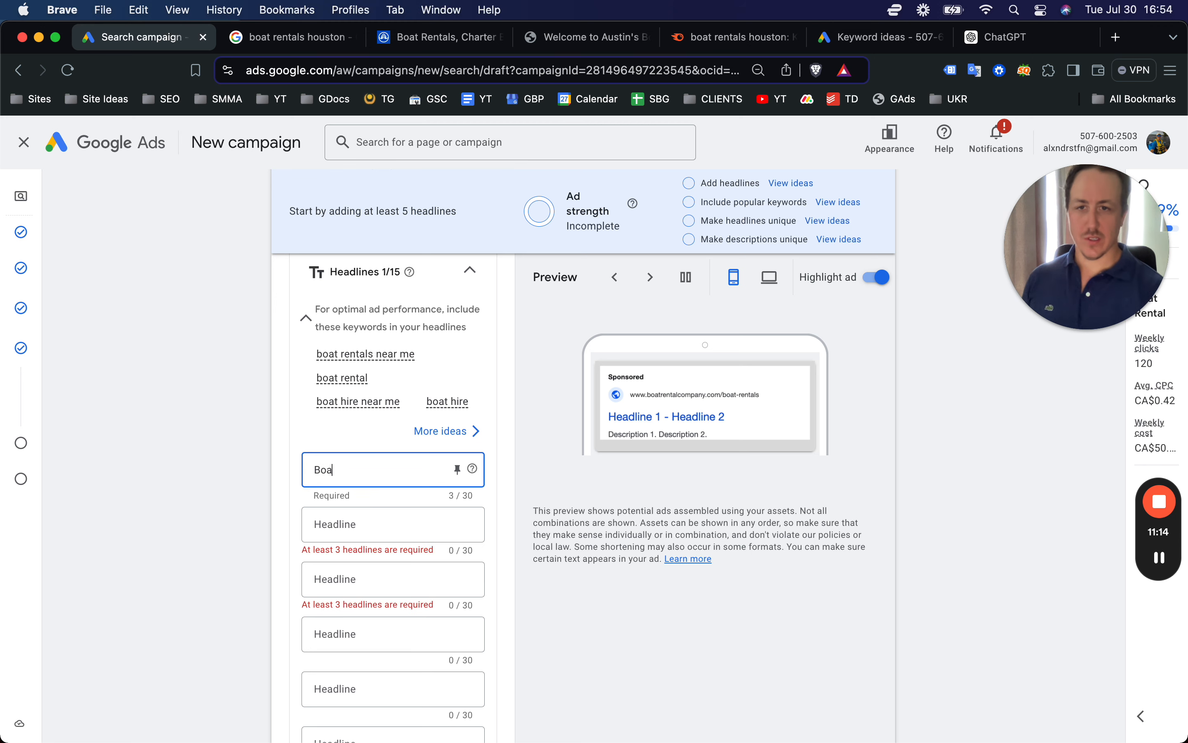
pyautogui.write('t Rentals Houston')
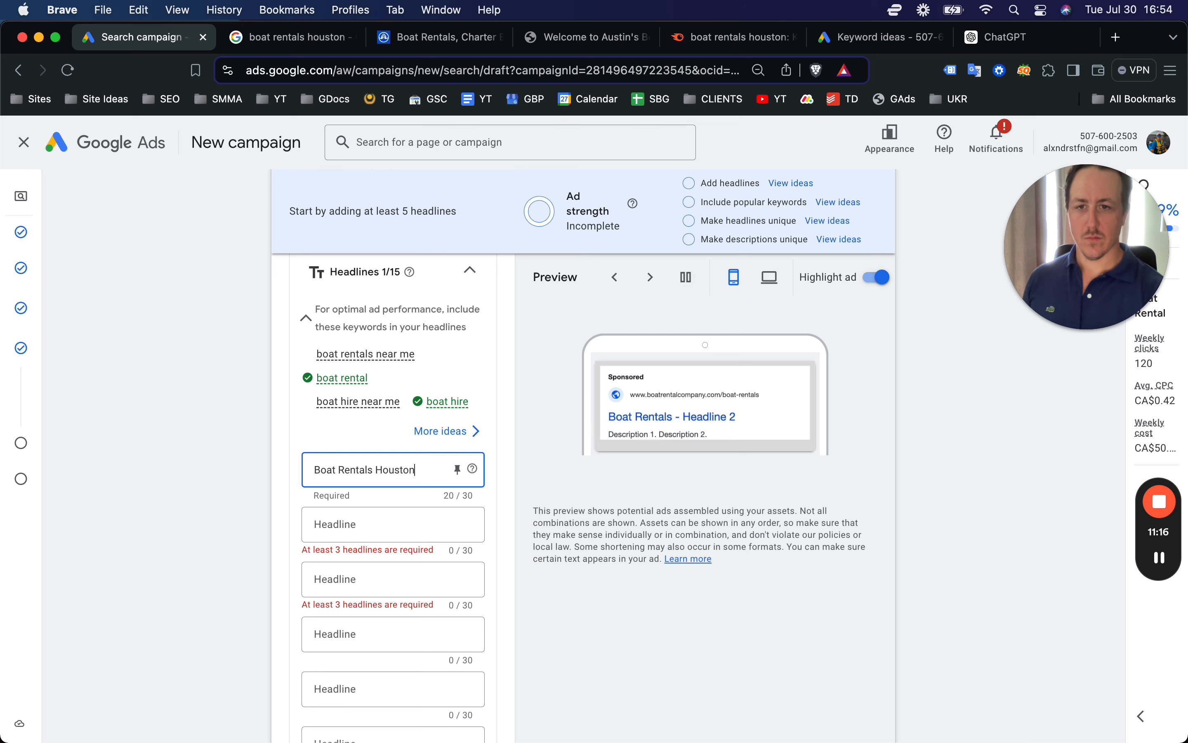
pyautogui.press('Tab')
pyautogui.write('Housto')
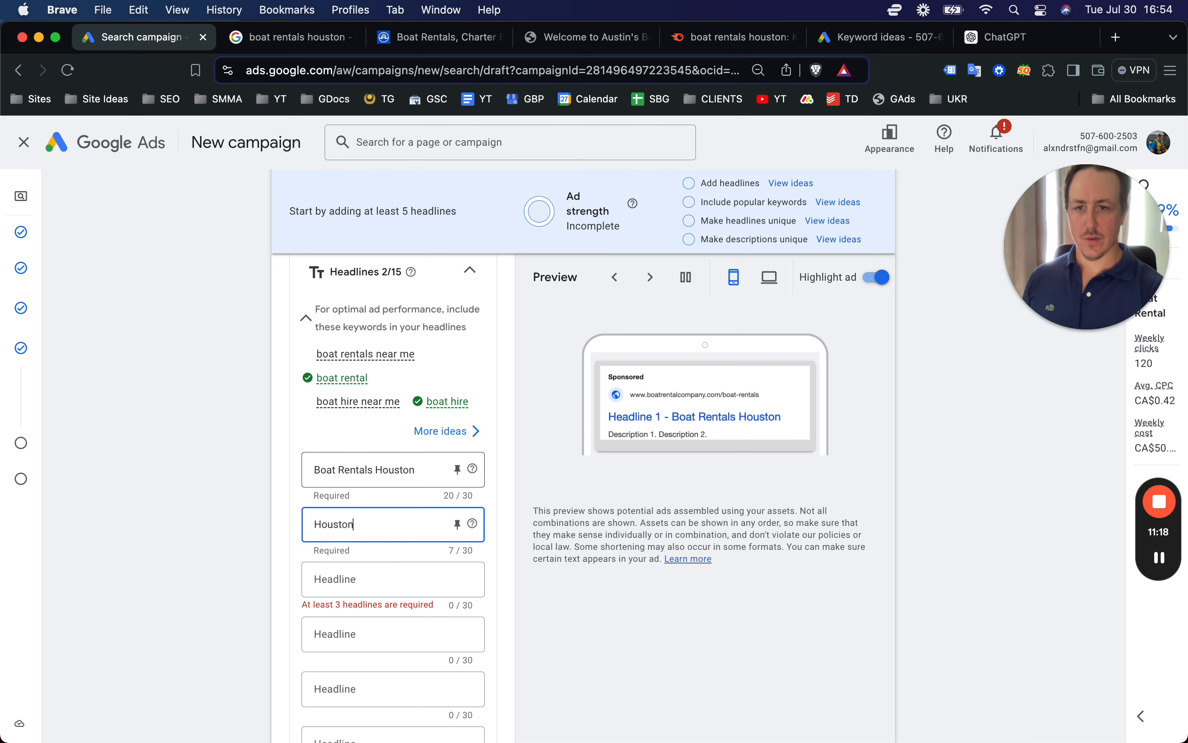
pyautogui.write('n Boat Rentals')
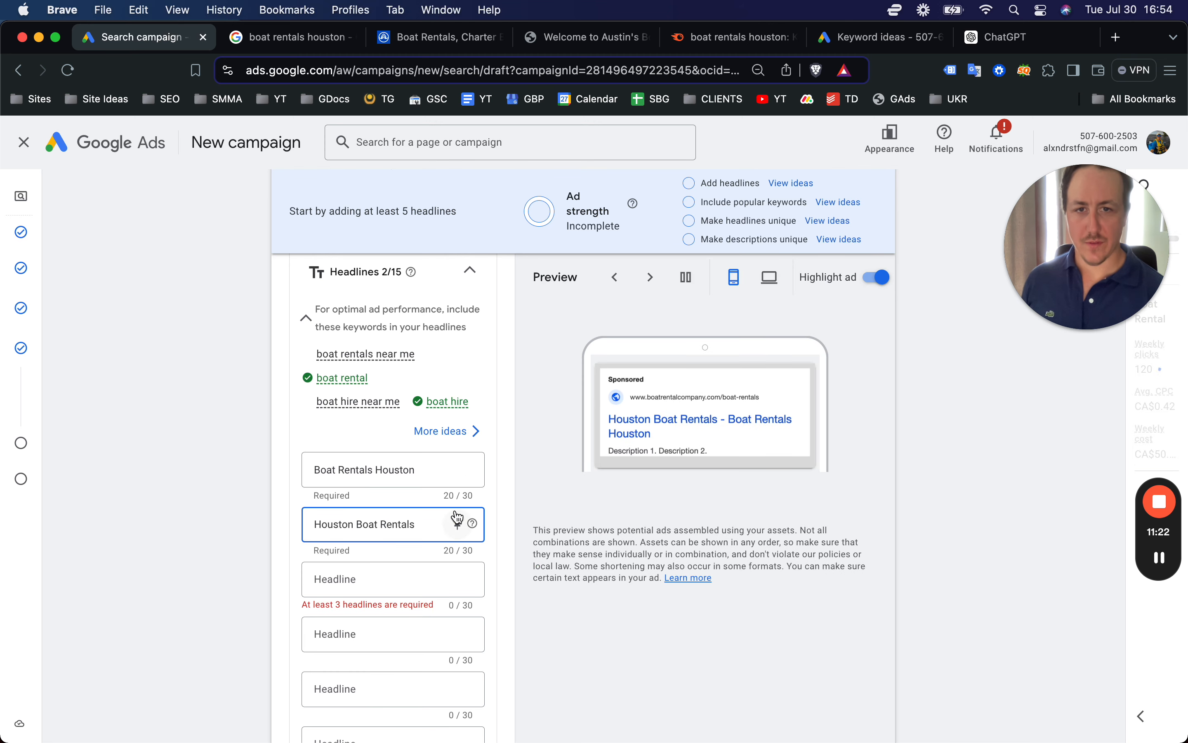
# Step: Pin the first headline to position 1 and enter Rent a Boat in Houston as the third headline
pyautogui.click(458, 469)
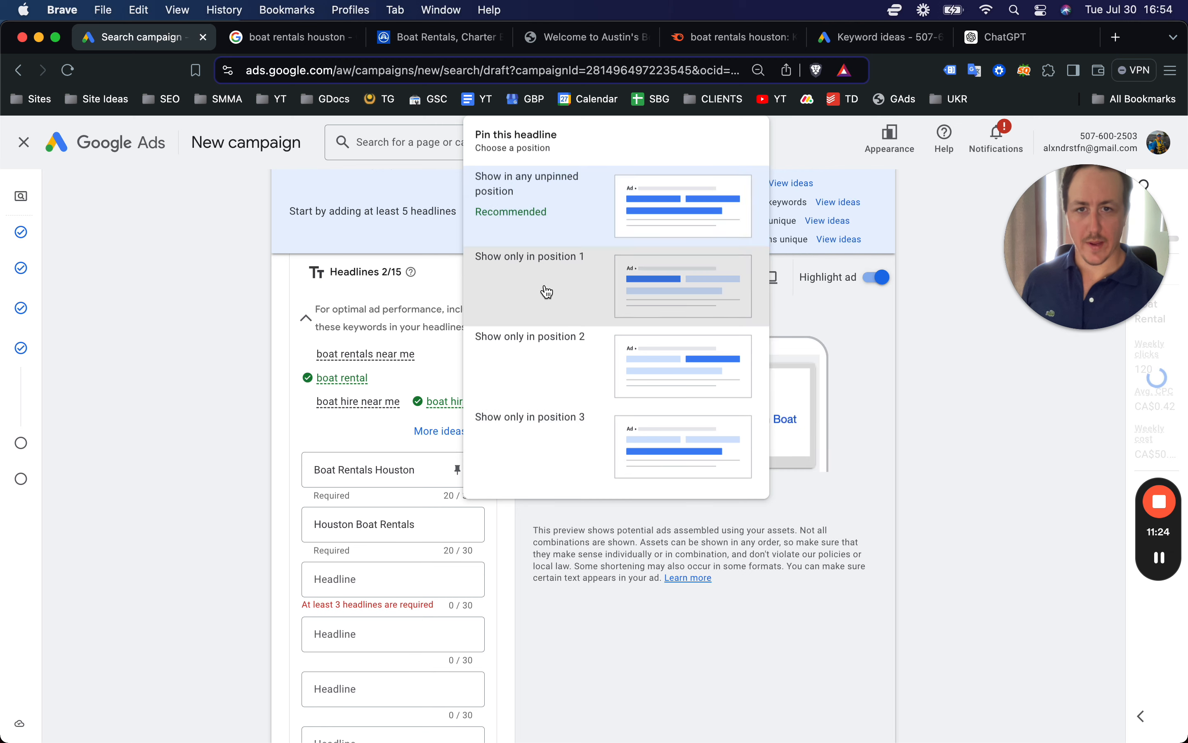
pyautogui.click(525, 260)
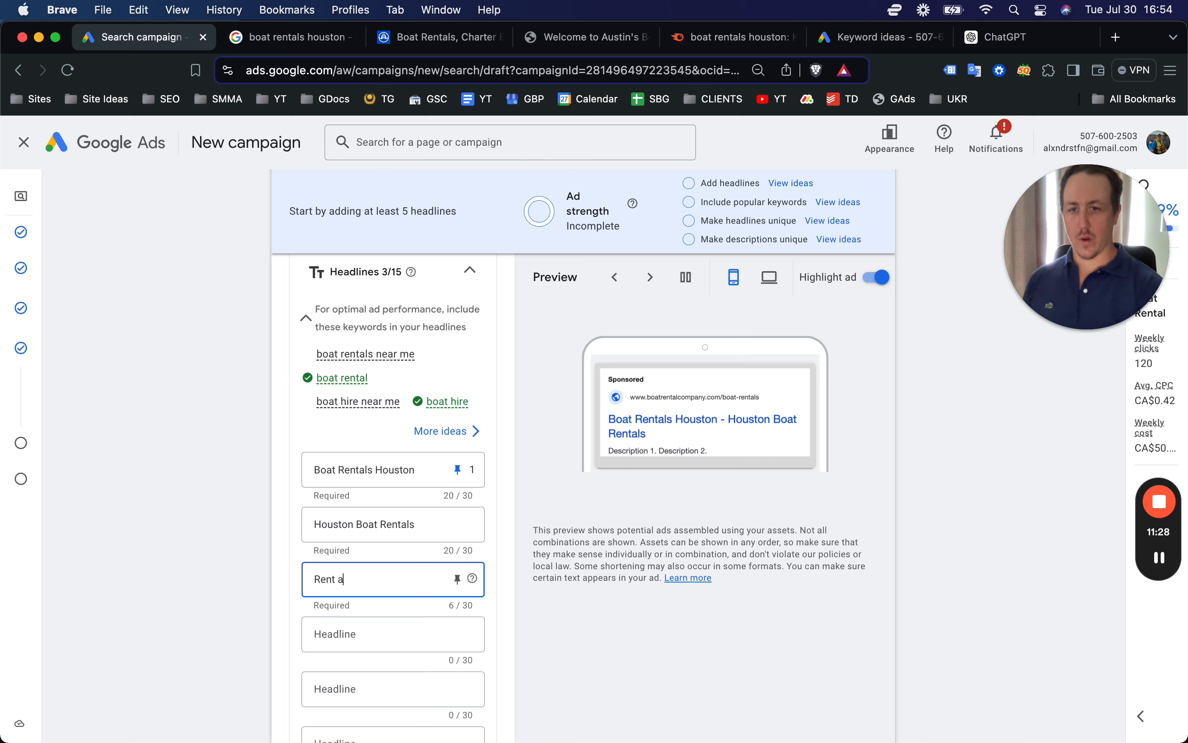
pyautogui.write('Houston')
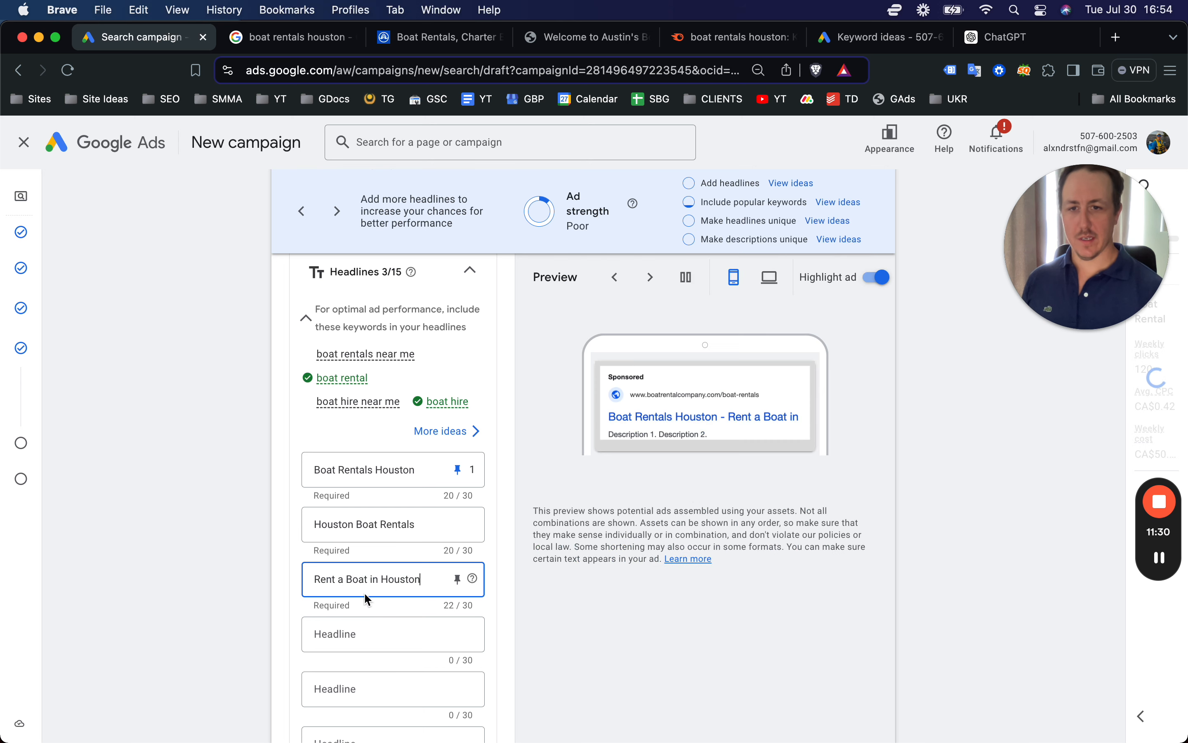
# Step: Enter Get Out on the Water Today as the ad's fourth headline
pyautogui.click(376, 647)
pyautogui.write('Get OUt')
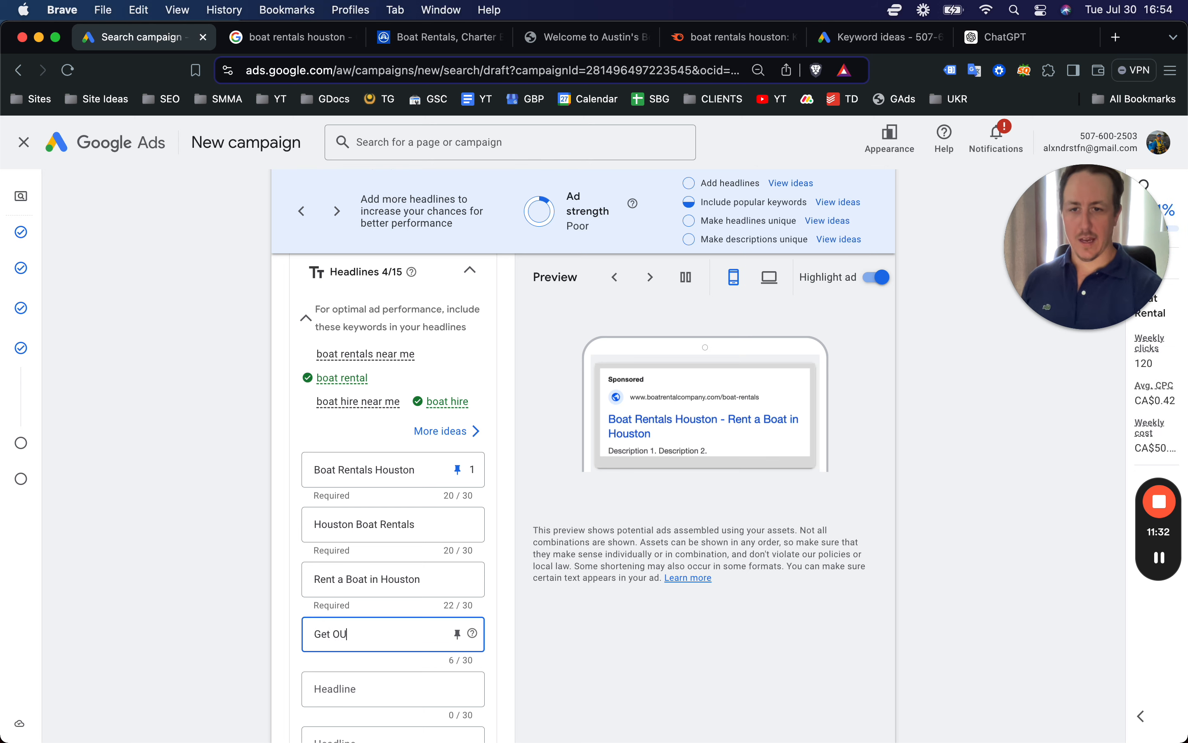
pyautogui.press('BackSpace')
pyautogui.press('BackSpace')
pyautogui.write('ut on the')
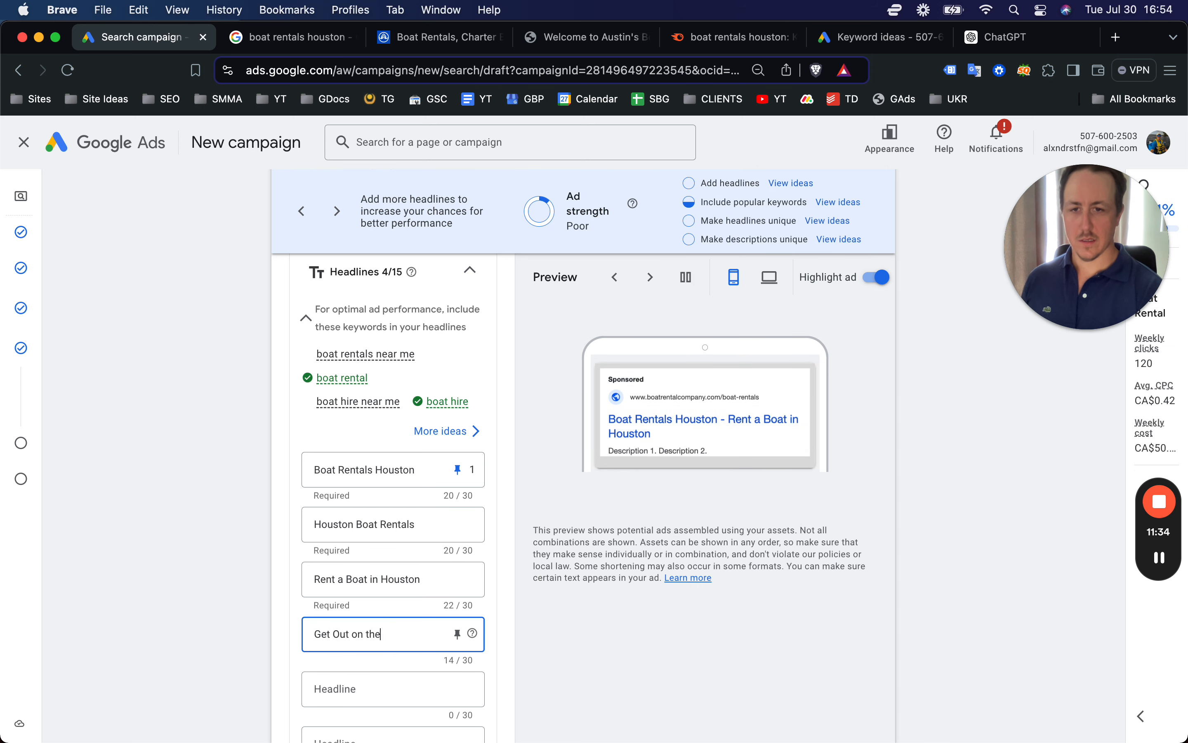
pyautogui.write(' Water Today')
# Step: Enter Call Now or Book Online as the ad's fifth headline
pyautogui.press('Tab')
pyautogui.press('Tab')
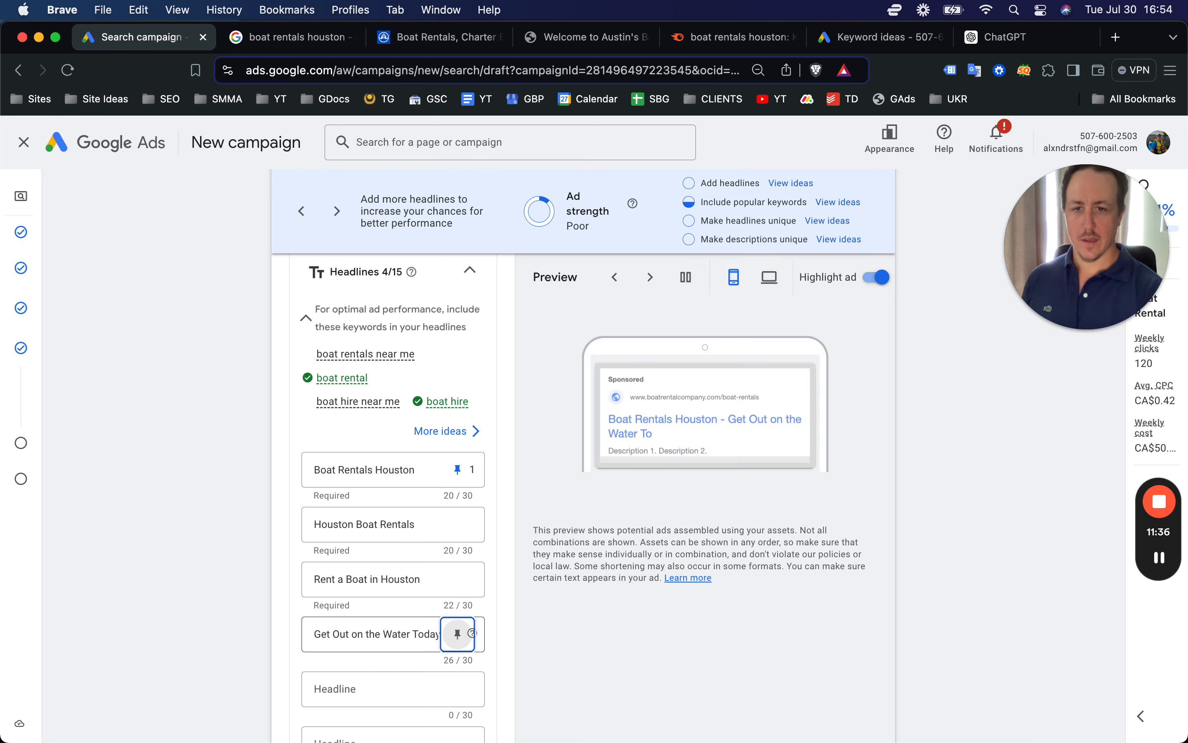
pyautogui.write('Call Now or Book ONline')
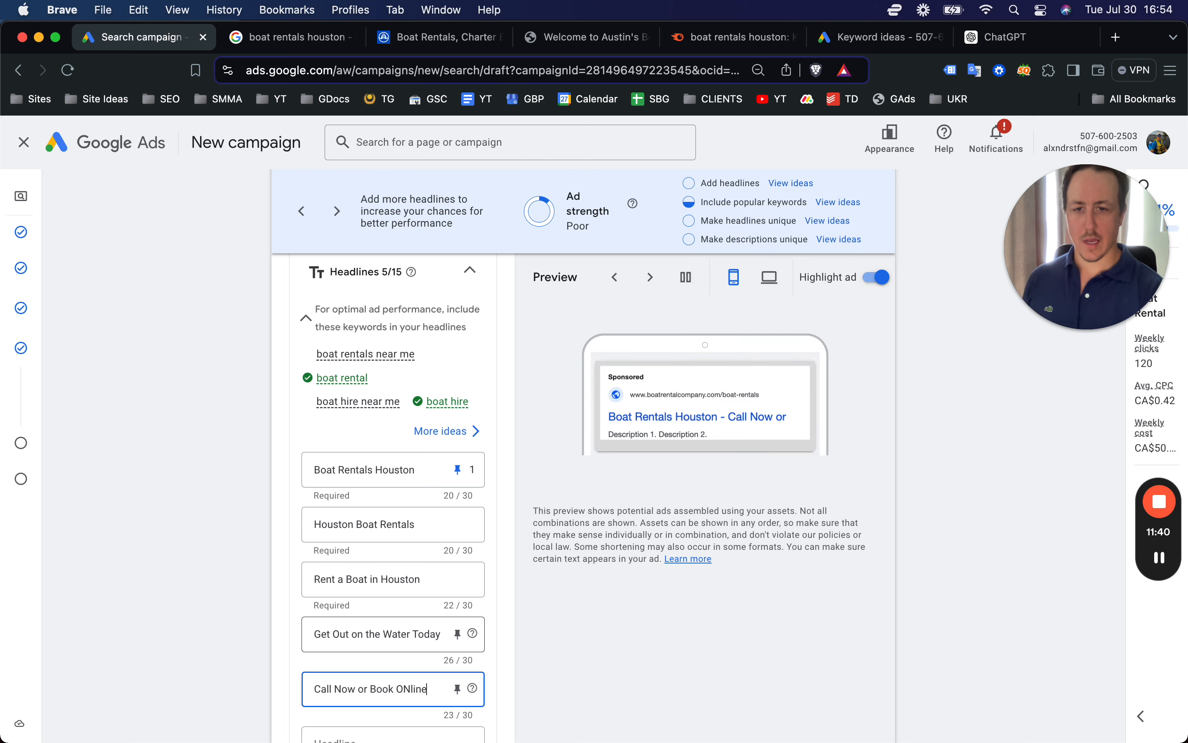
pyautogui.press('BackSpace')
pyautogui.press('BackSpace')
pyautogui.write('nline')
pyautogui.press('Tab')
# Step: Enter Boat Rentals From $89 Per Hour as the ad's sixth headline
pyautogui.scroll(-4, 351, 653)
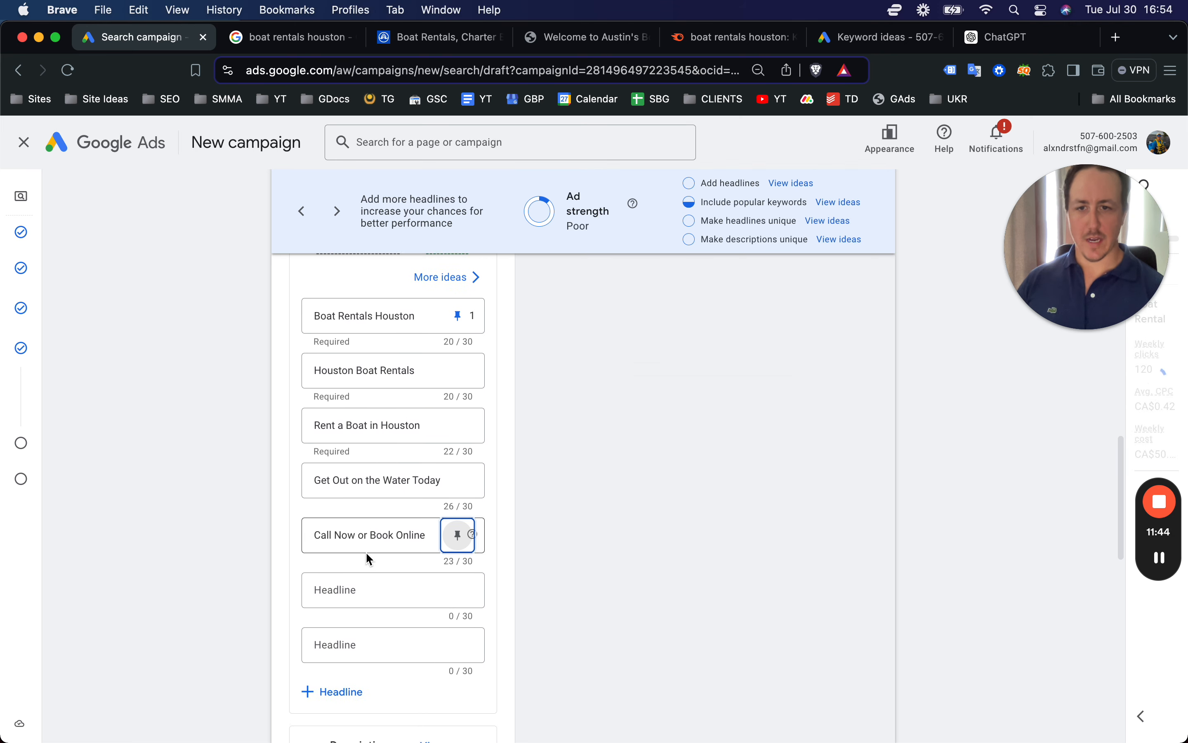
pyautogui.click(388, 580)
pyautogui.write('Boat Rent')
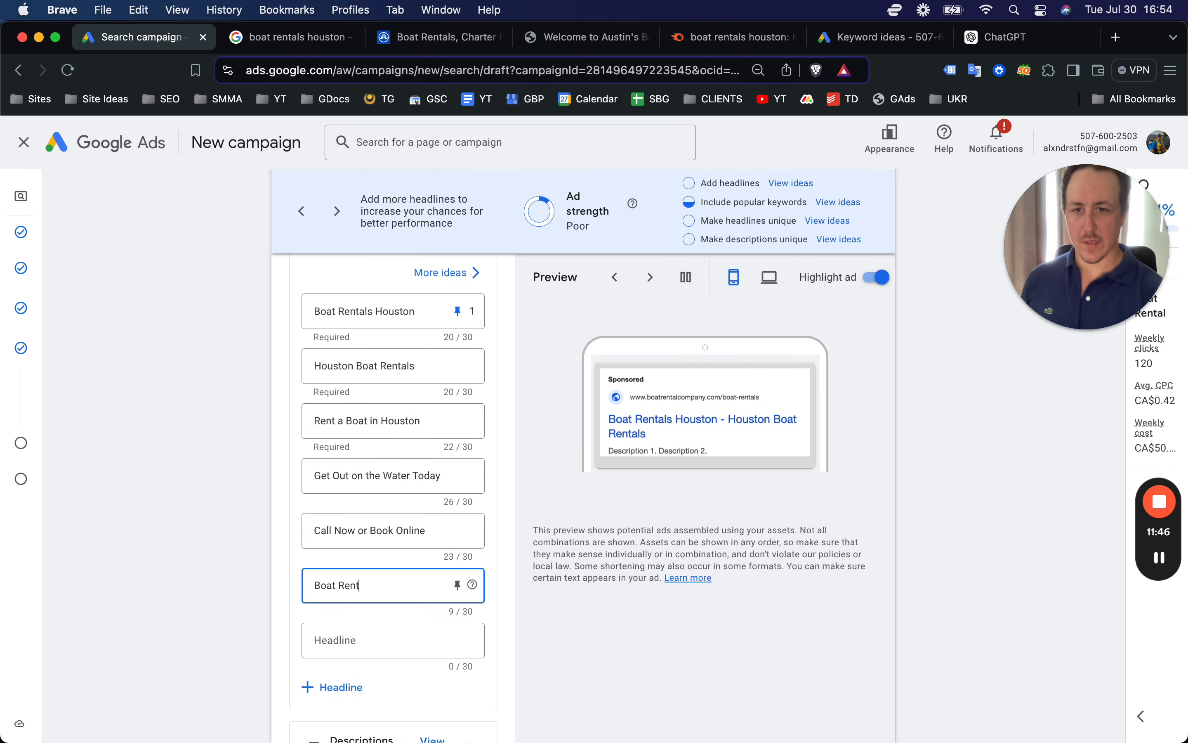
pyautogui.write('als From')
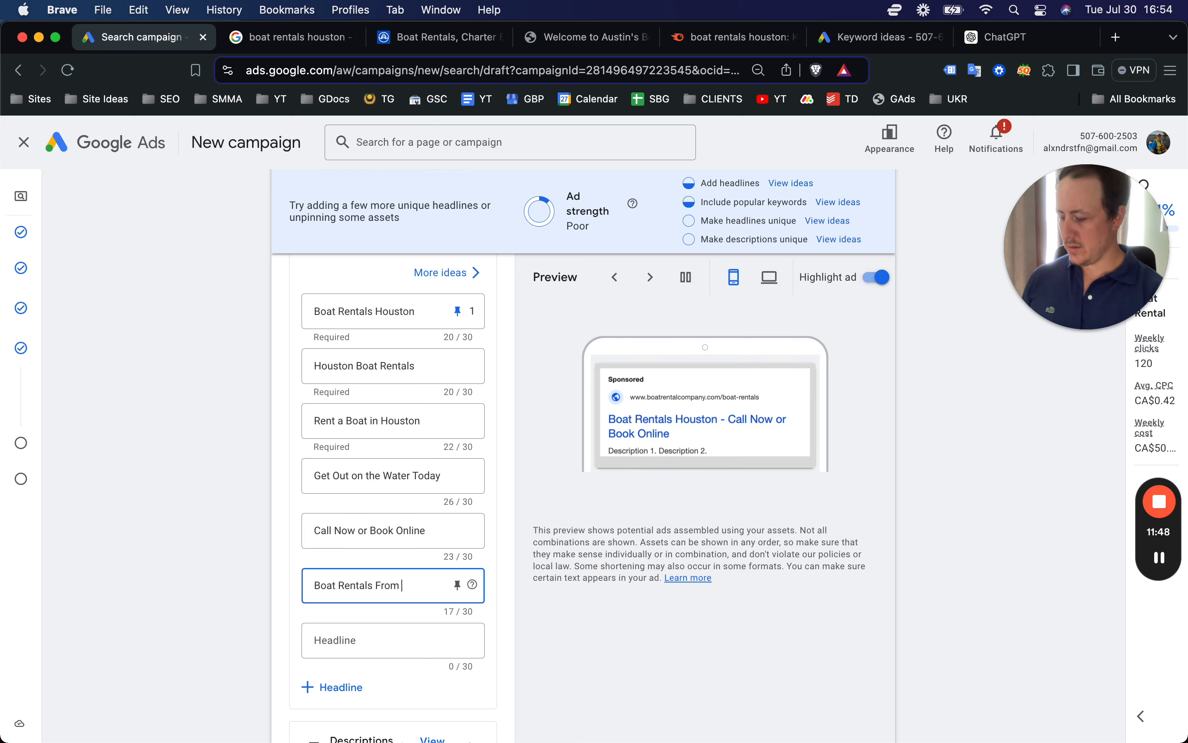
pyautogui.write(' $89')
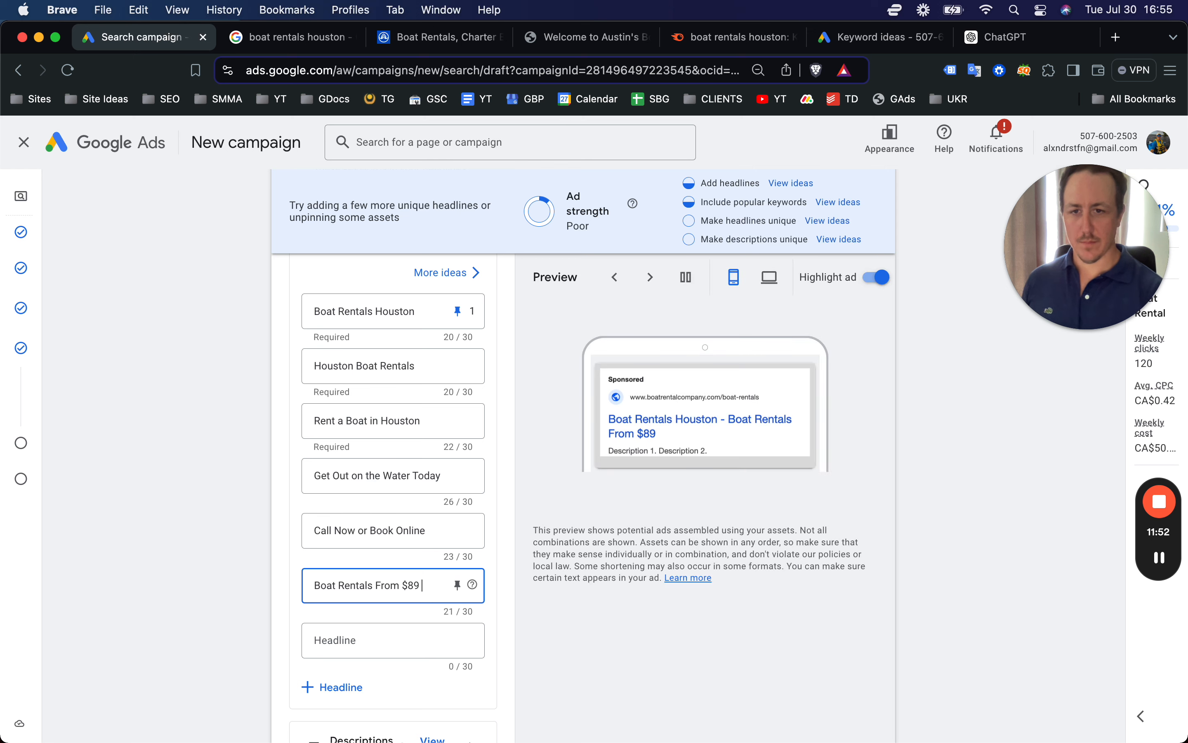
pyautogui.write('/Hour')
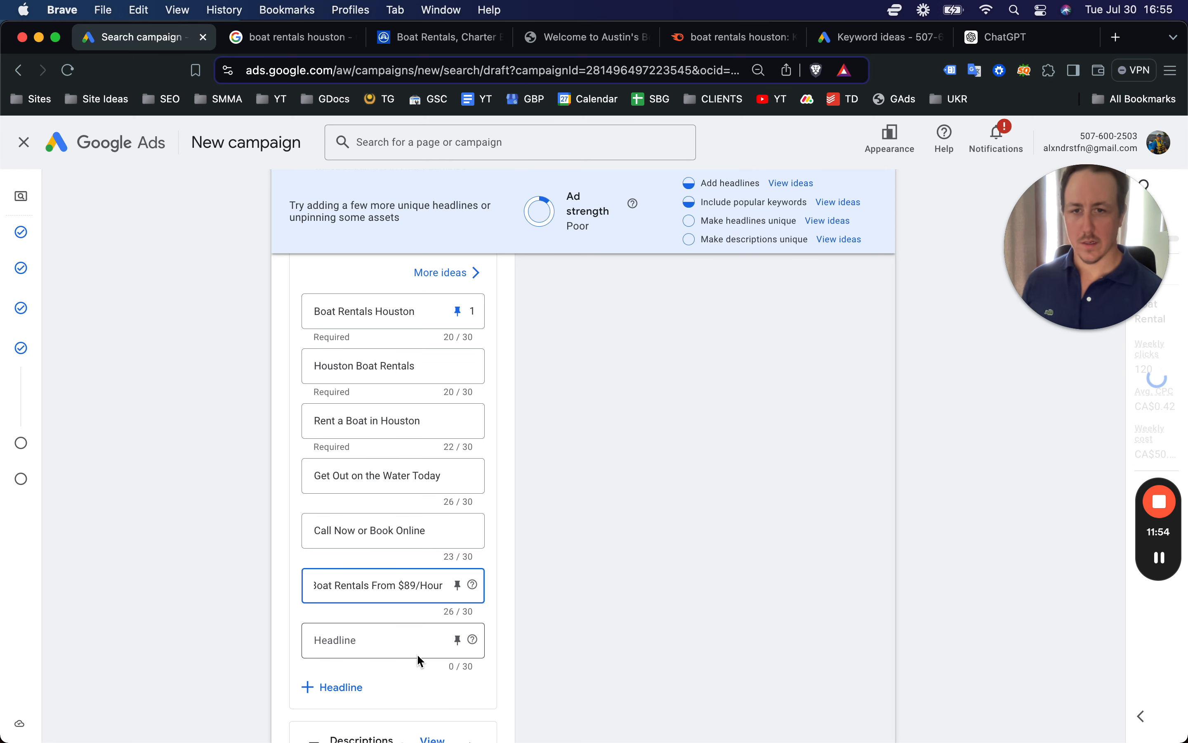
pyautogui.click(217, 570)
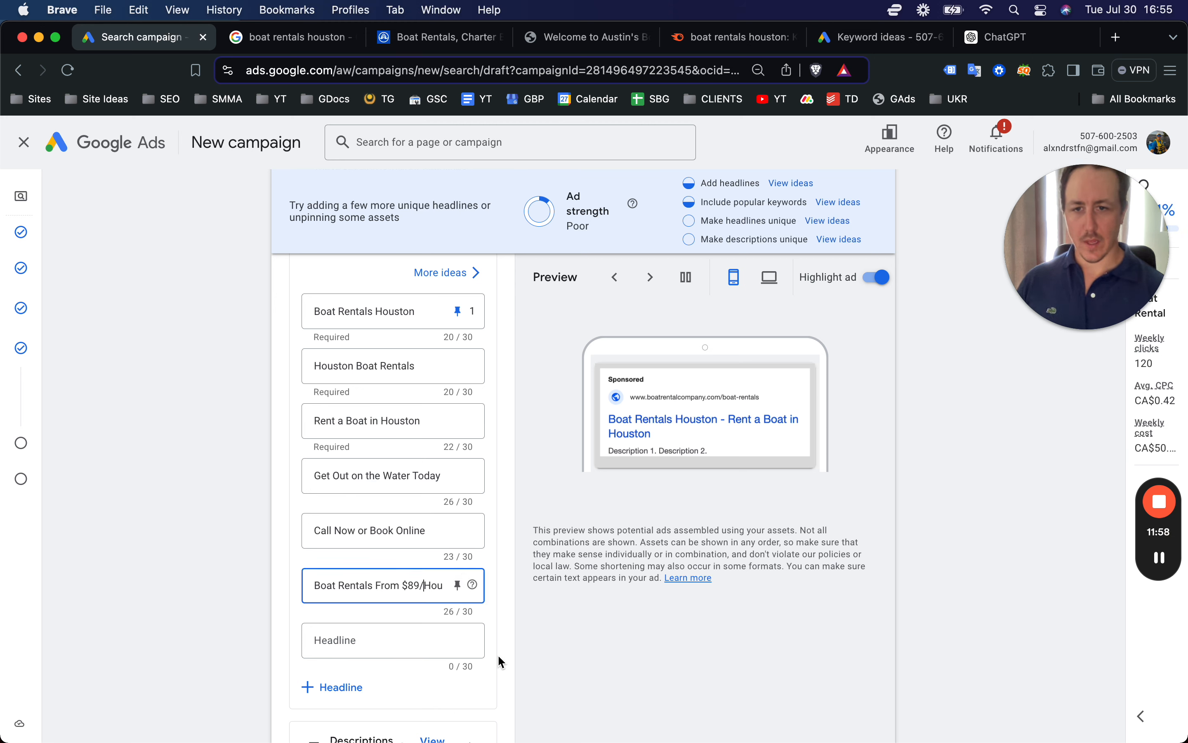
pyautogui.write('r')
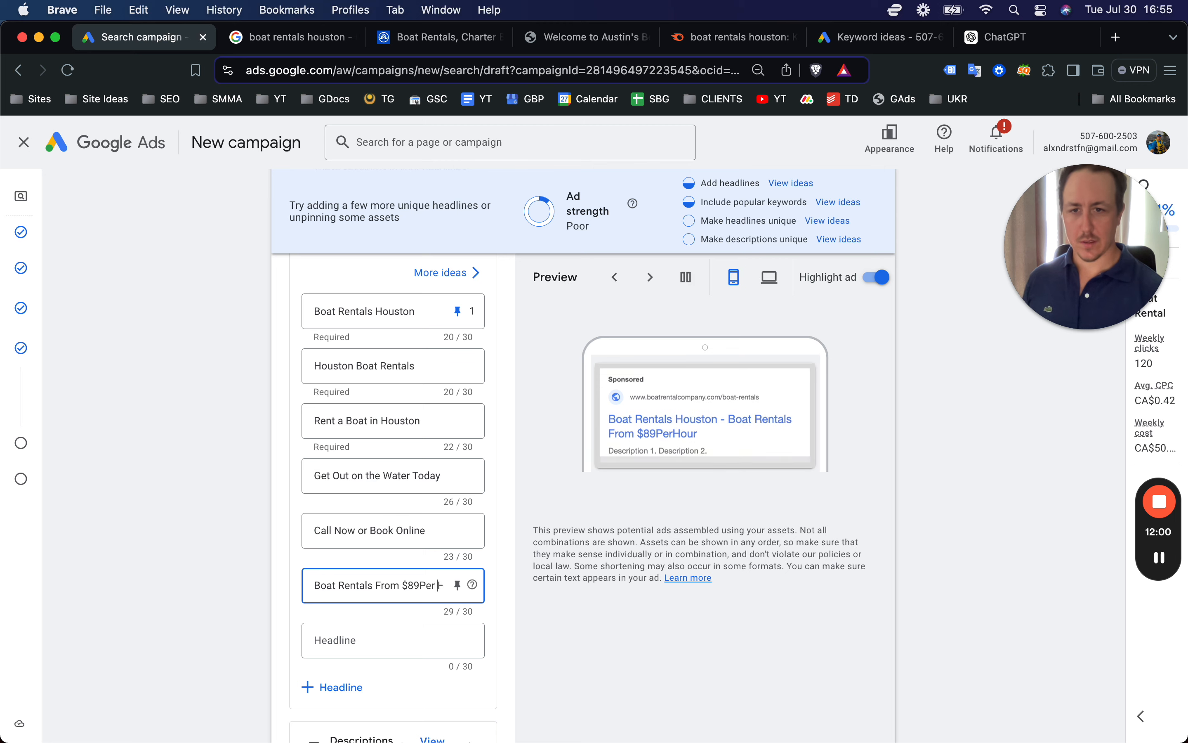
pyautogui.click(421, 585)
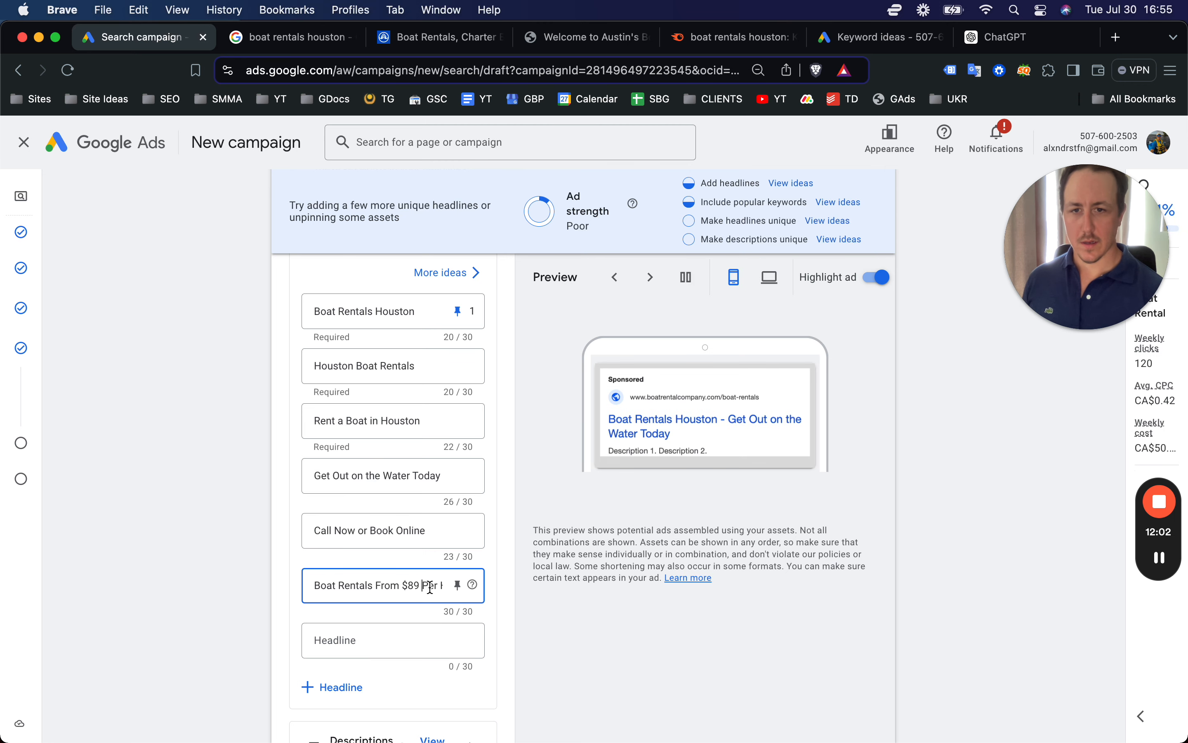
# Step: Enter Minimum 4 Hour Rentals as the ad's seventh headline
pyautogui.scroll(-5, 456, 424)
pyautogui.scroll(-1, 374, 422)
pyautogui.scroll(-1, 366, 353)
pyautogui.click(366, 333)
pyautogui.write('Mi')
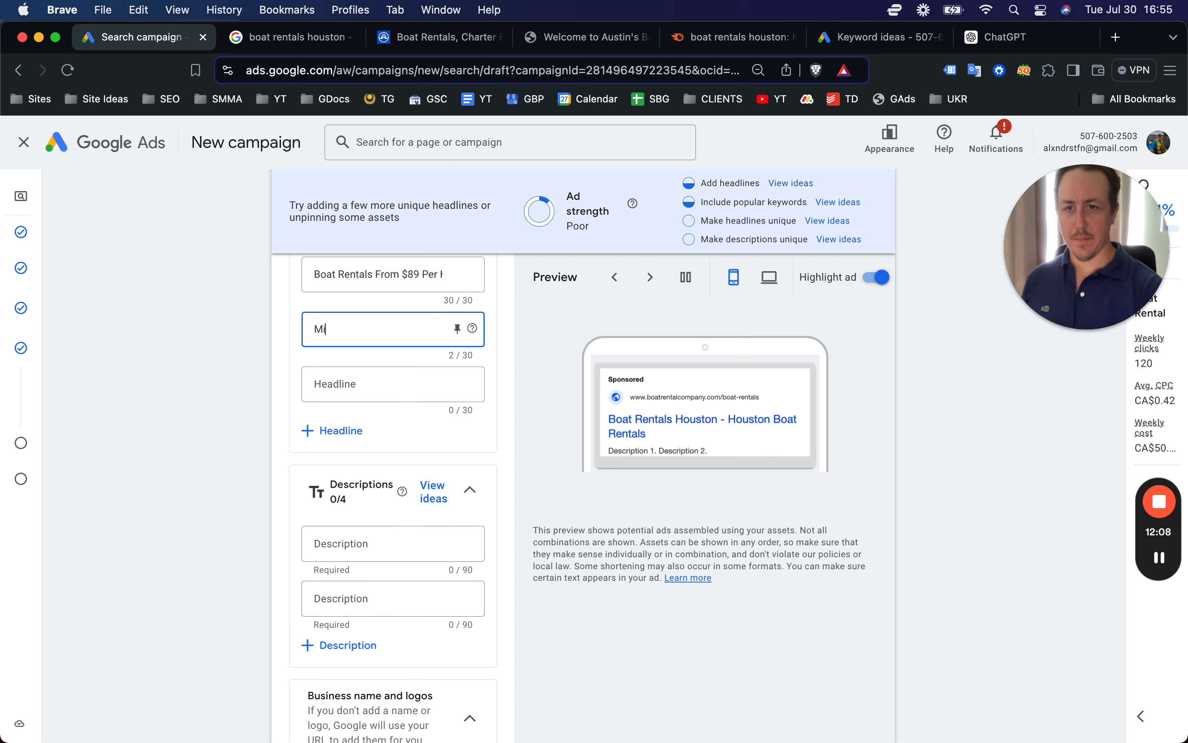
pyautogui.write('nimum 4 Hour Rentals')
pyautogui.click(210, 470)
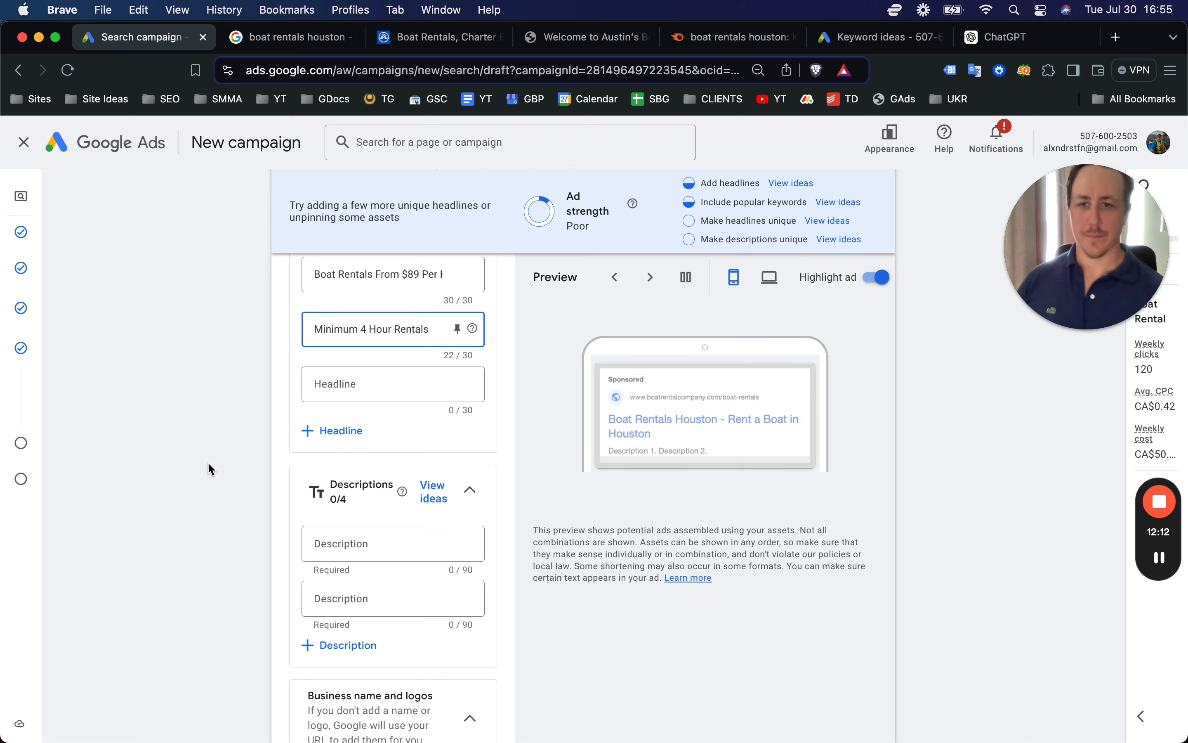
# Step: Check the sponsored results for boat rentals houston in the Google search for headline ideas, and return to the campaign draft
pyautogui.click(260, 38)
pyautogui.scroll(3, 332, 493)
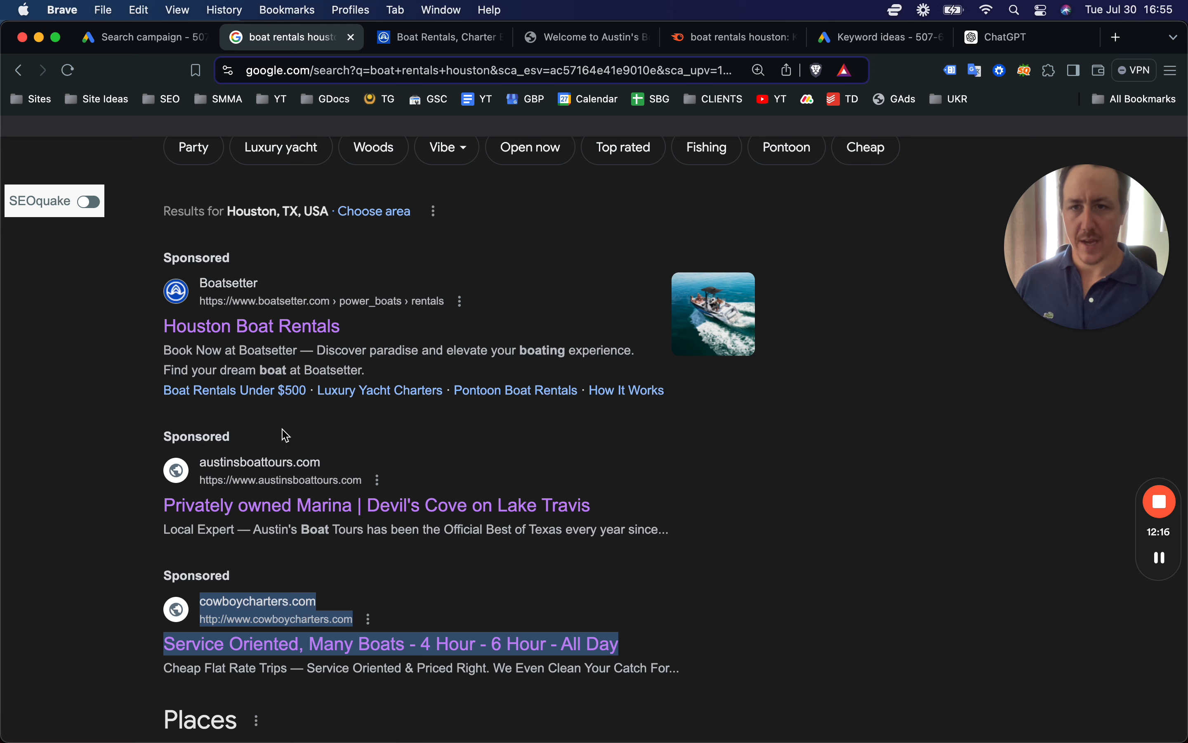
pyautogui.click(140, 36)
# Step: Enter Book Now at Boat Rental Co as the ad's eighth headline
pyautogui.click(373, 375)
pyautogui.write('Boo')
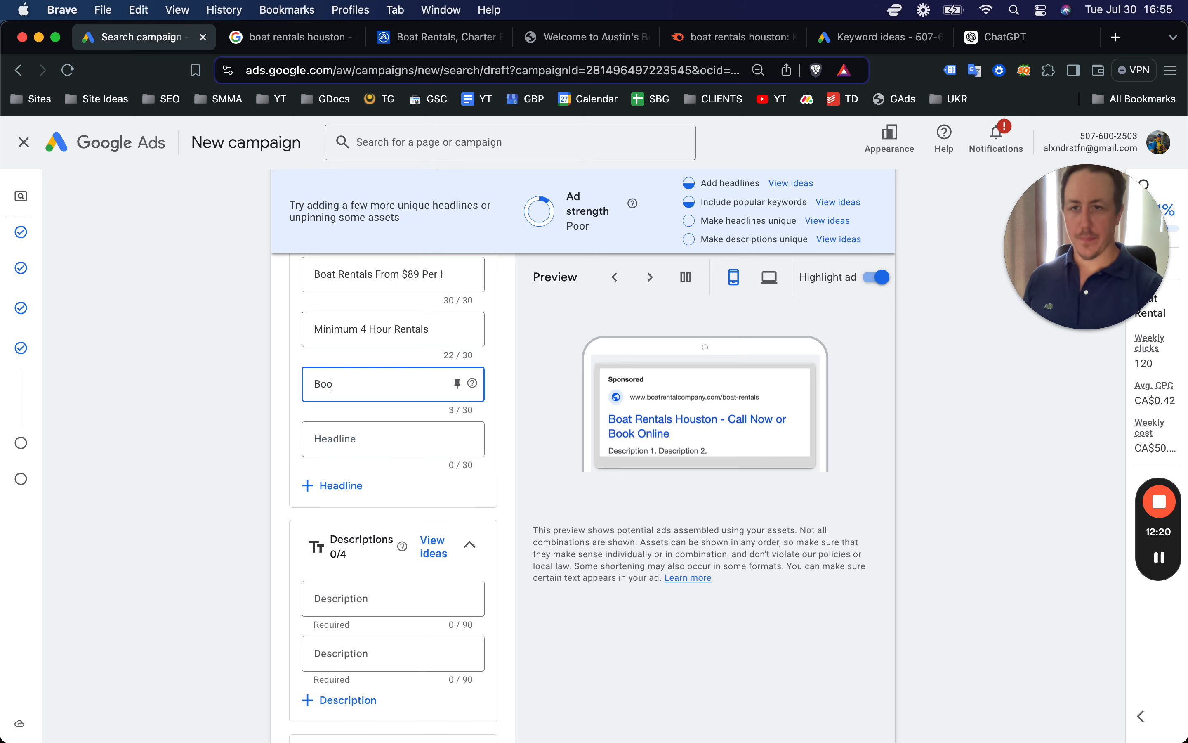
pyautogui.write('k Now at')
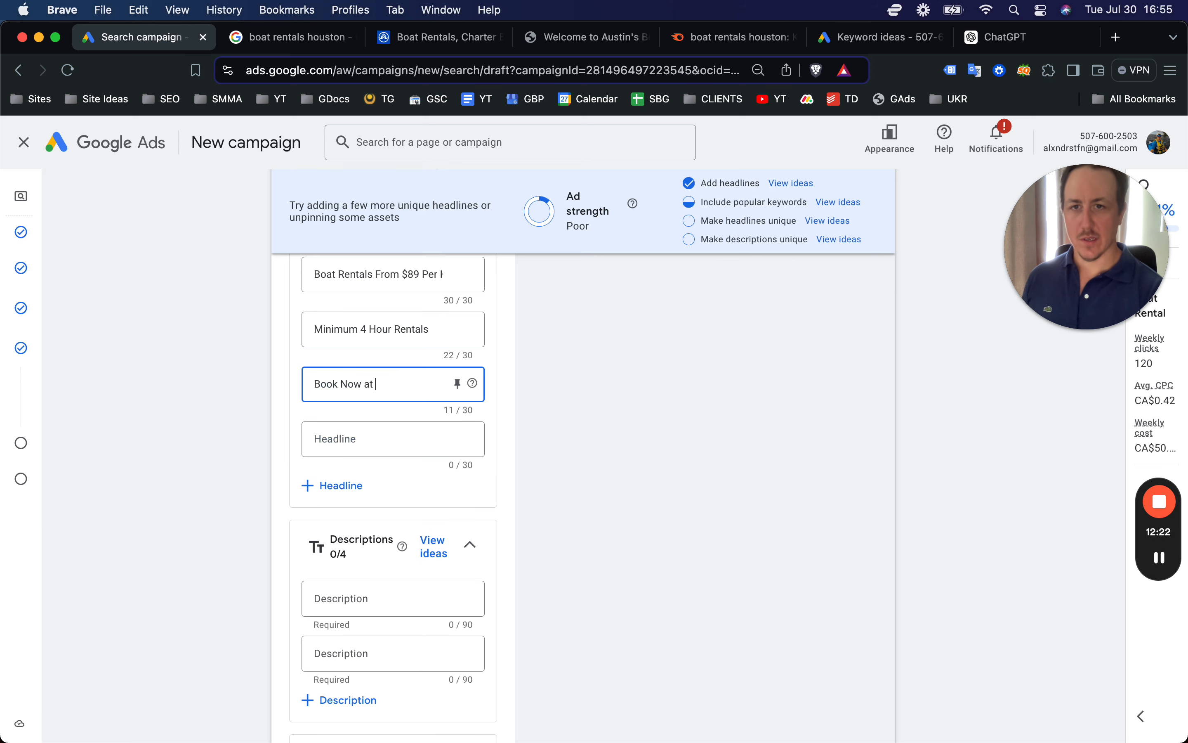
pyautogui.write(' Boa')
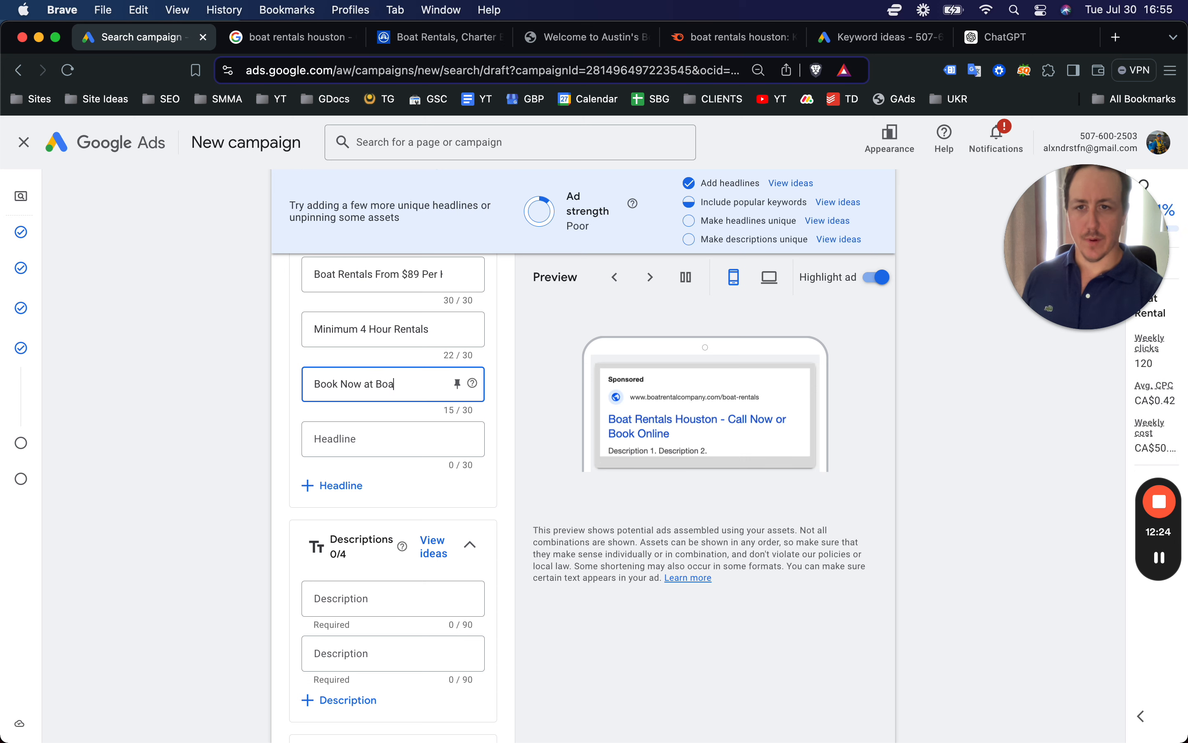
pyautogui.write('t Rental Co')
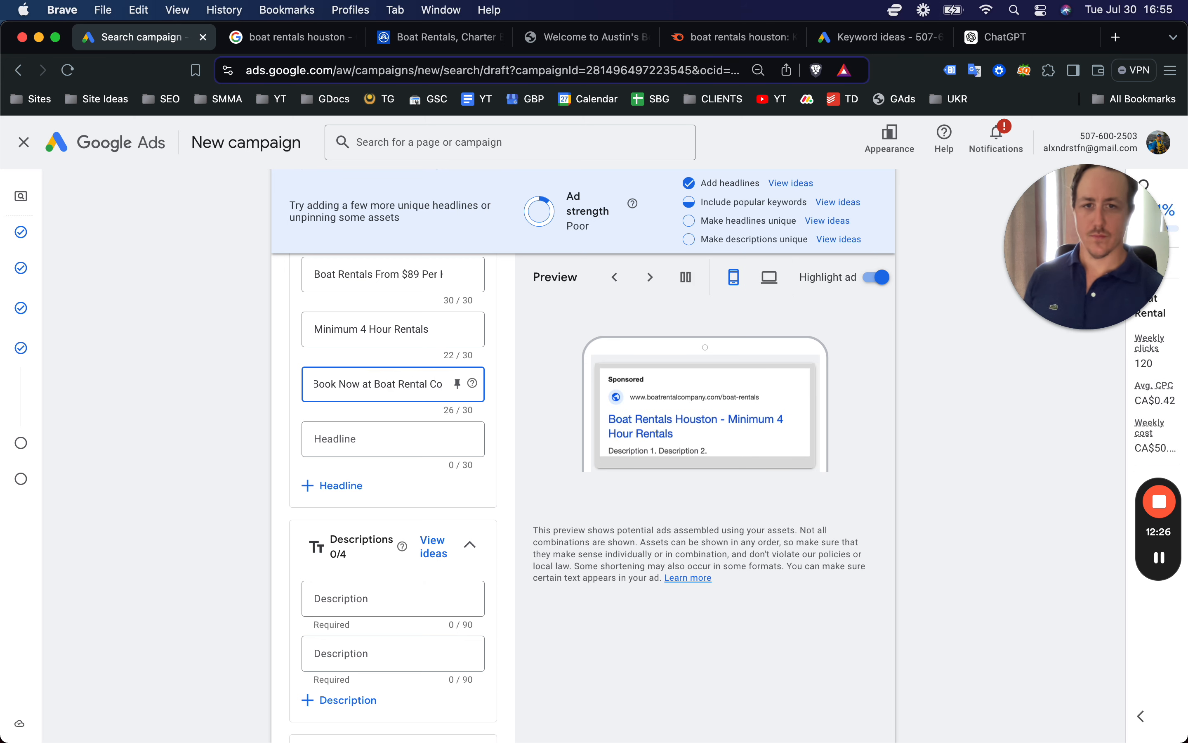
# Step: Enter the first description: "Rent a boat in Houston today. Get out on the water with your family. Rentals from $89."
pyautogui.scroll(-3, 393, 482)
pyautogui.click(376, 506)
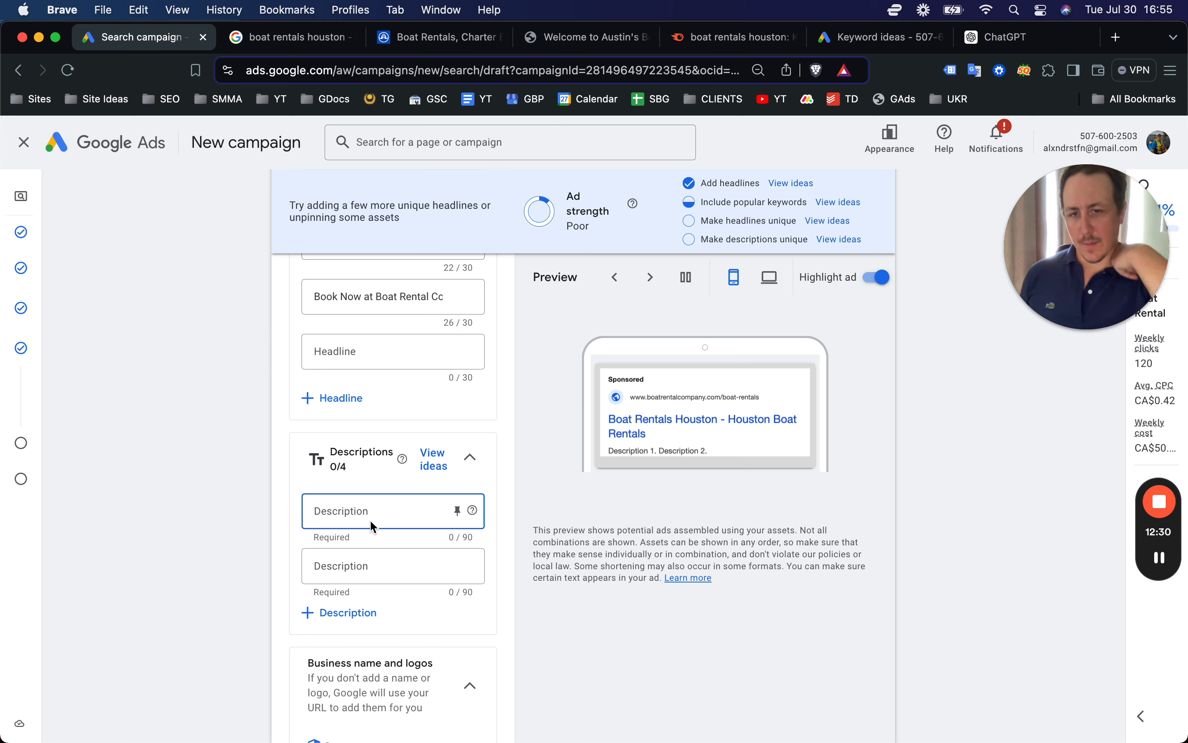
pyautogui.write('Rent a b')
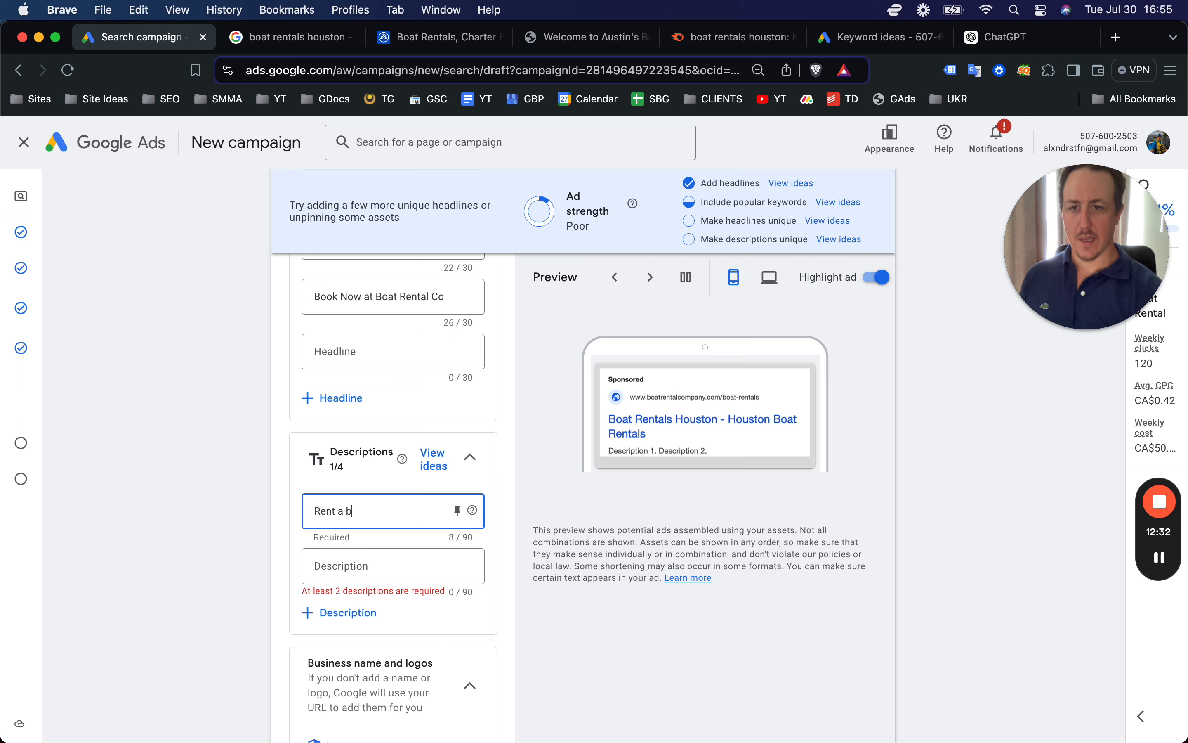
pyautogui.write('oat in Houston to')
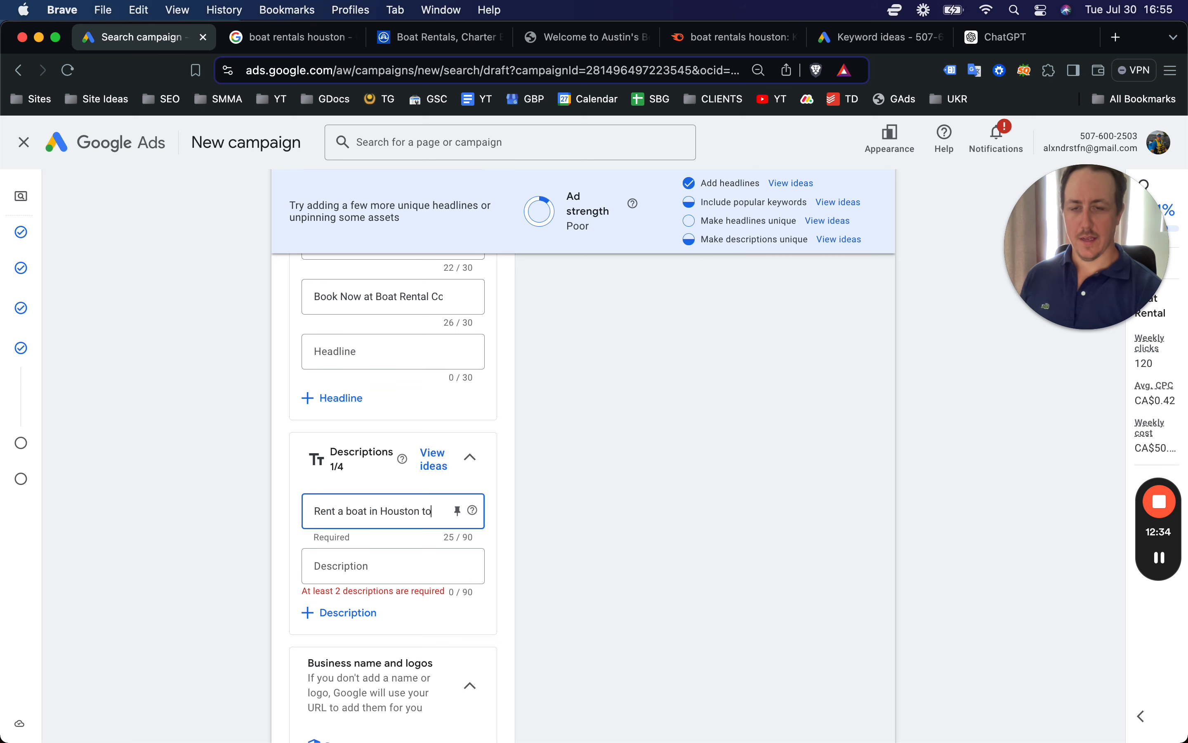
pyautogui.write('day. Get ou')
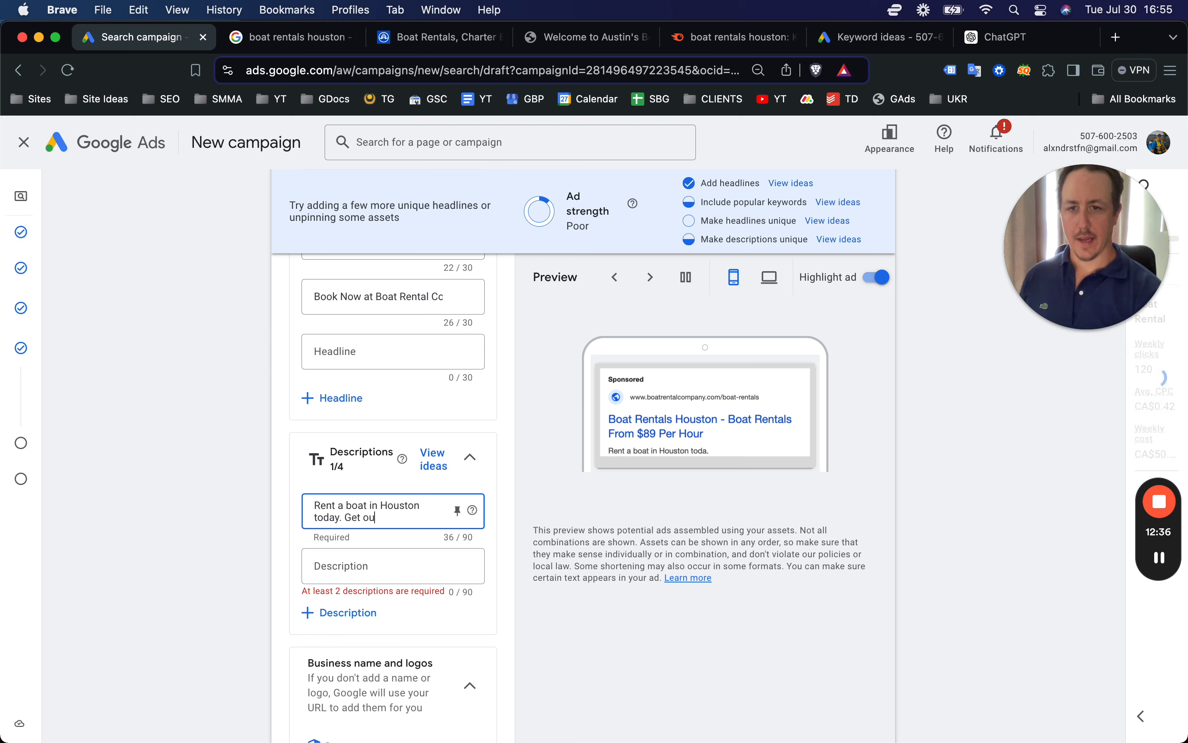
pyautogui.write('t on the water with yo')
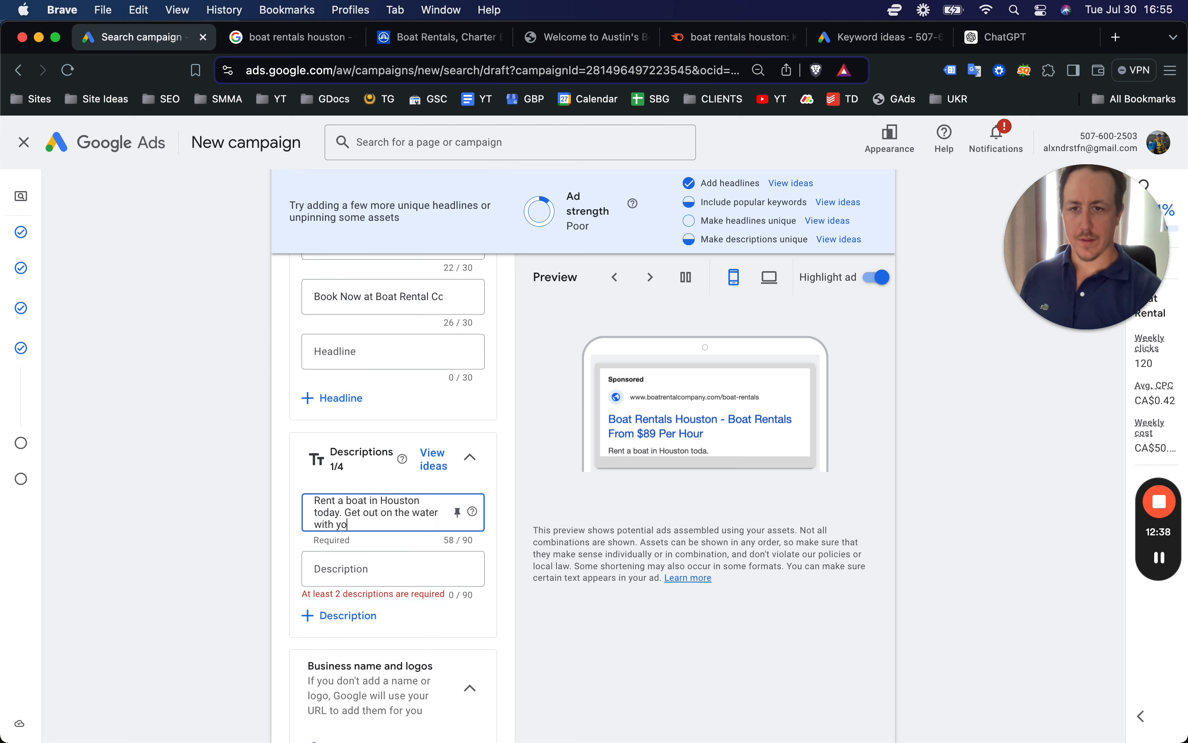
pyautogui.write('ur family.')
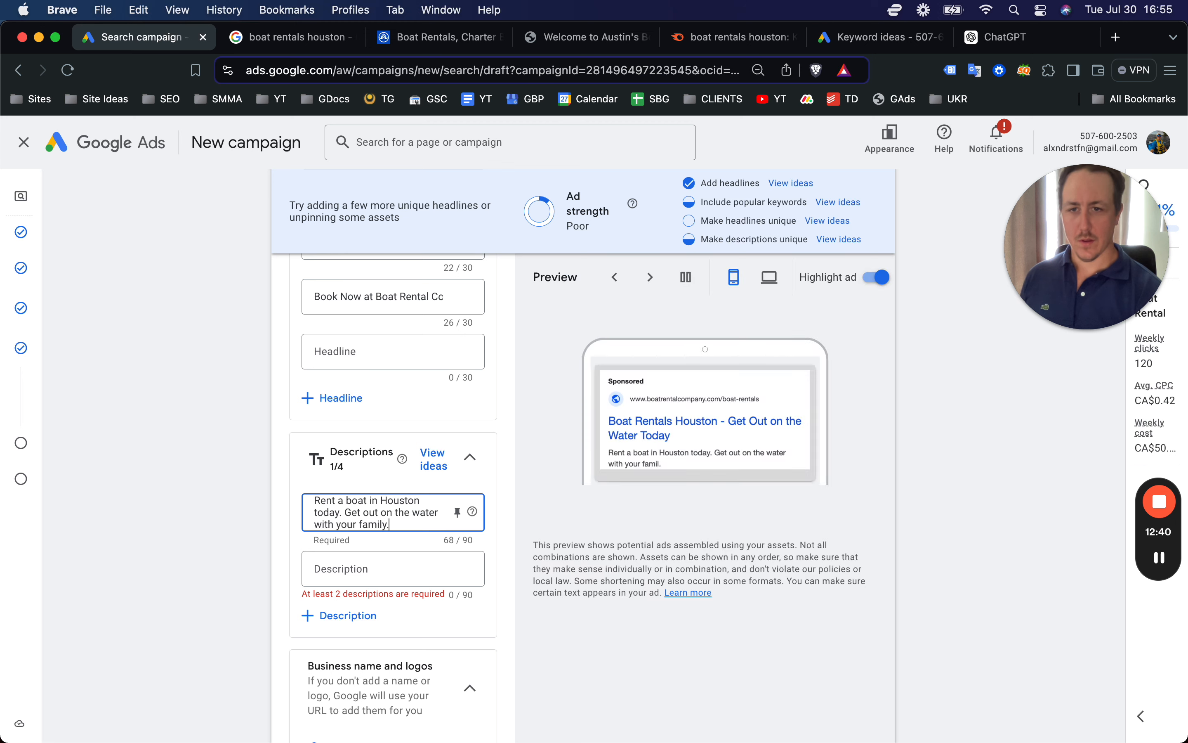
pyautogui.write(' Rentals from $89.')
# Step: Enter the second description: "Offering a wide range of boats for rent in Houston. Make the most of your time on the water"
pyautogui.click(368, 583)
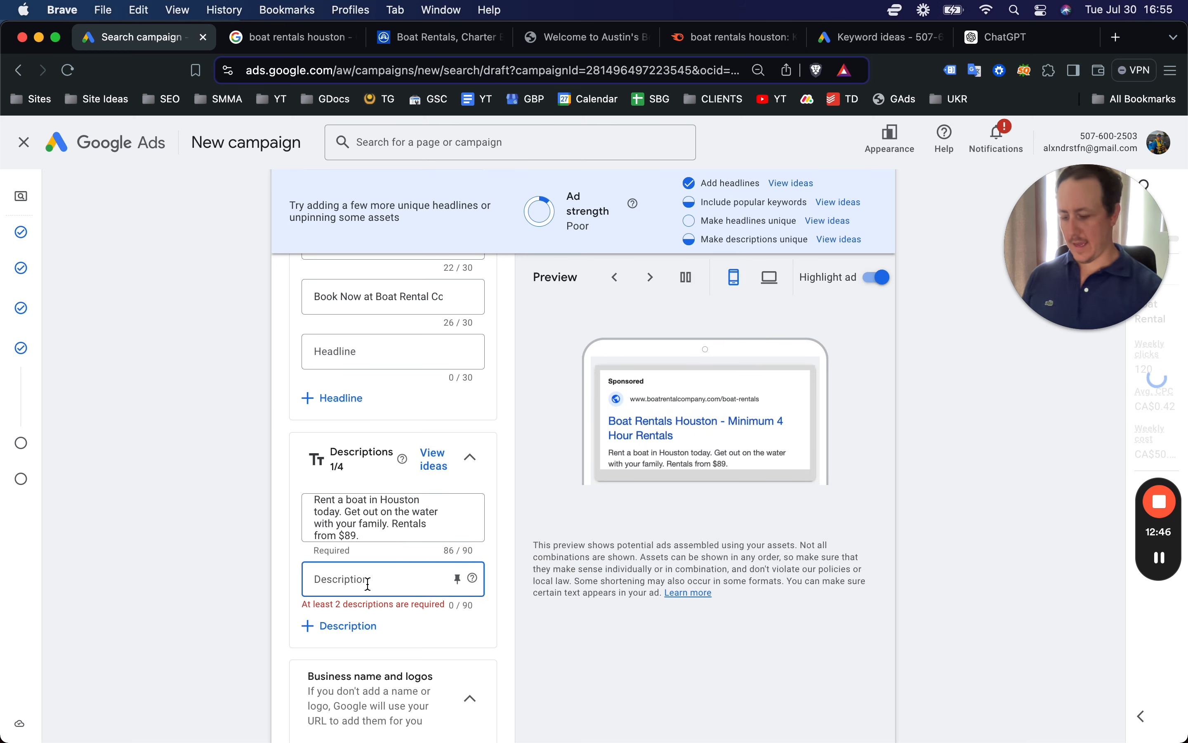
pyautogui.write('Offering a wide rang')
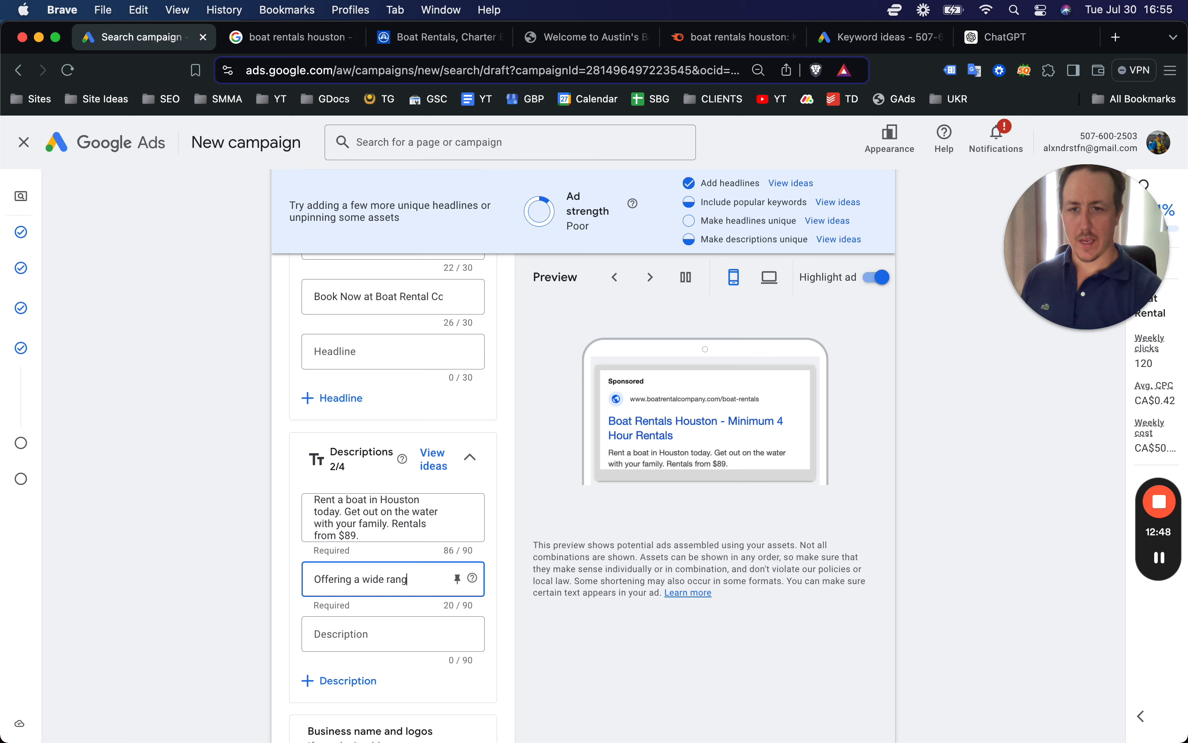
pyautogui.write('e of boats for rent in Ho')
pyautogui.press('BackSpace')
pyautogui.write('Houston. M')
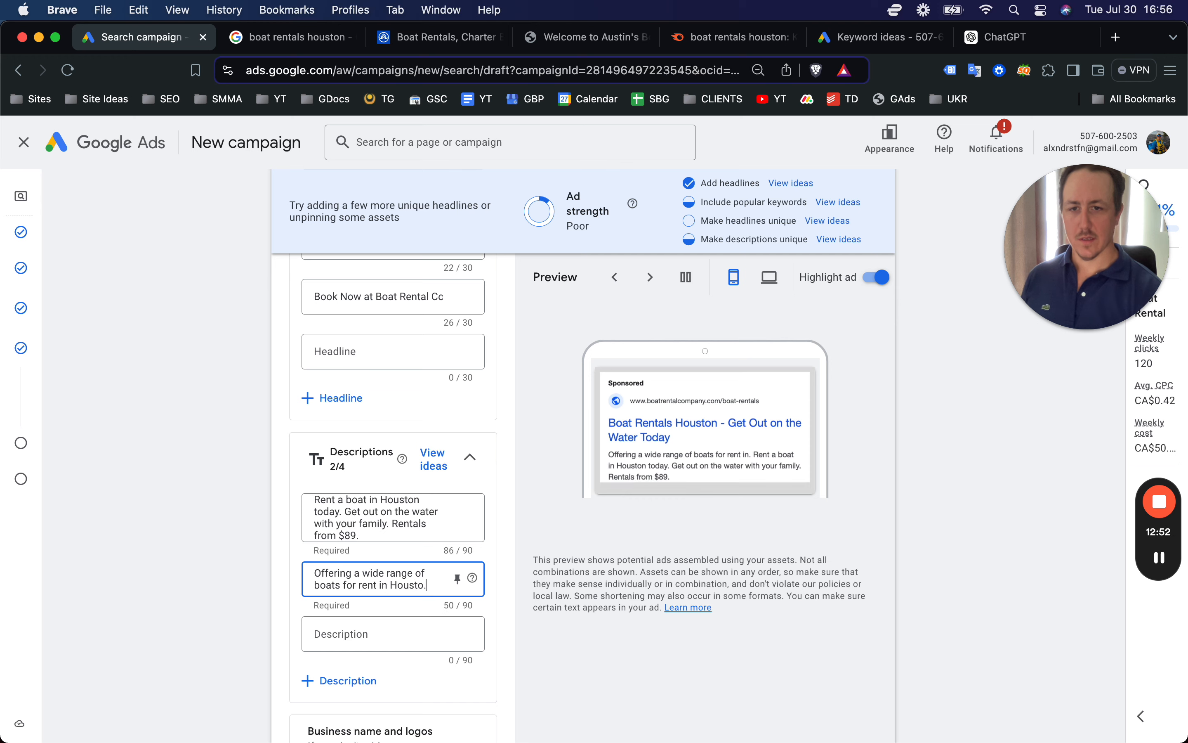
pyautogui.write('ake the most o')
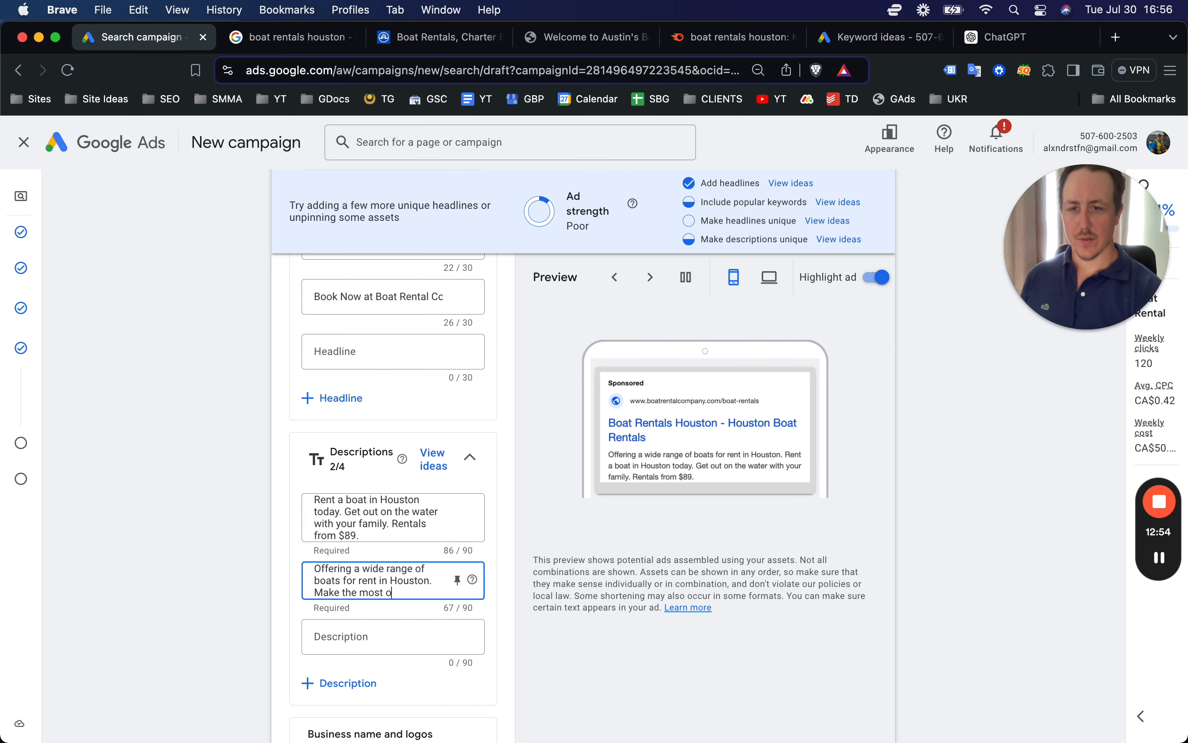
pyautogui.write('f your time on')
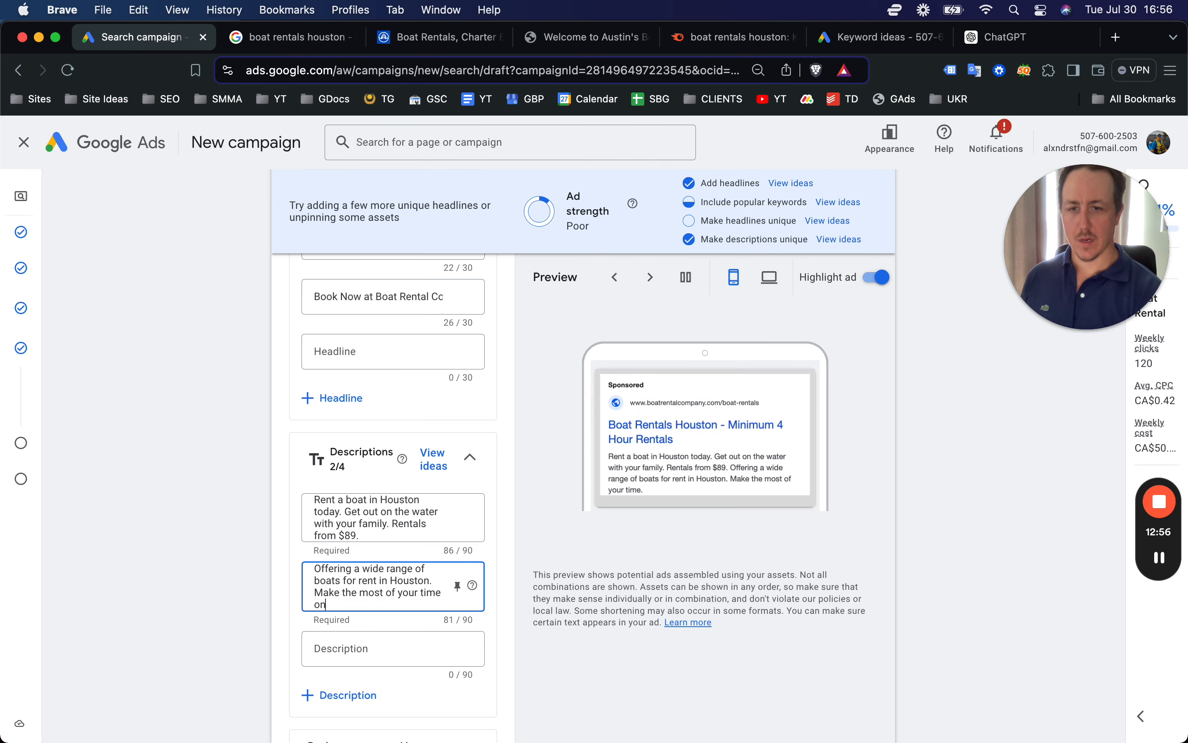
pyautogui.write(' the water')
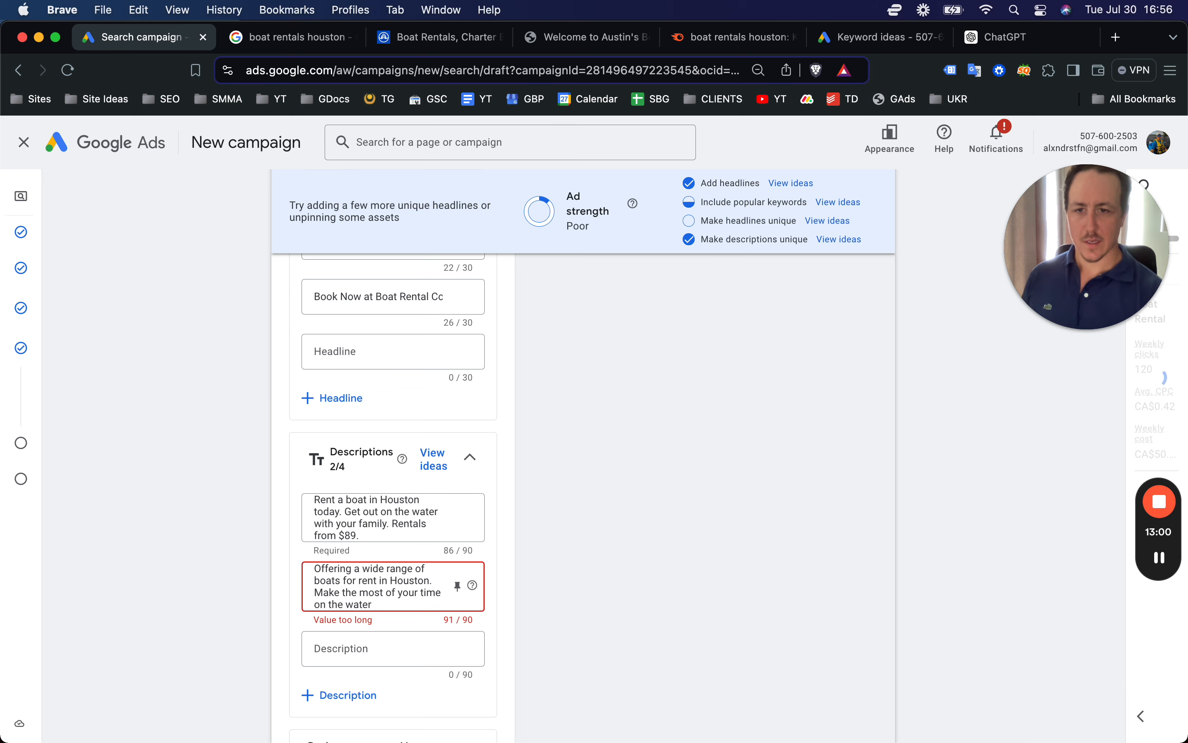
# Step: Shorten the second description's wording to "boat rentals in Houston" and end its last sentence with a period
pyautogui.click(338, 583)
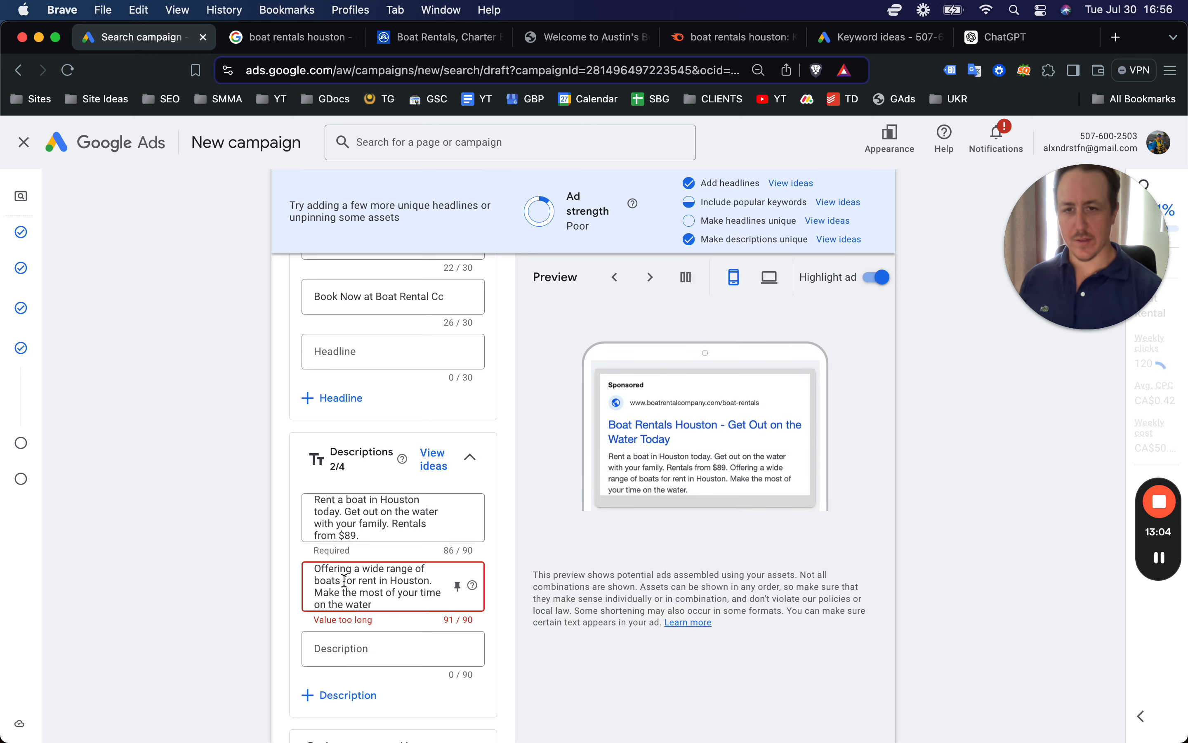
pyautogui.press('BackSpace')
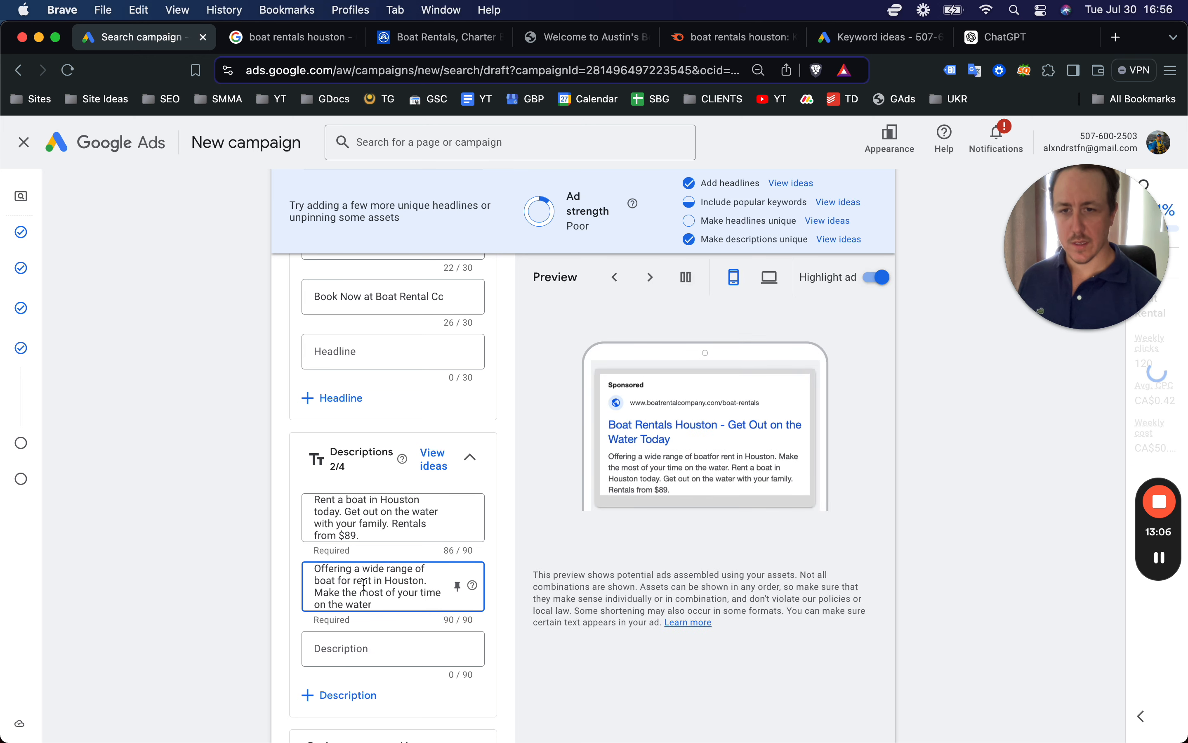
pyautogui.doubleClick(344, 582)
pyautogui.press('BackSpace')
pyautogui.press('BackSpace')
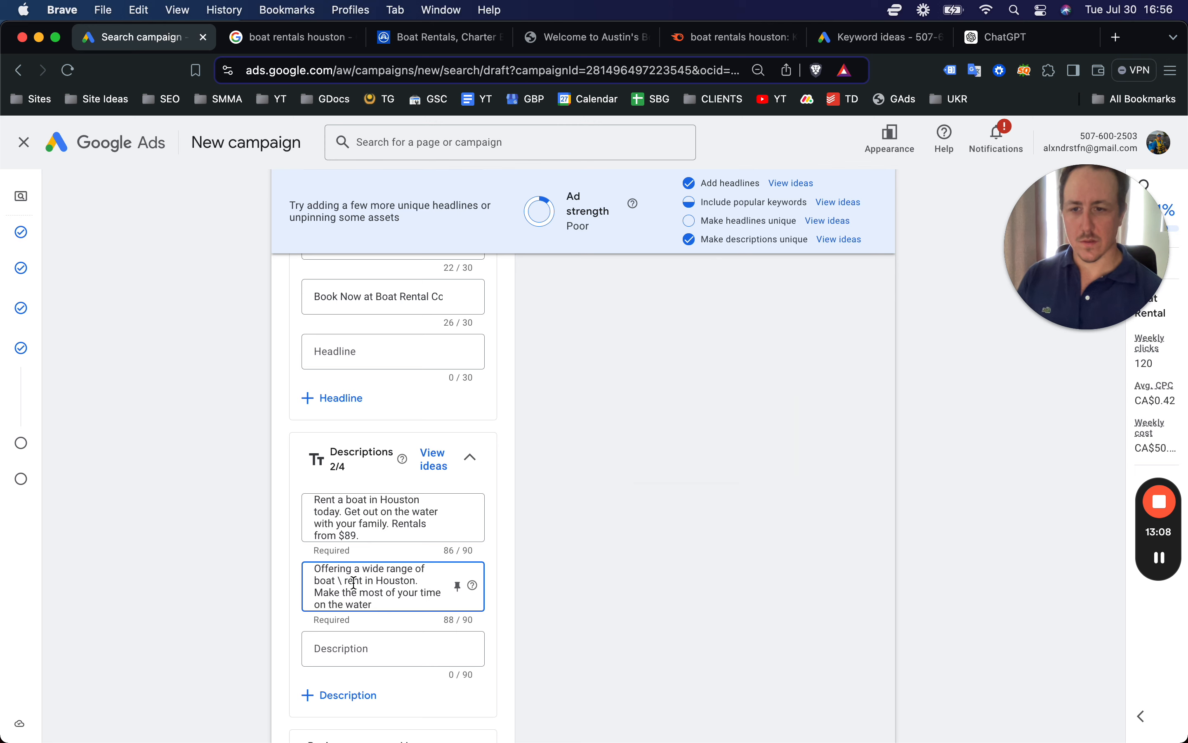
pyautogui.write('als')
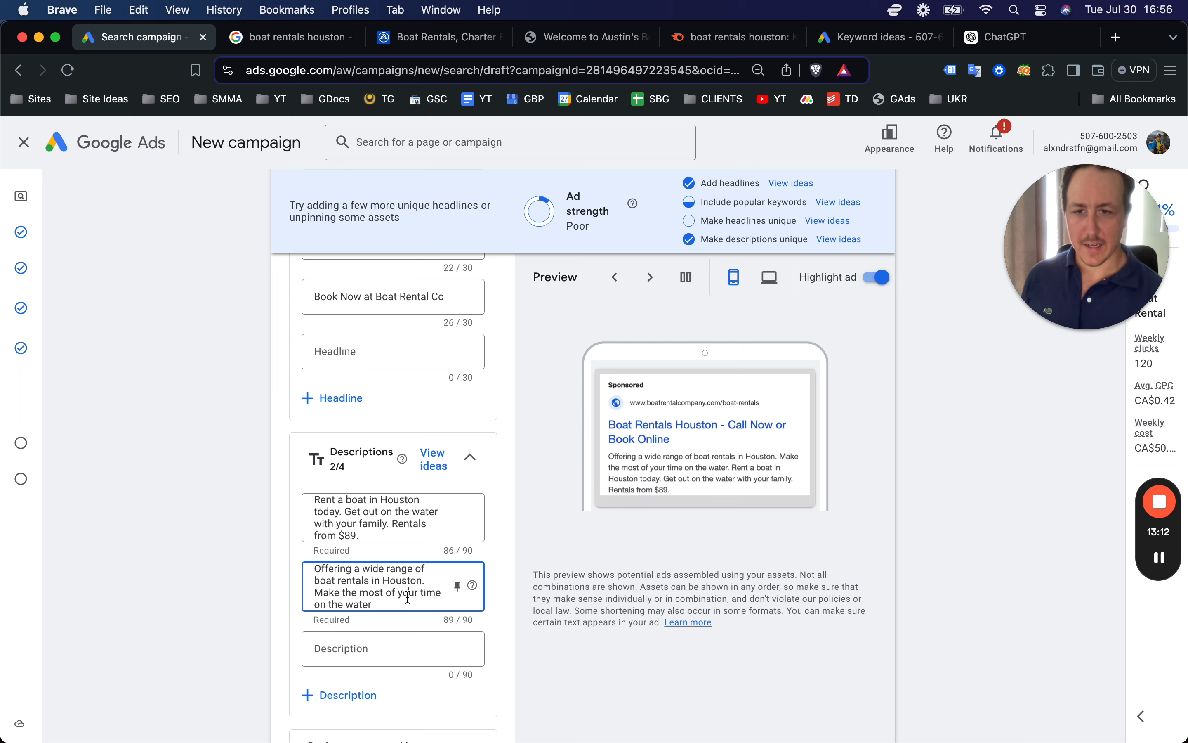
pyautogui.write('.')
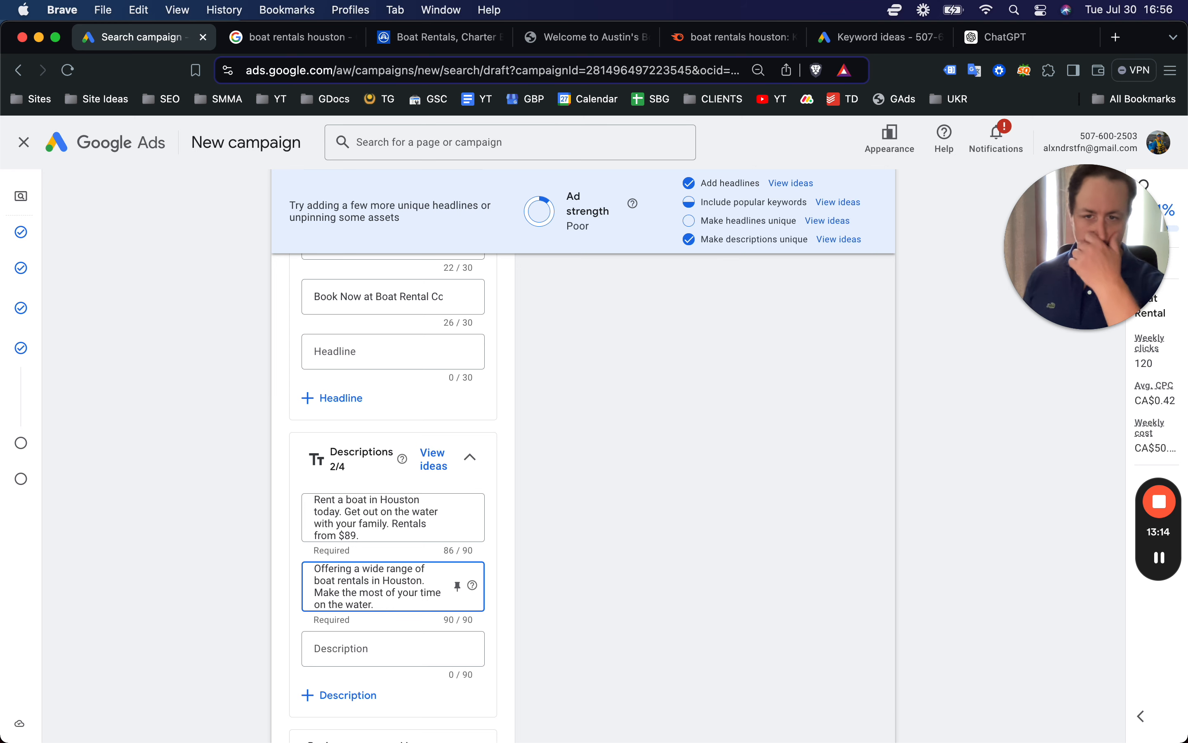
pyautogui.click(257, 449)
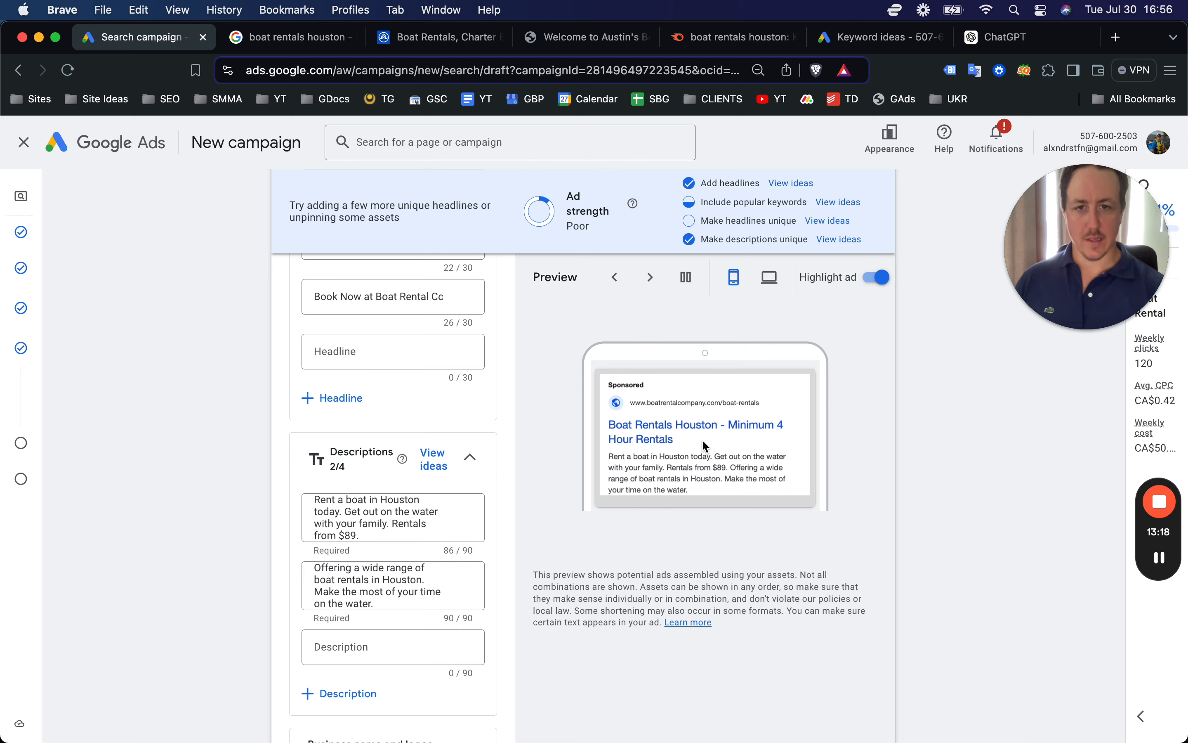
# Step: Look at the suggested and asset library sitelinks available for the campaign, and close them without adding any
pyautogui.scroll(-5, 747, 423)
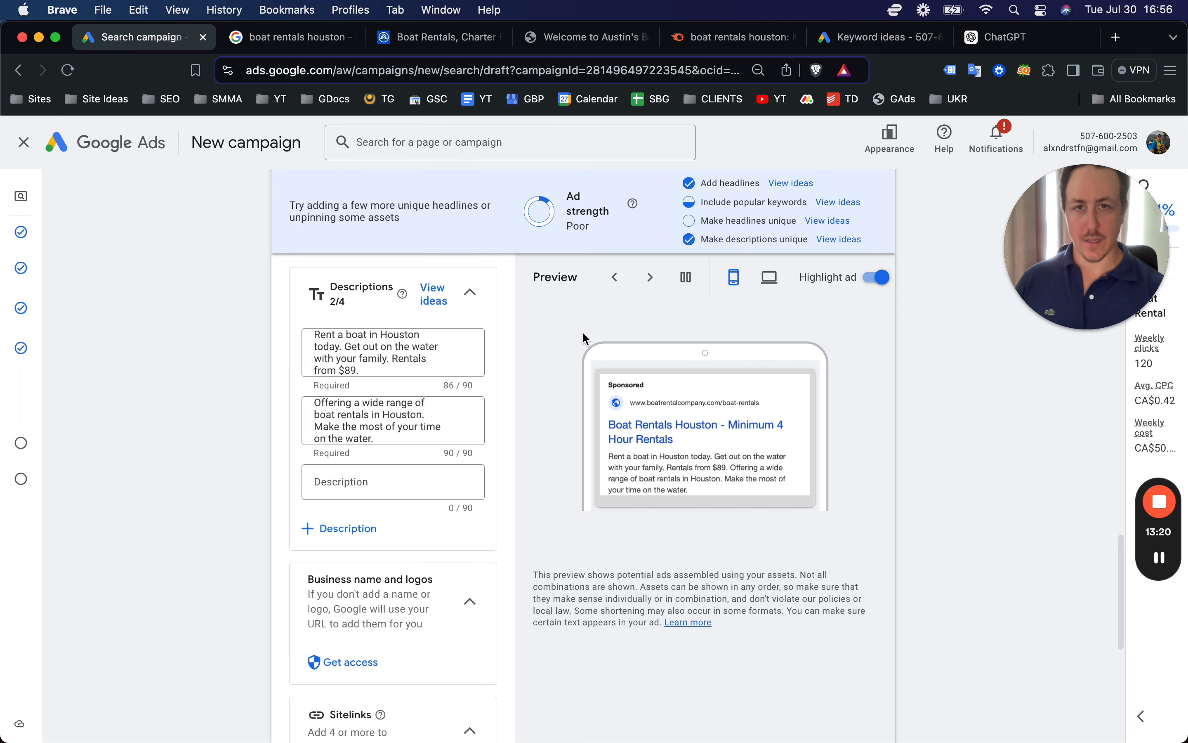
pyautogui.scroll(-2, 190, 257)
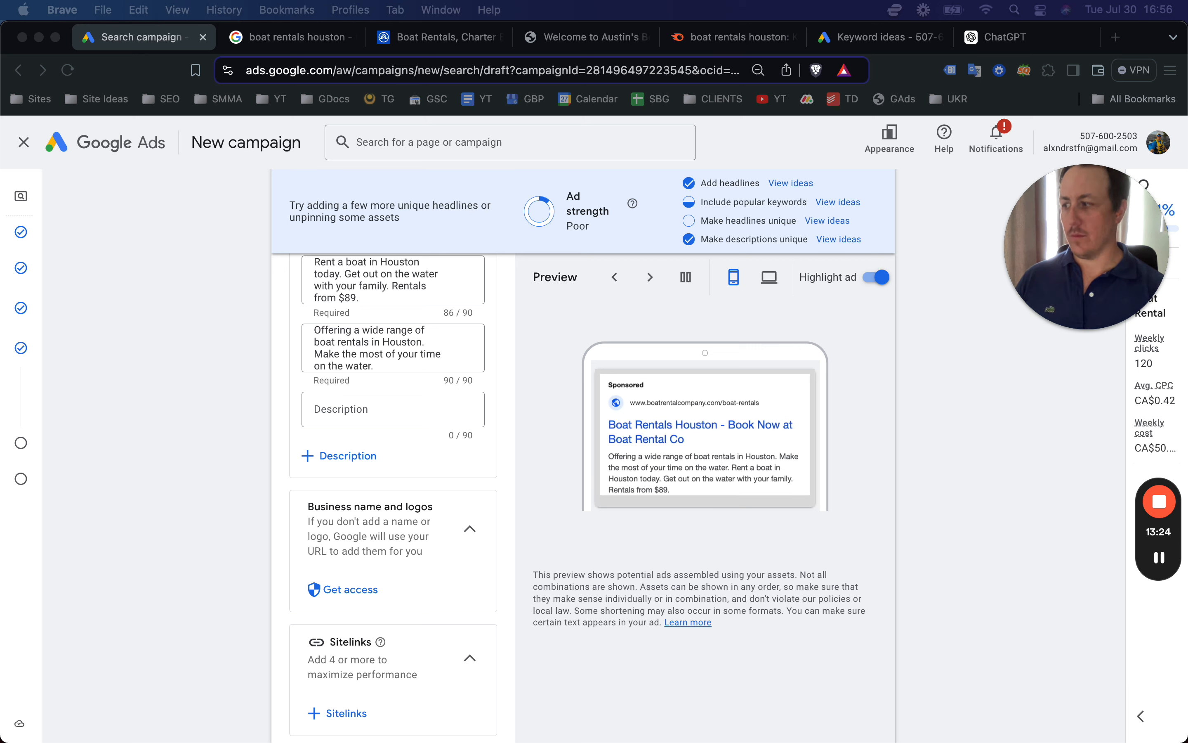
pyautogui.scroll(-3, 272, 456)
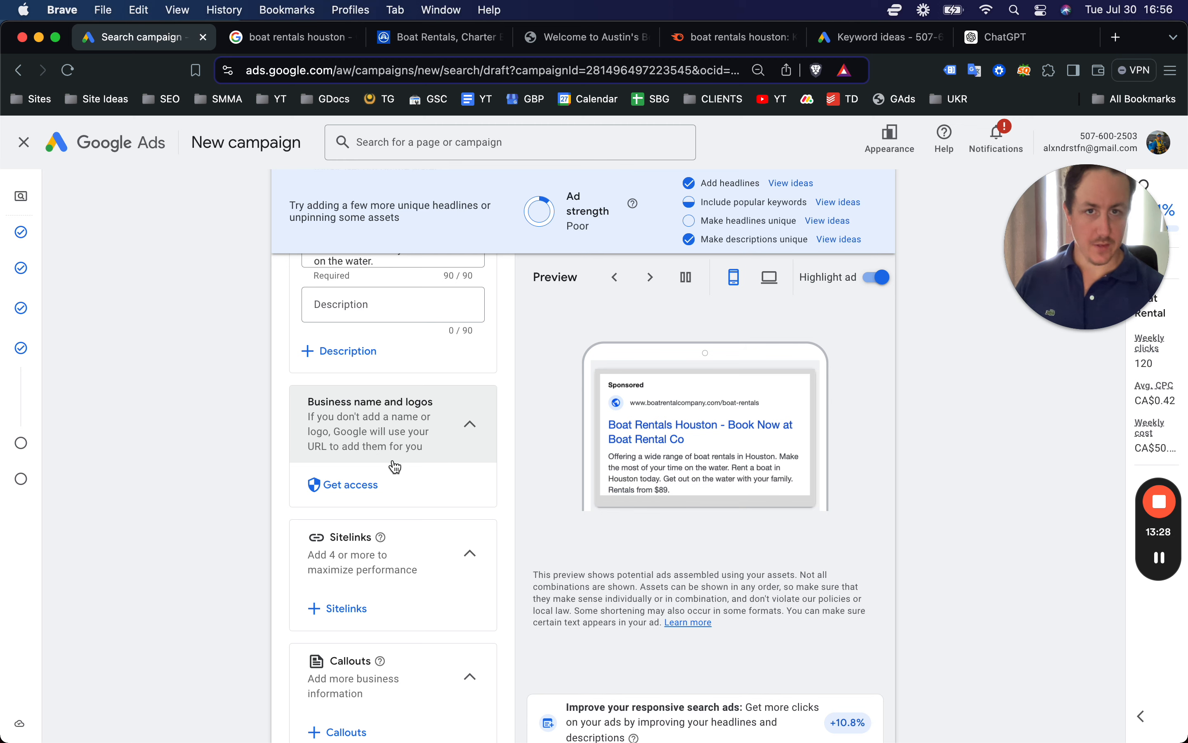
pyautogui.scroll(-3, 380, 446)
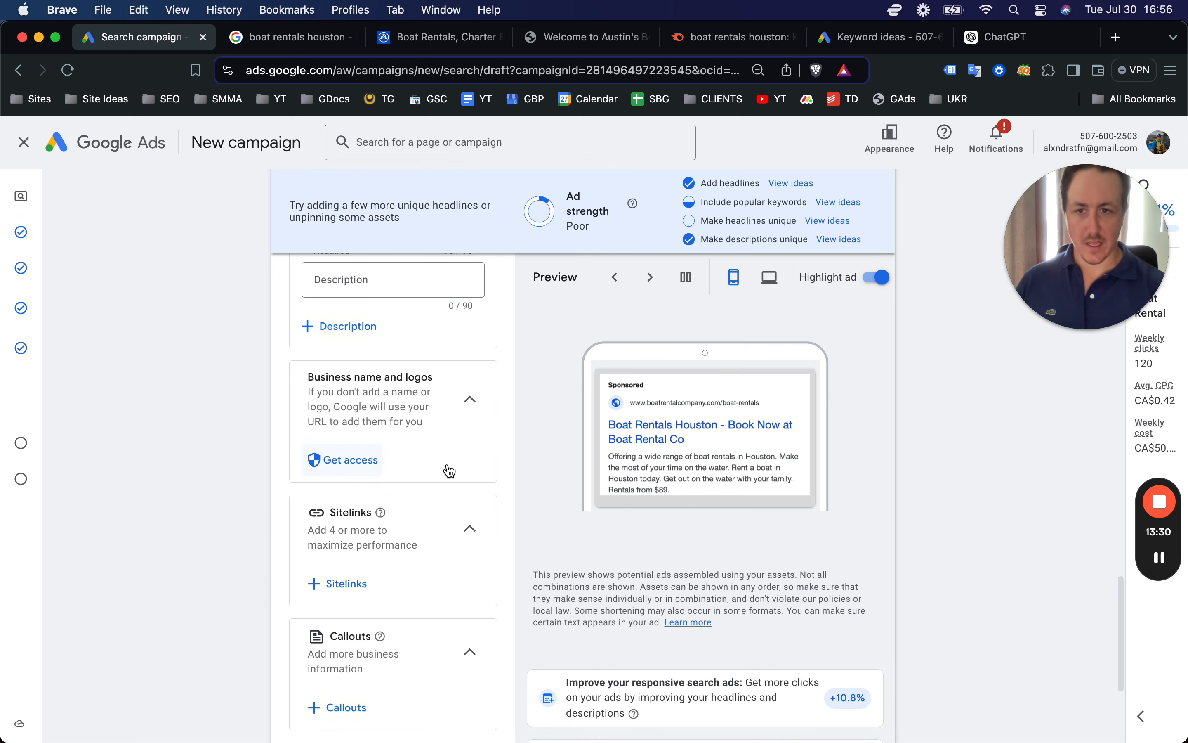
pyautogui.scroll(-3, 388, 412)
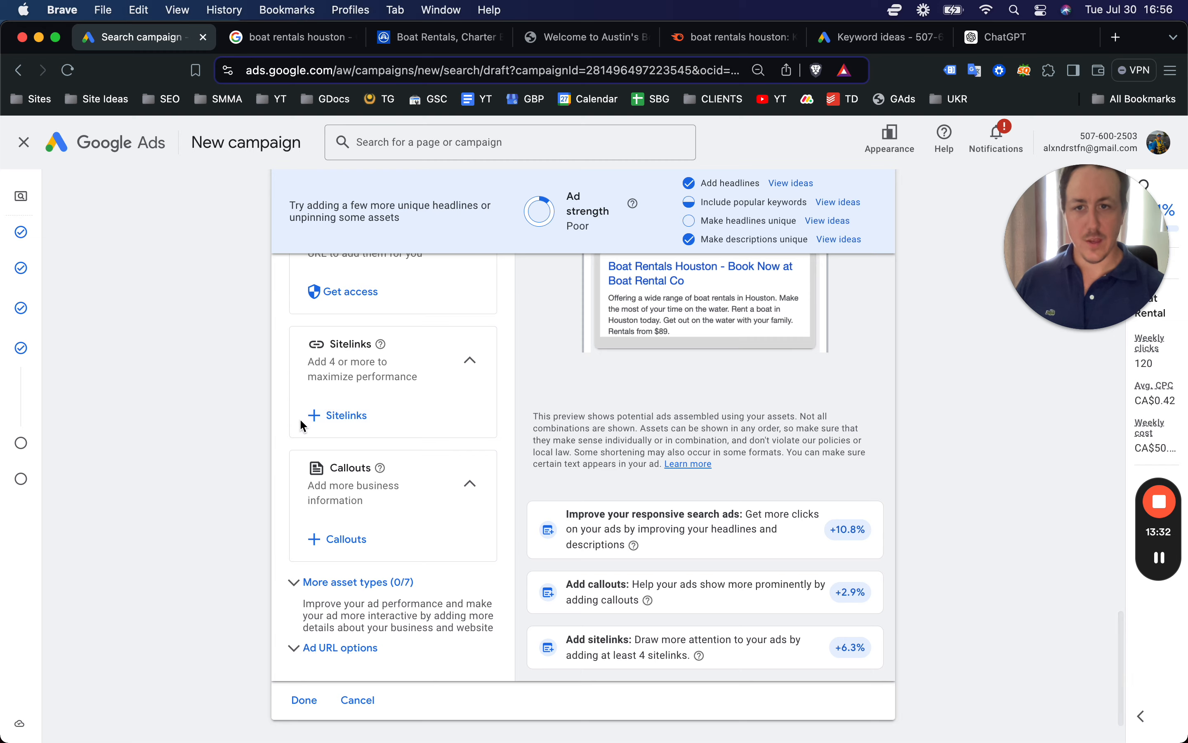
pyautogui.click(339, 422)
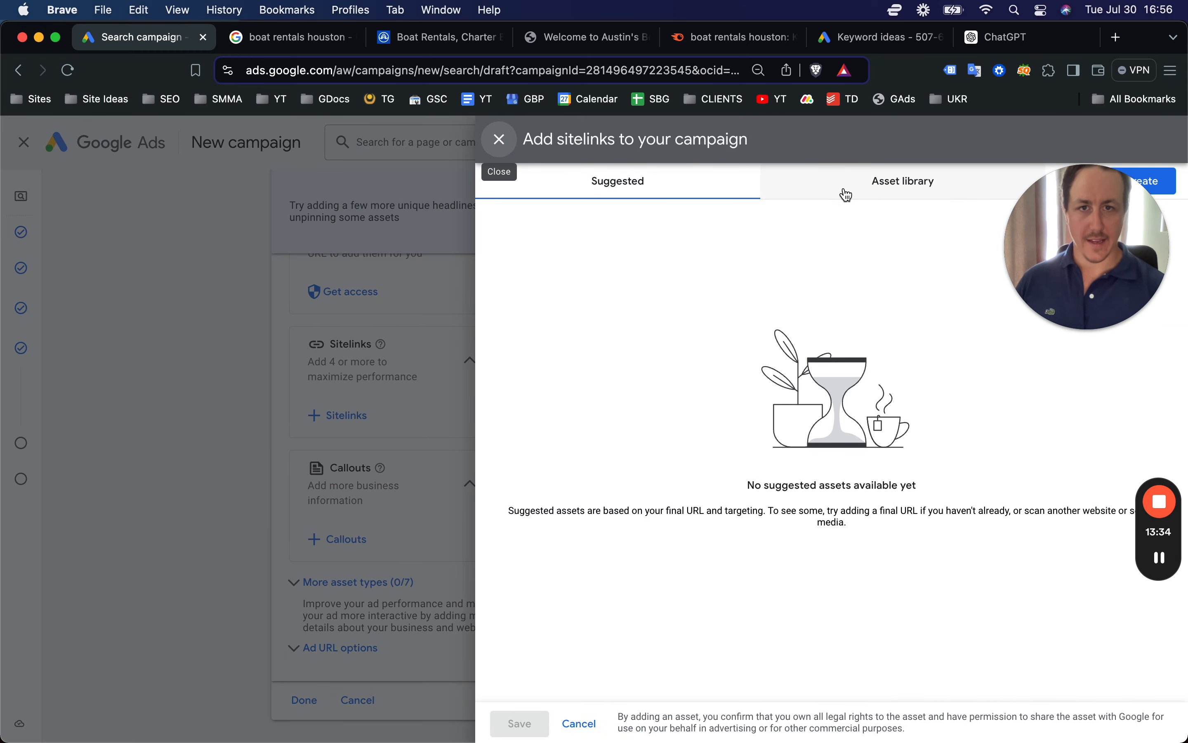
pyautogui.click(868, 191)
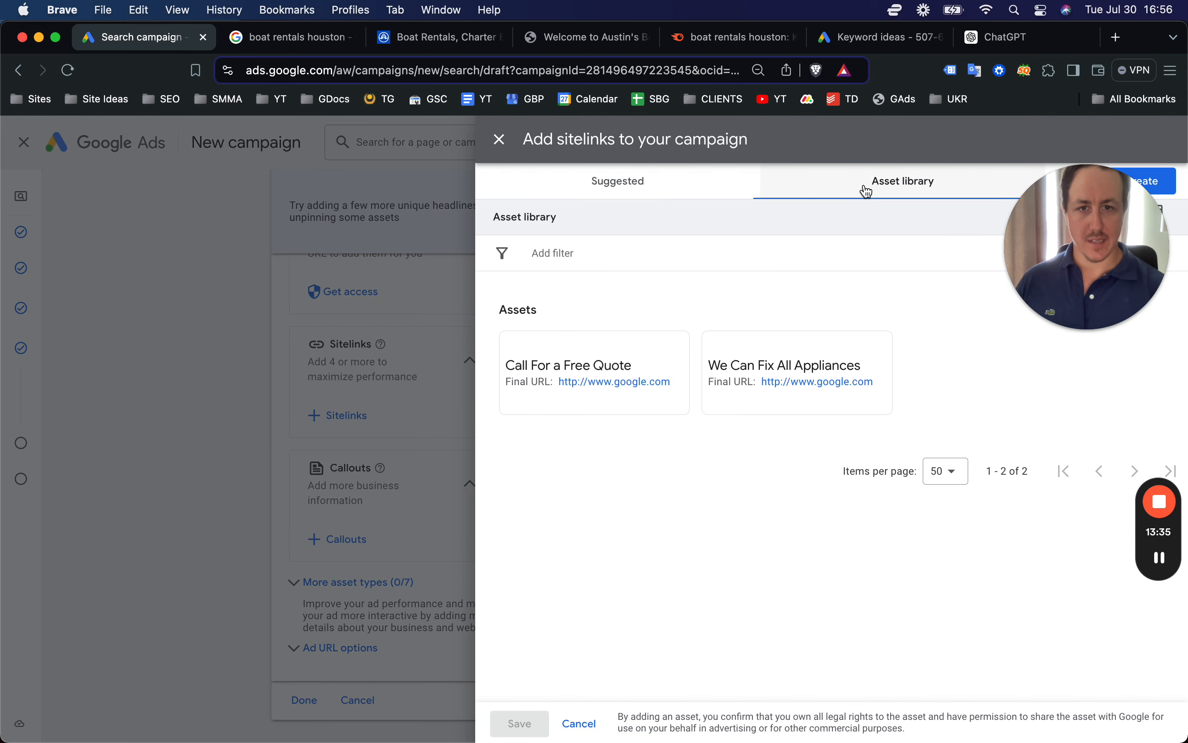
pyautogui.click(622, 173)
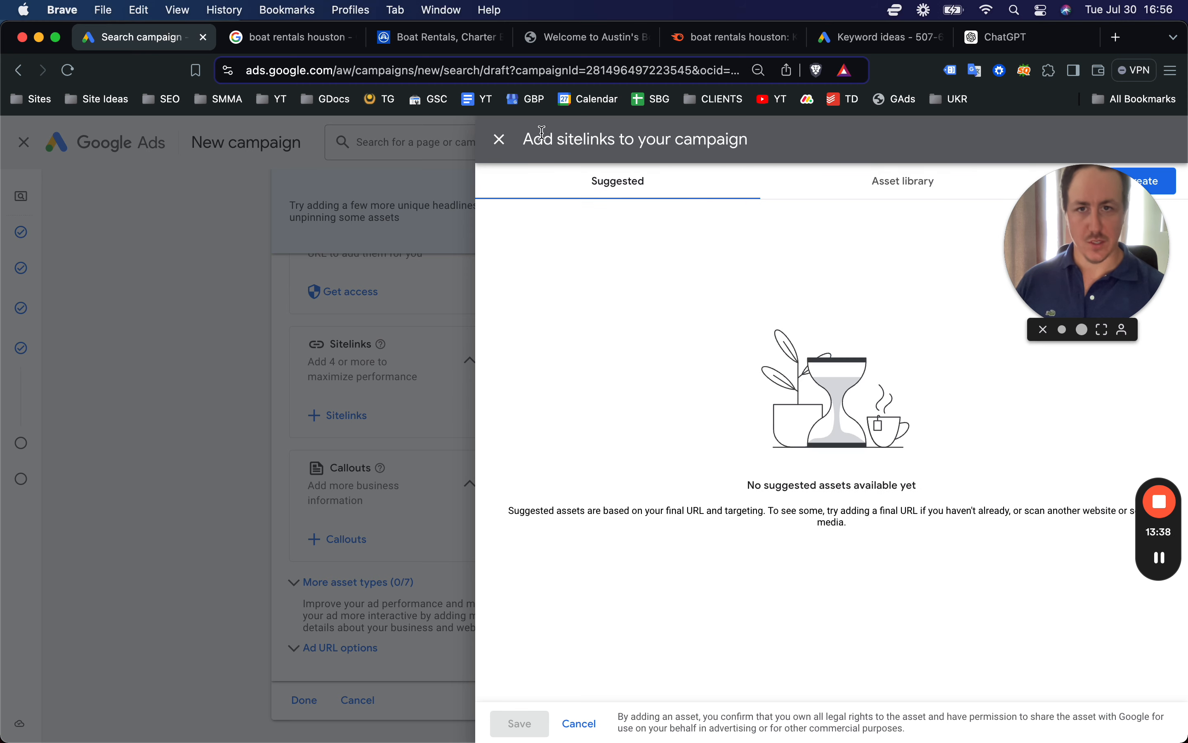
pyautogui.click(500, 140)
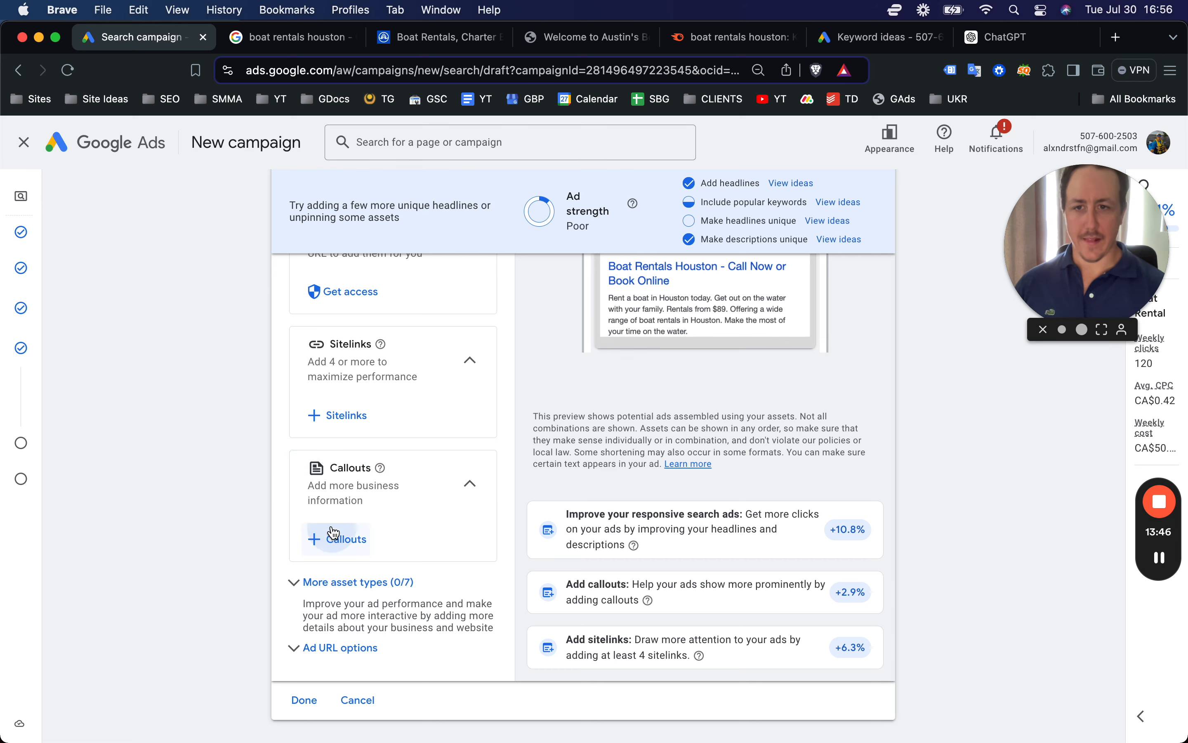
# Step: Start adding campaign callouts and enter Boat Rentals from $89 as the first callout text
pyautogui.click(346, 539)
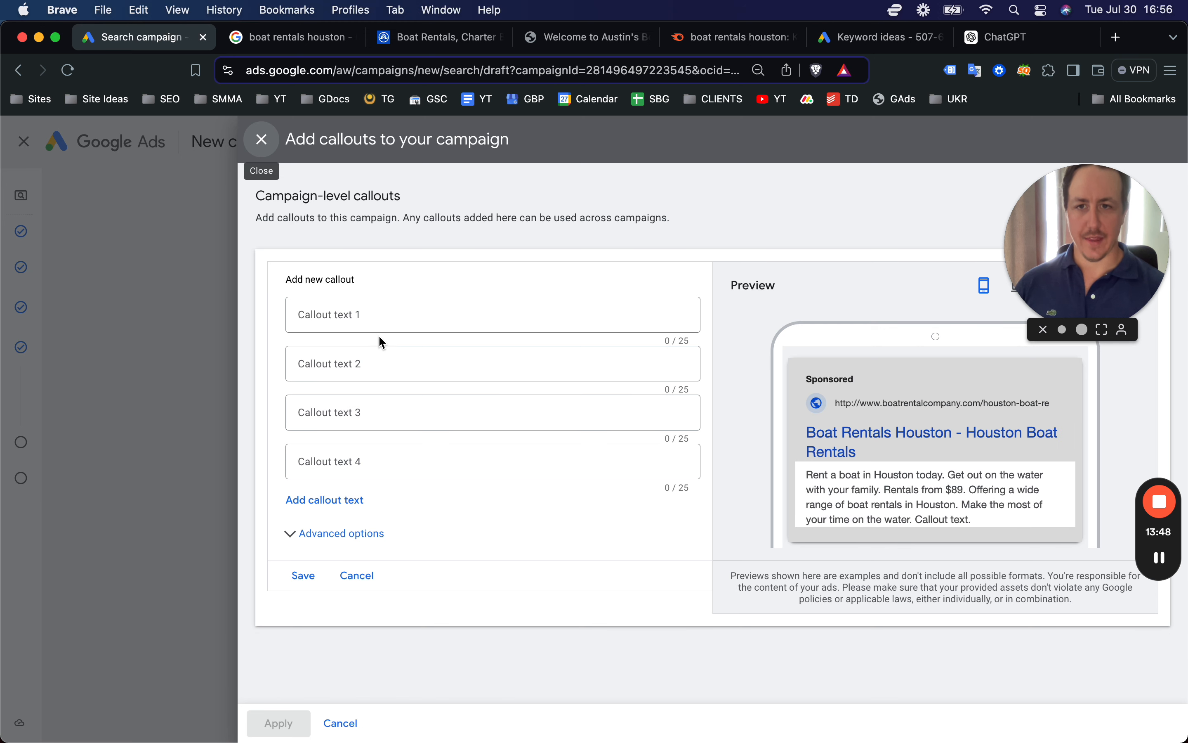
pyautogui.click(369, 314)
pyautogui.write('Boat Renta')
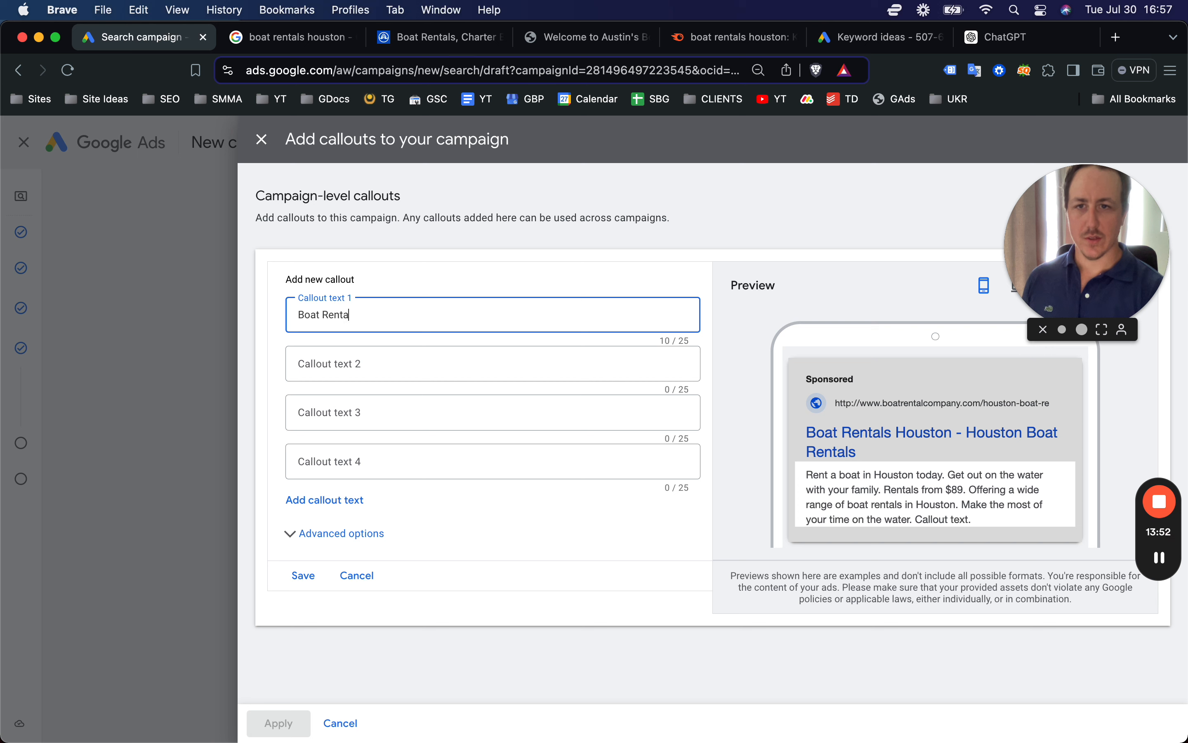
pyautogui.write('ls from $89')
# Step: Enter All Types of Boats Avail as the second callout text, then save both callouts and apply them to the campaign
pyautogui.click(493, 364)
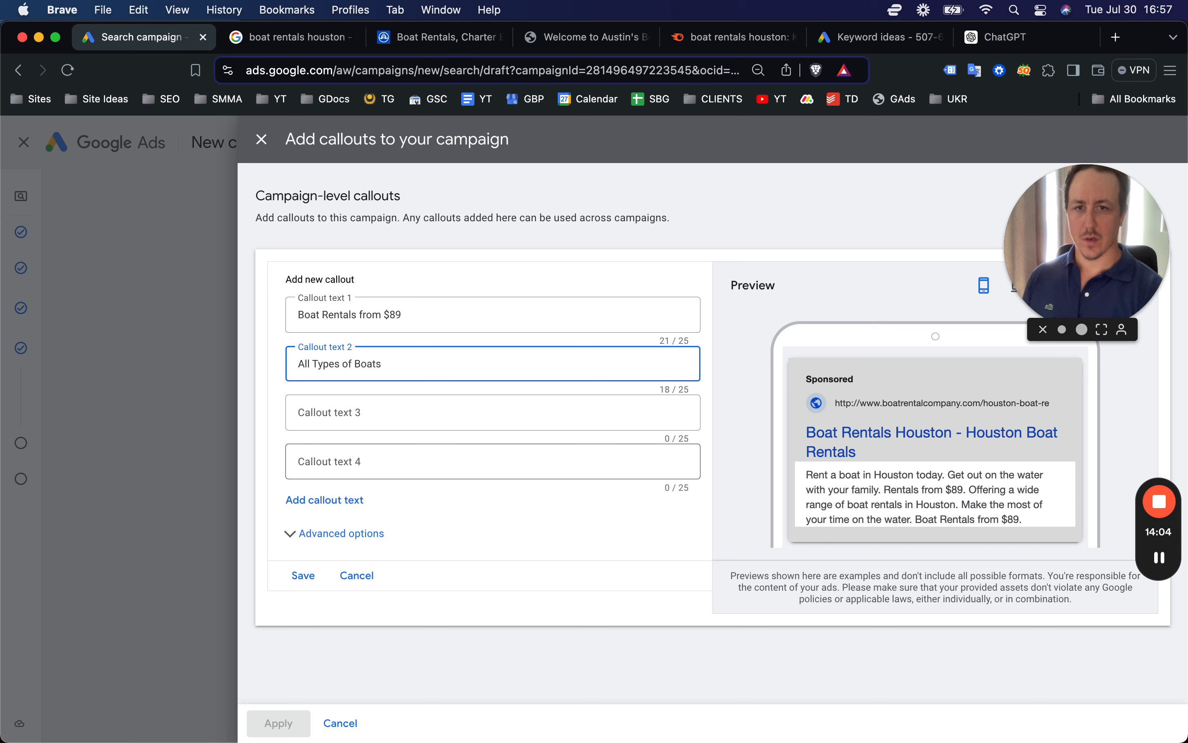
pyautogui.write('ent')
pyautogui.press('BackSpace')
pyautogui.press('BackSpace')
pyautogui.press('BackSpace')
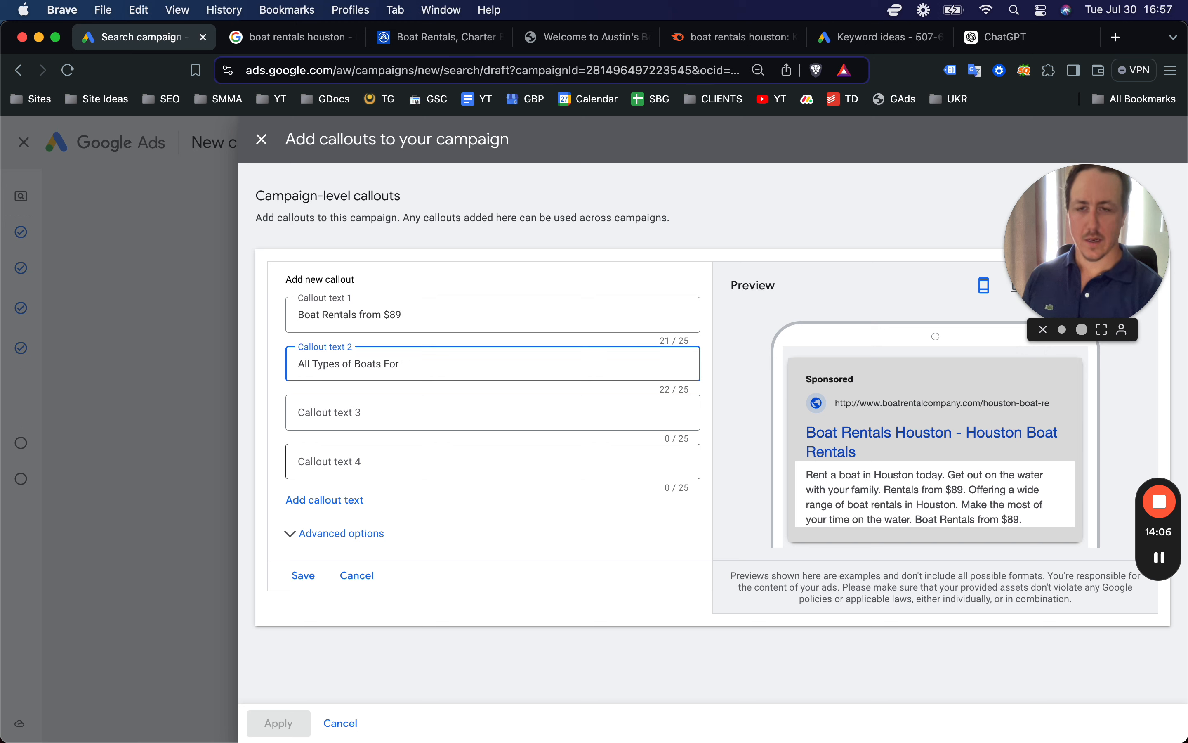
pyautogui.write('Availa')
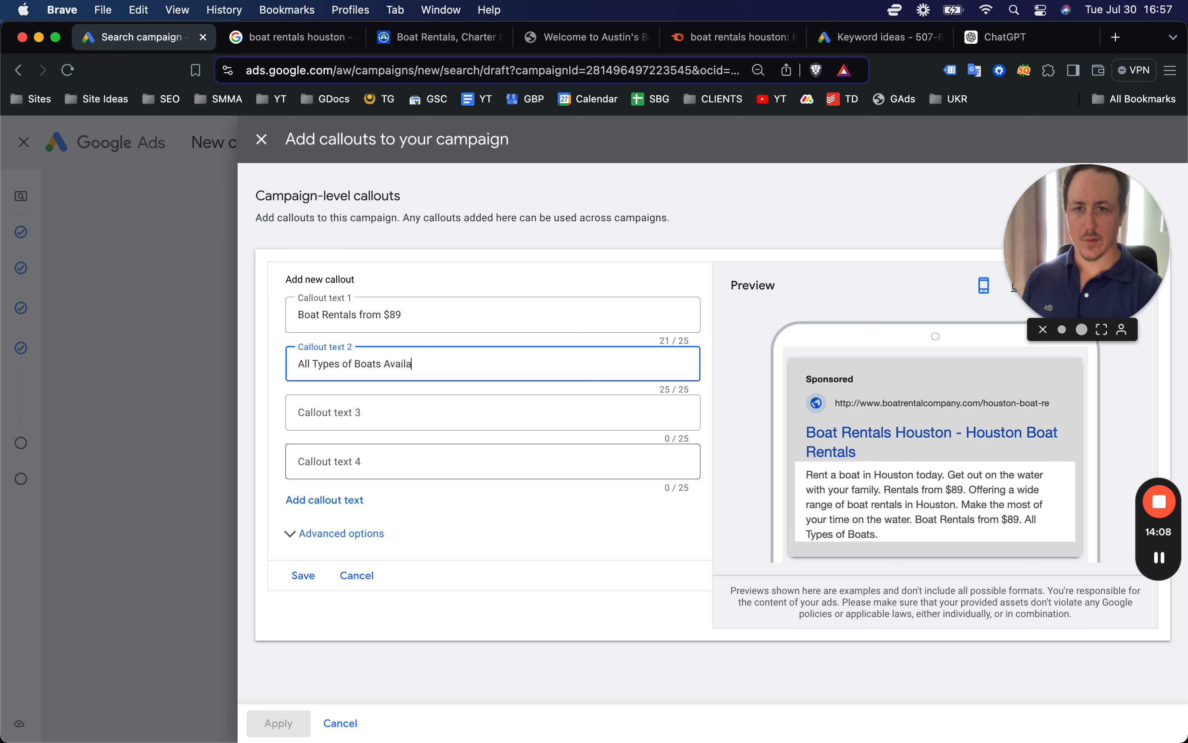
pyautogui.click(492, 413)
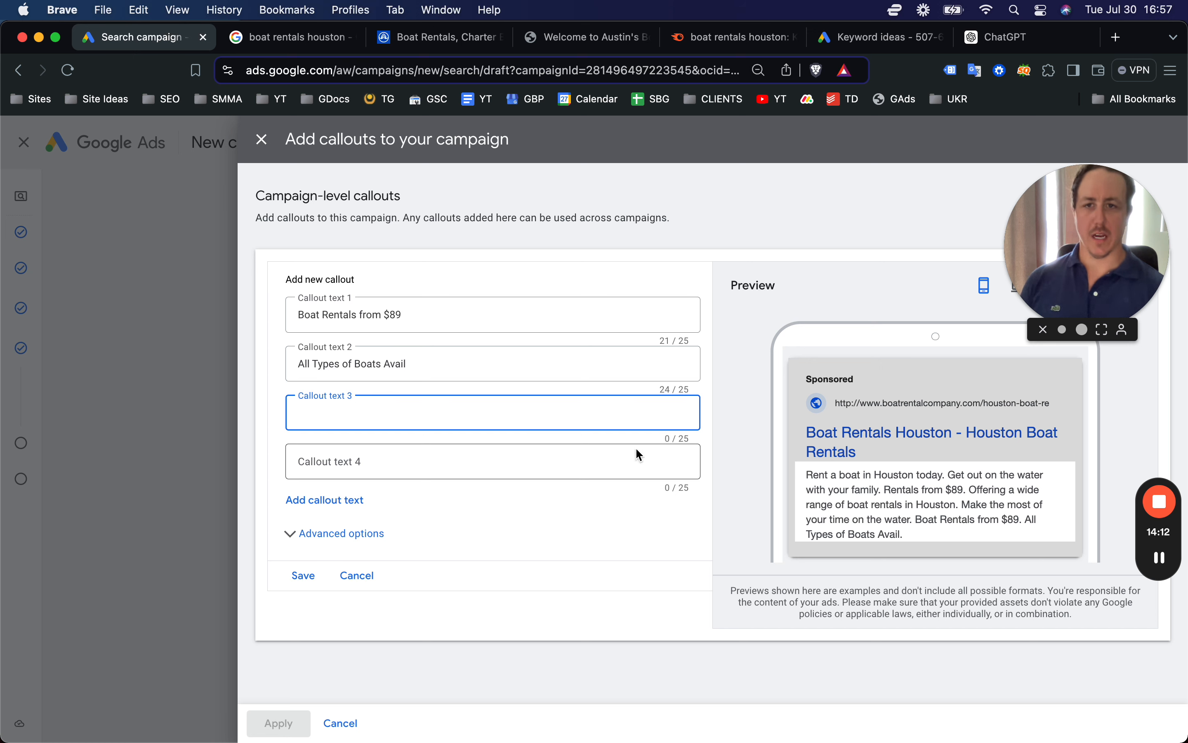
pyautogui.click(304, 576)
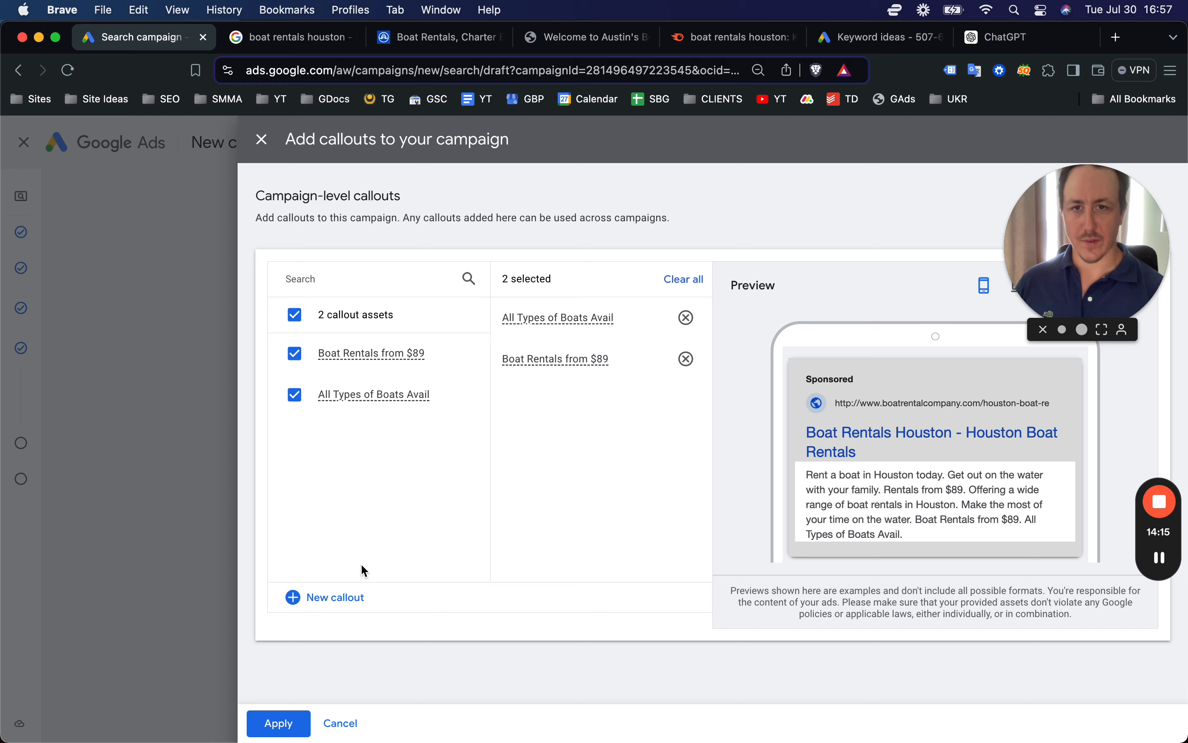
pyautogui.click(279, 723)
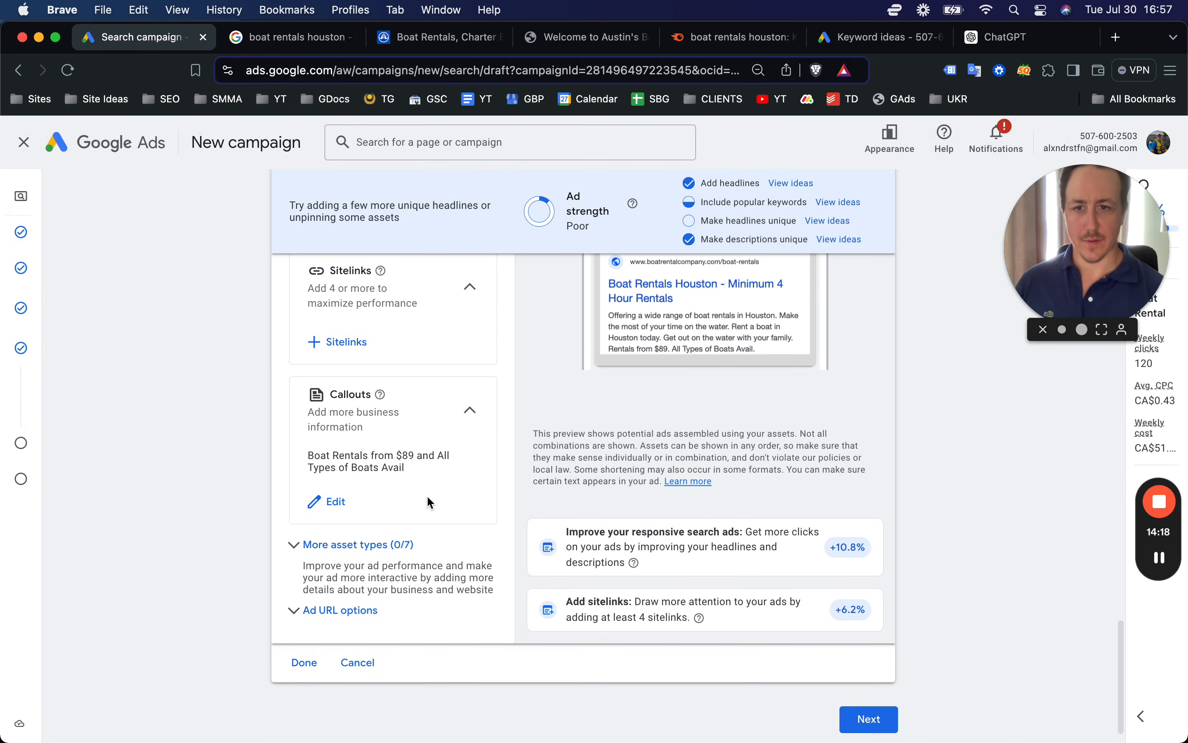
# Step: Expand the additional asset types and look through promotions, prices, calls, structured snippets, lead forms and apps
pyautogui.scroll(-1, 427, 496)
pyautogui.click(292, 596)
pyautogui.scroll(-5, 295, 550)
pyautogui.scroll(-1, 297, 526)
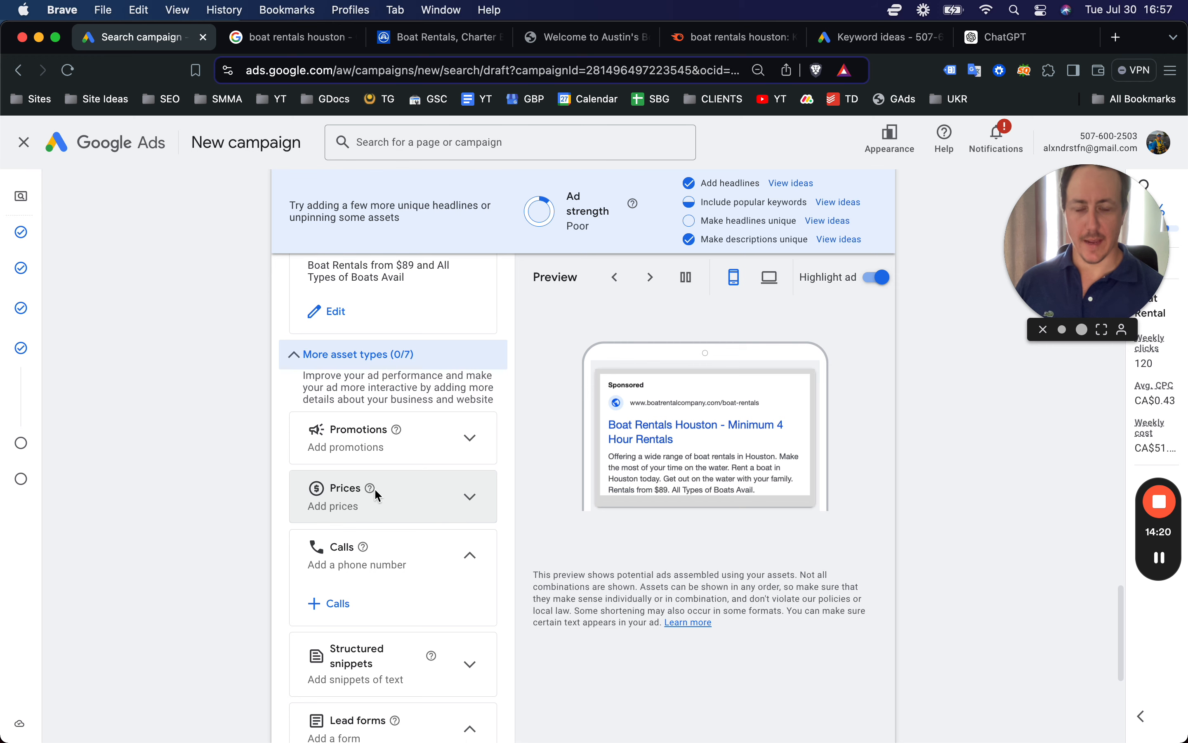
pyautogui.scroll(-4, 425, 557)
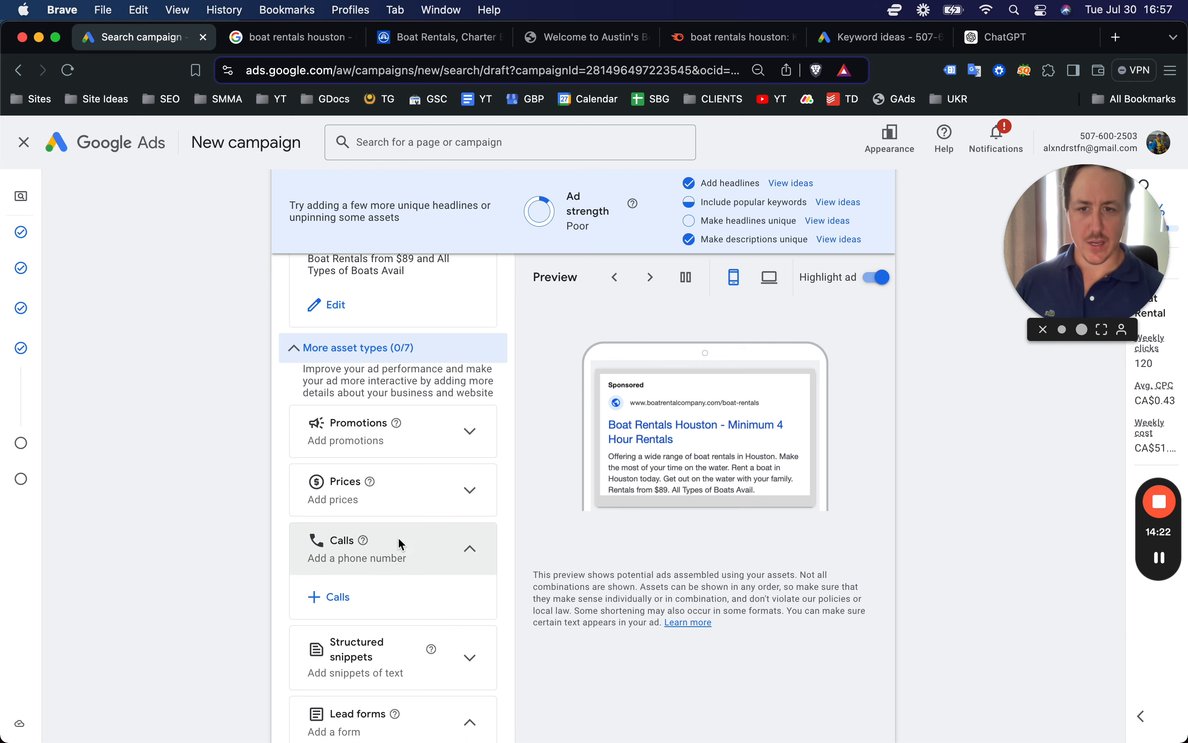
pyautogui.scroll(-3, 375, 442)
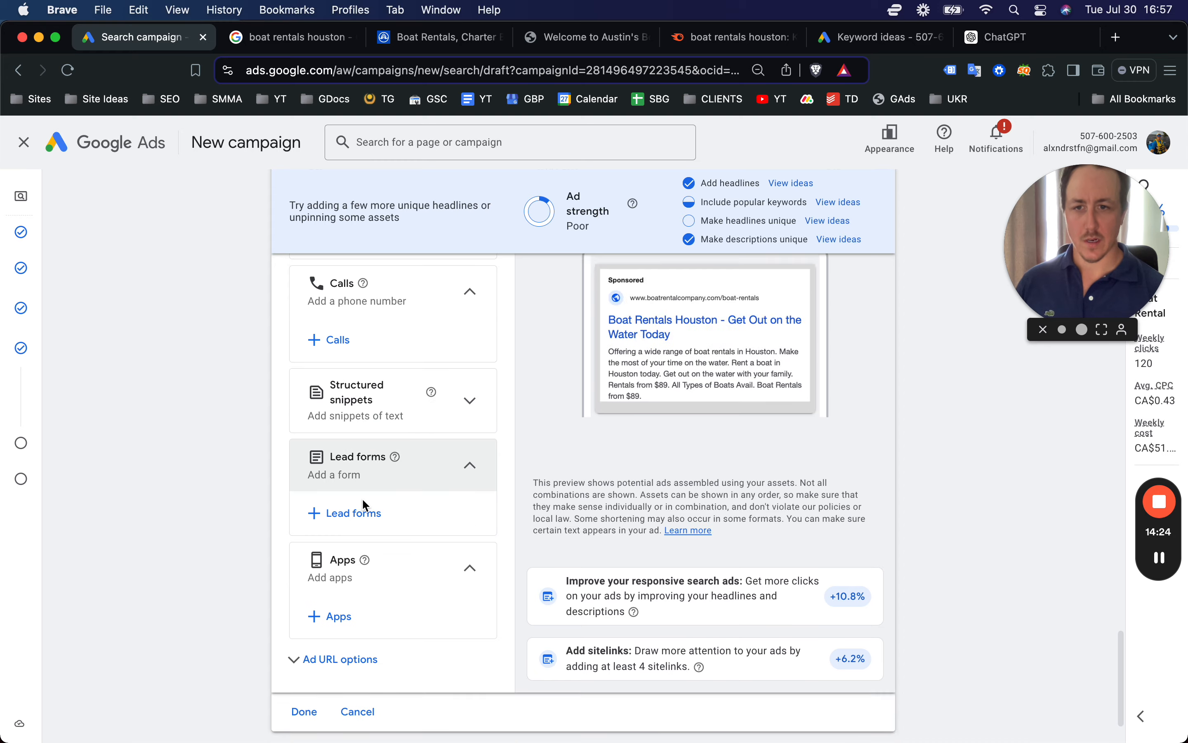
# Step: Check the ad's headlines, descriptions and preview once more, and finish editing the responsive search ad
pyautogui.scroll(15, 789, 466)
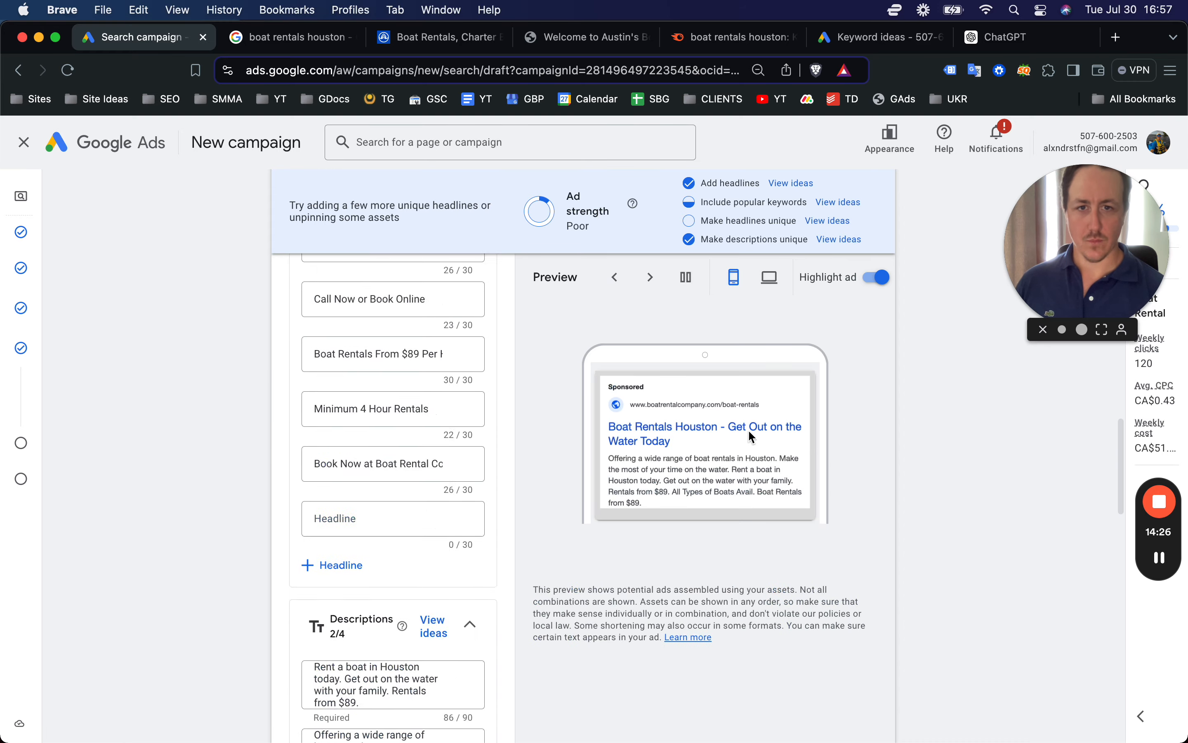
pyautogui.scroll(-10, 584, 427)
pyautogui.scroll(-12, 585, 429)
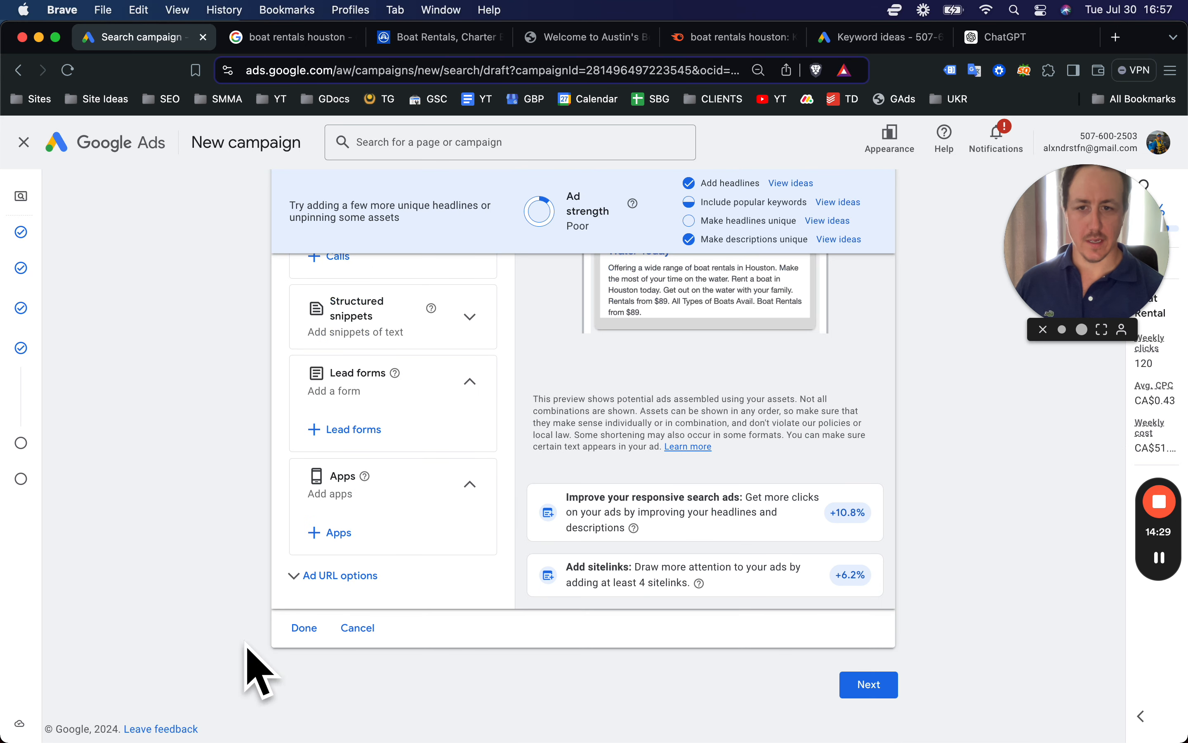
pyautogui.click(304, 627)
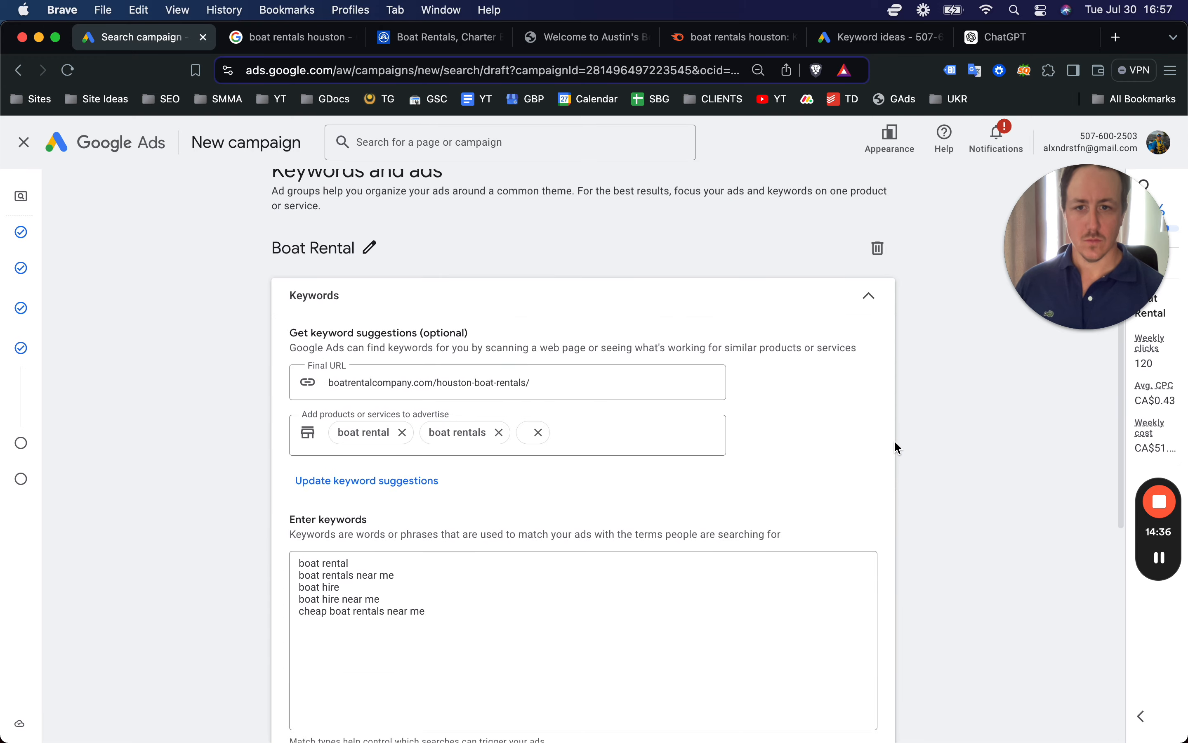
# Step: Pass the identity check for the budget stage and choose to set a custom daily budget
pyautogui.click(869, 685)
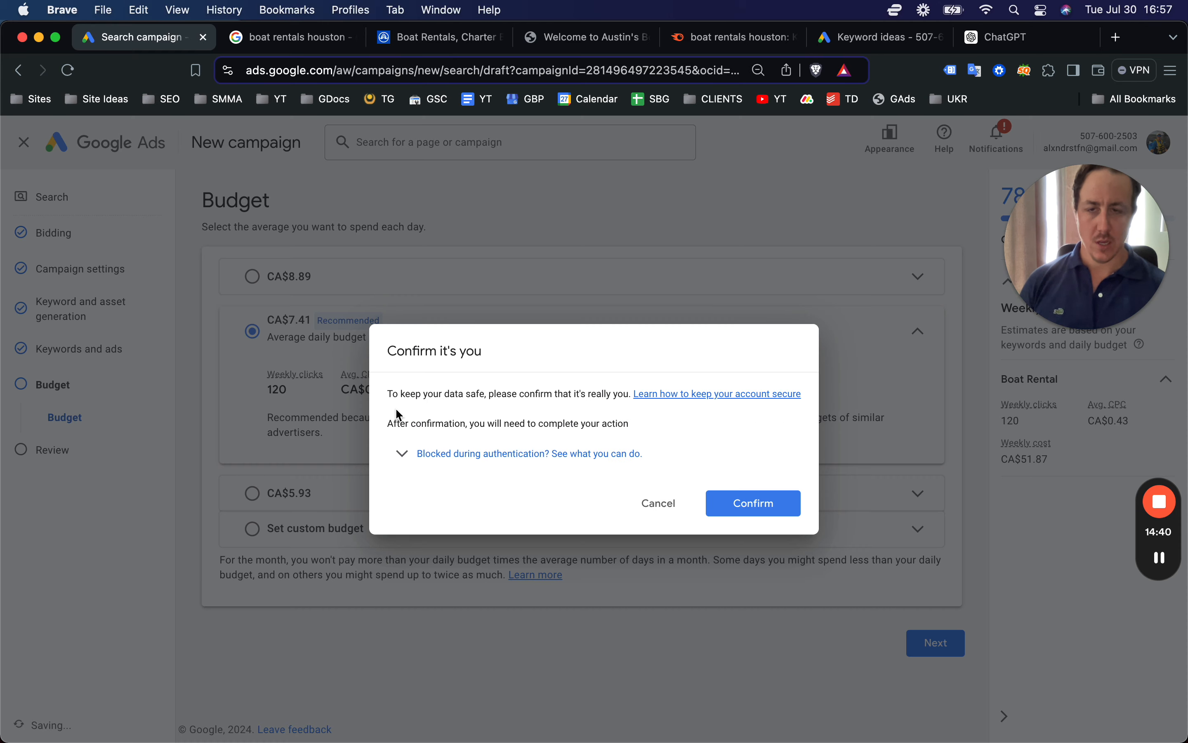
pyautogui.click(753, 501)
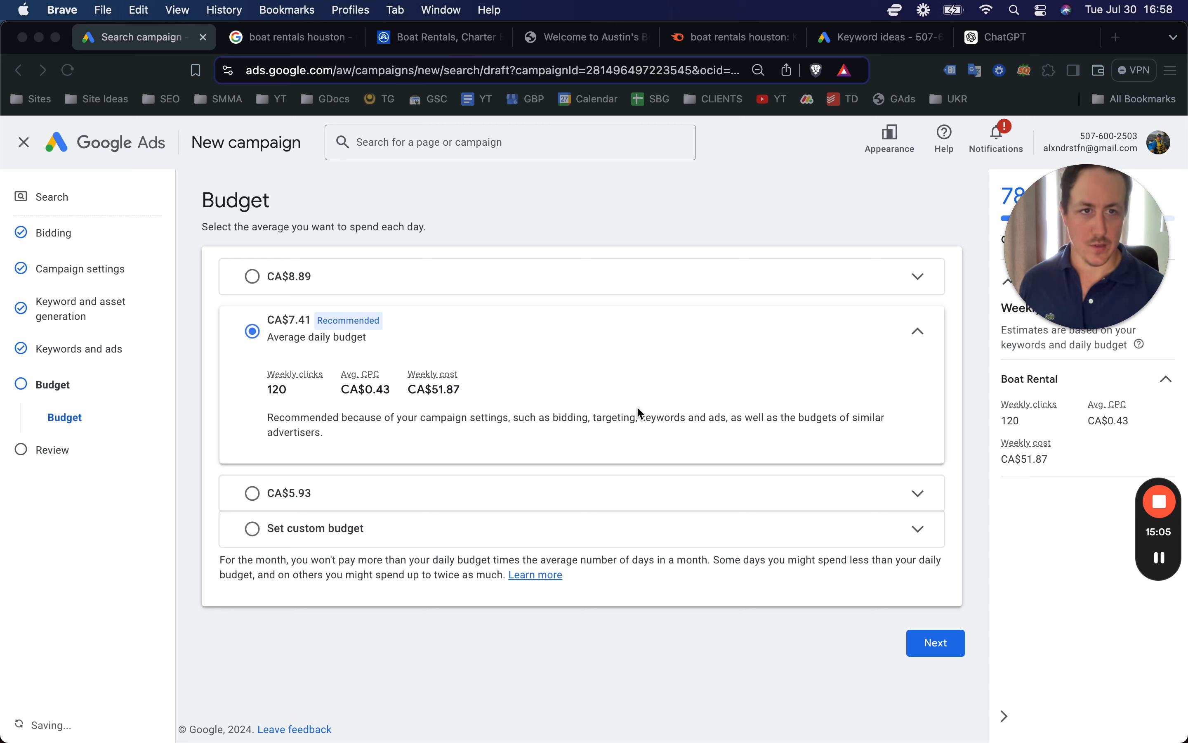
pyautogui.click(415, 531)
# Step: Set the campaign's custom average daily budget to CA$50.00
pyautogui.click(344, 455)
pyautogui.doubleClick(343, 454)
pyautogui.write('50')
pyautogui.press('Tab')
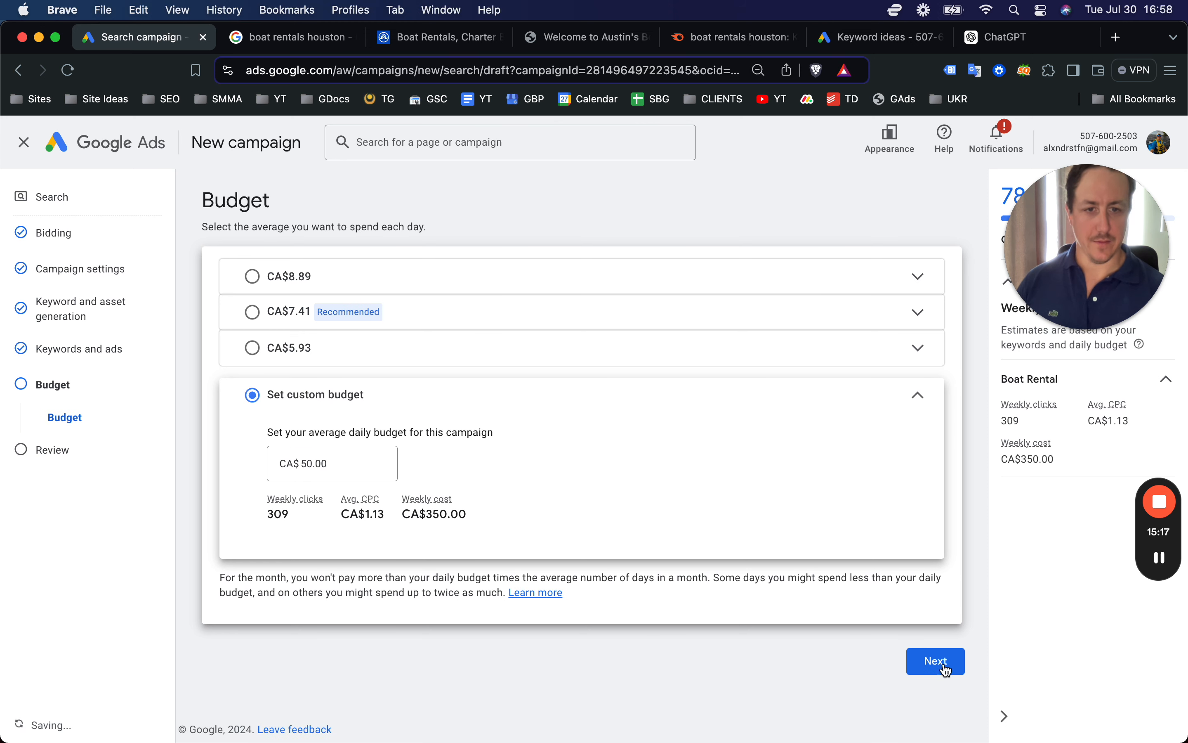
# Step: Set the campaign's custom average daily budget to CA$0.01 and continue to the campaign review
pyautogui.doubleClick(333, 462)
pyautogui.write('0.')
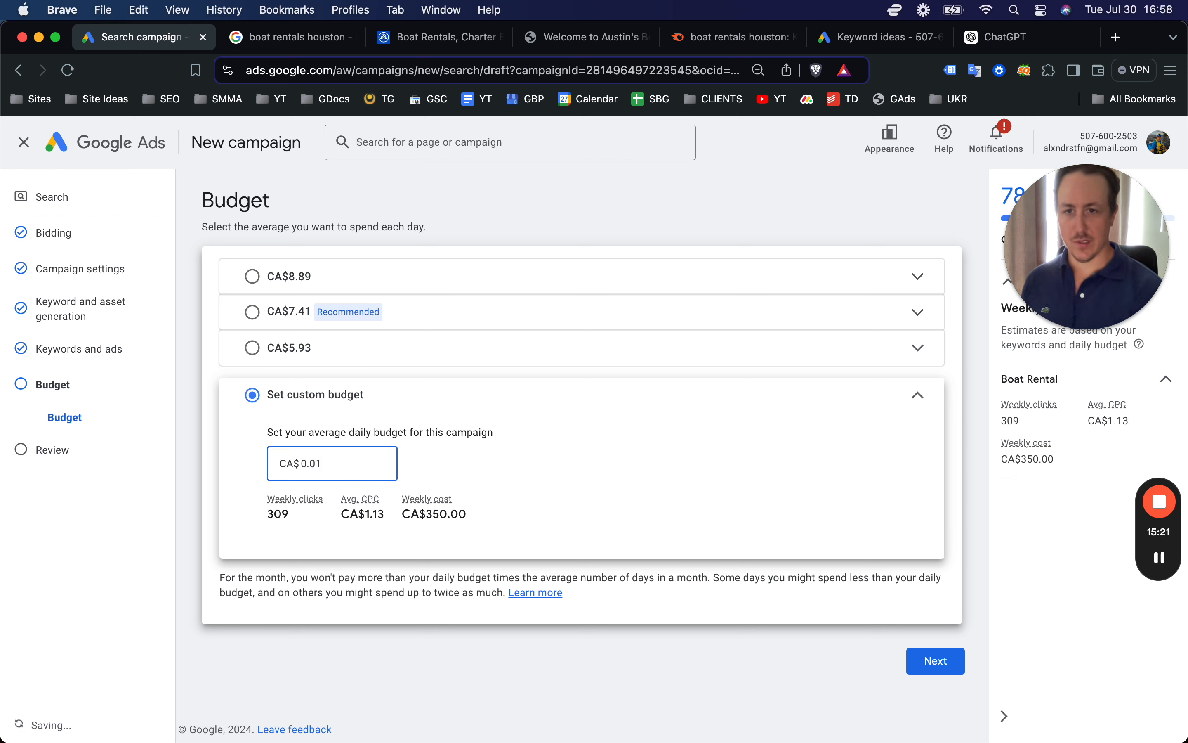
pyautogui.click(560, 655)
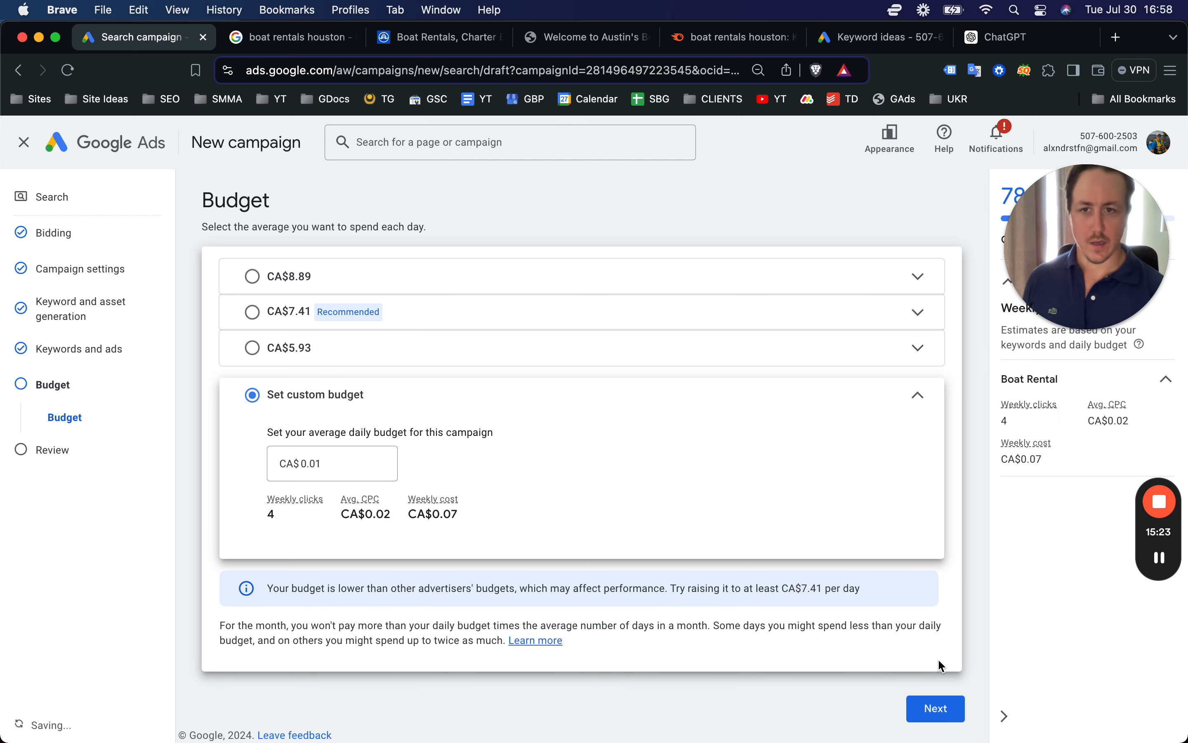
pyautogui.click(933, 708)
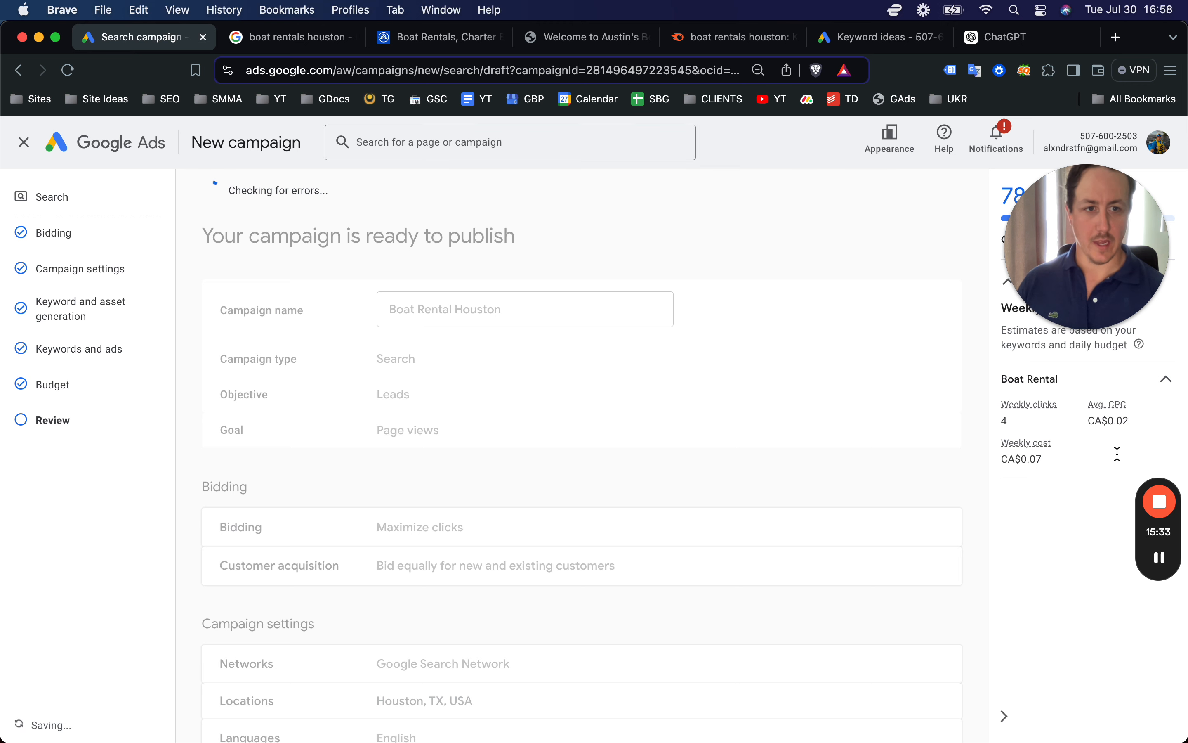
pyautogui.click(1160, 558)
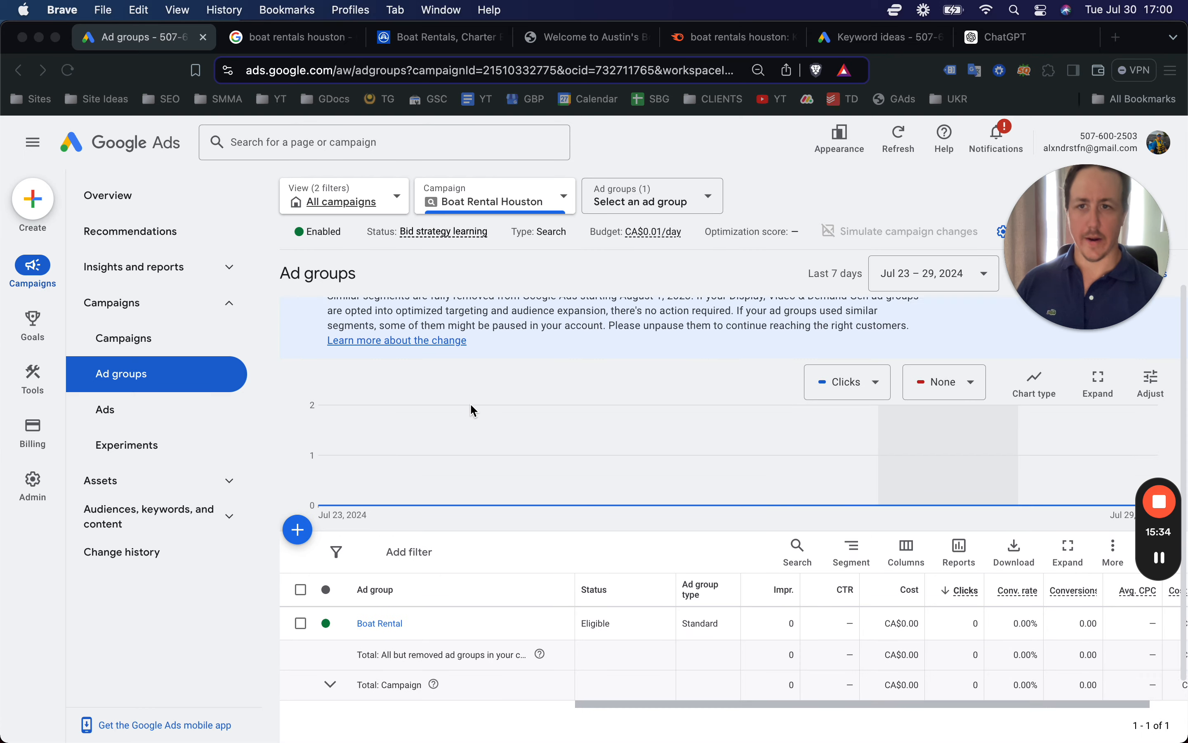
# Step: Dismiss the notice about ad groups paused due to similar segments removal
pyautogui.scroll(2, 473, 411)
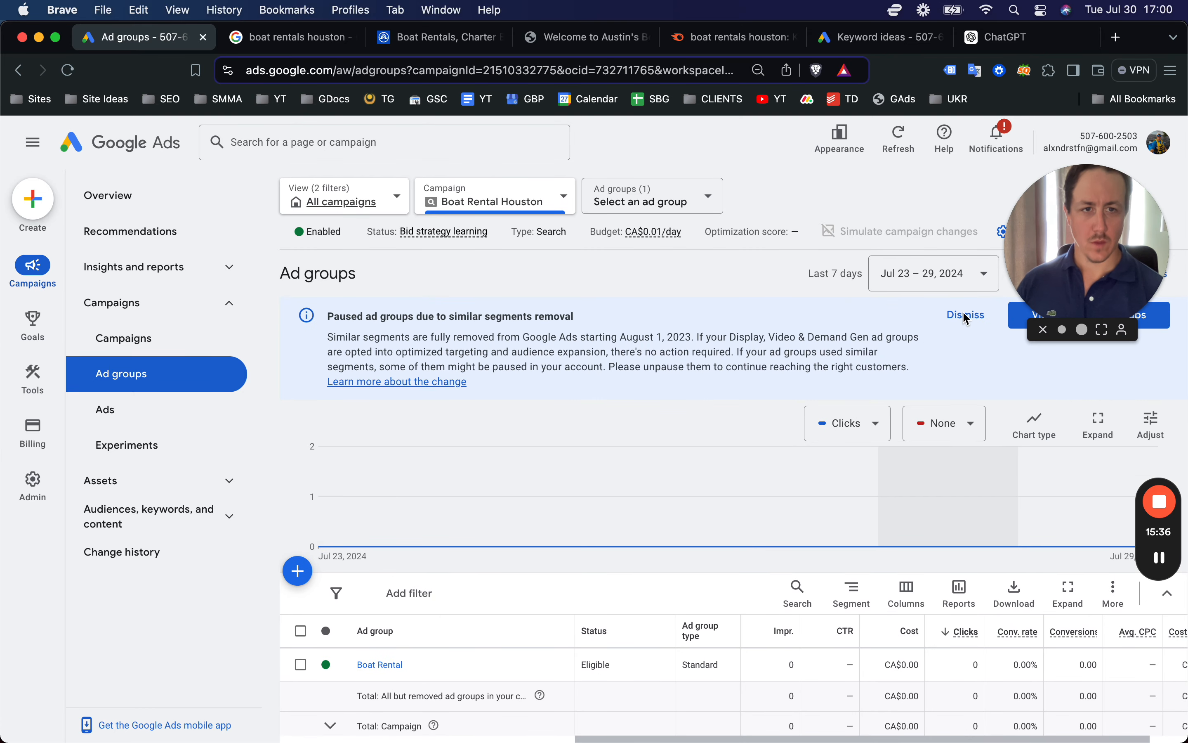
pyautogui.click(966, 317)
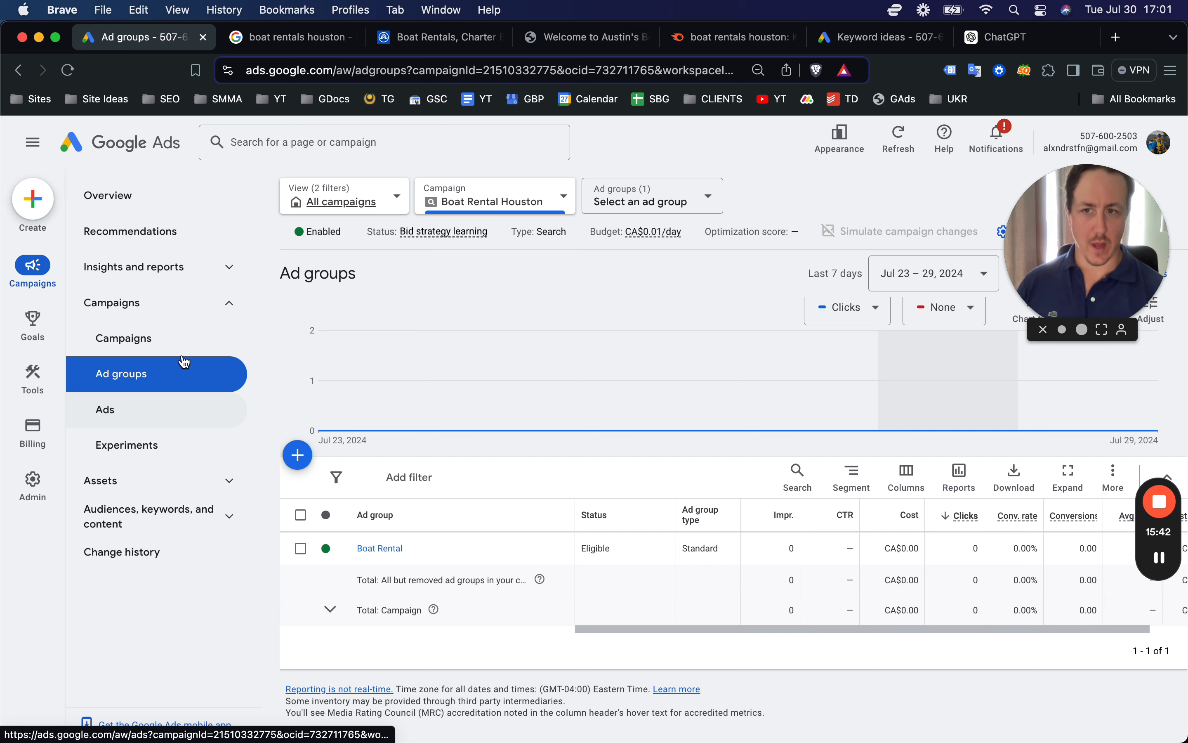
pyautogui.click(297, 454)
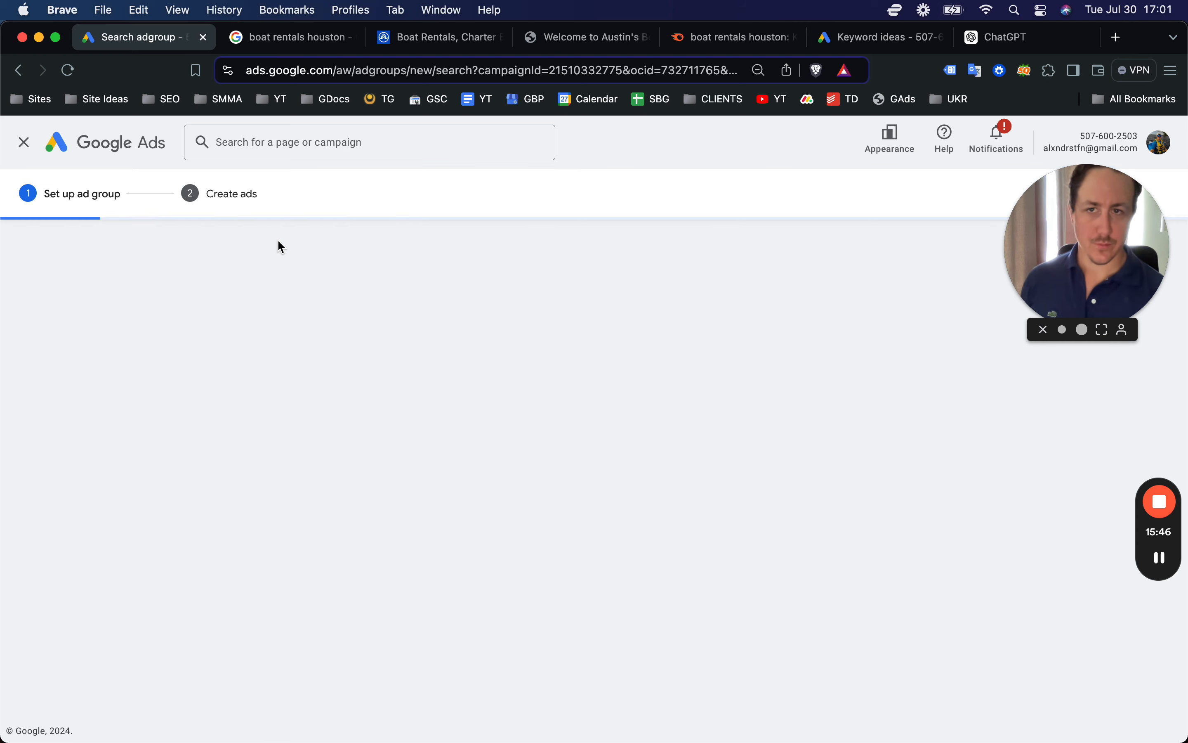
pyautogui.press('super+bracketleft')
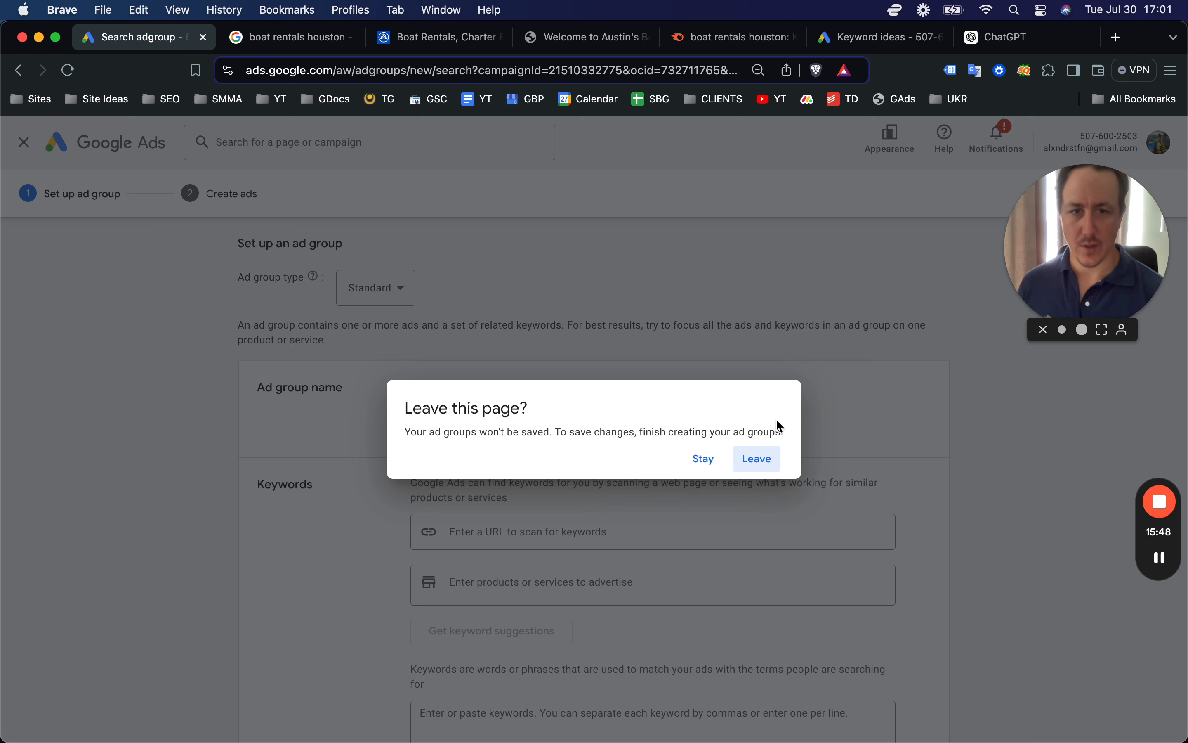
pyautogui.click(757, 465)
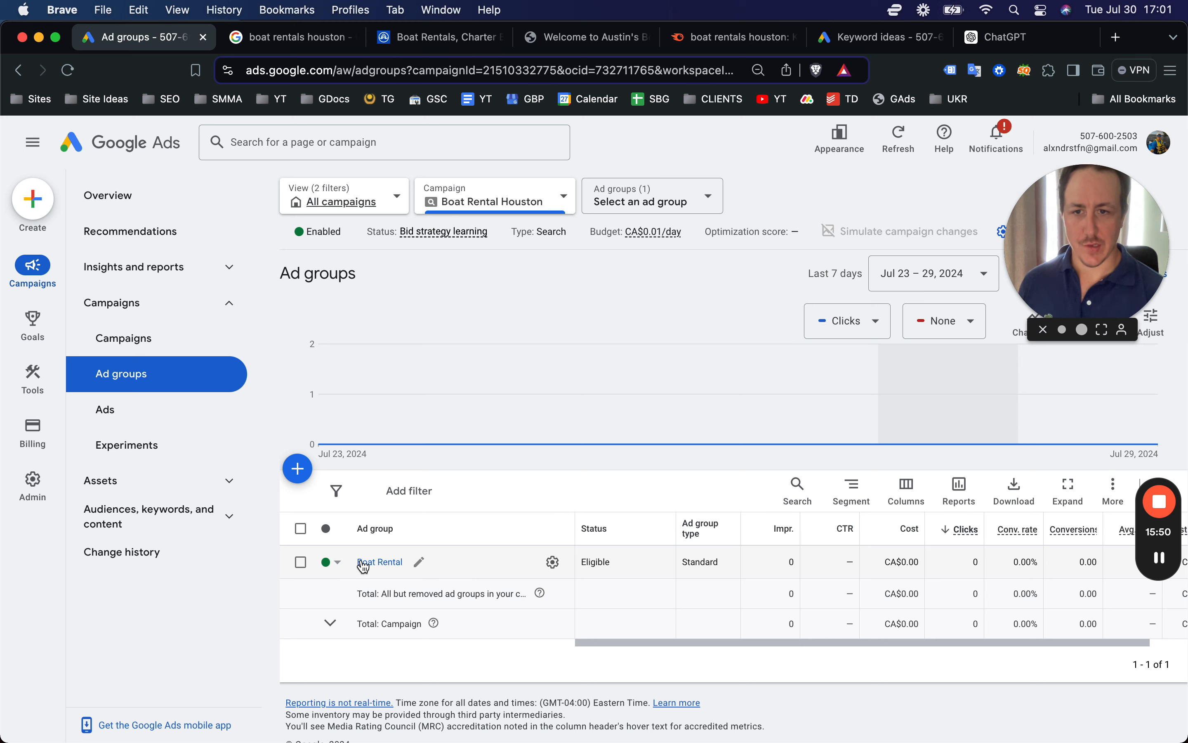
# Step: Copy the Boat Rental ad group and paste the duplicate into the Boat Rental Houston campaign without pausing it
pyautogui.click(299, 569)
pyautogui.click(385, 491)
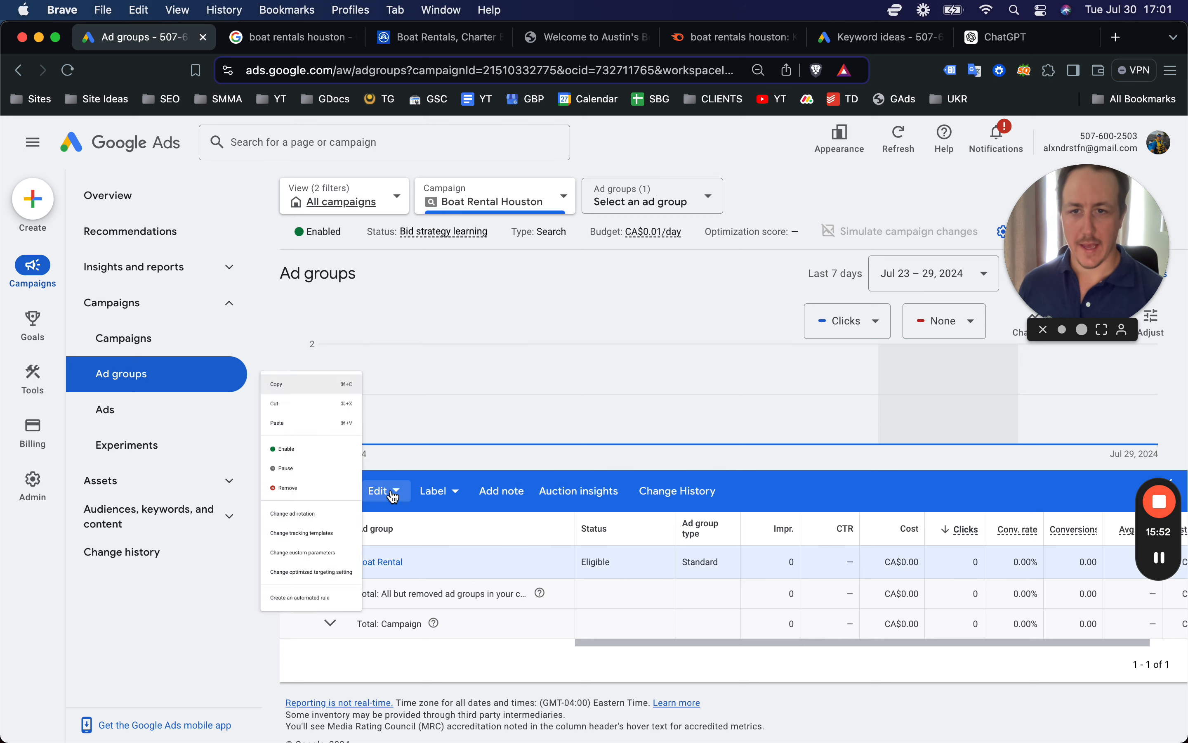
pyautogui.click(292, 296)
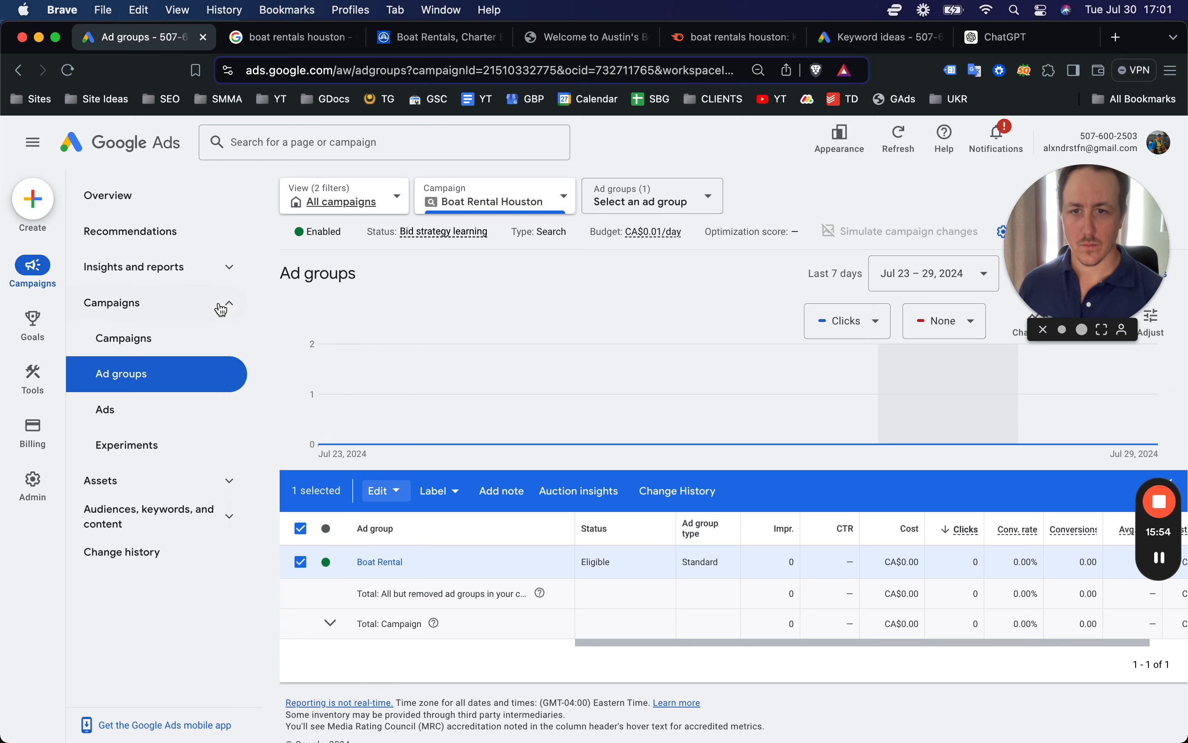
pyautogui.click(385, 491)
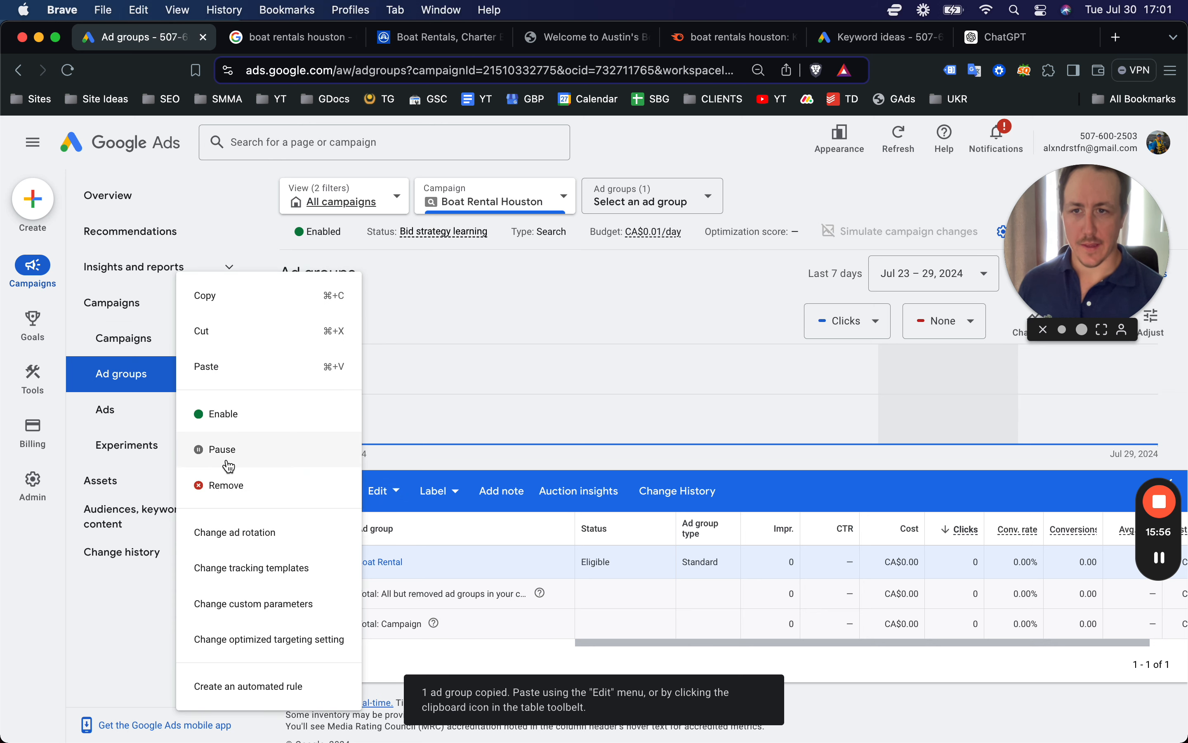
pyautogui.click(229, 364)
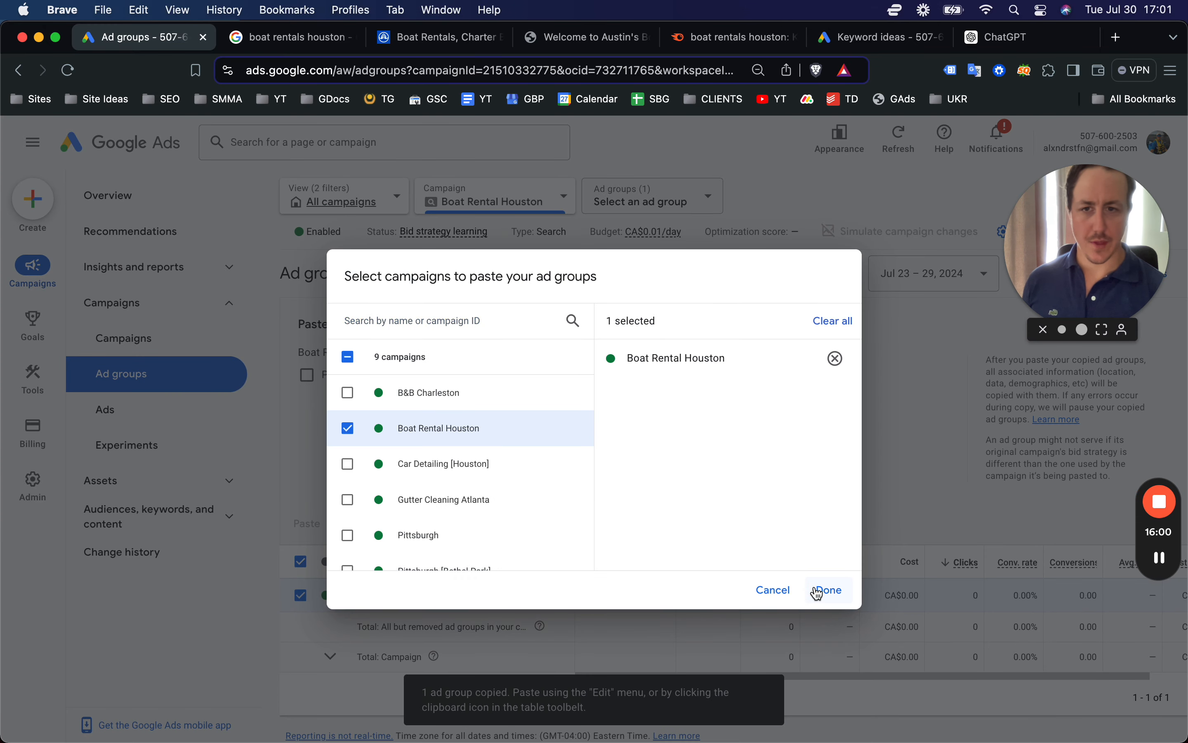
pyautogui.click(819, 593)
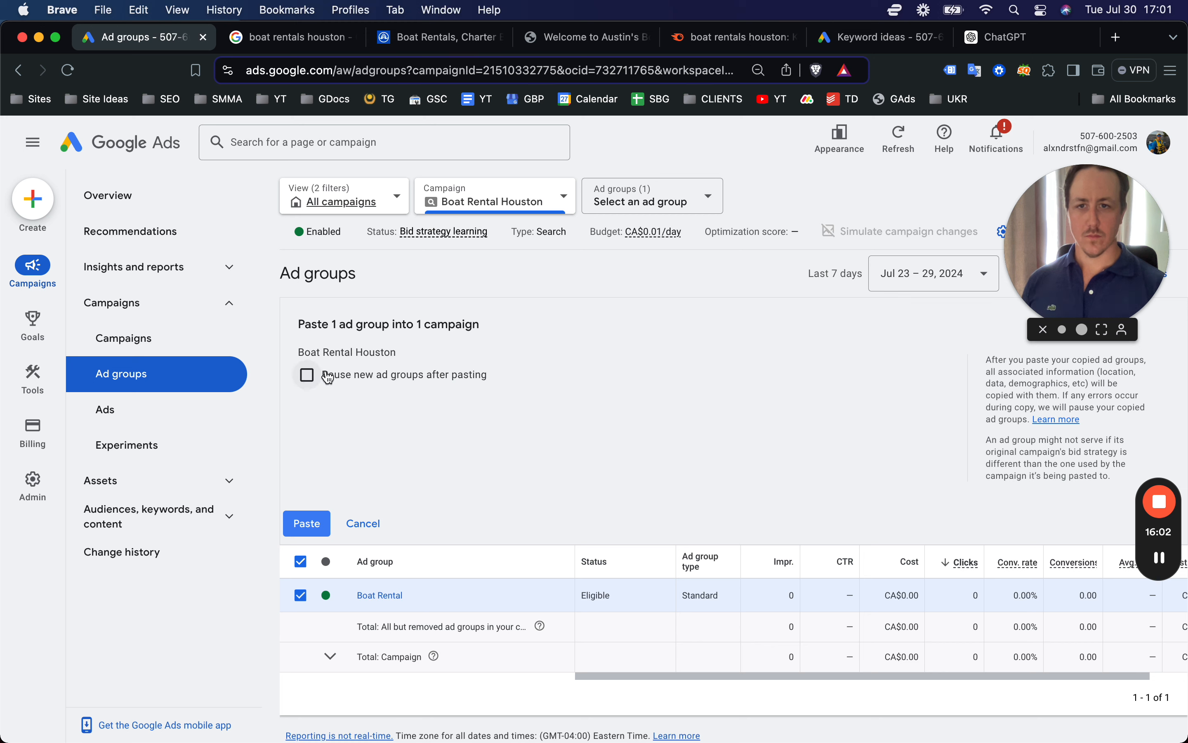
pyautogui.click(307, 531)
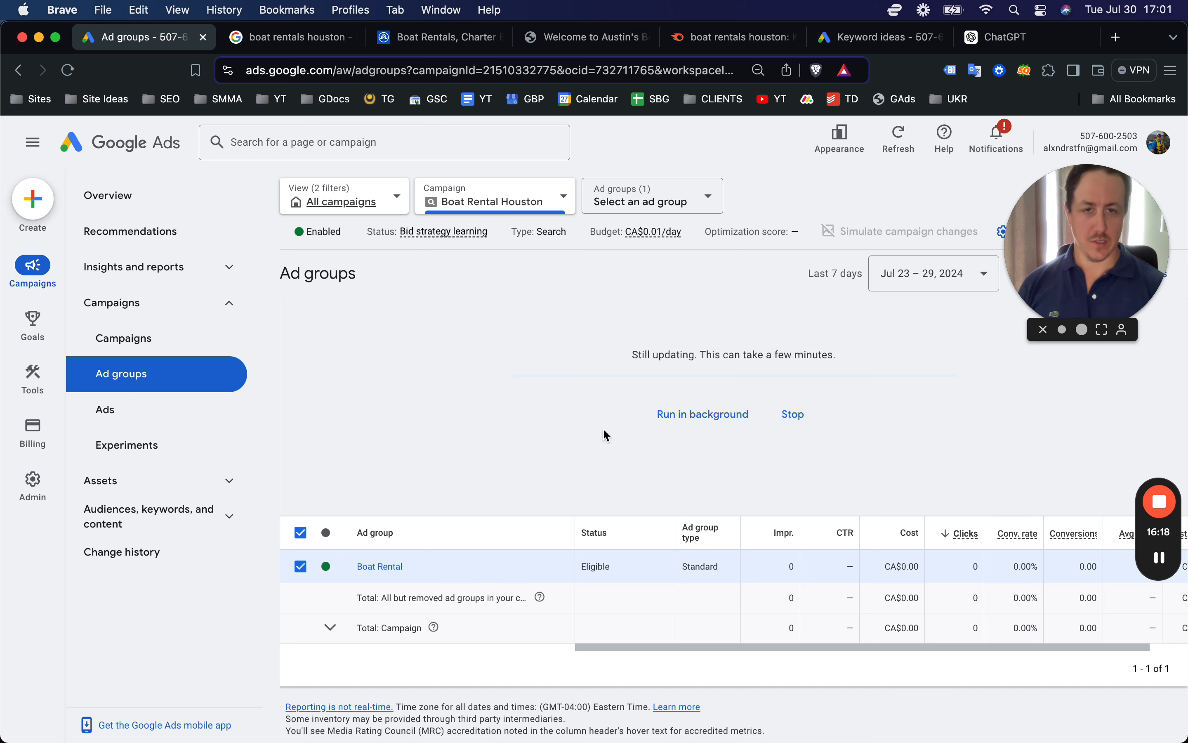
pyautogui.moveTo(1159, 578)
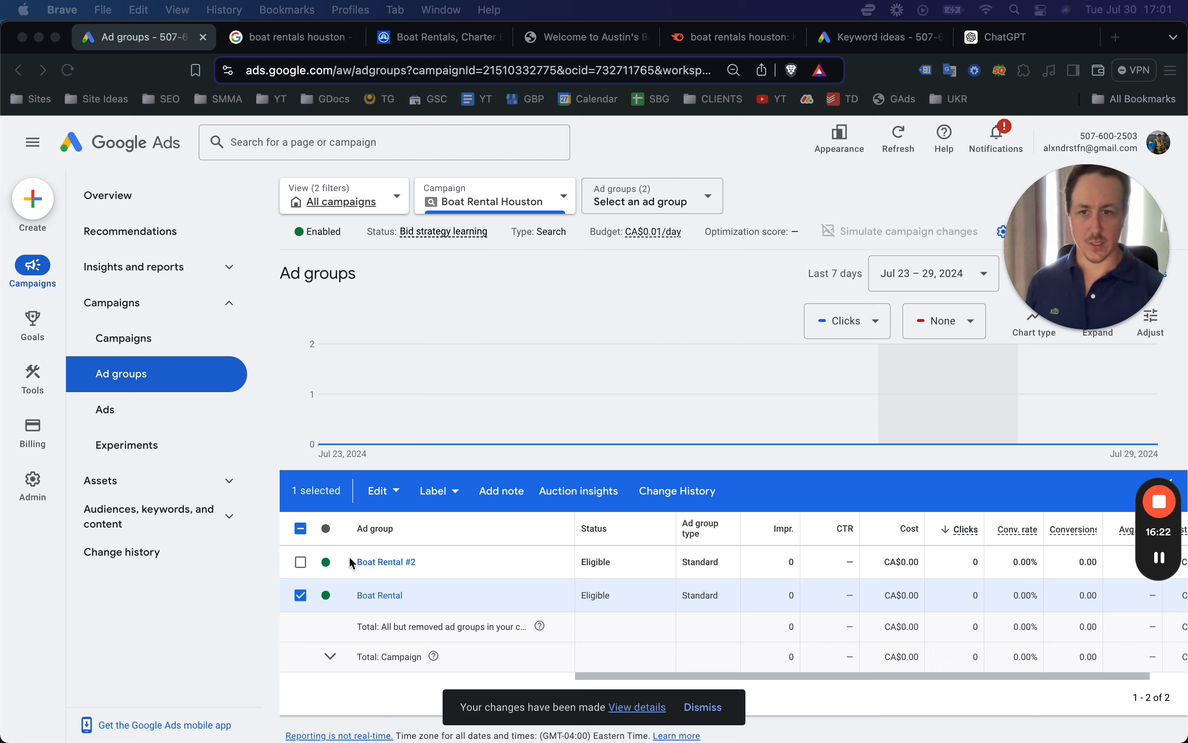
# Step: Rename the duplicated ad group as Party Boat Rental and deselect the original Boat Rental ad group
pyautogui.click(435, 565)
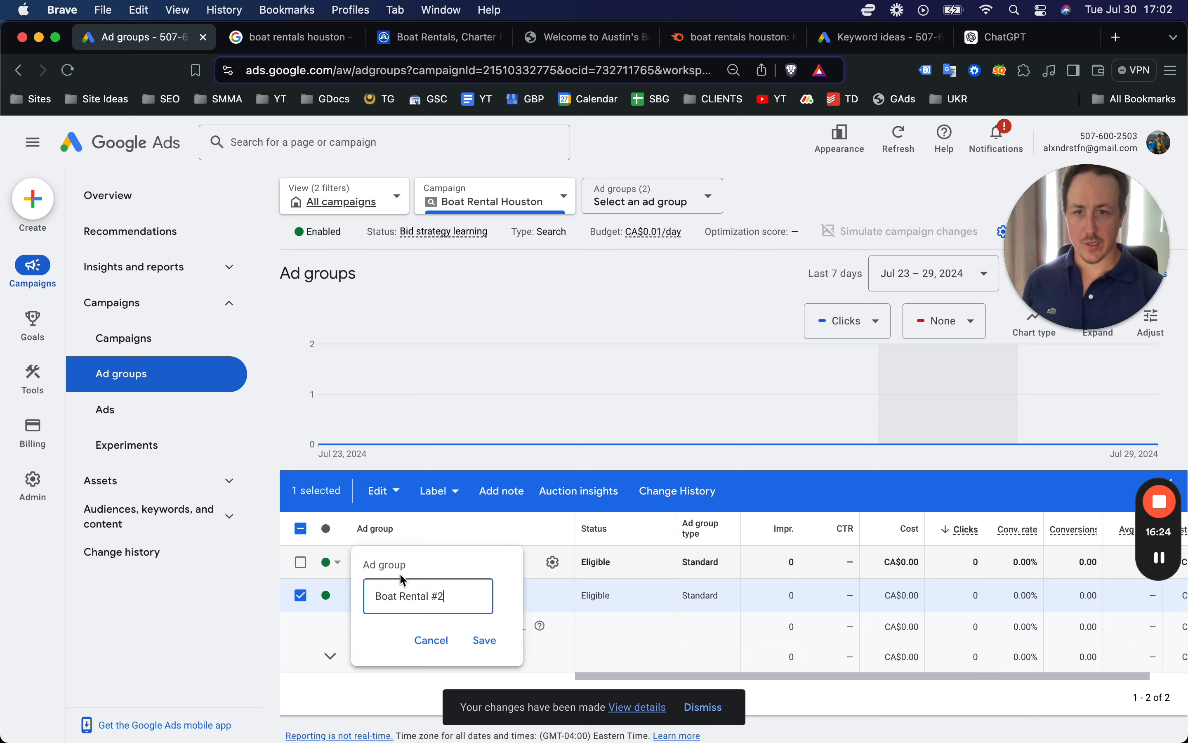
pyautogui.press('super+a')
pyautogui.write('Par')
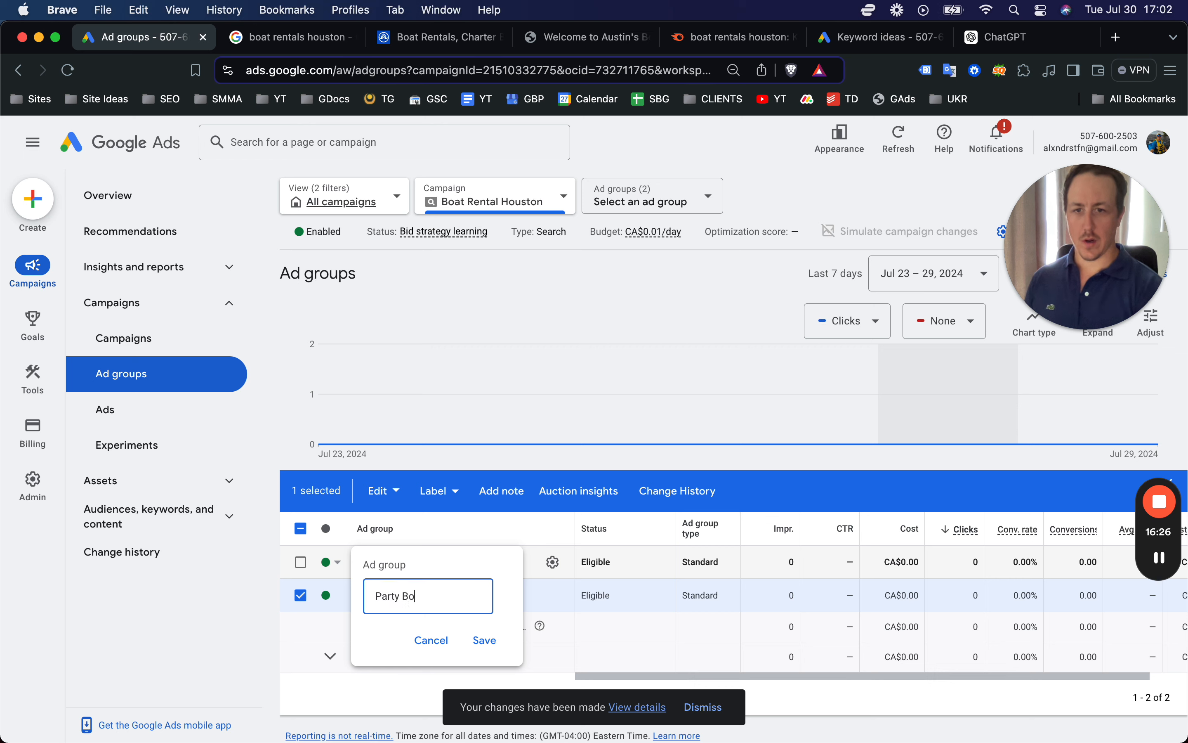
pyautogui.click(488, 646)
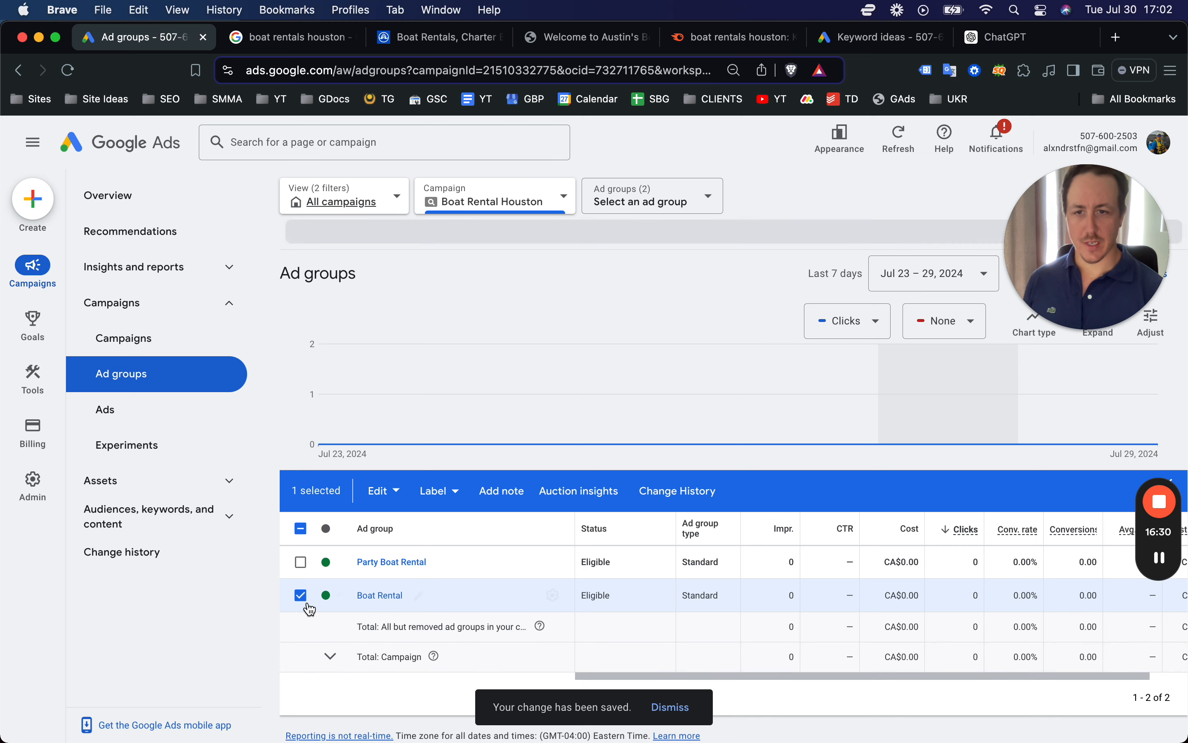
pyautogui.click(300, 595)
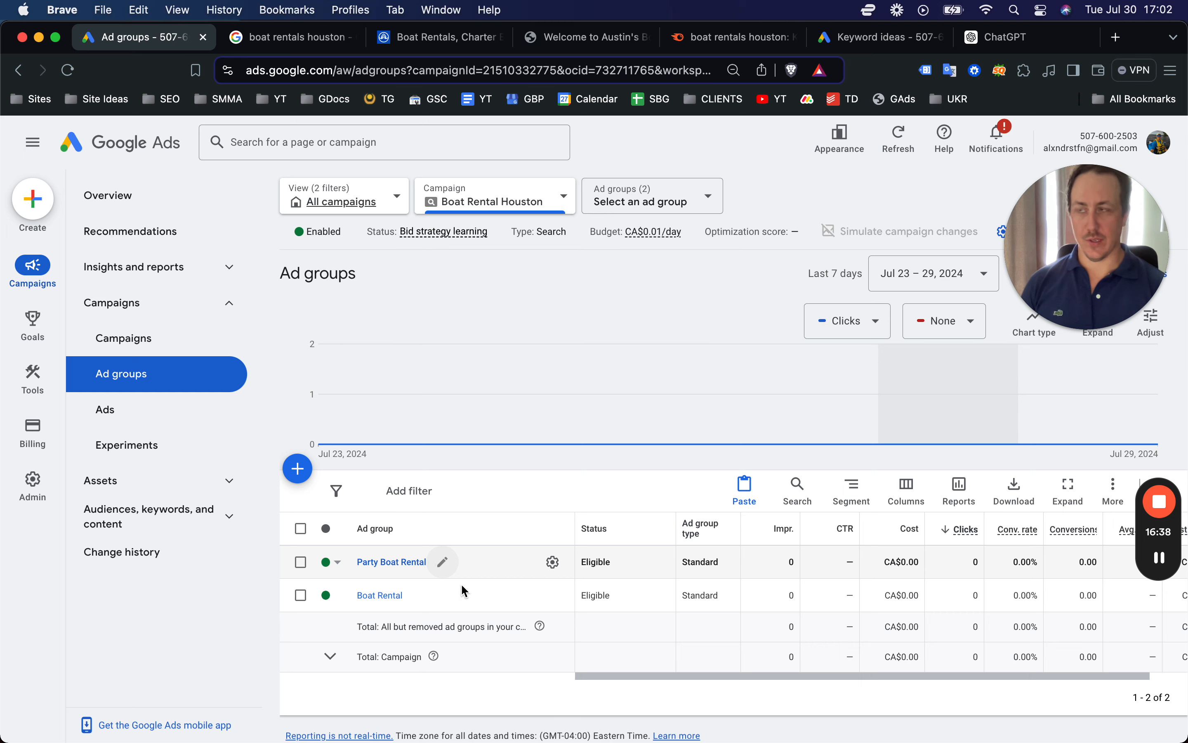
# Step: Open the Boat Rental ad group's search keywords and change the match type of all of them to phrase match
pyautogui.click(379, 595)
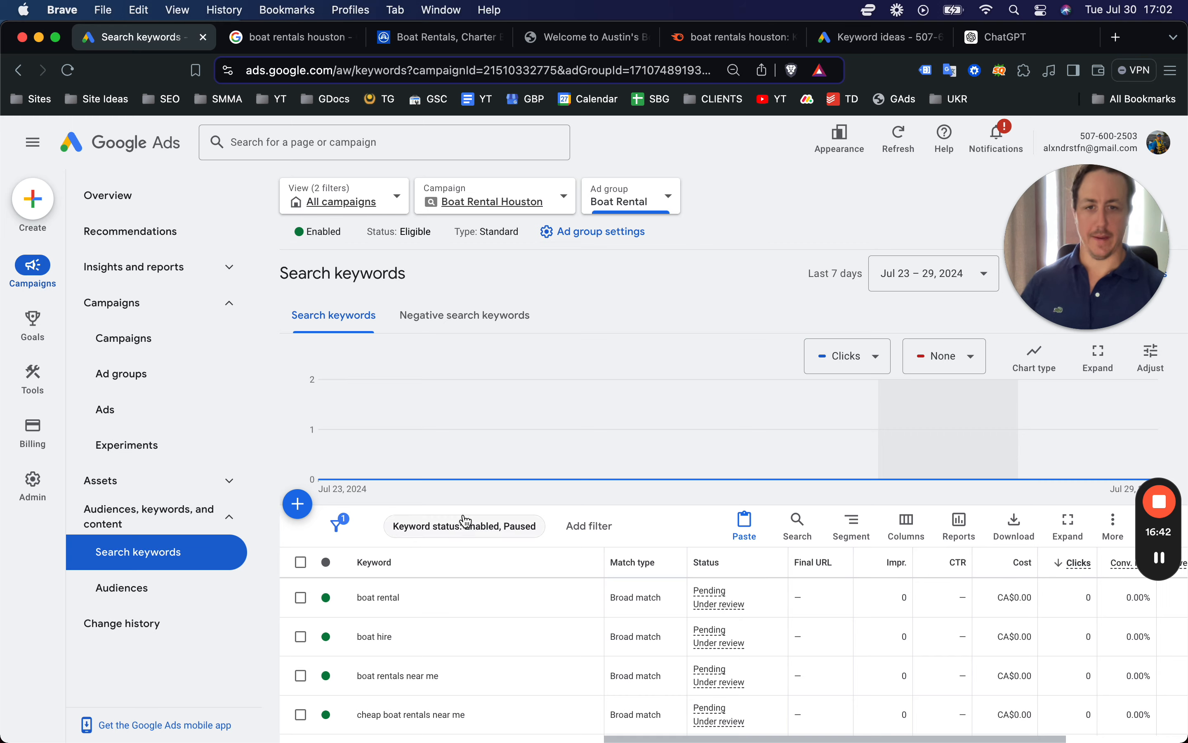
pyautogui.scroll(-5, 589, 488)
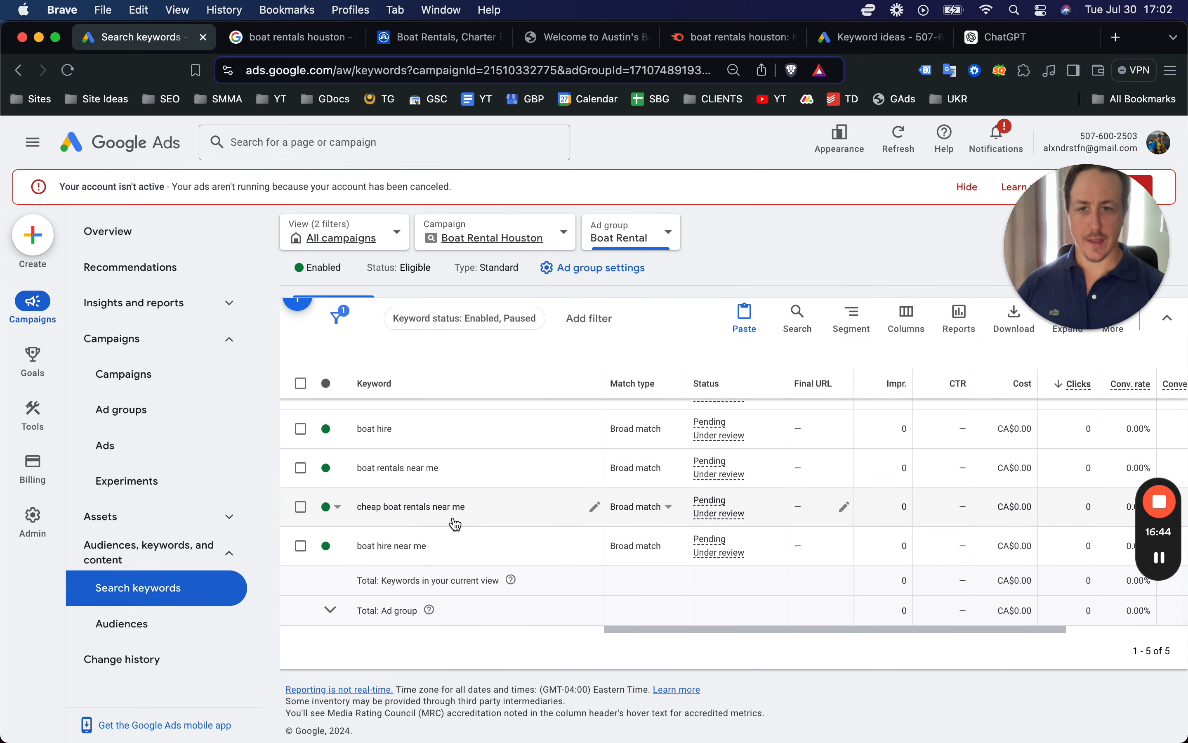
pyautogui.scroll(4, 565, 482)
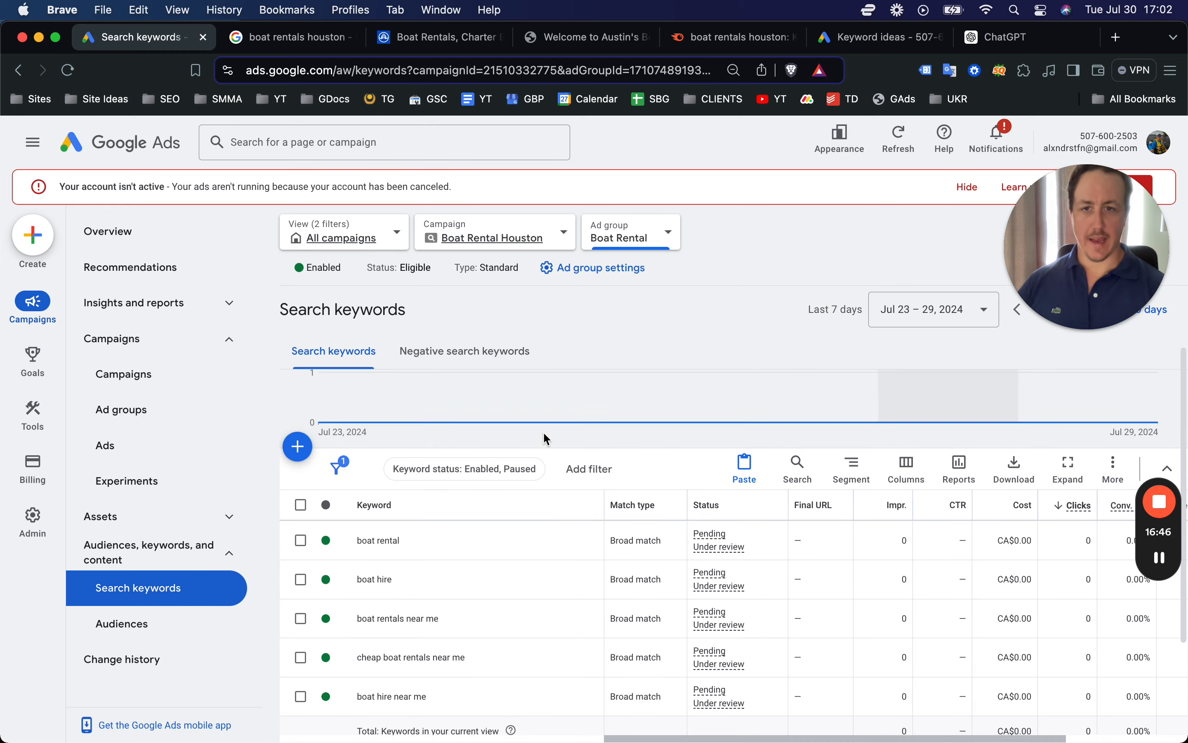
pyautogui.click(301, 502)
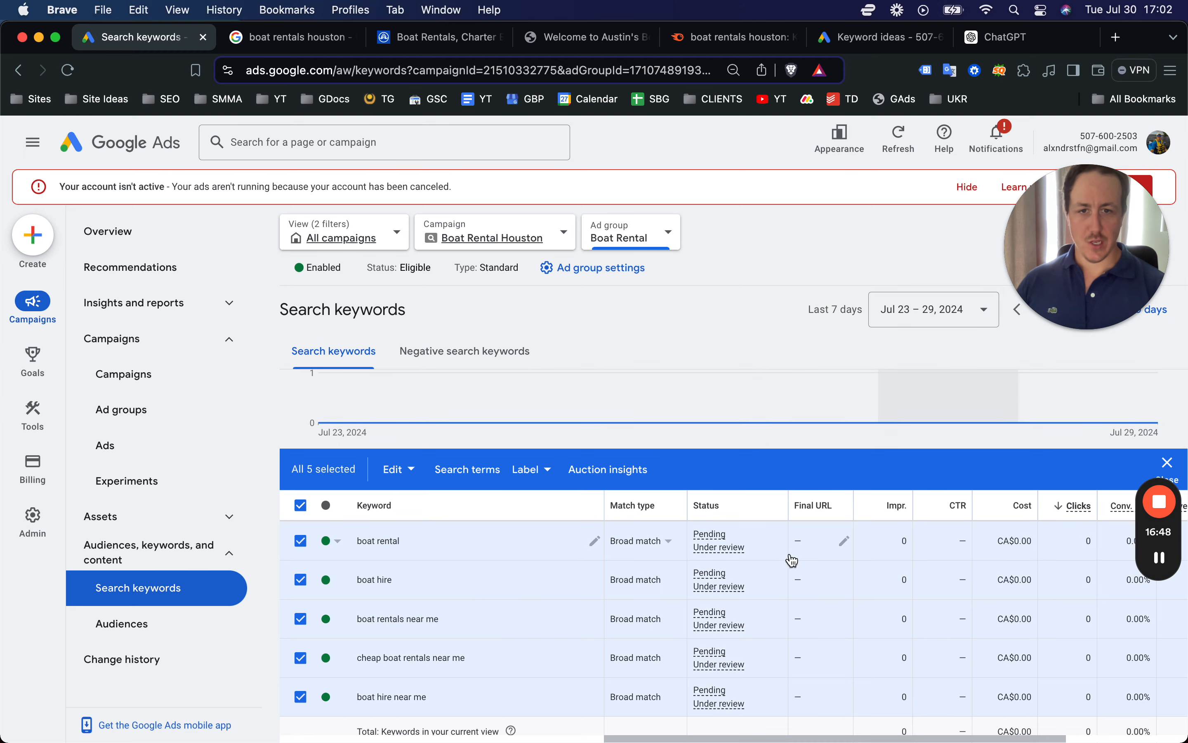
pyautogui.click(407, 470)
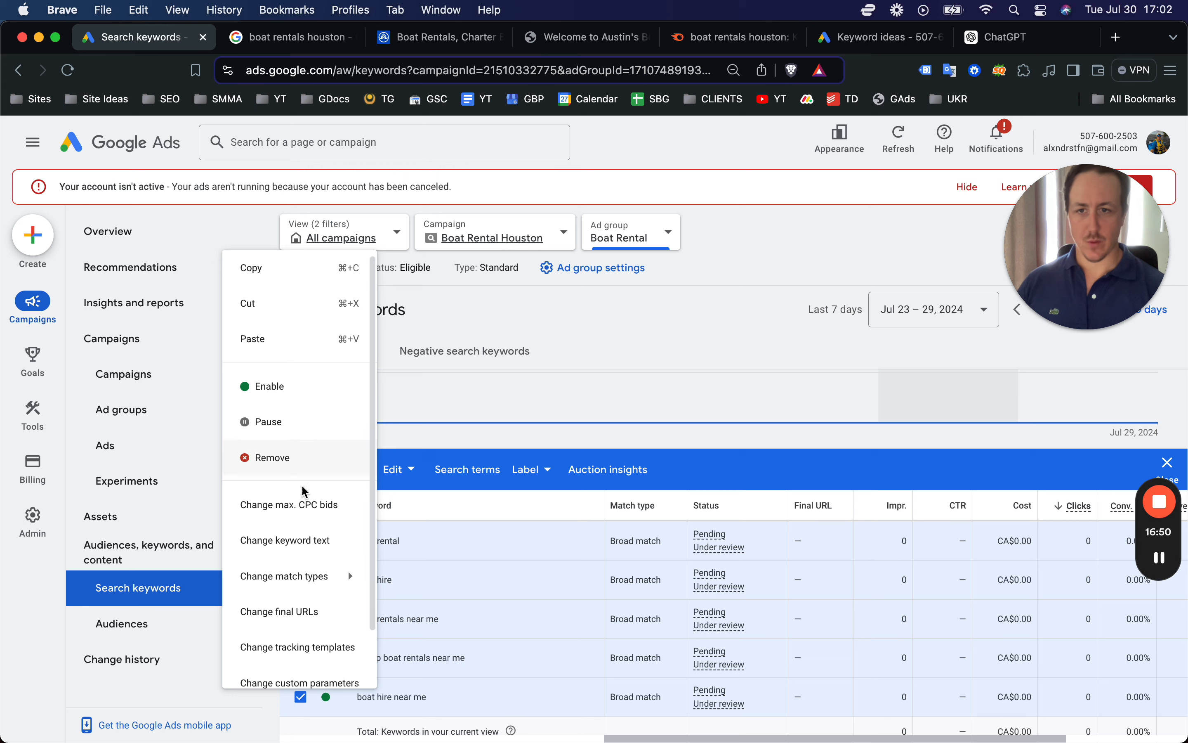
pyautogui.moveTo(314, 580)
pyautogui.click(444, 581)
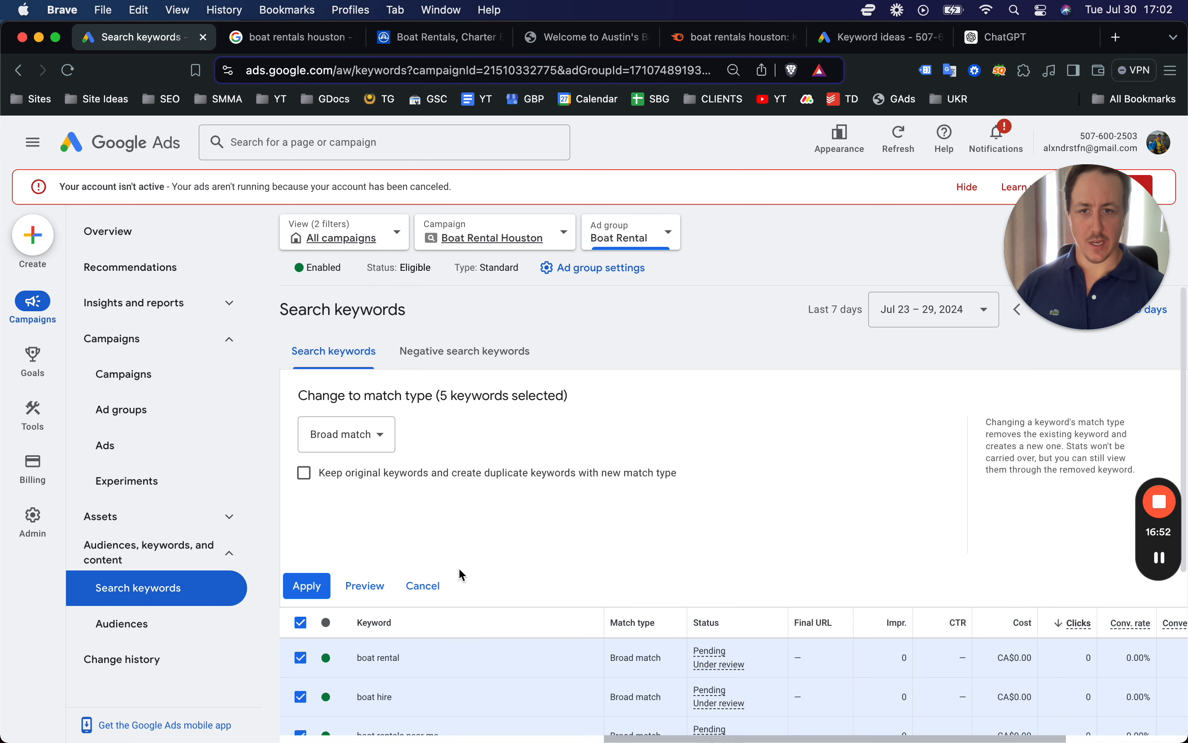
pyautogui.click(392, 428)
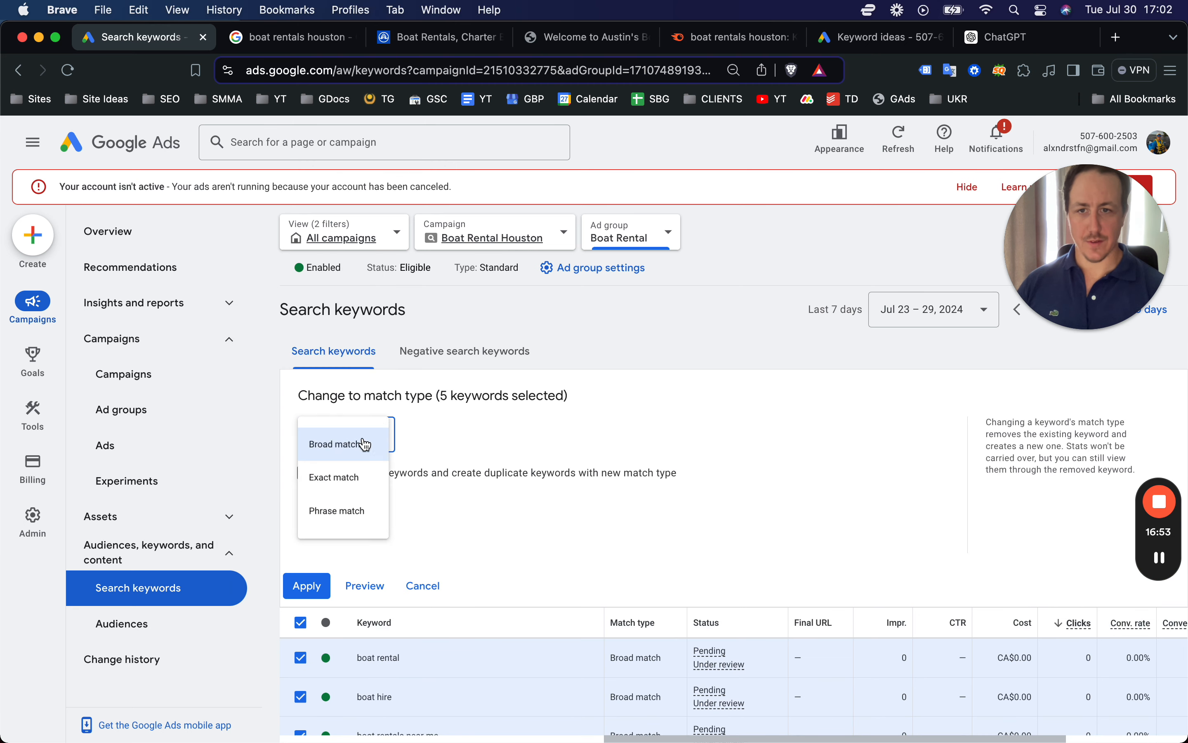
pyautogui.click(350, 516)
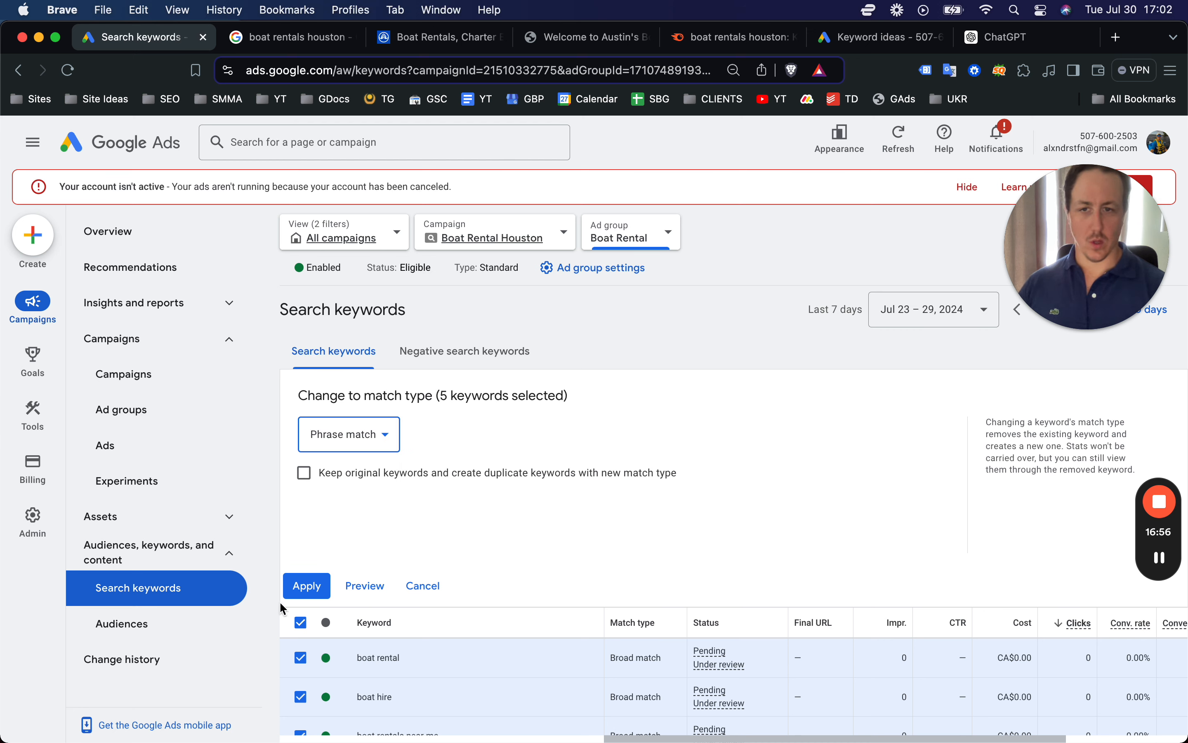
pyautogui.click(324, 594)
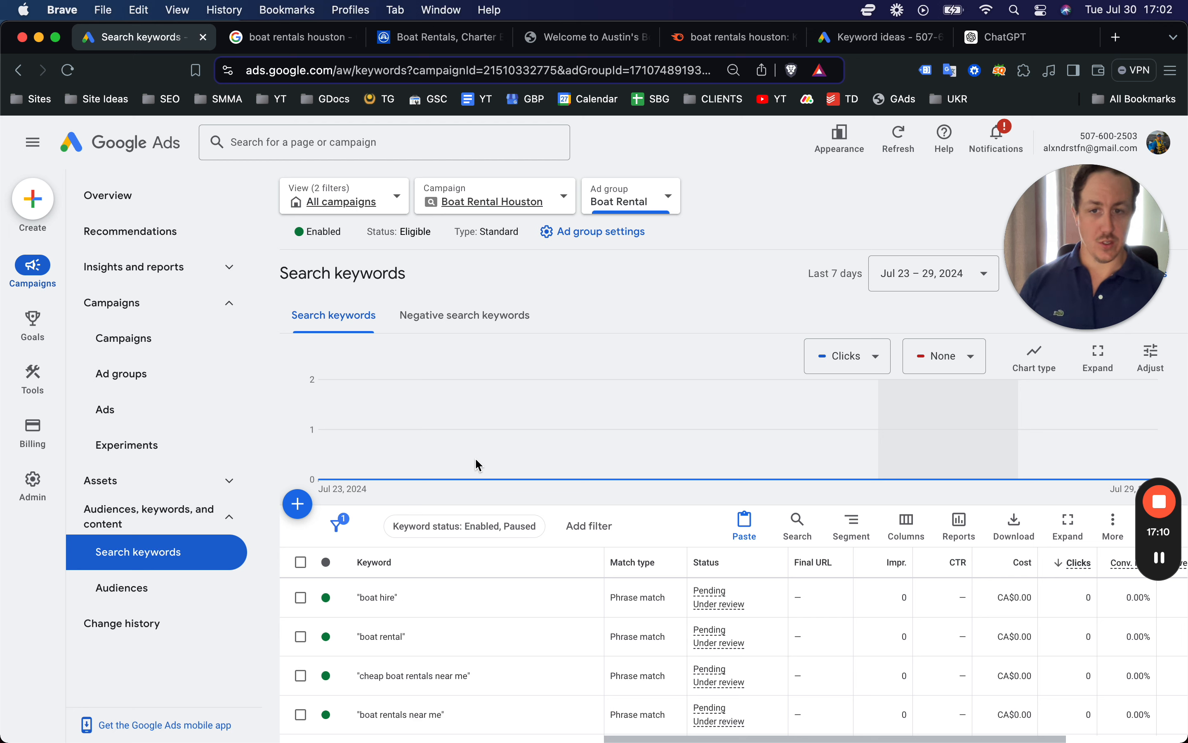
# Step: Look over the assets associated with the Boat Rental ad group
pyautogui.click(122, 487)
pyautogui.click(147, 520)
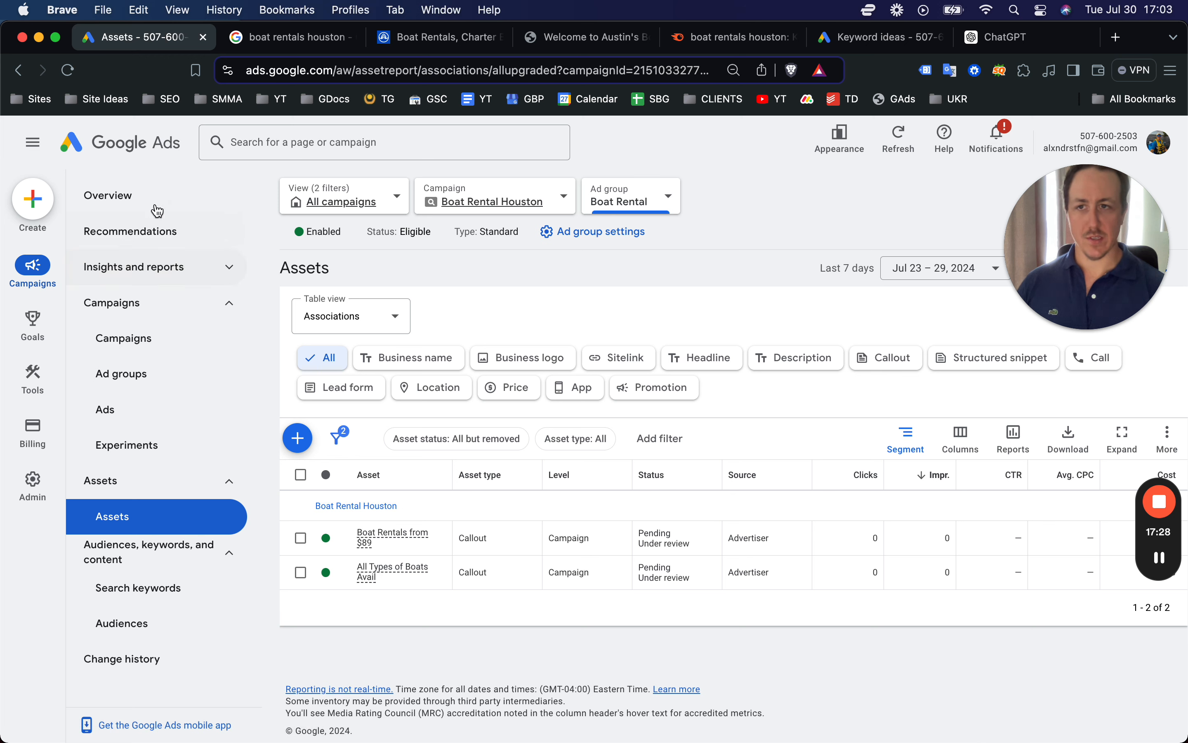
# Step: Return to the campaigns list and pause the Boat Rental Houston campaign
pyautogui.click(139, 338)
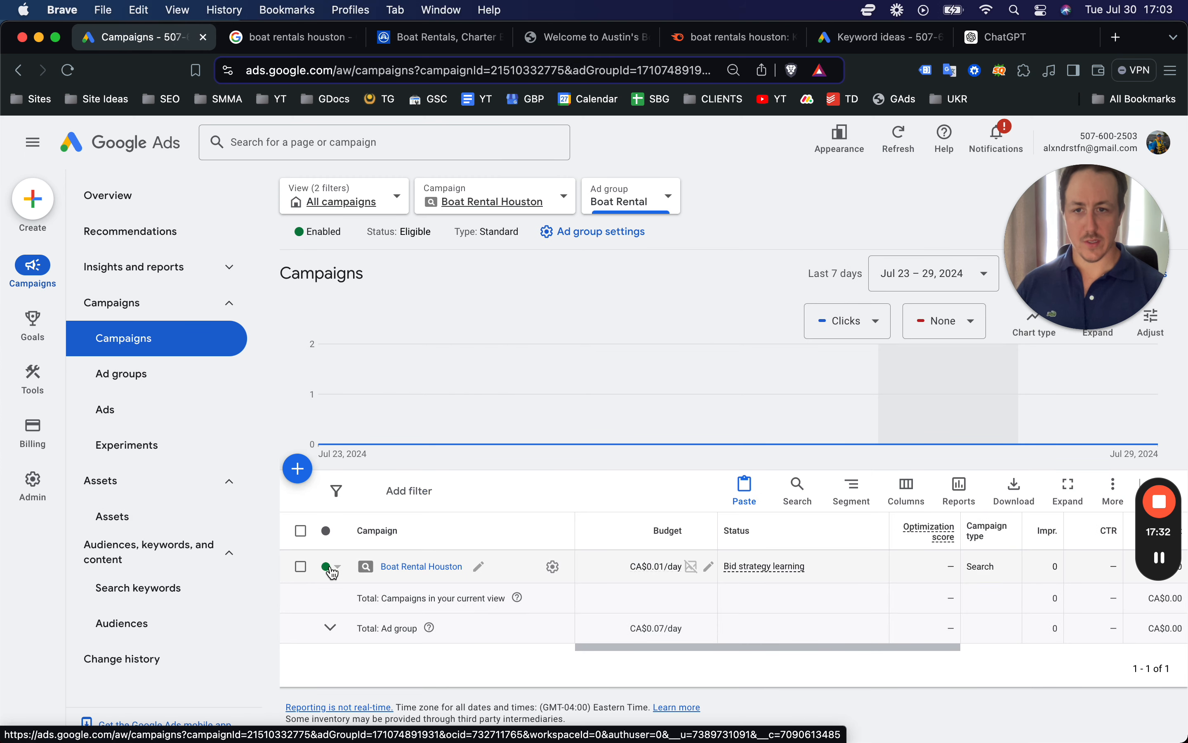
pyautogui.click(330, 569)
pyautogui.click(344, 615)
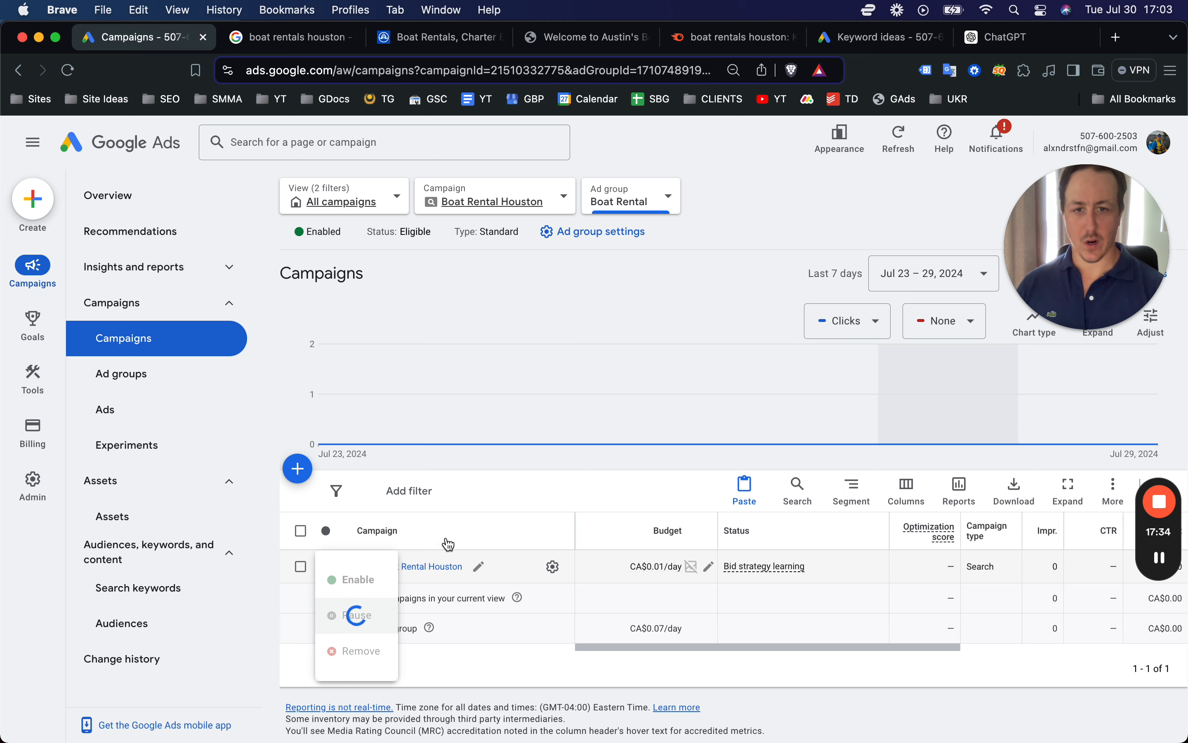